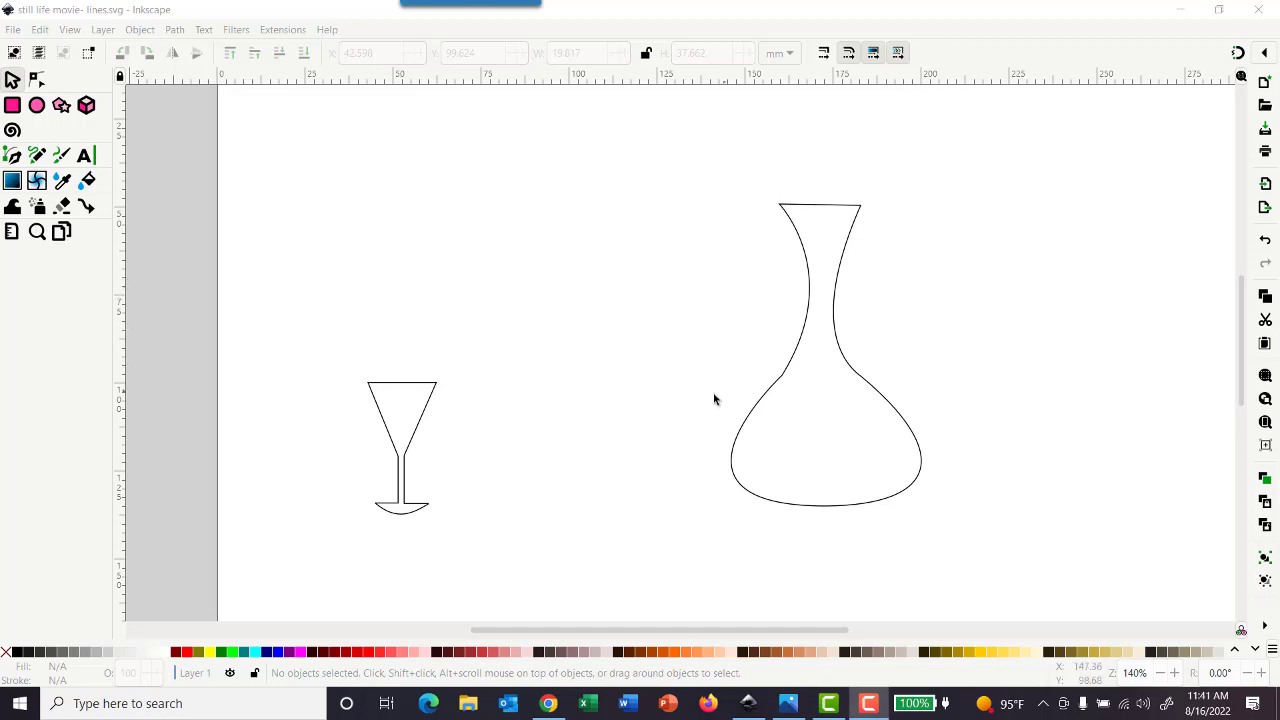
# Look at the final still life reference image and save the line drawing as an Inkscape SVG named "stil life movie- shape"
pyautogui.click(780, 704)
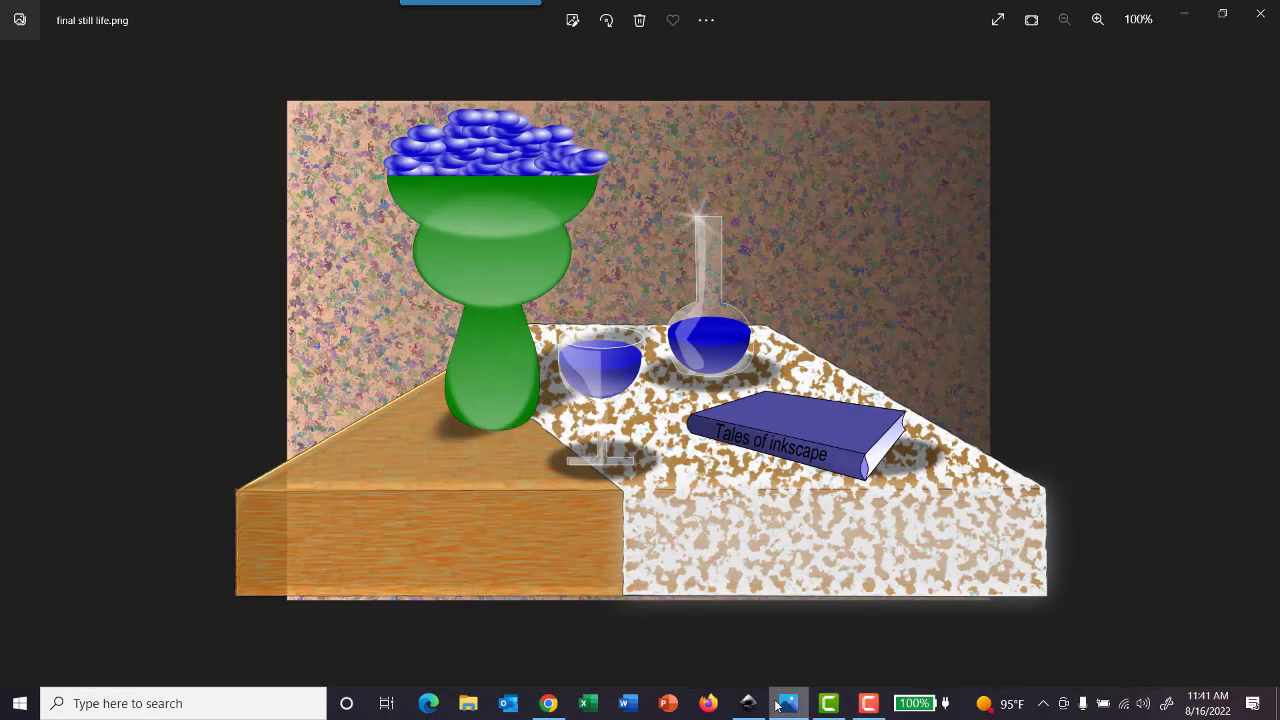
pyautogui.click(778, 704)
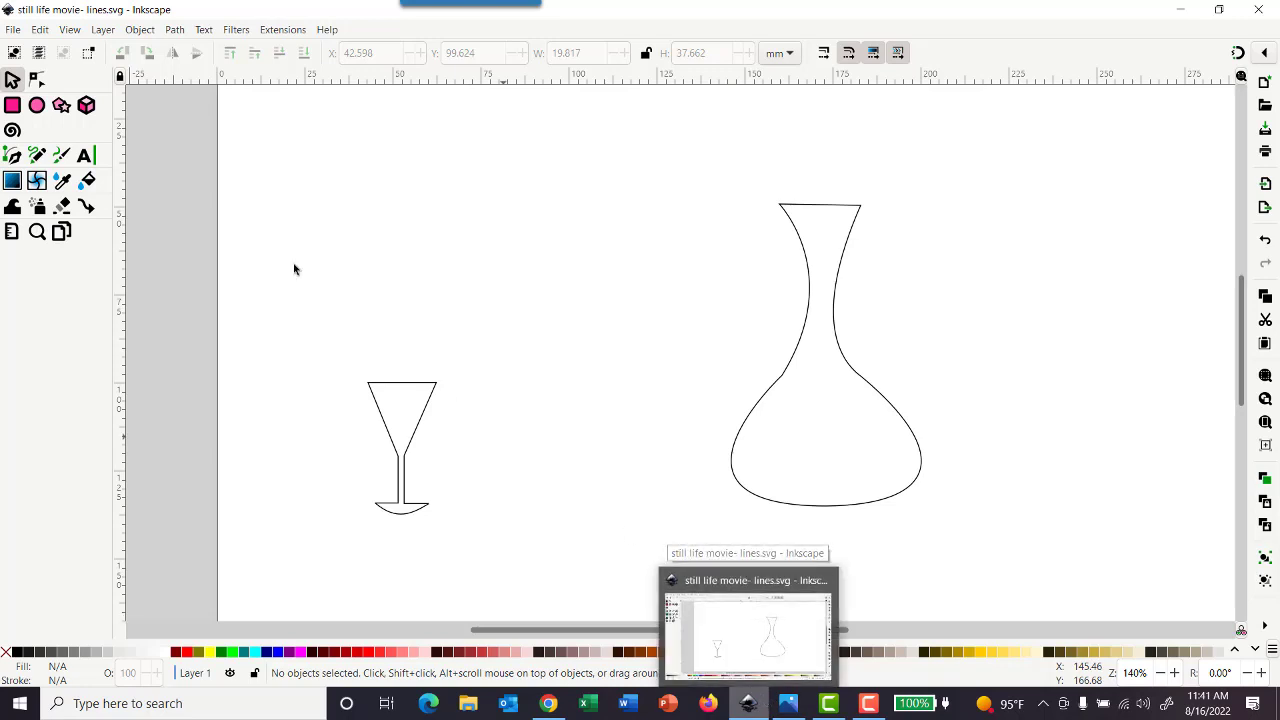
pyautogui.click(13, 29)
pyautogui.click(72, 167)
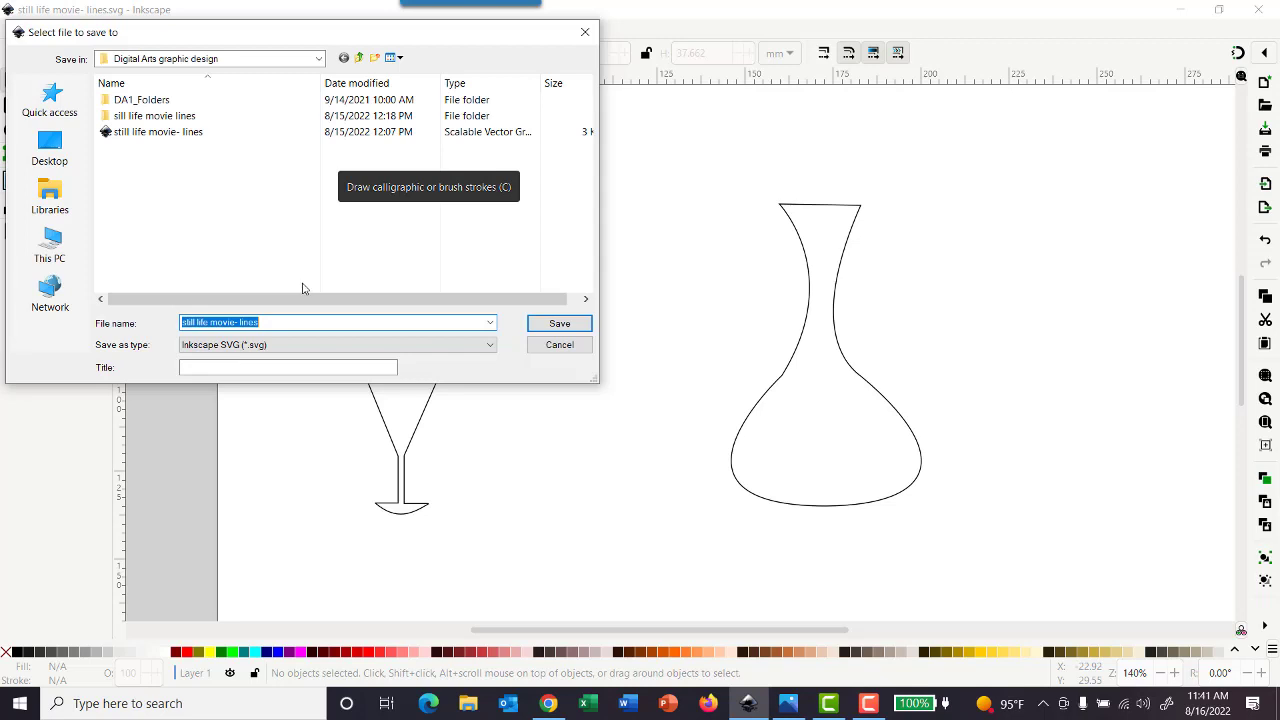
pyautogui.write('still li')
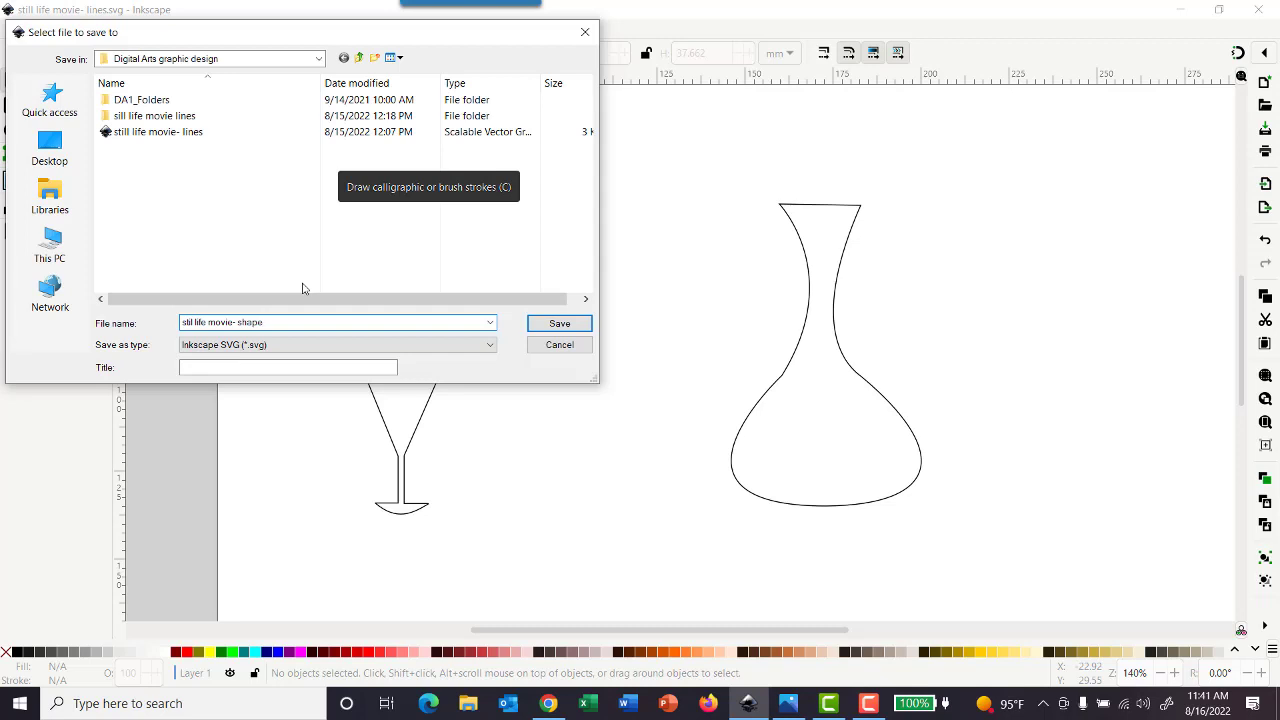
pyautogui.click(566, 326)
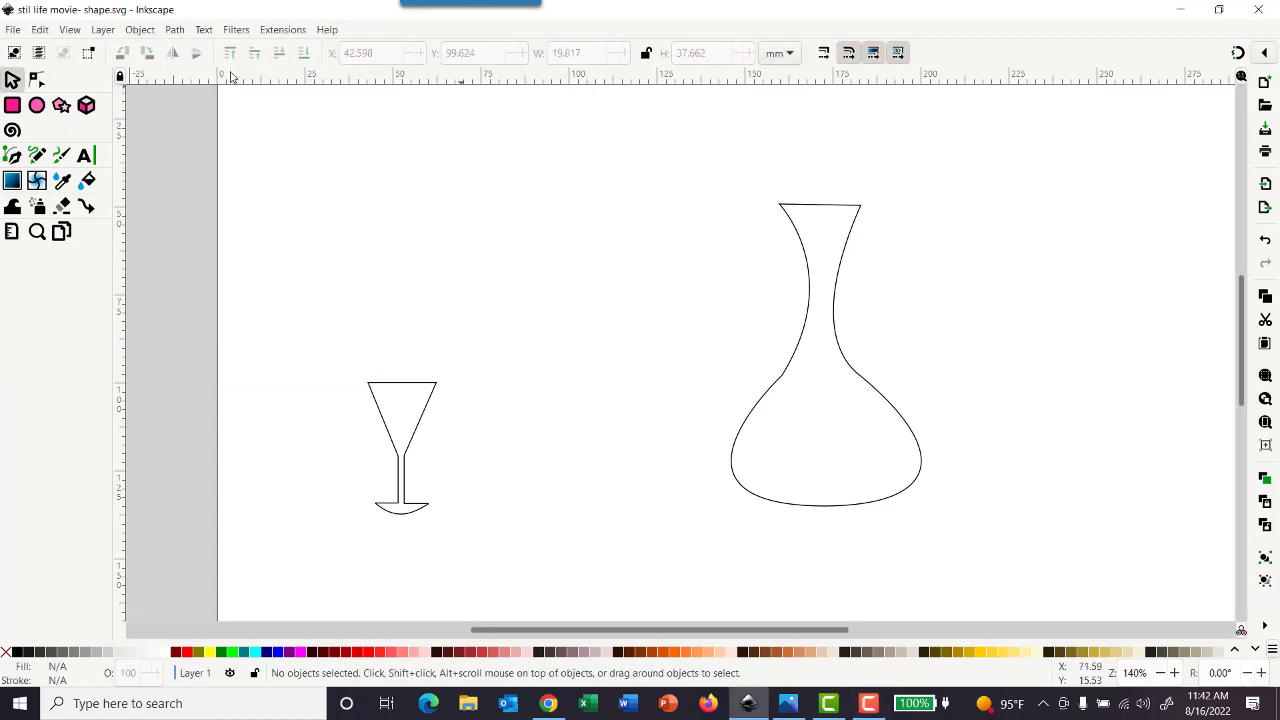
# Show the document's layers and objects and rename Layer 1 as "glass layer"
pyautogui.click(104, 33)
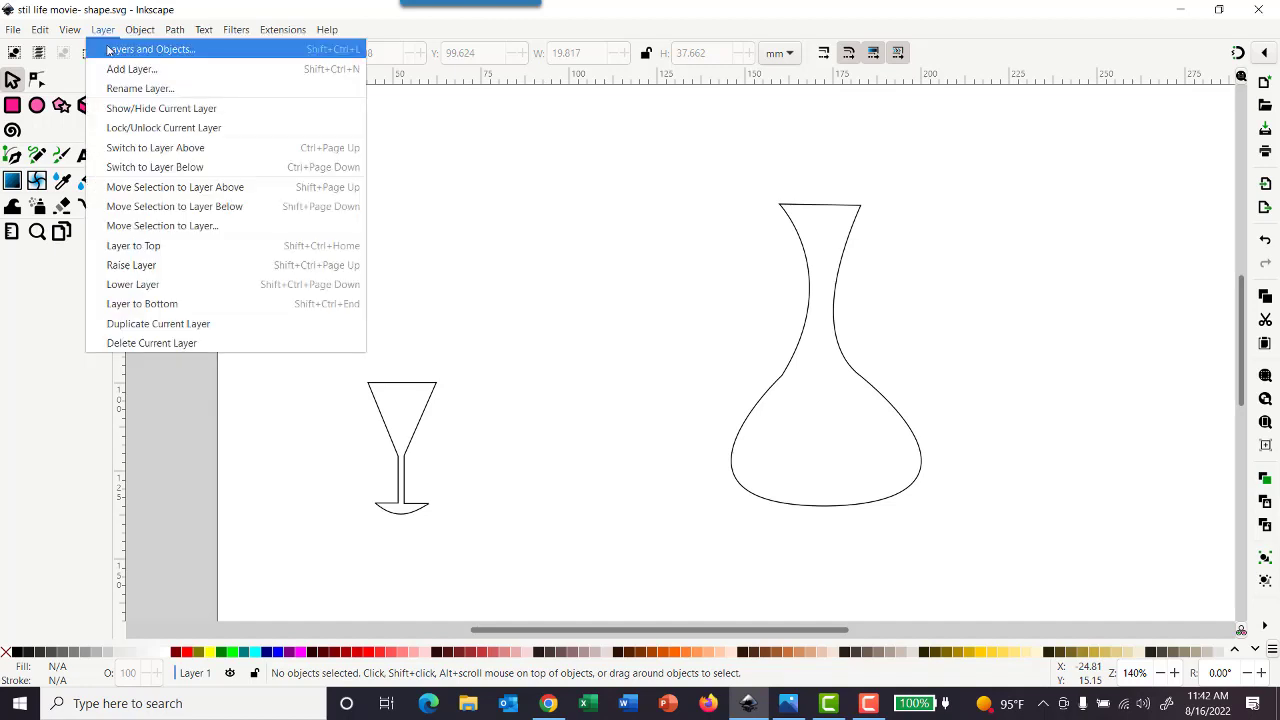
pyautogui.click(110, 49)
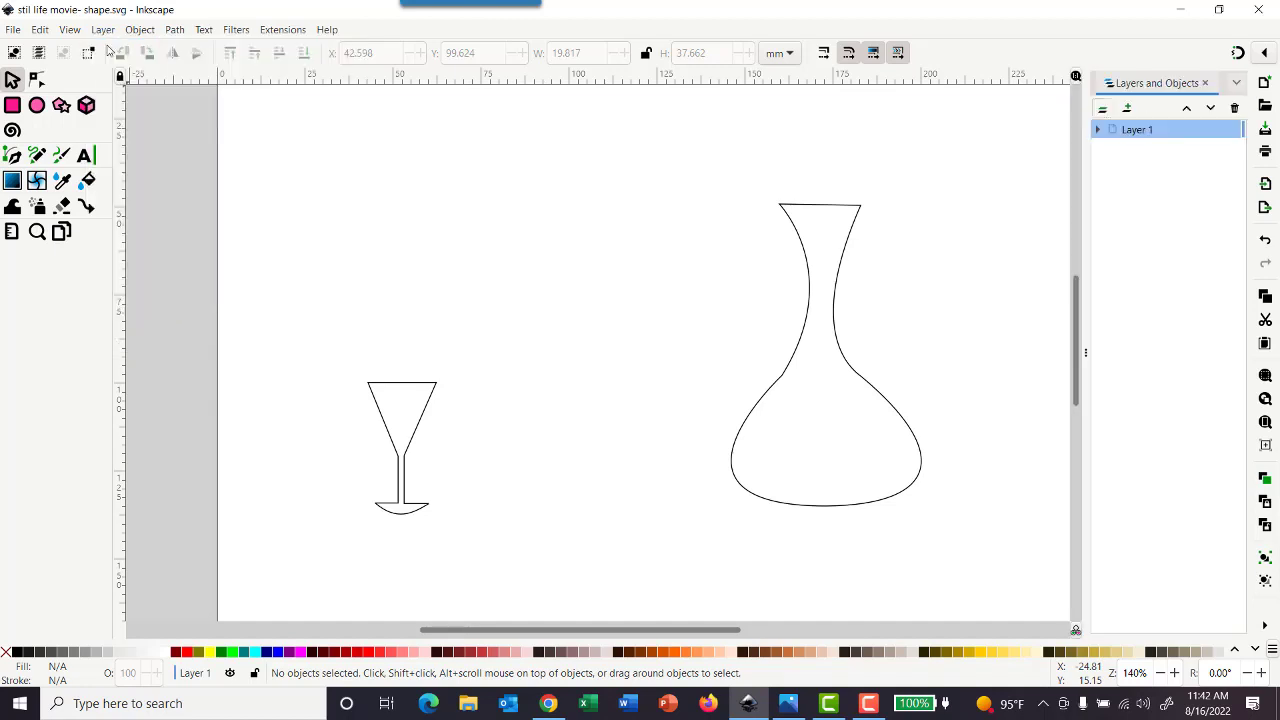
pyautogui.rightClick(1138, 135)
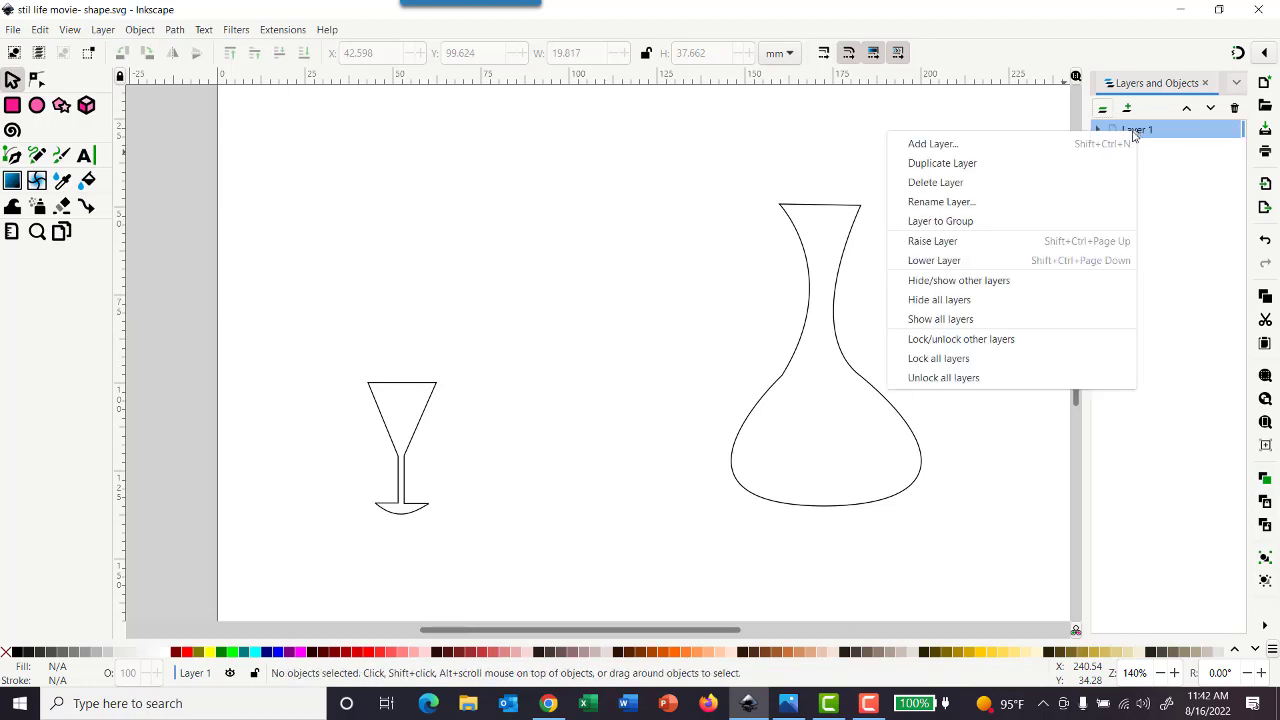
pyautogui.click(1030, 203)
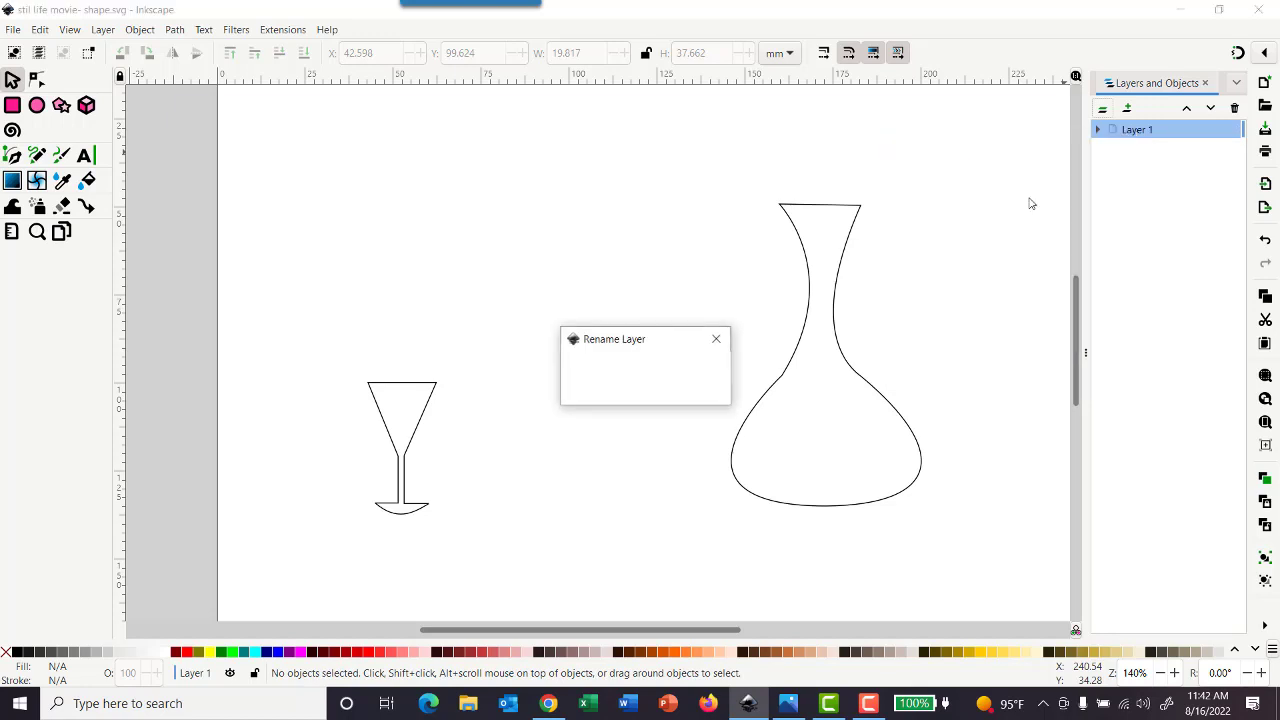
pyautogui.write('glass layer')
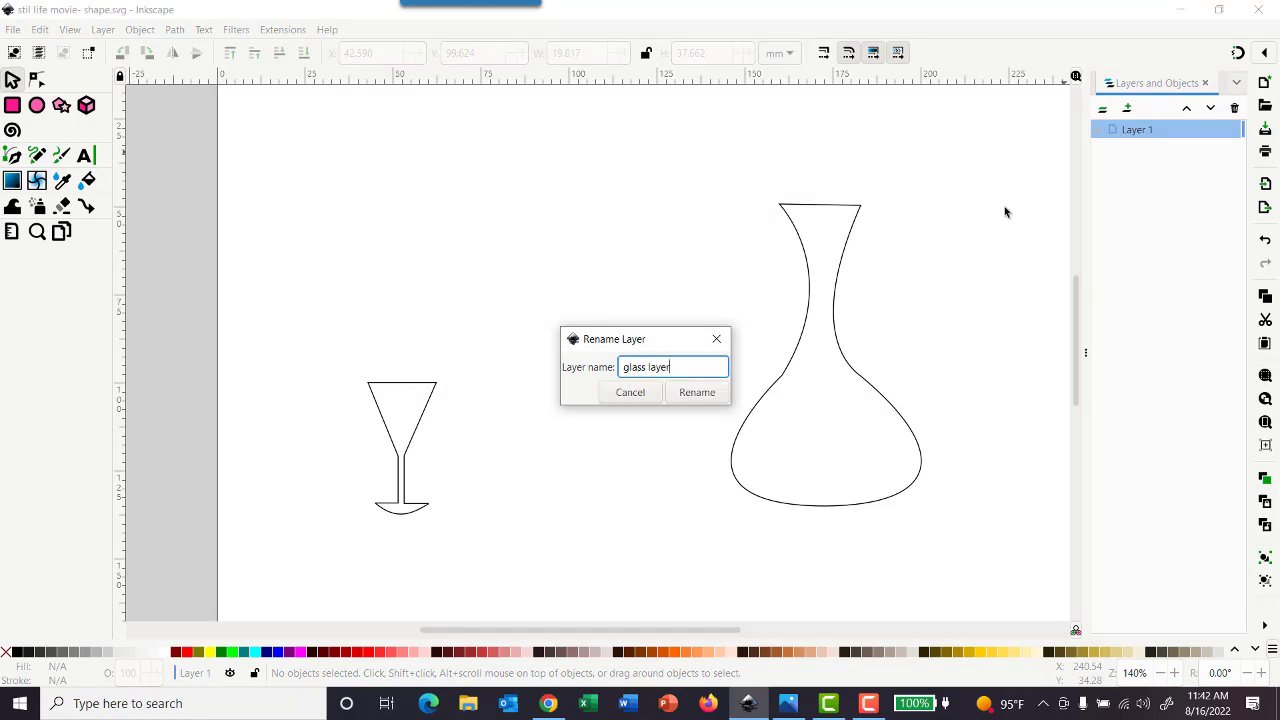
pyautogui.press('Return')
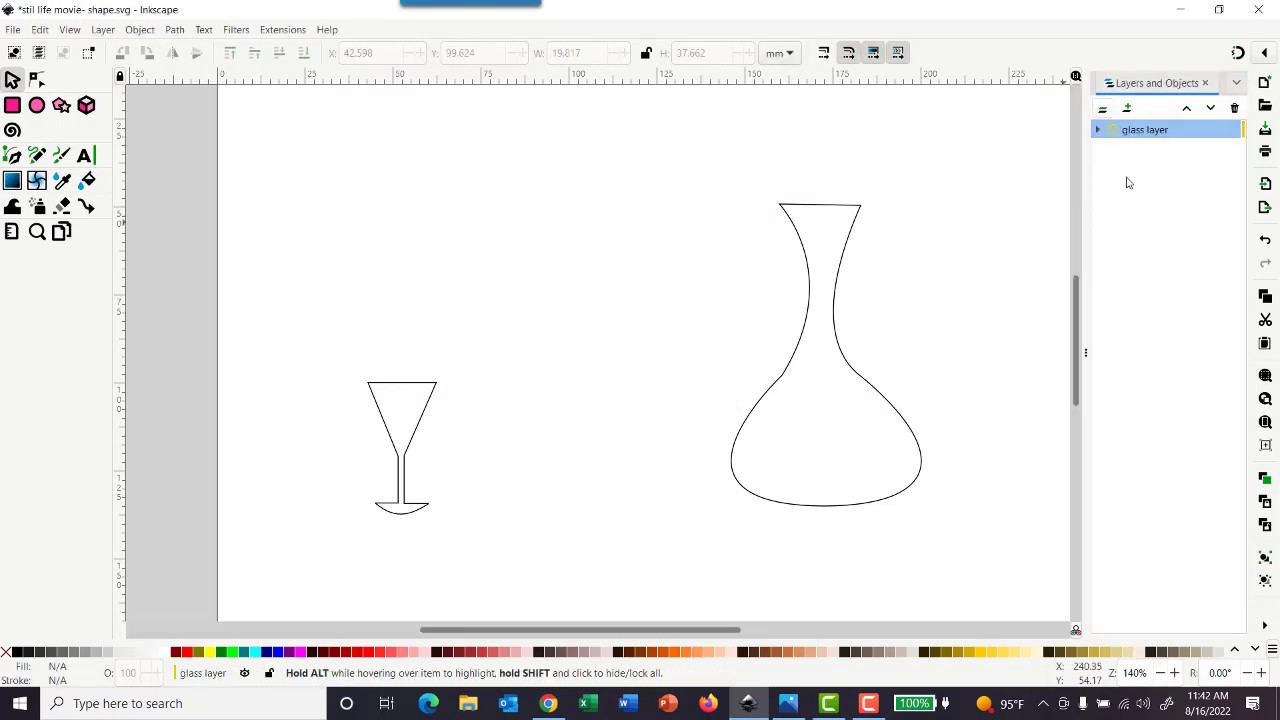
# Add a new layer named "decanter layer" above the glass layer
pyautogui.click(1129, 110)
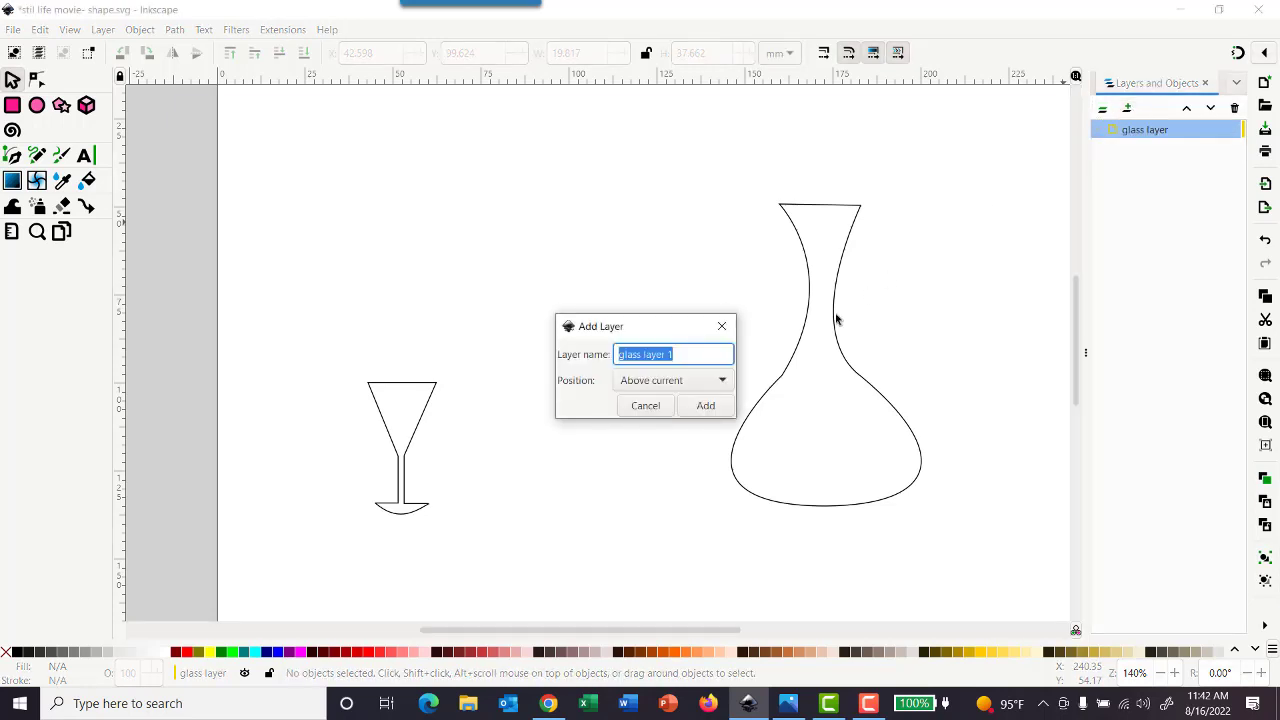
pyautogui.write('decanter')
pyautogui.click(706, 405)
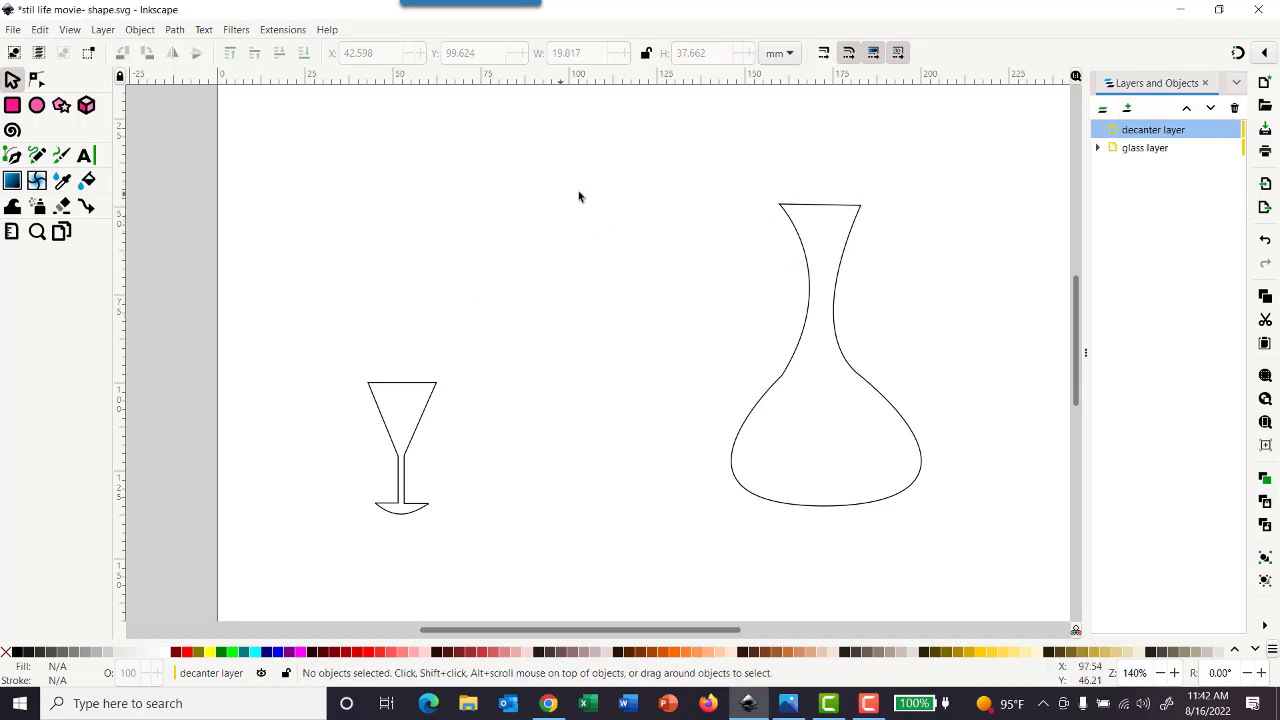
# Cut the decanter outline out of the glass layer and paste it in place with the decanter layer selected
pyautogui.click(806, 240)
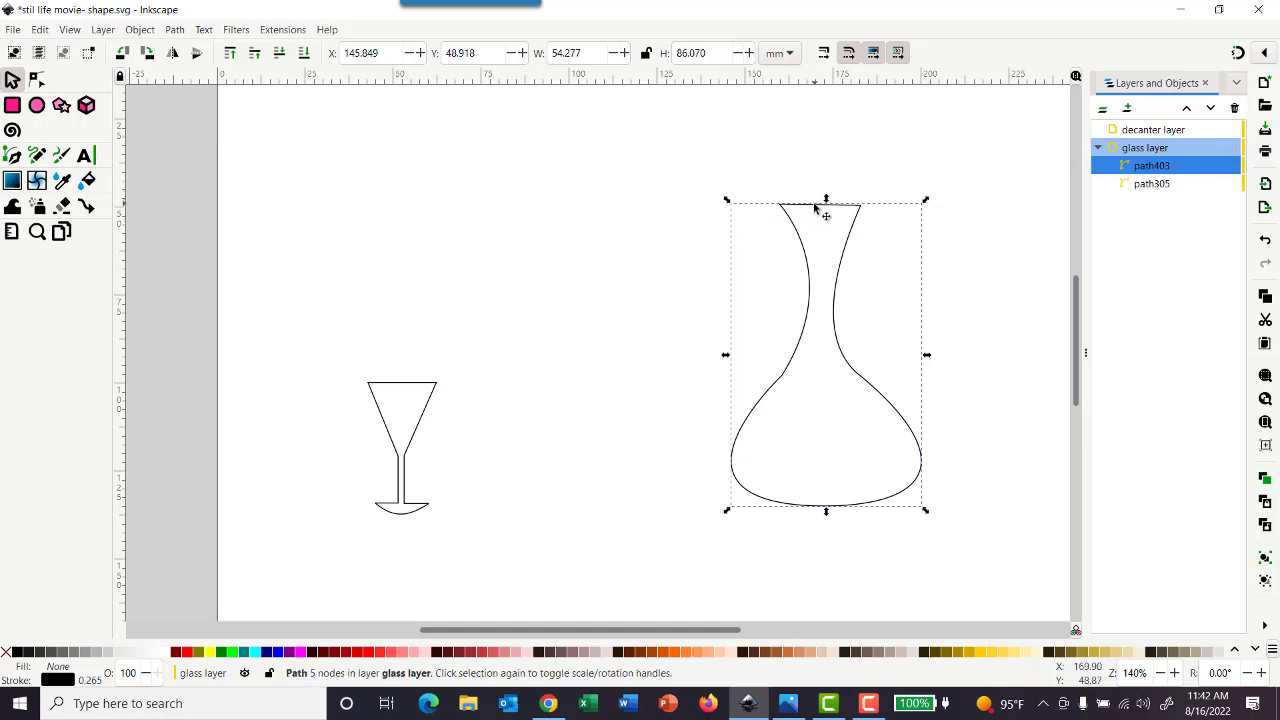
pyautogui.click(40, 30)
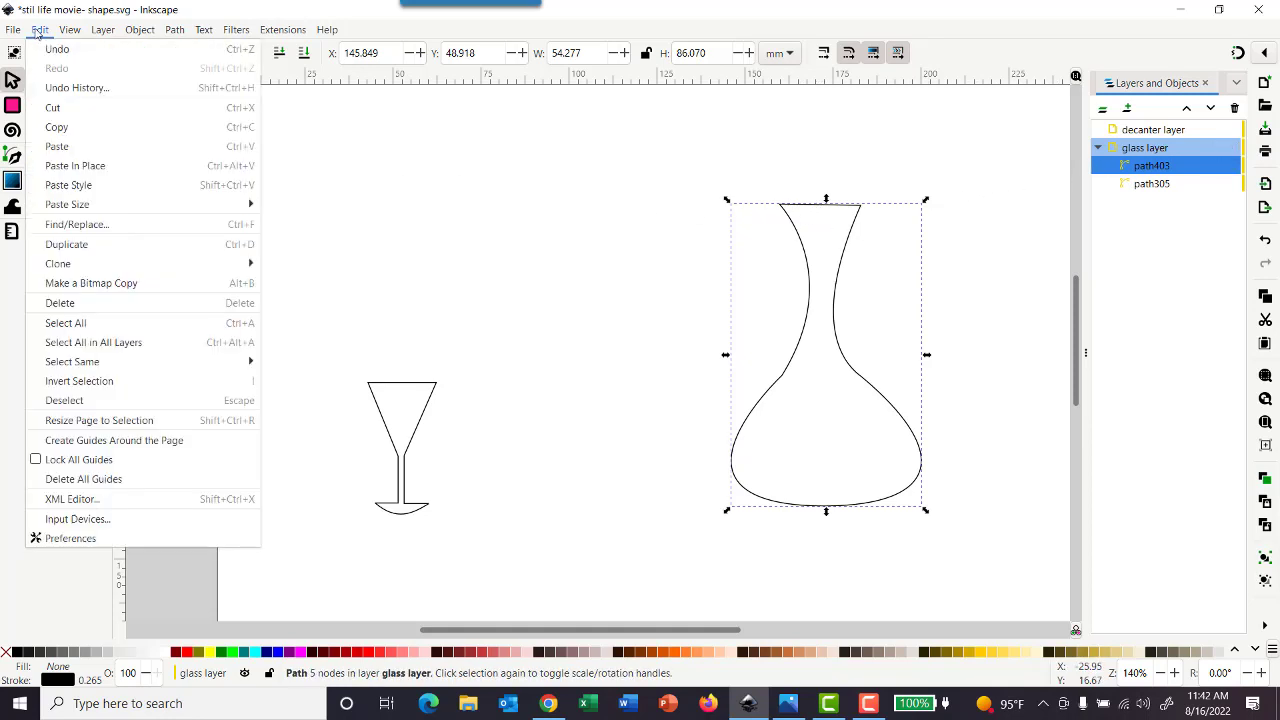
pyautogui.click(52, 107)
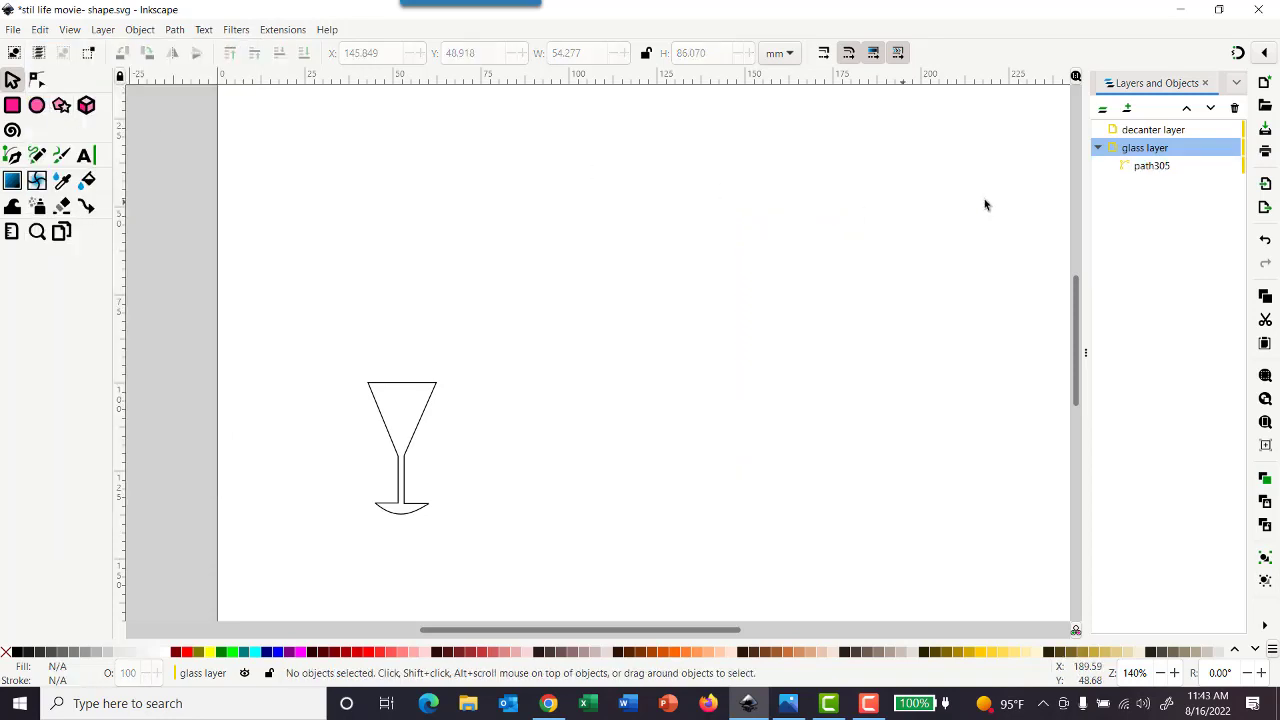
pyautogui.click(1143, 131)
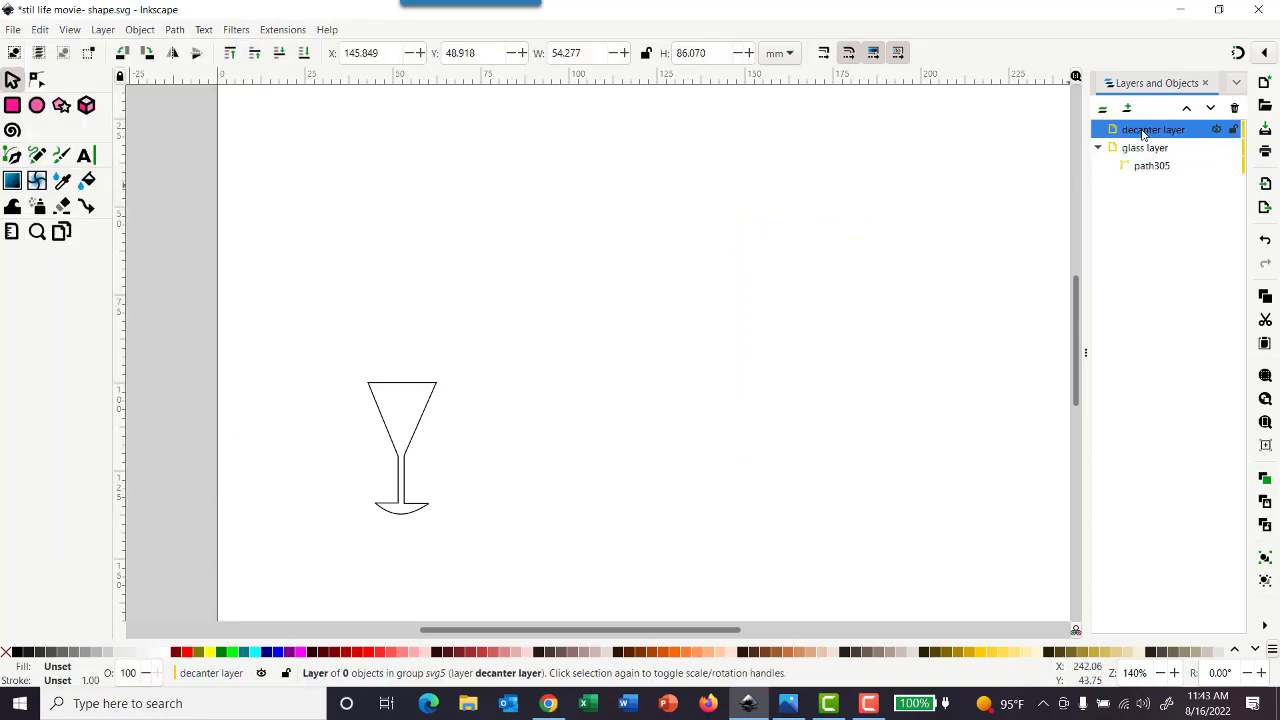
pyautogui.click(40, 30)
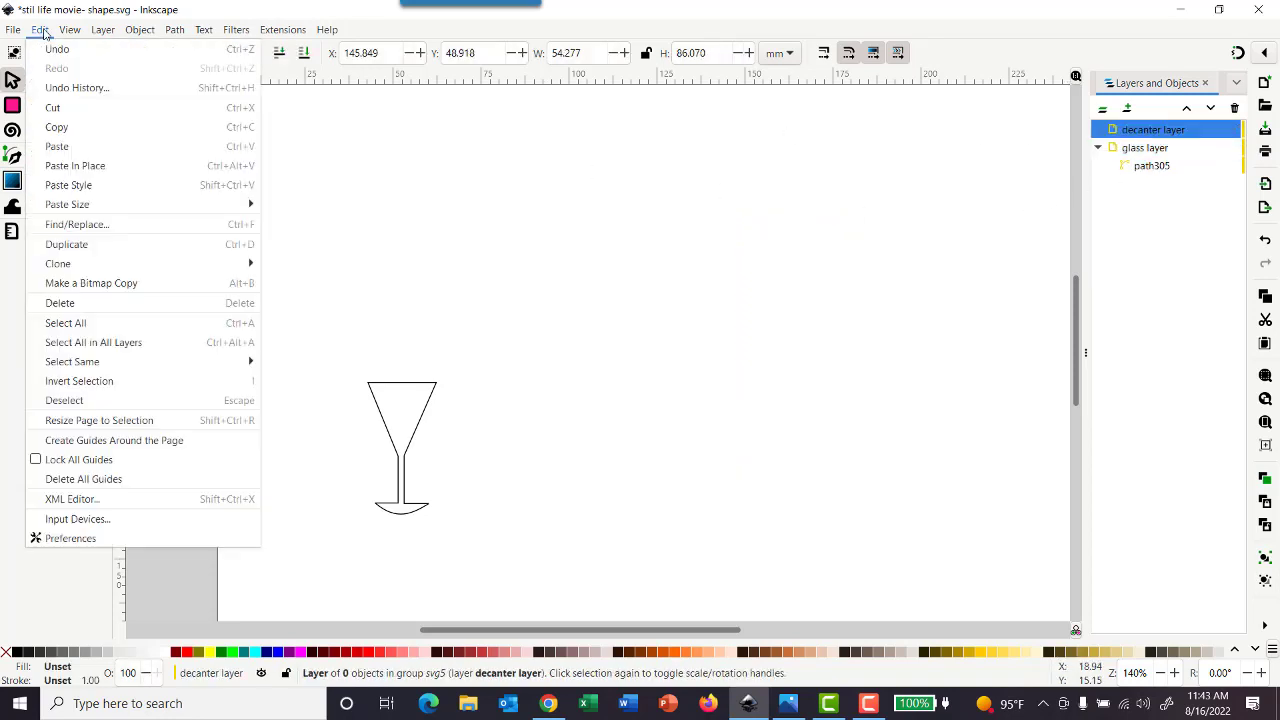
pyautogui.click(87, 170)
# Move the pasted decanter outline to about X 137 mm, Y 42.5 mm, and select the decanter layer
pyautogui.click(476, 248)
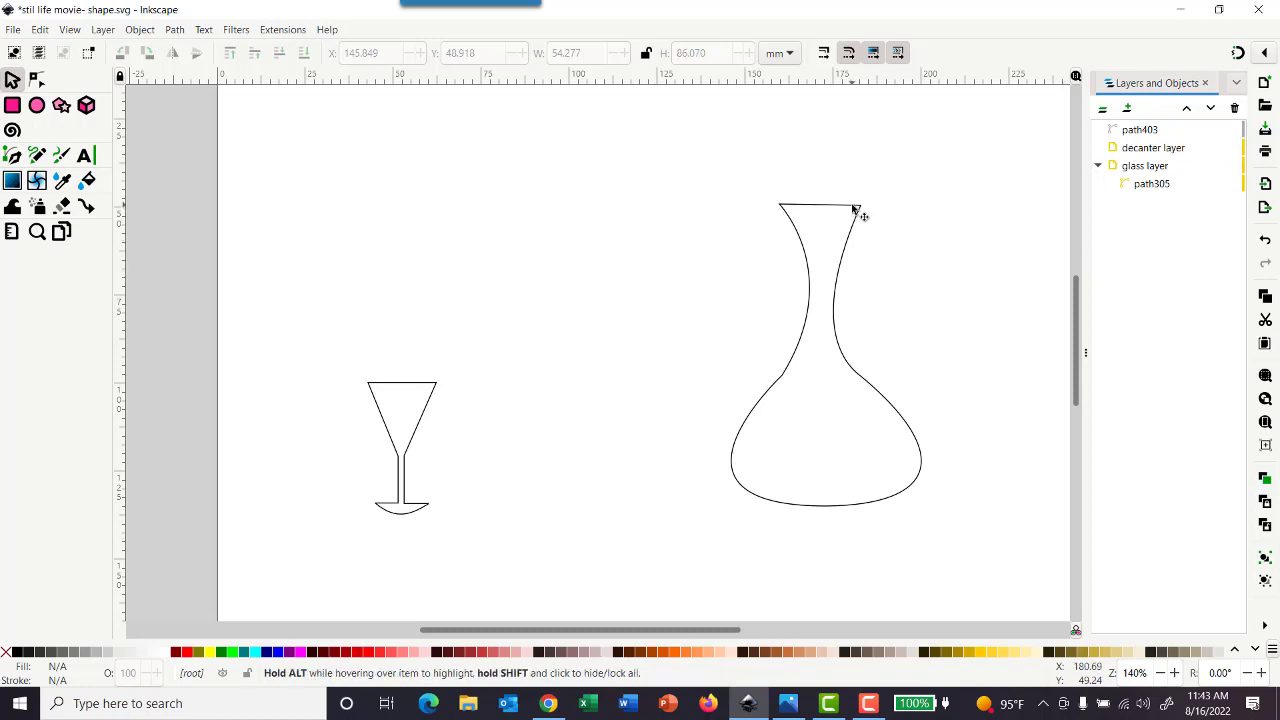
pyautogui.moveTo(855, 214); pyautogui.dragTo(822, 196)
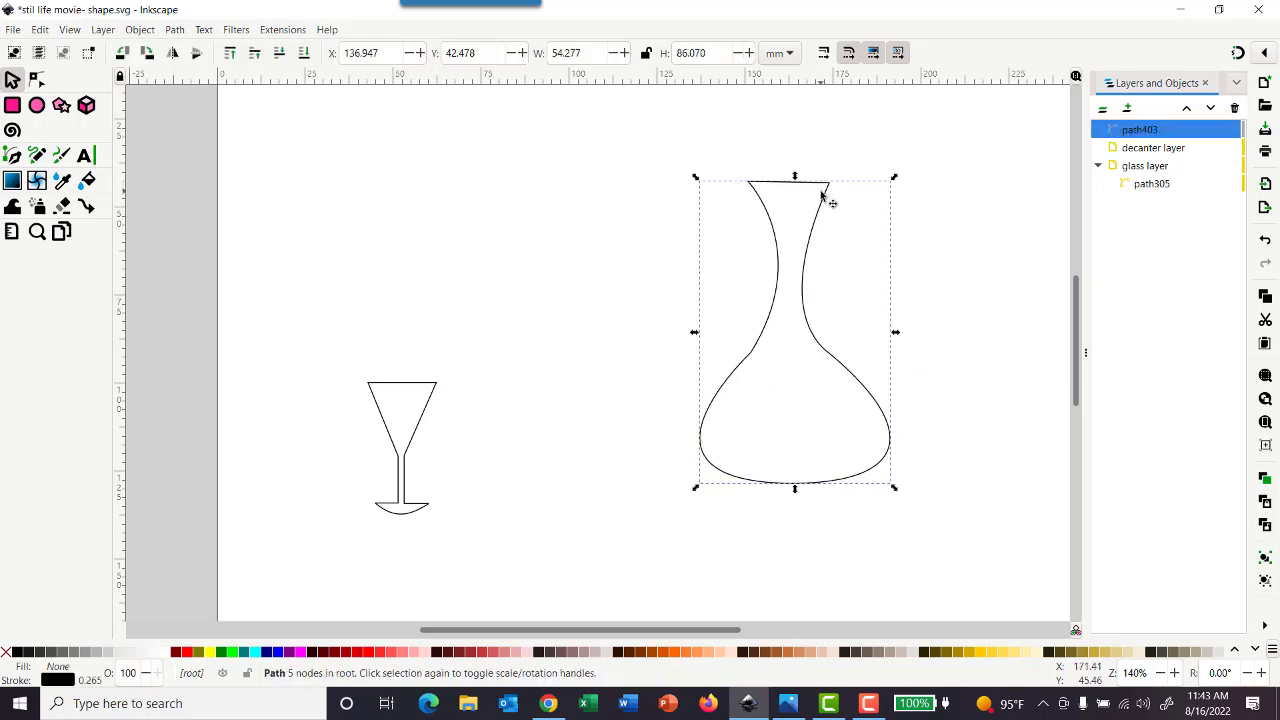
pyautogui.click(1146, 149)
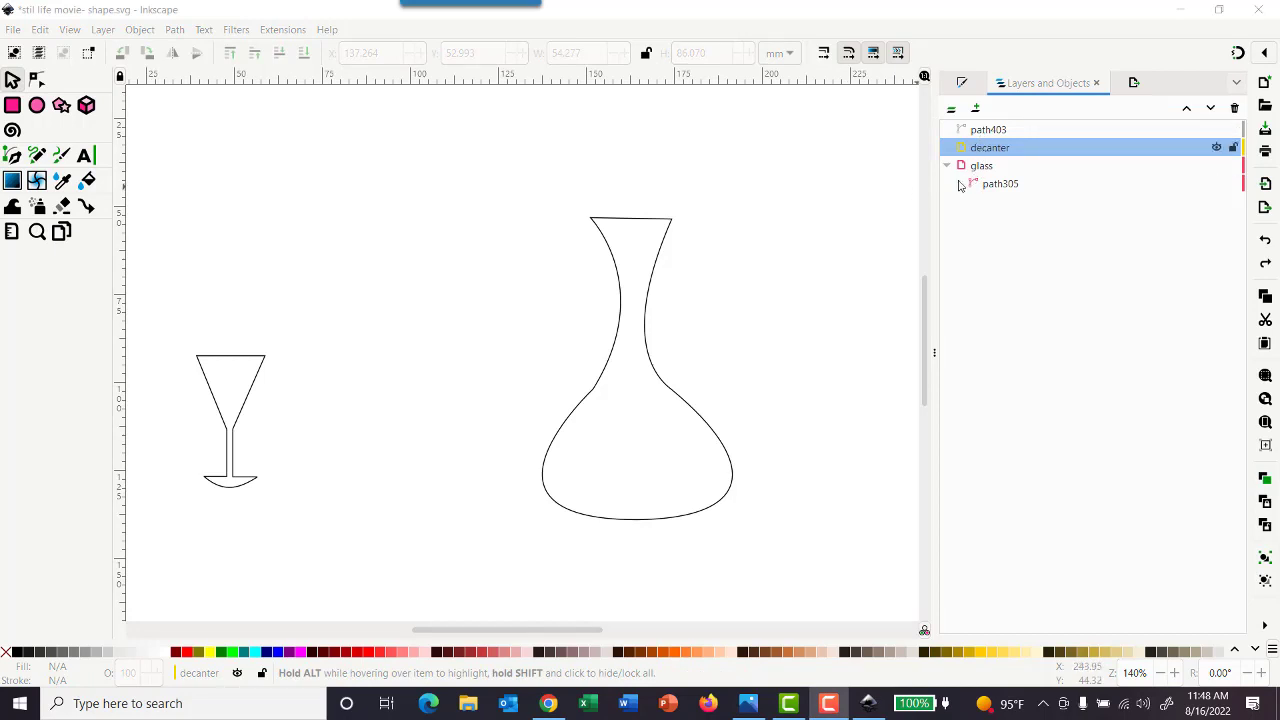
# Move the decanter outline path403 into the decanter layer with Move to Layer
pyautogui.click(623, 314)
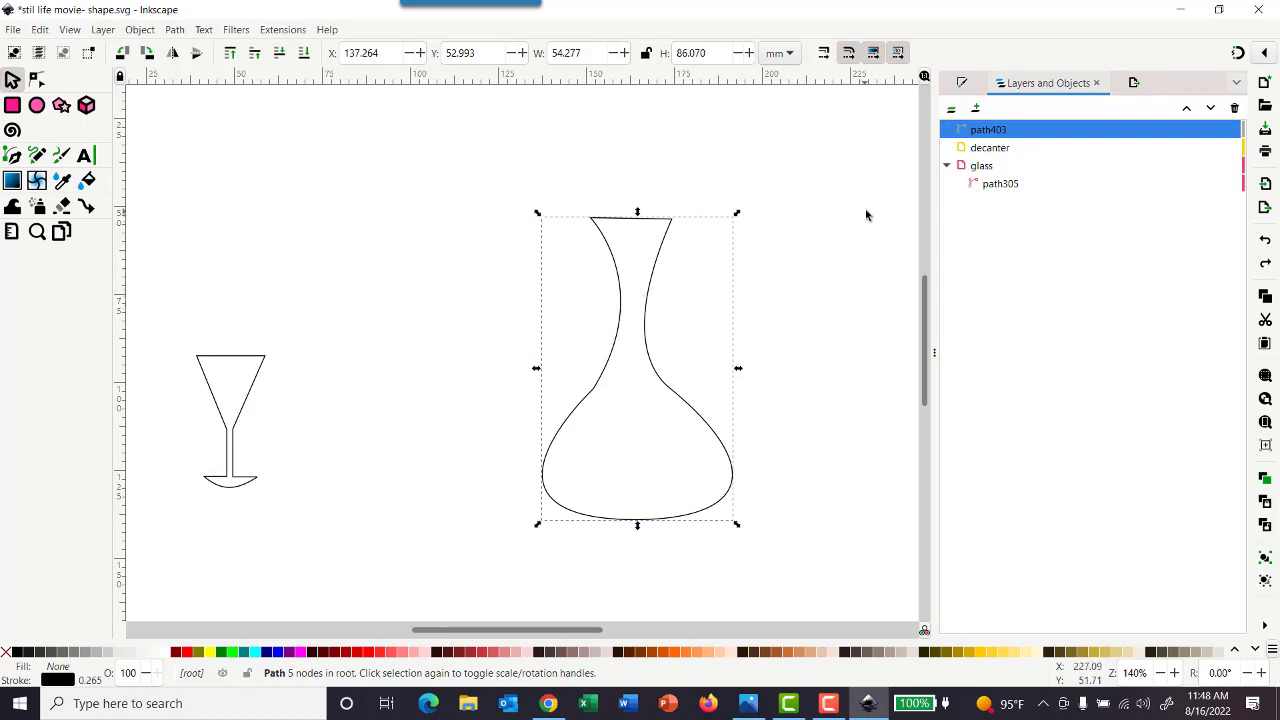
pyautogui.click(992, 148)
pyautogui.click(992, 129)
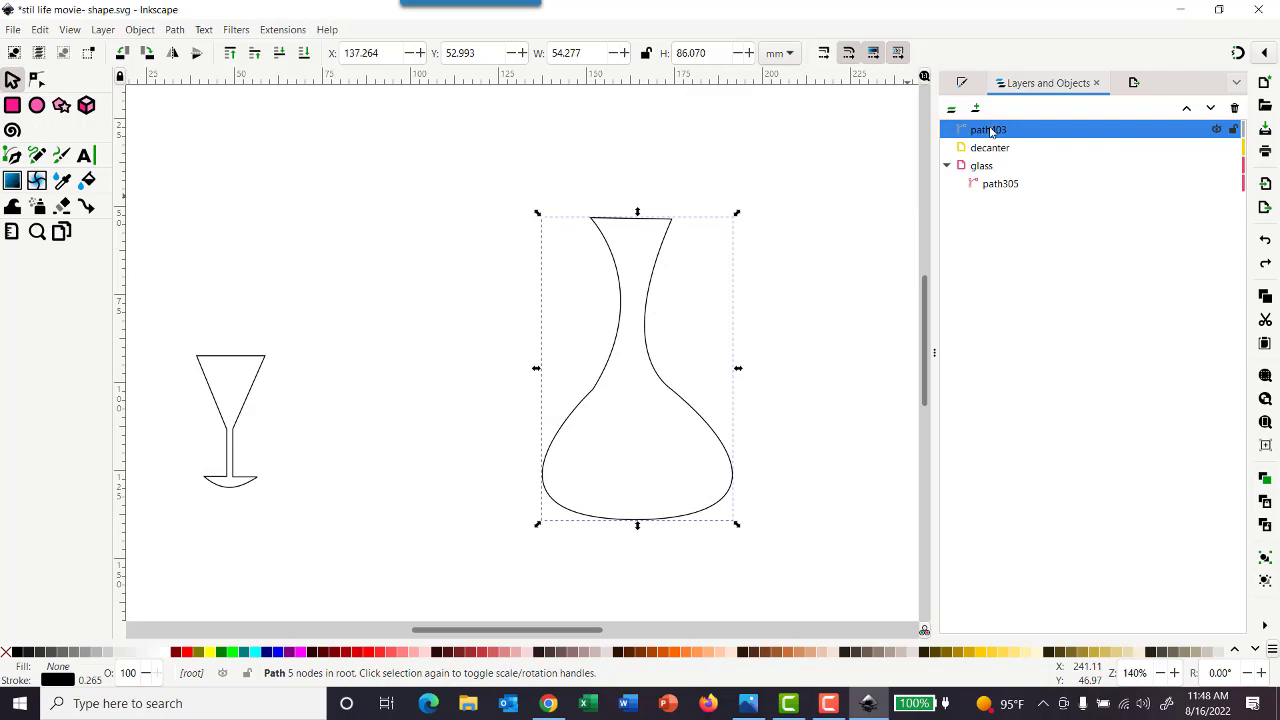
pyautogui.rightClick(992, 132)
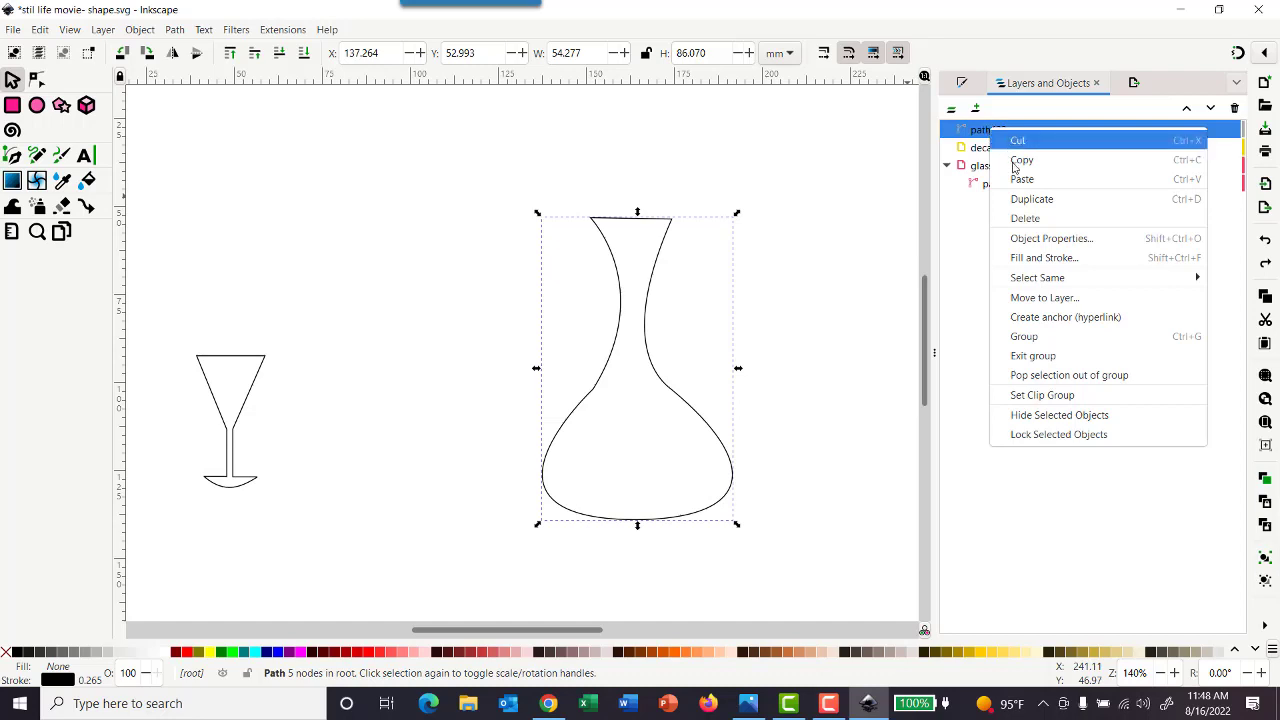
pyautogui.click(1044, 298)
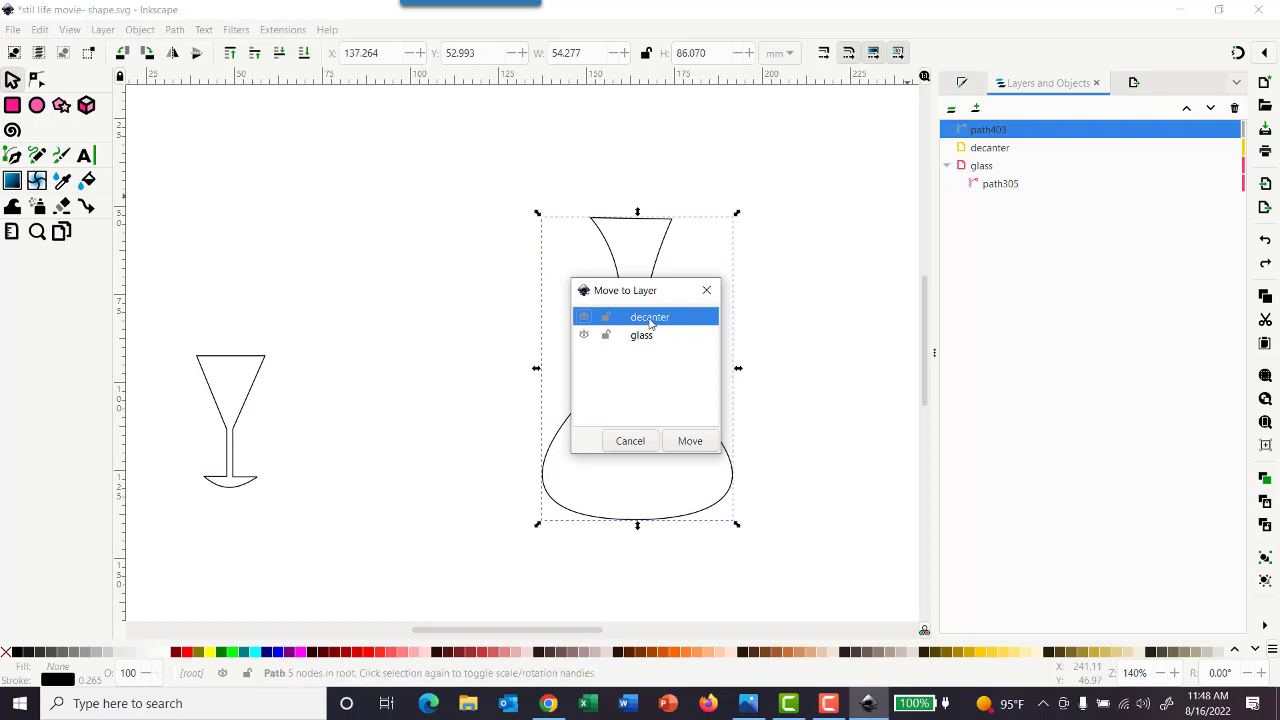
pyautogui.click(689, 443)
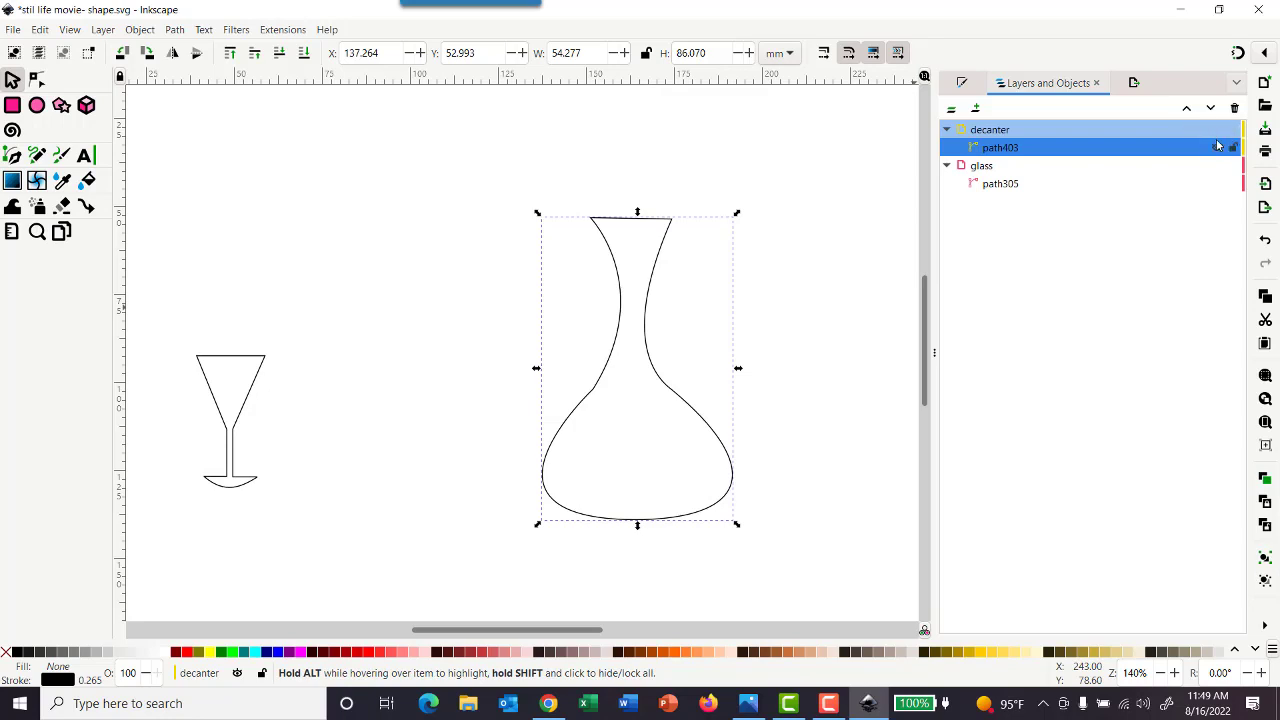
# Try out hiding and showing the decanter and glass layers, and locking and unlocking the decanter layer
pyautogui.click(1216, 130)
pyautogui.click(1217, 131)
pyautogui.click(1233, 131)
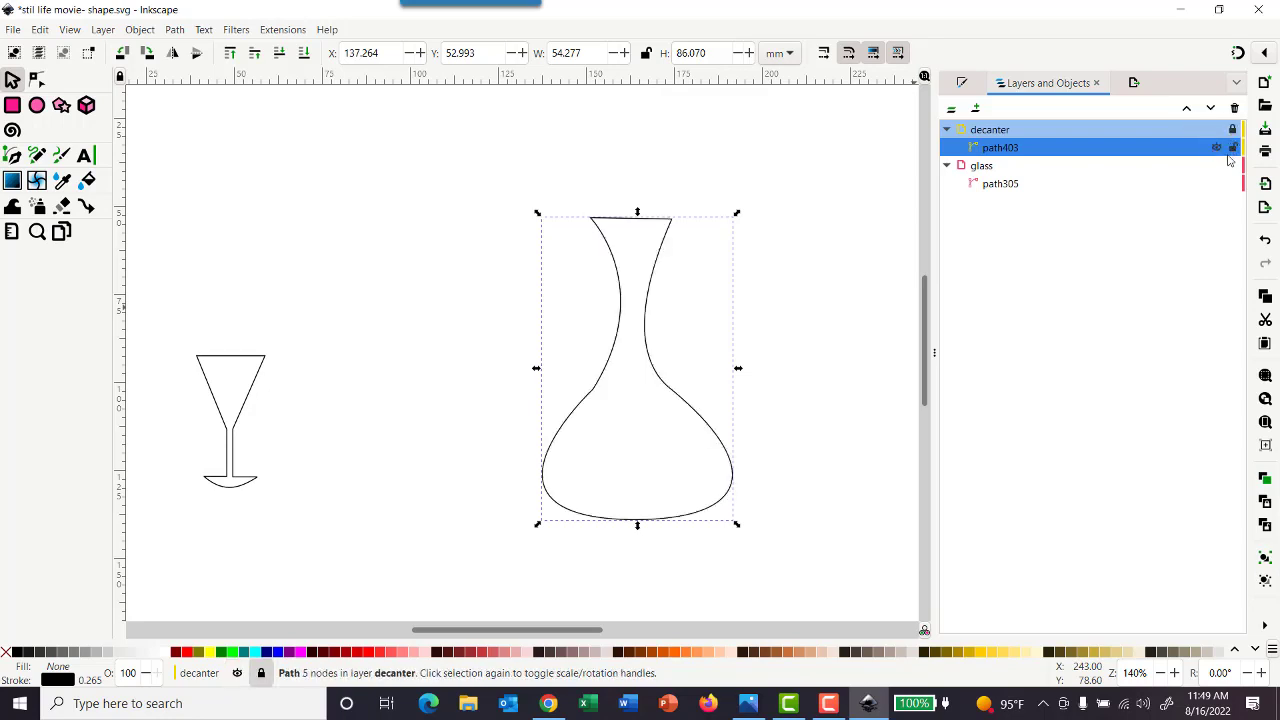
pyautogui.click(1217, 165)
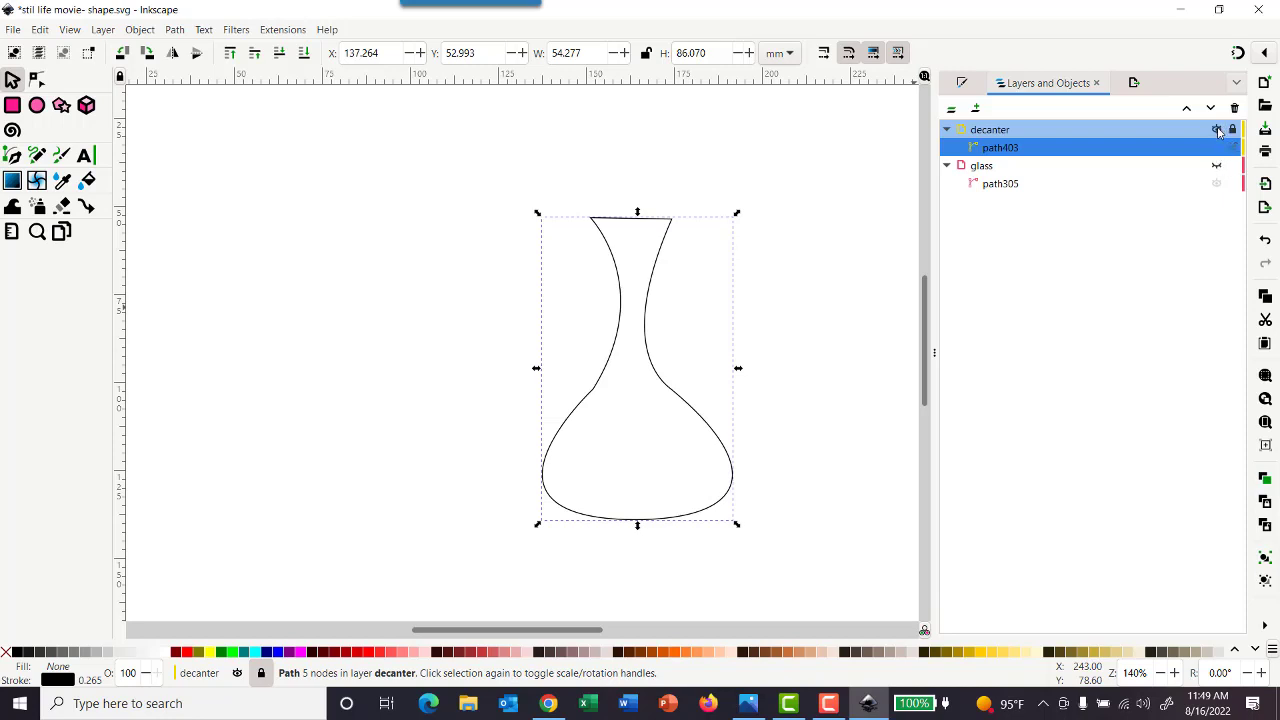
pyautogui.click(1217, 130)
pyautogui.click(1217, 131)
pyautogui.click(1217, 165)
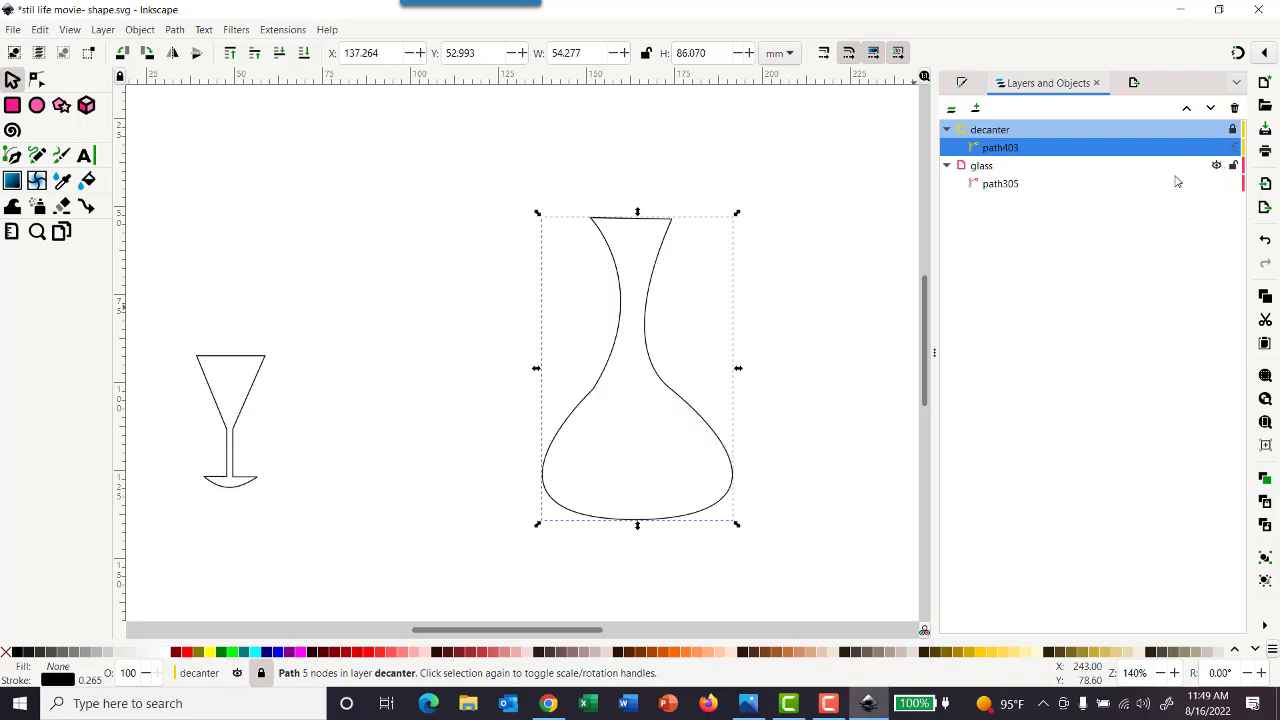
pyautogui.click(1234, 130)
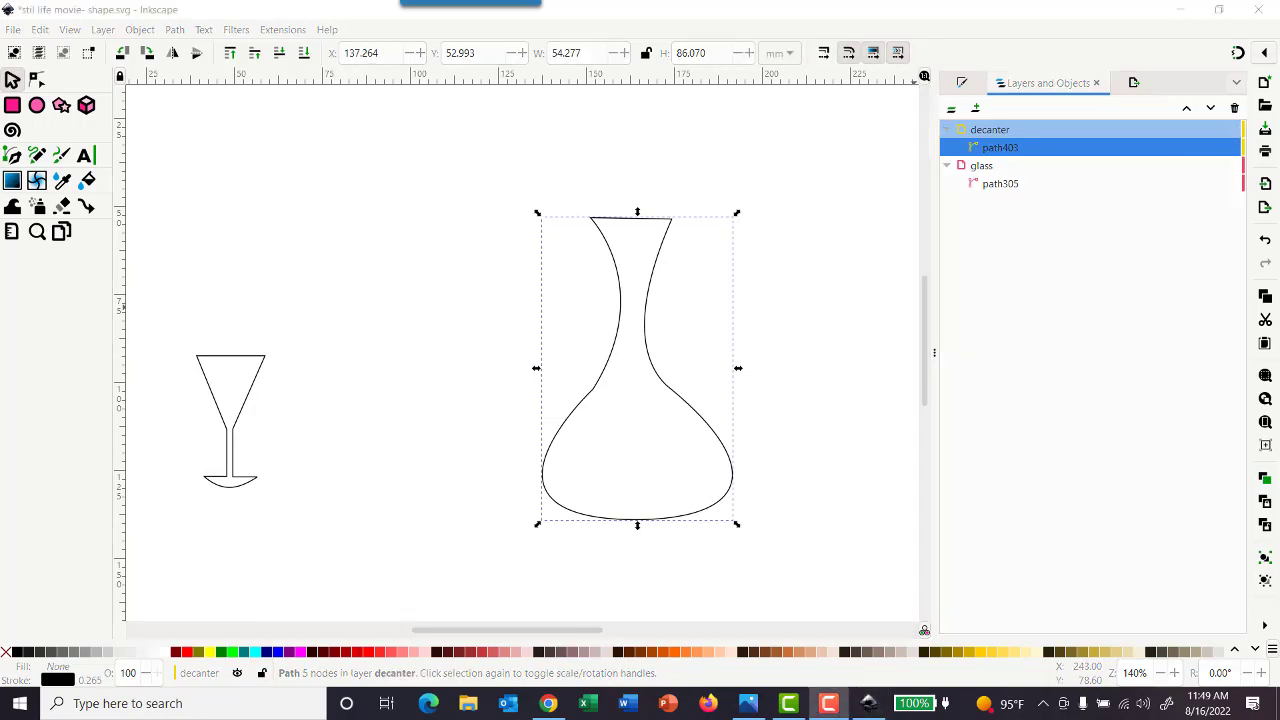
# Make the glass layer active and lock the decanter layer
pyautogui.click(990, 170)
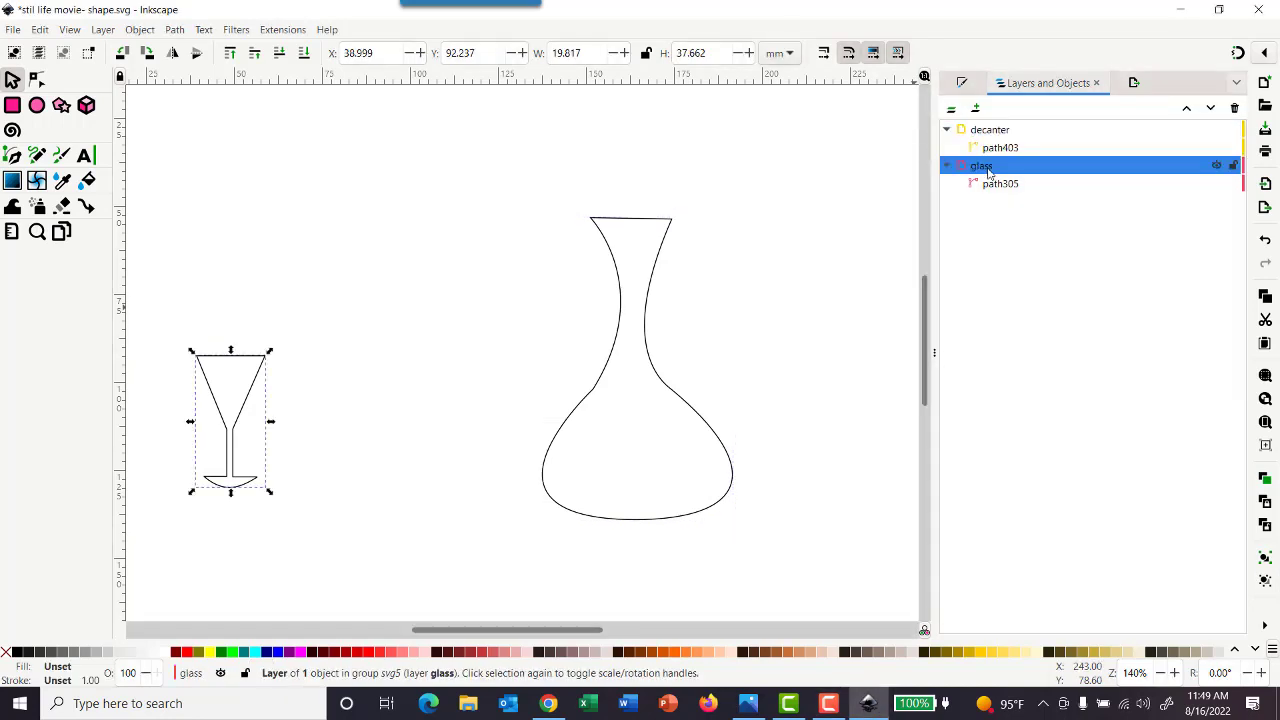
pyautogui.click(1232, 130)
# Delete the straight rim segment between the two upper corner nodes of the glass path, leaving the bowl open
pyautogui.press('n')
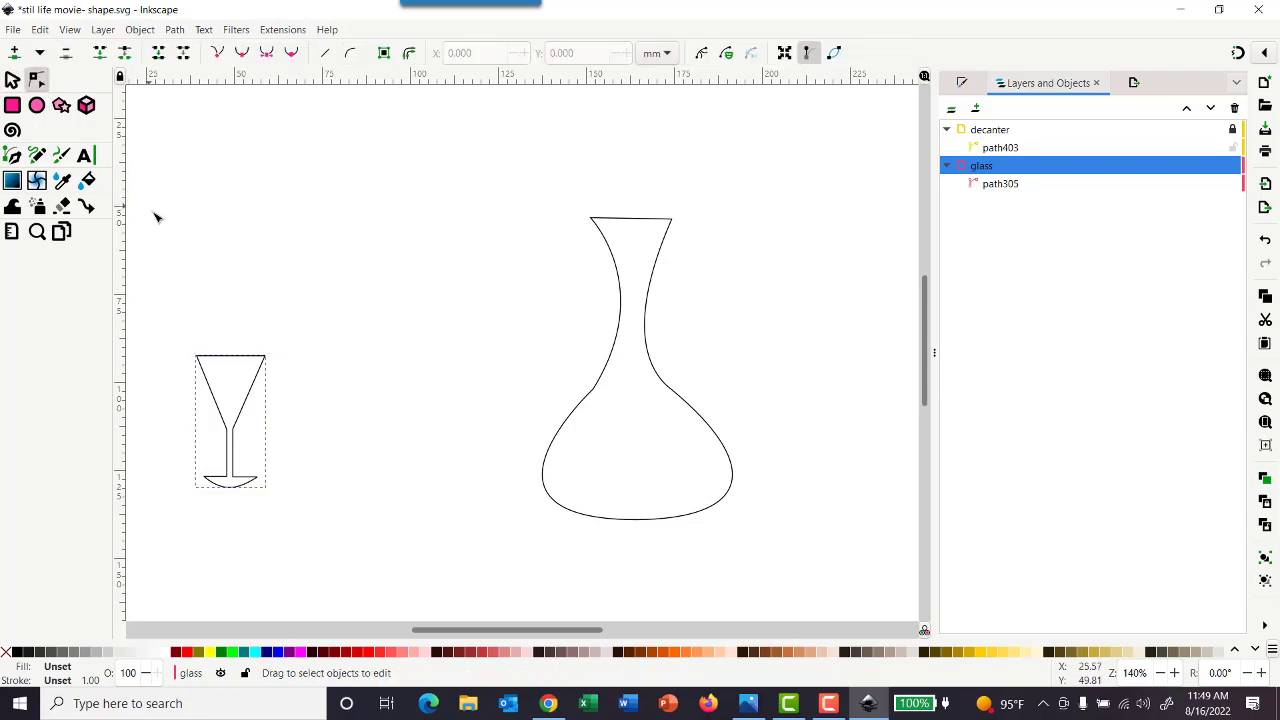
pyautogui.click(218, 360)
pyautogui.click(196, 356)
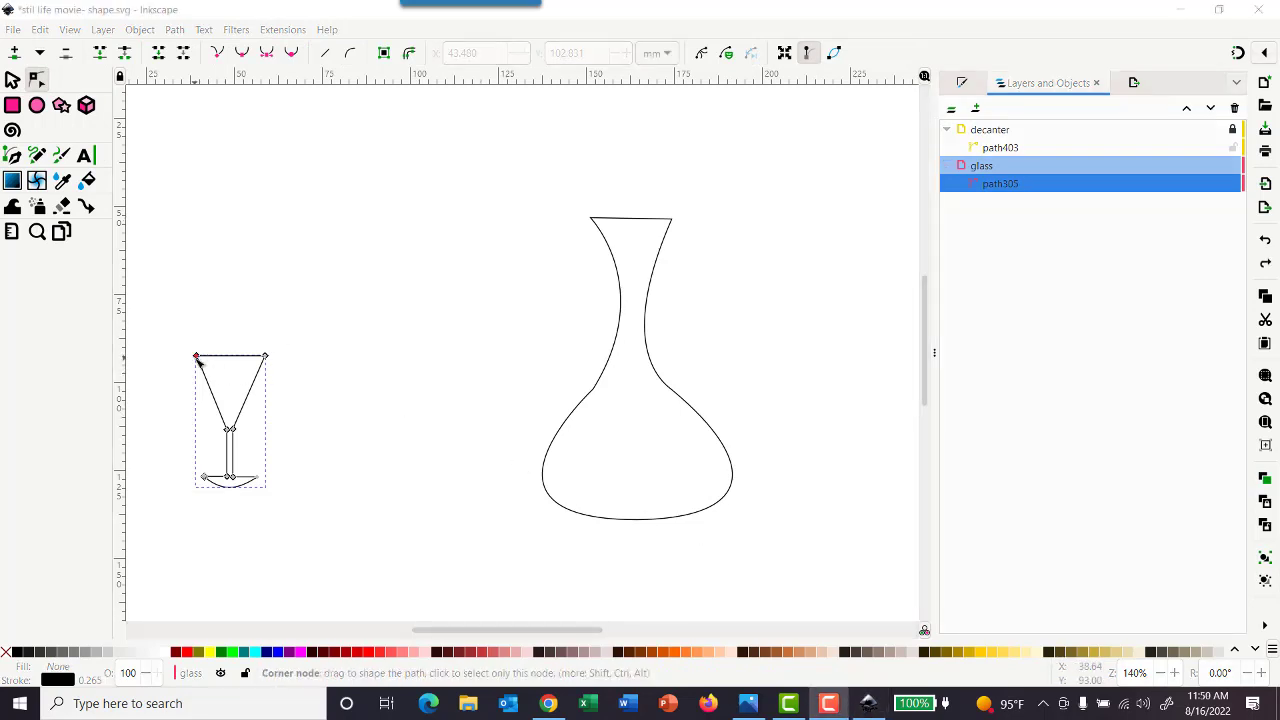
pyautogui.click(197, 357)
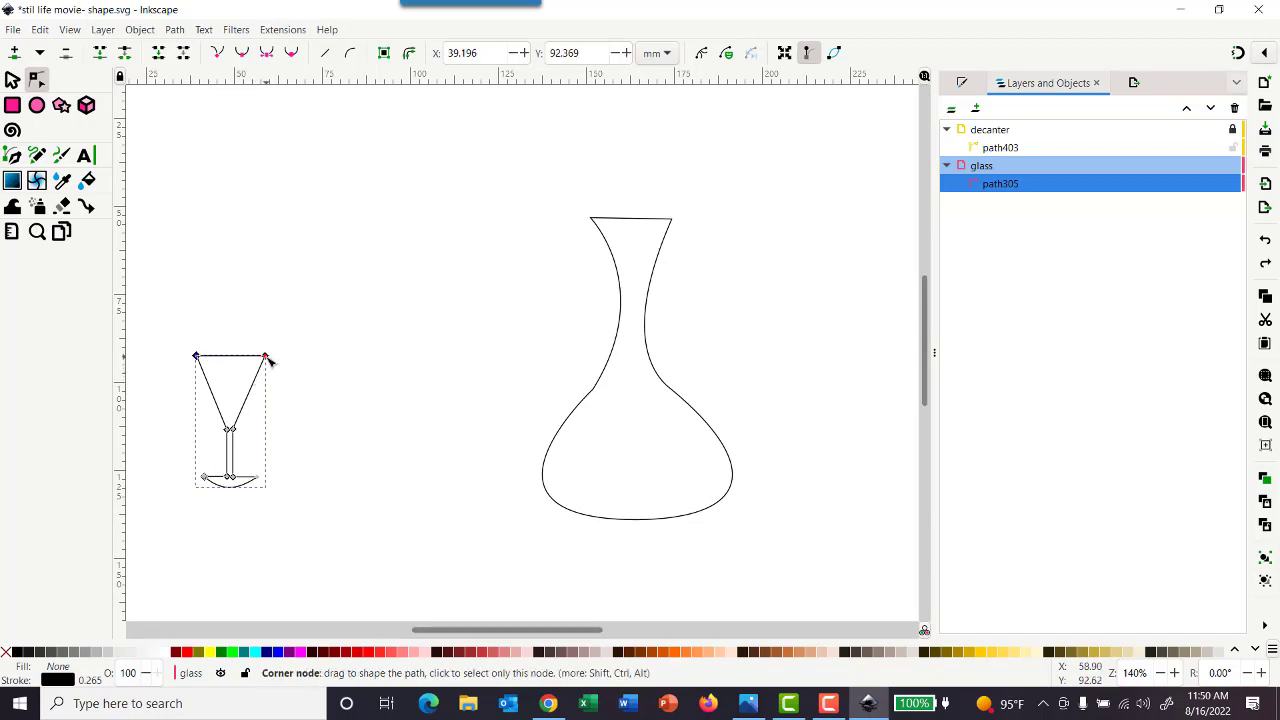
pyautogui.keyDown('shift'); pyautogui.click(267, 357); pyautogui.keyUp('shift')
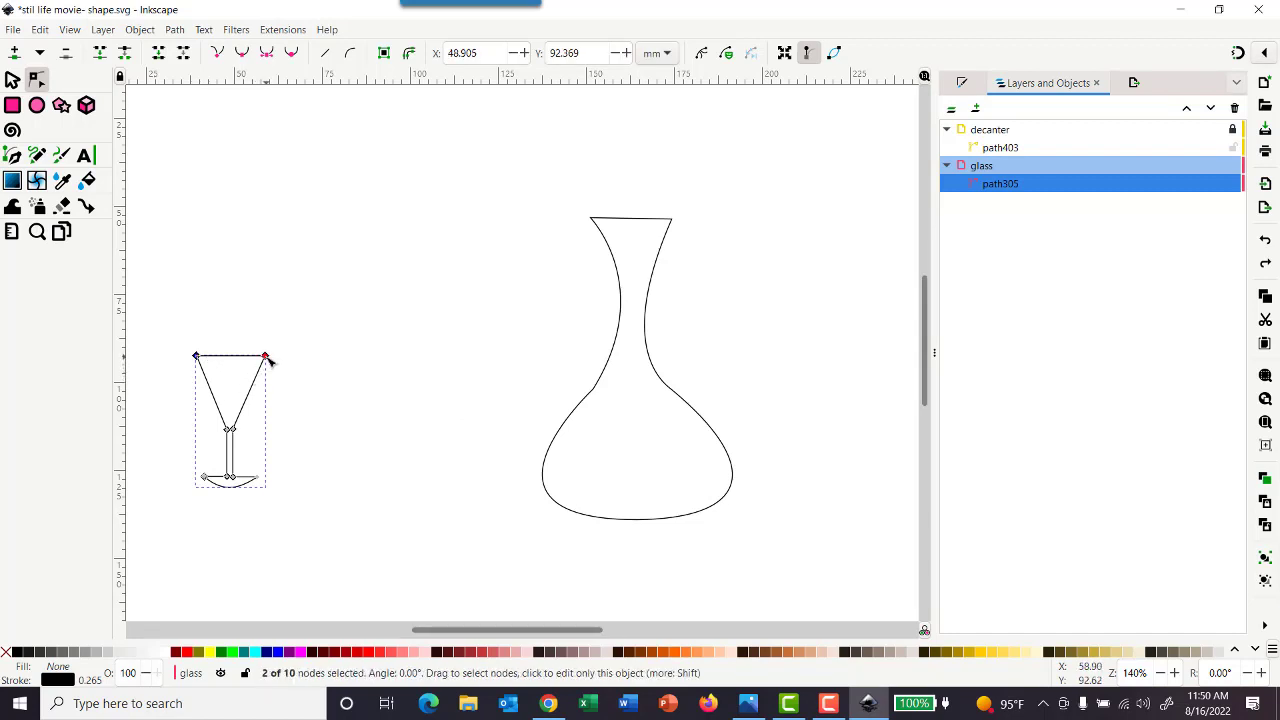
pyautogui.click(186, 57)
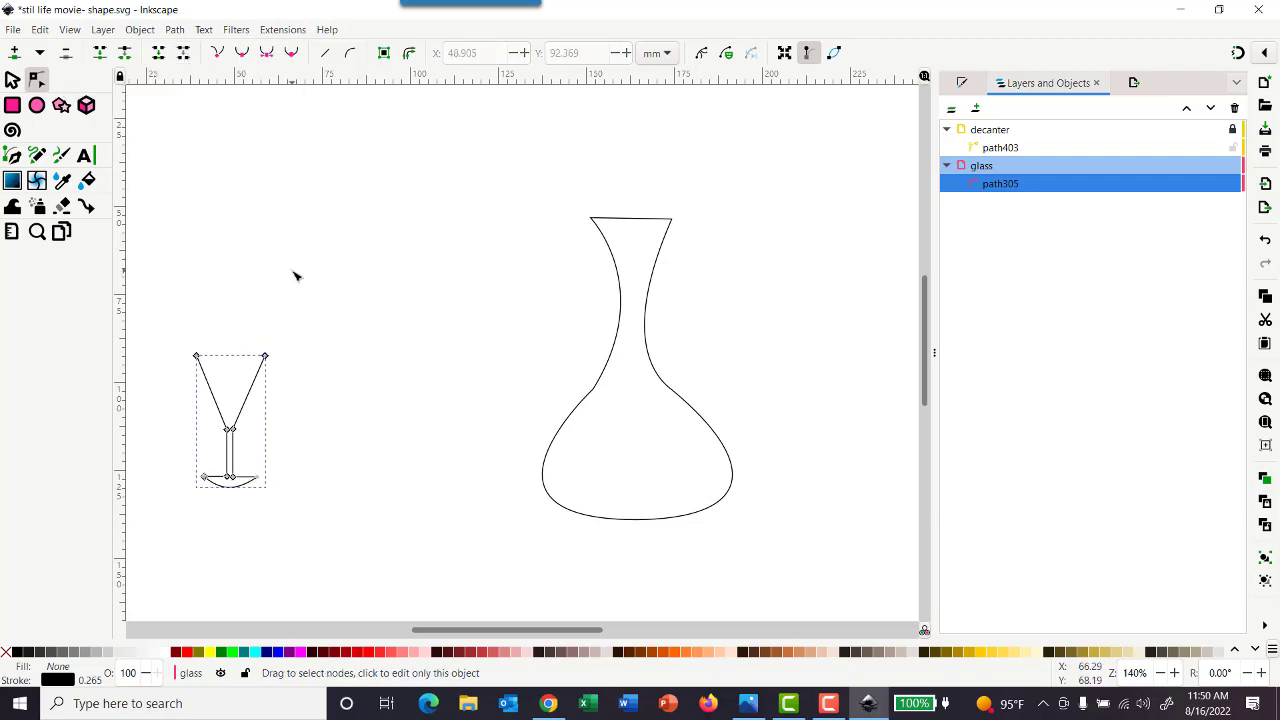
pyautogui.click(12, 80)
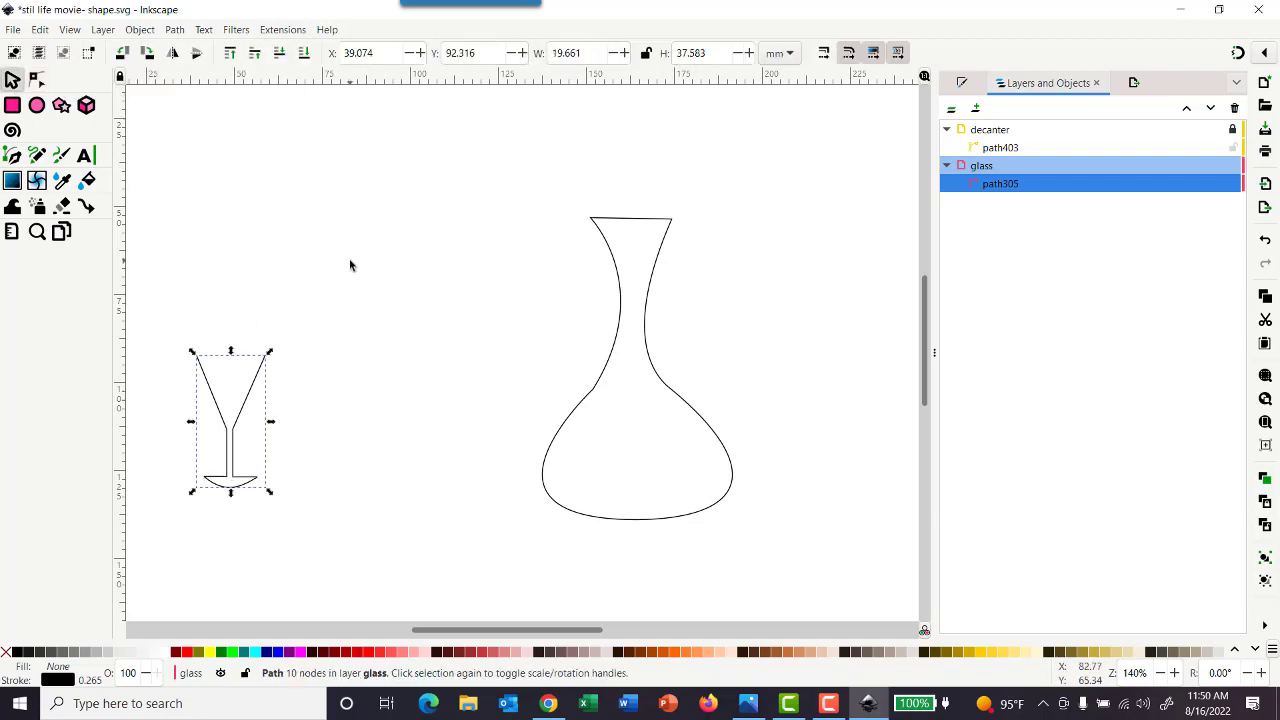
pyautogui.click(320, 356)
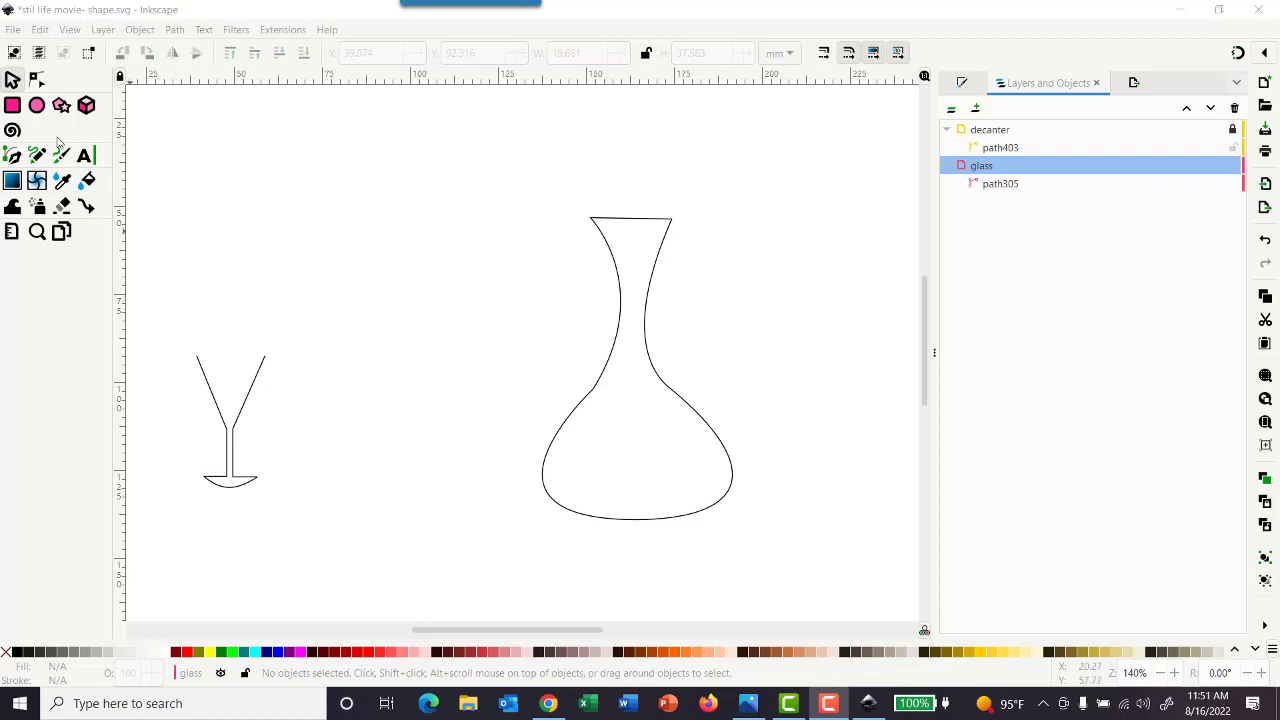
# Draw an ellipse above the glass with radii of about 13.5 by 6.6 mm and give it a flat black stroke
pyautogui.click(37, 106)
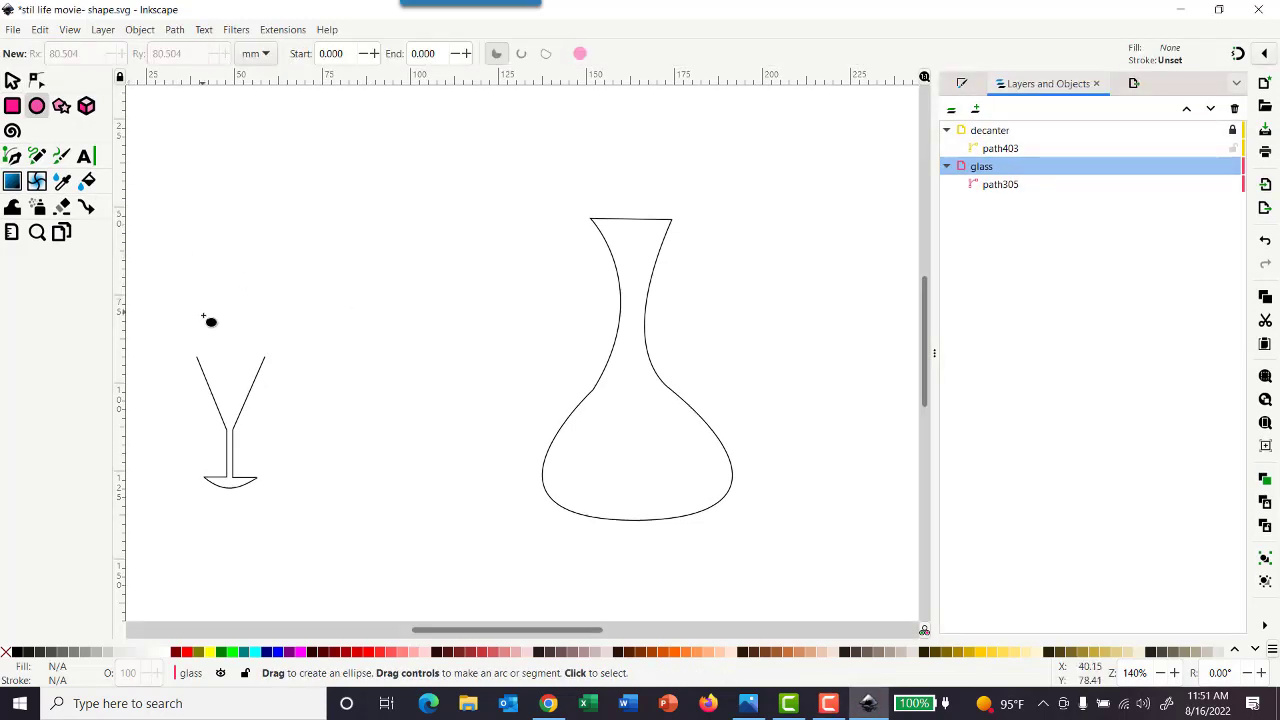
pyautogui.moveTo(180, 279); pyautogui.dragTo(276, 325)
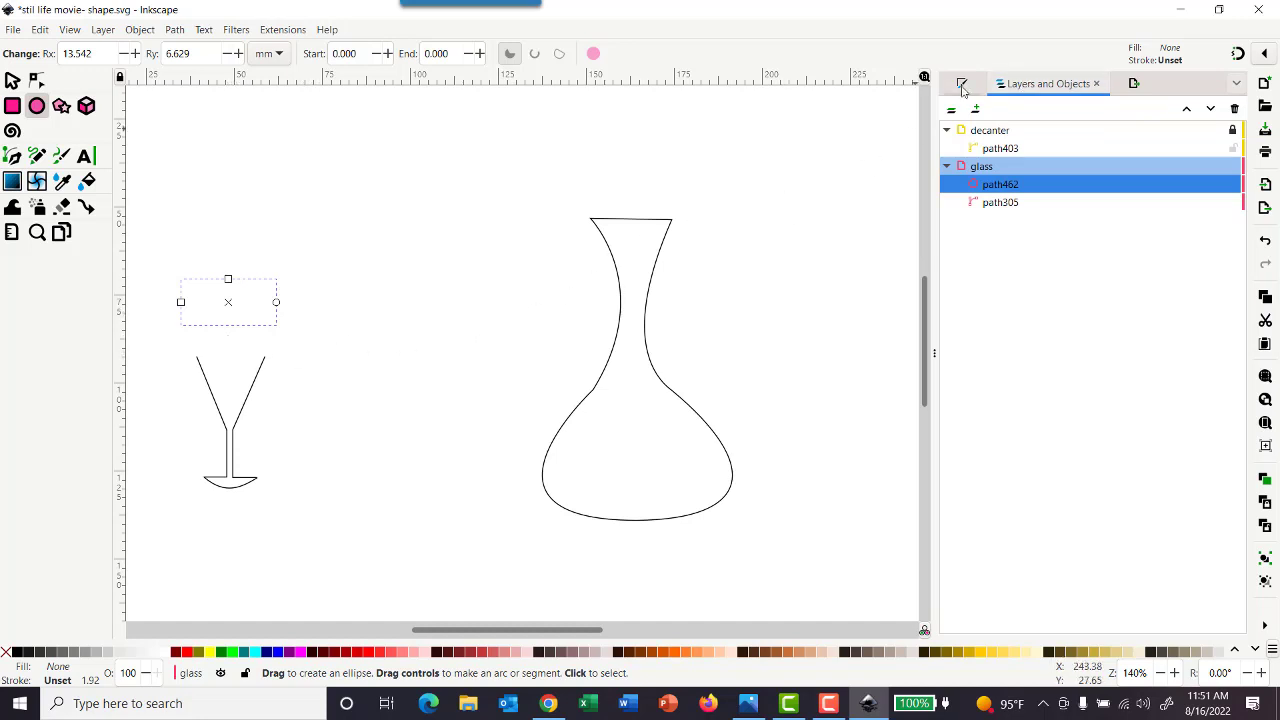
pyautogui.click(145, 31)
pyautogui.click(170, 68)
pyautogui.click(970, 88)
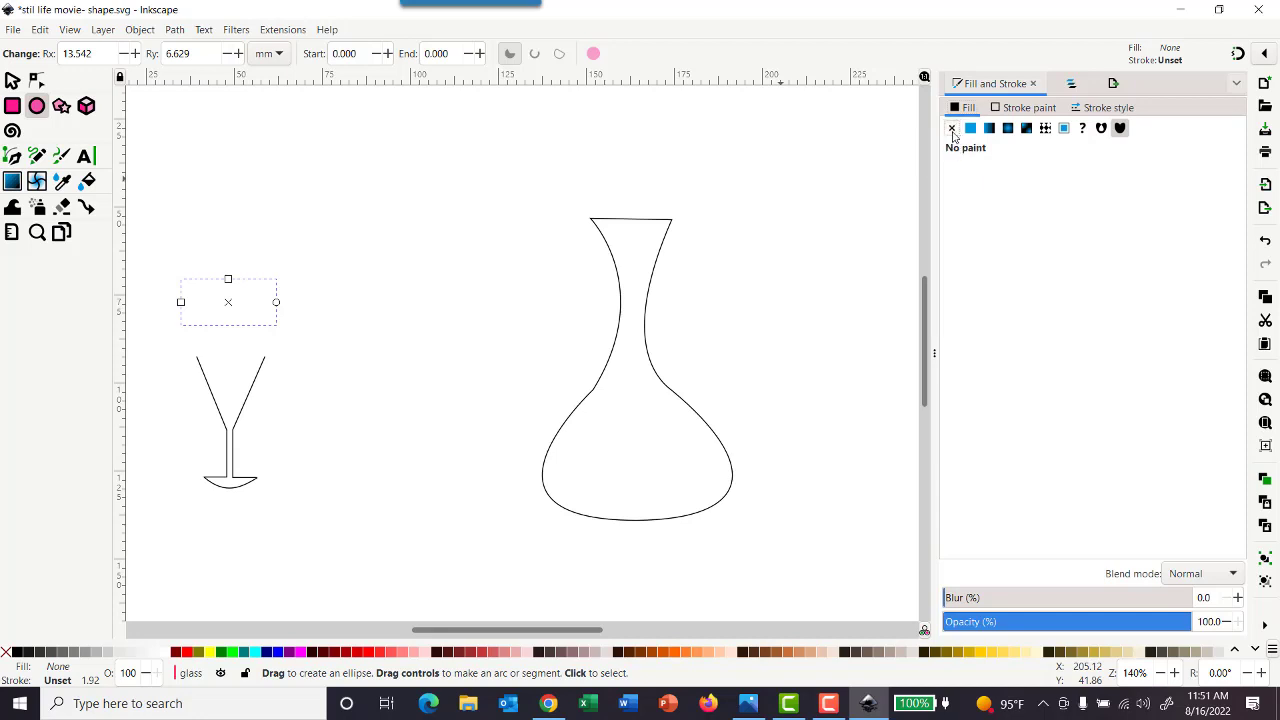
pyautogui.click(1028, 110)
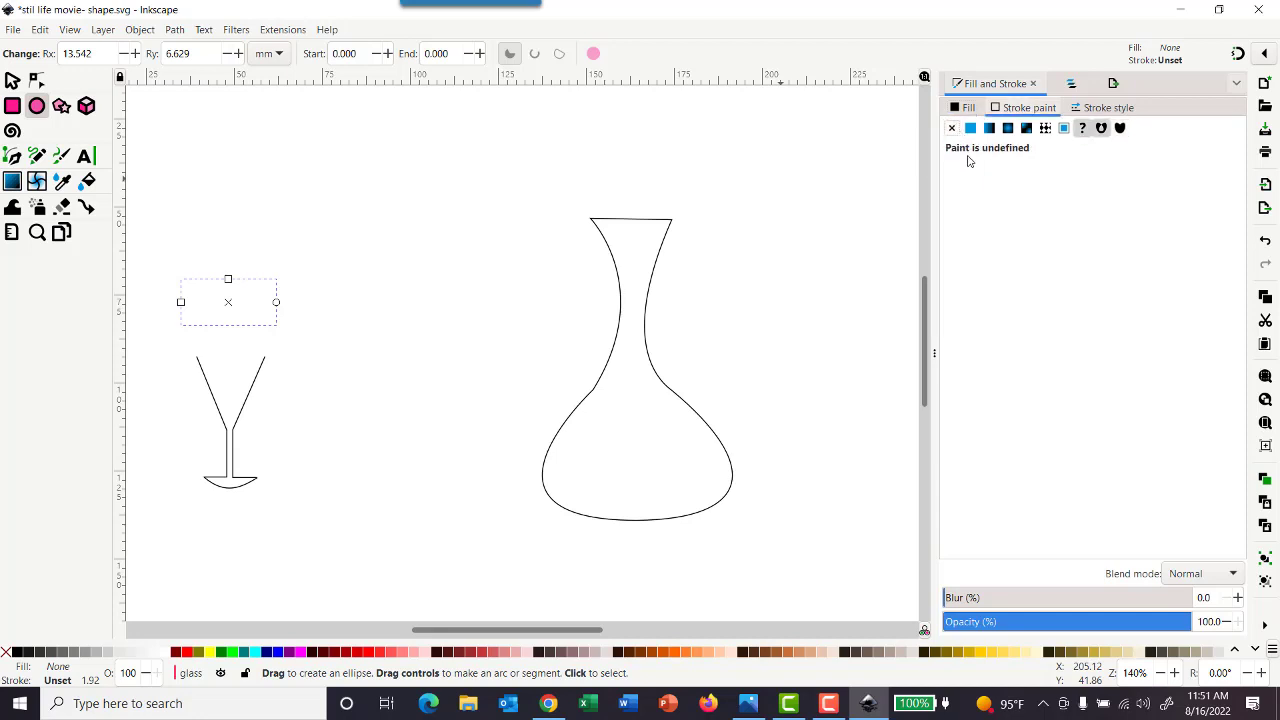
pyautogui.click(970, 128)
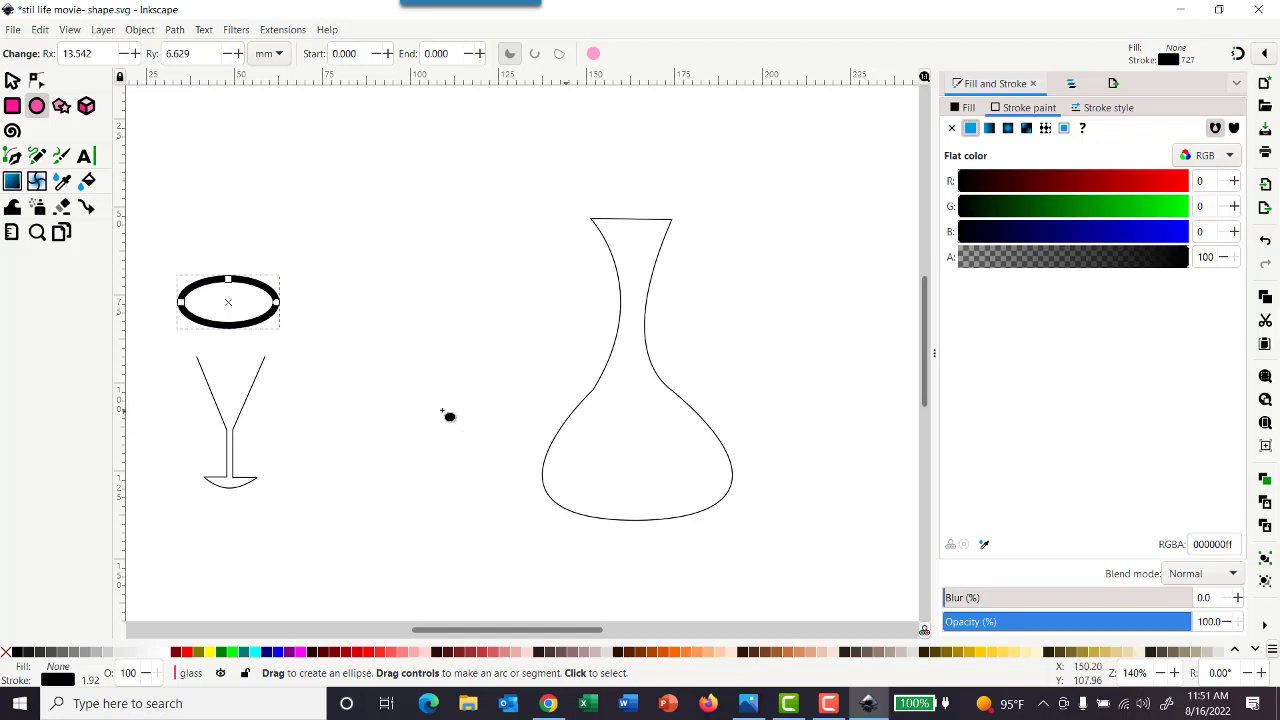
# Copy the glass outline's style and apply it to the ellipse with Paste Style
pyautogui.click(12, 82)
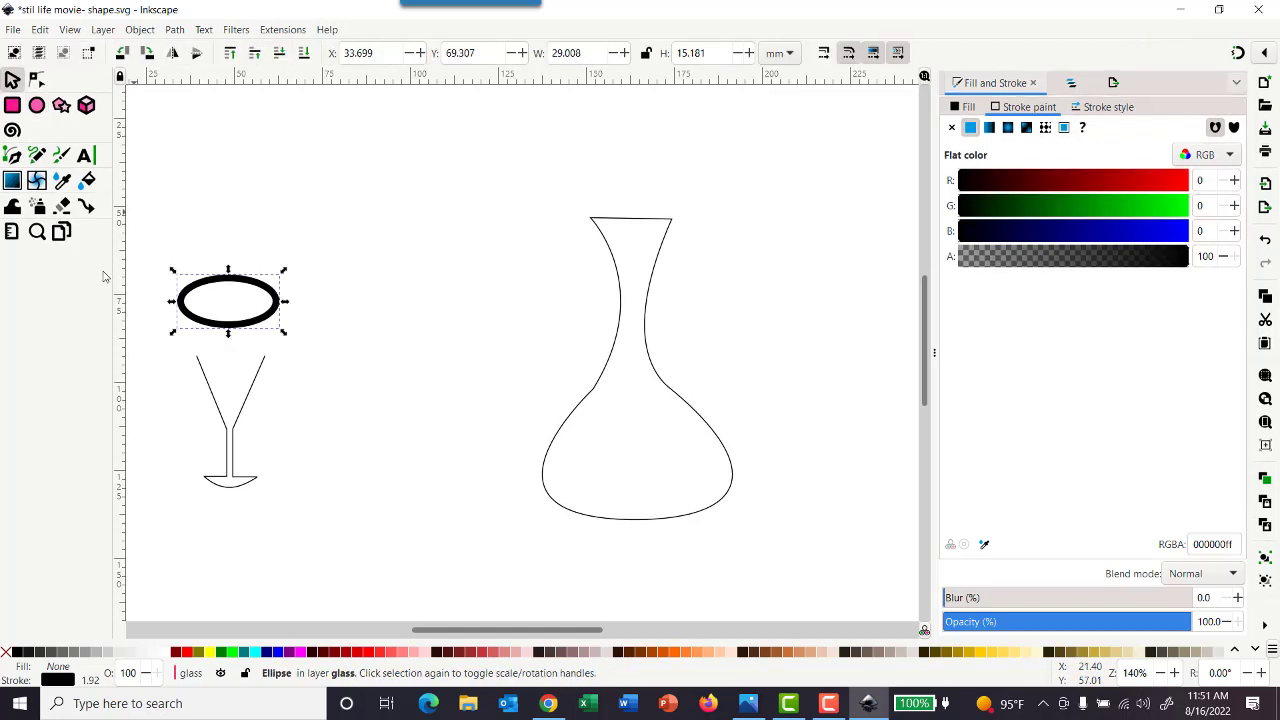
pyautogui.click(207, 389)
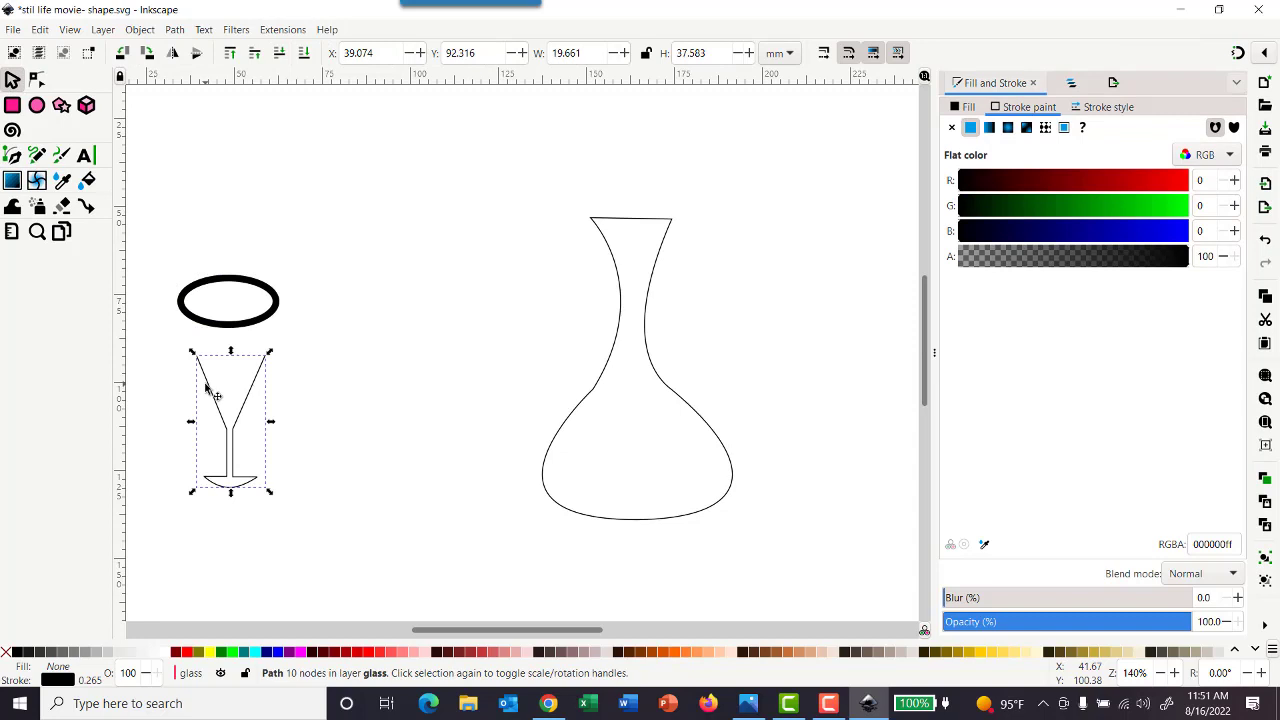
pyautogui.click(40, 29)
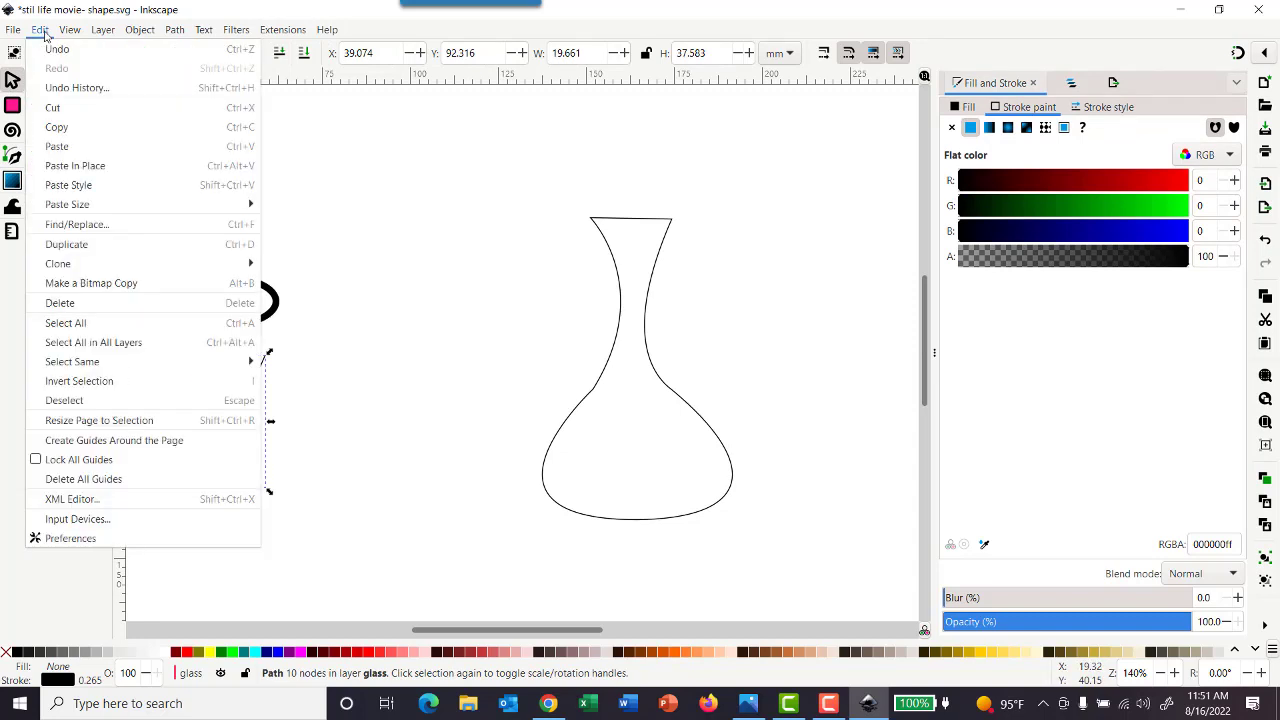
pyautogui.click(57, 127)
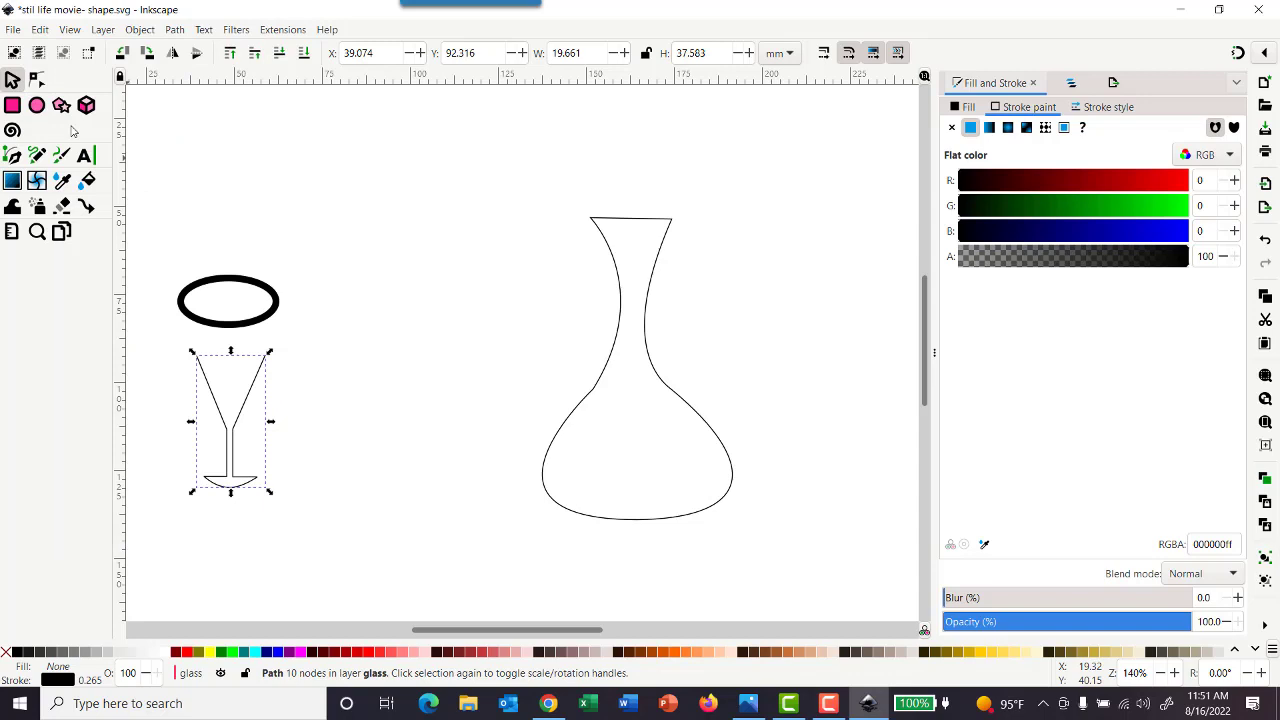
pyautogui.click(263, 321)
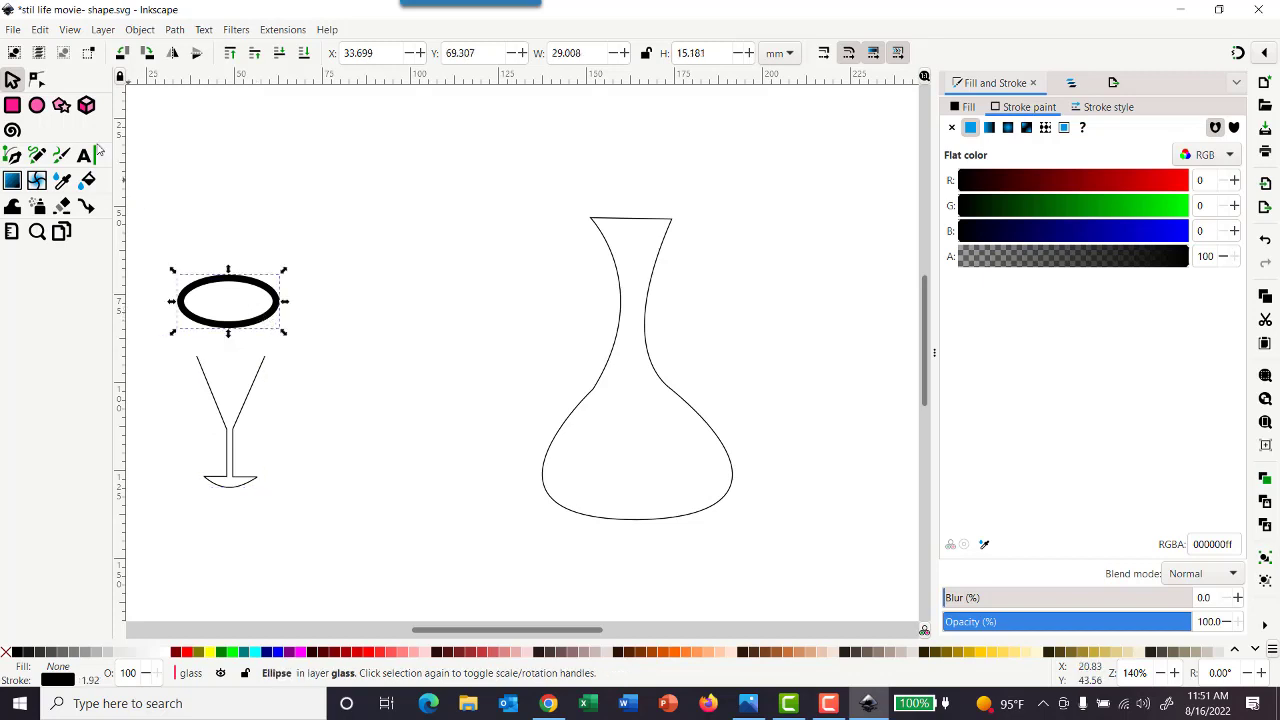
pyautogui.click(40, 29)
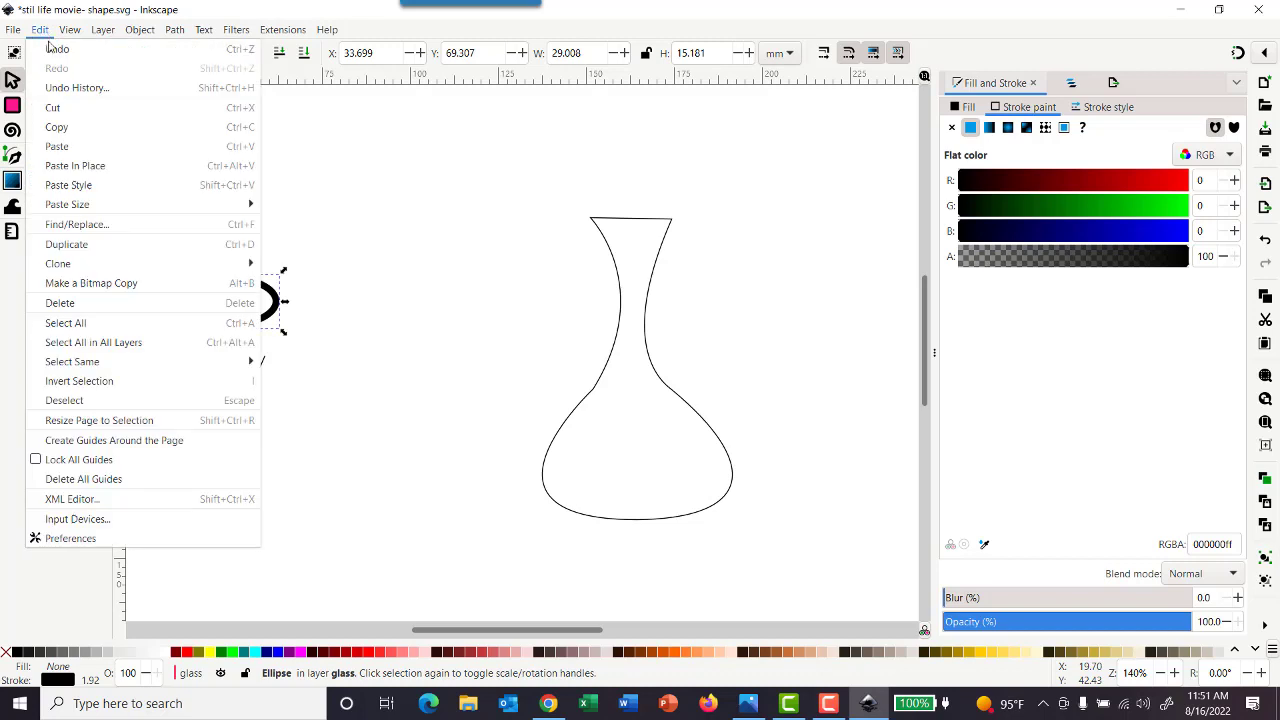
pyautogui.click(94, 188)
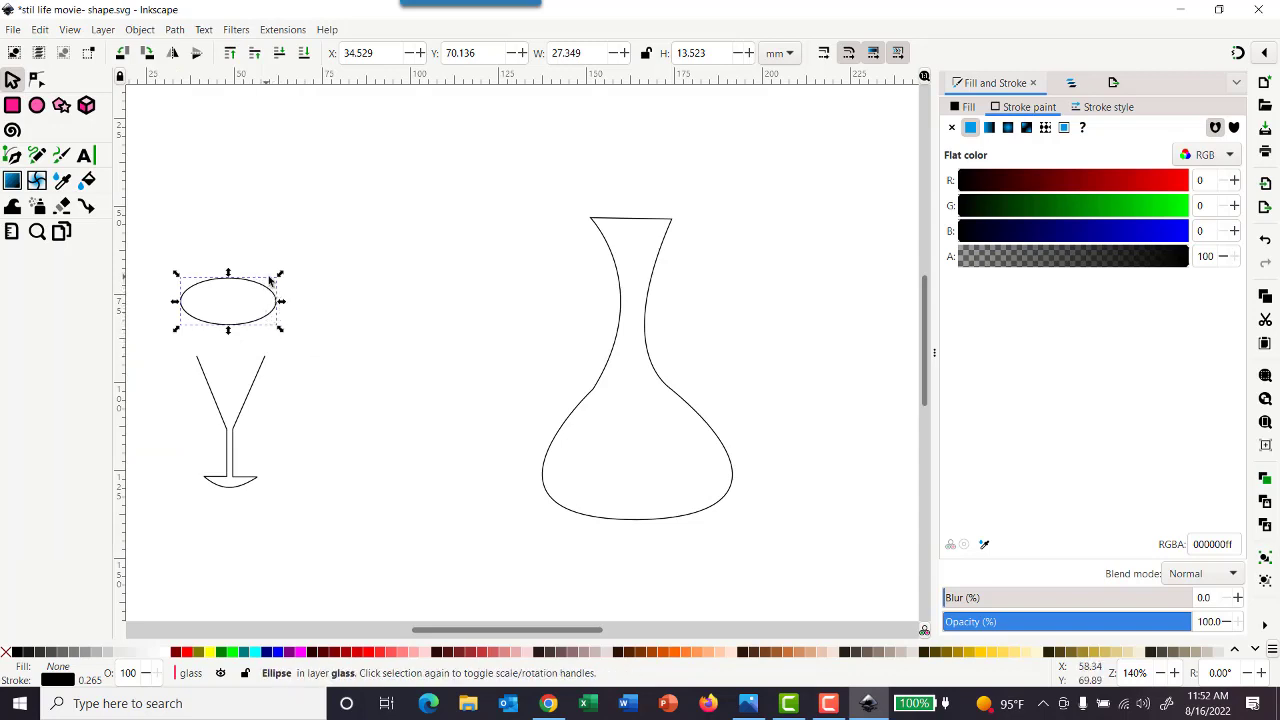
# Place the ellipse over the glass's open rim at about X 39.5, Y 87.8 mm and scale it to about 18.9 by 9.4 mm
pyautogui.moveTo(280, 274); pyautogui.dragTo(275, 375)
pyautogui.click(306, 274)
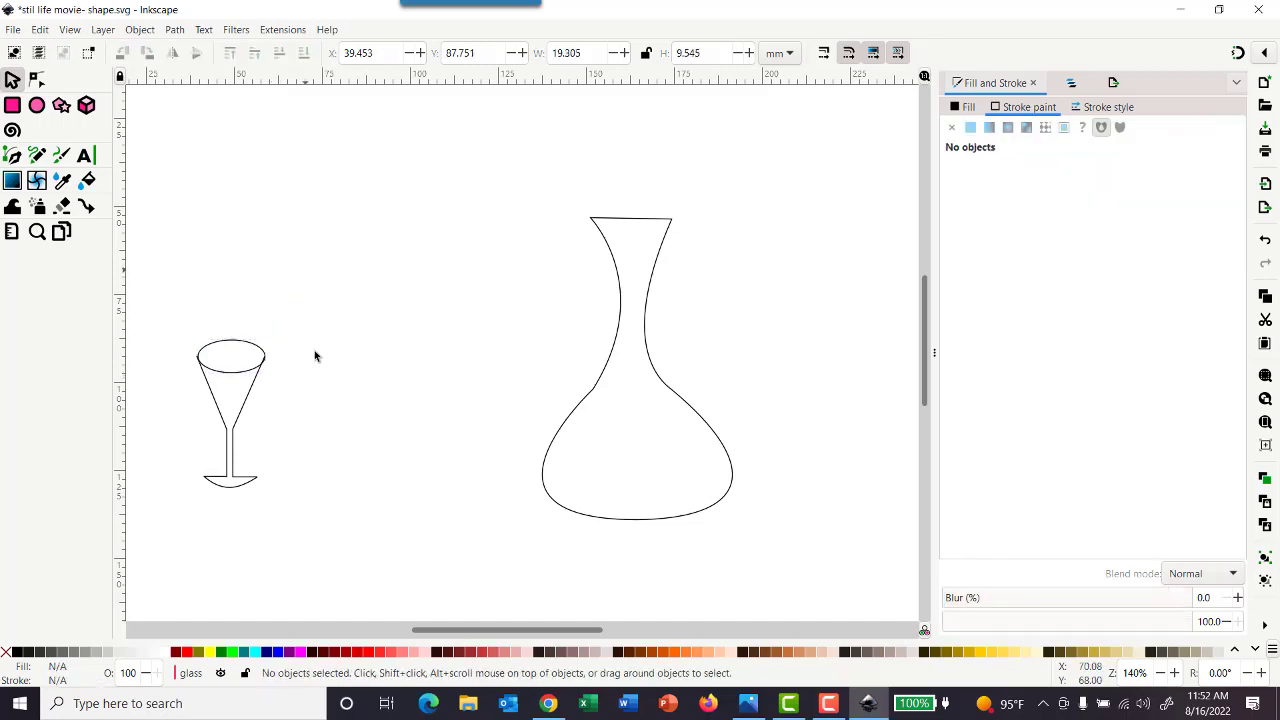
pyautogui.click(245, 374)
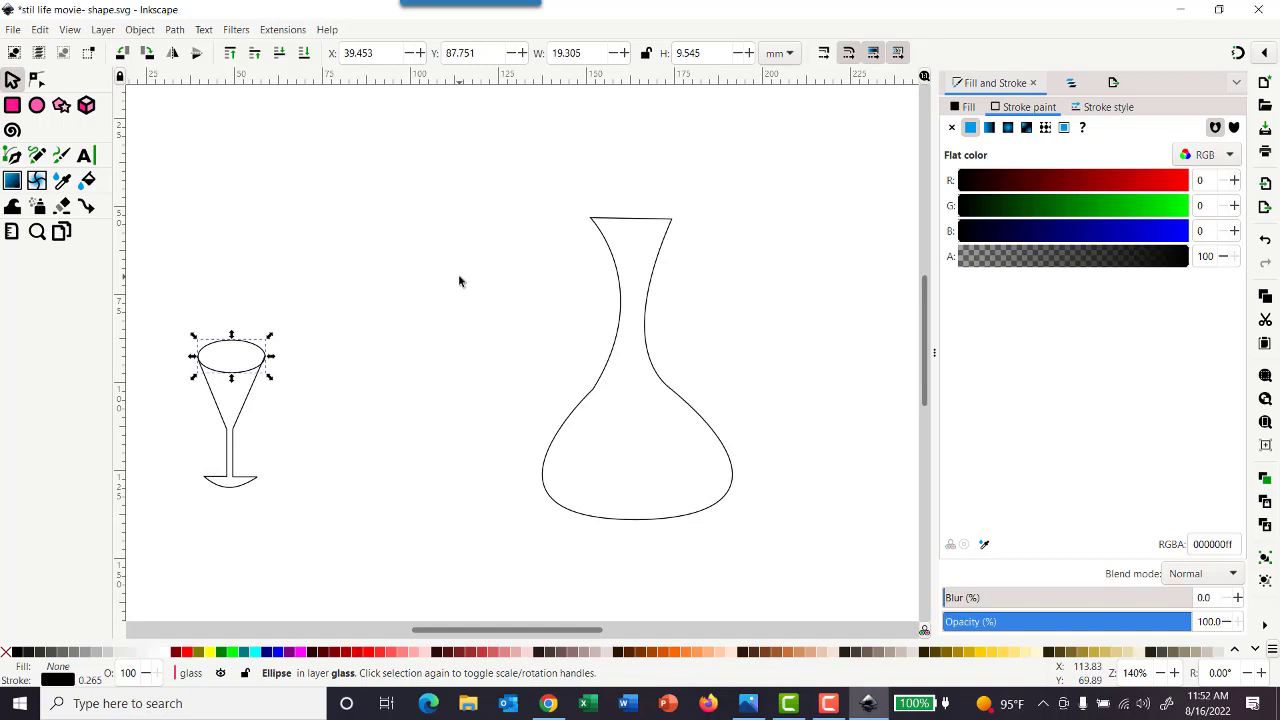
pyautogui.press('Left')
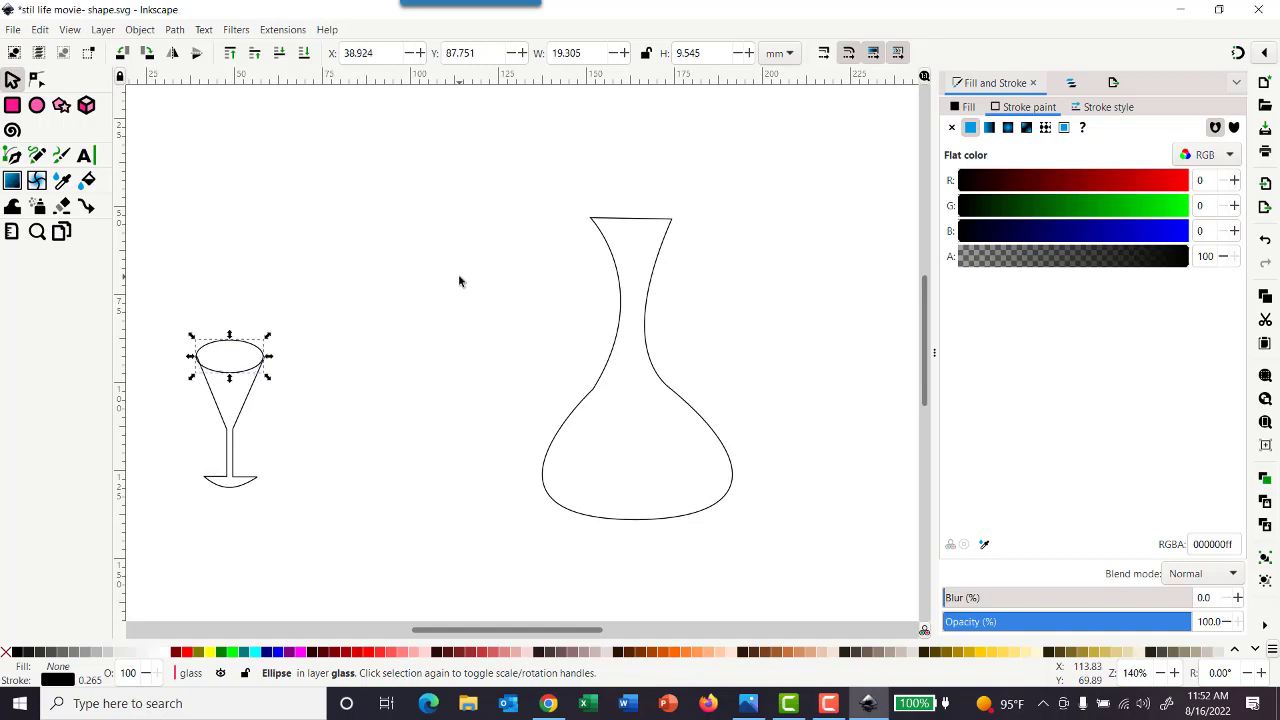
pyautogui.press('Right')
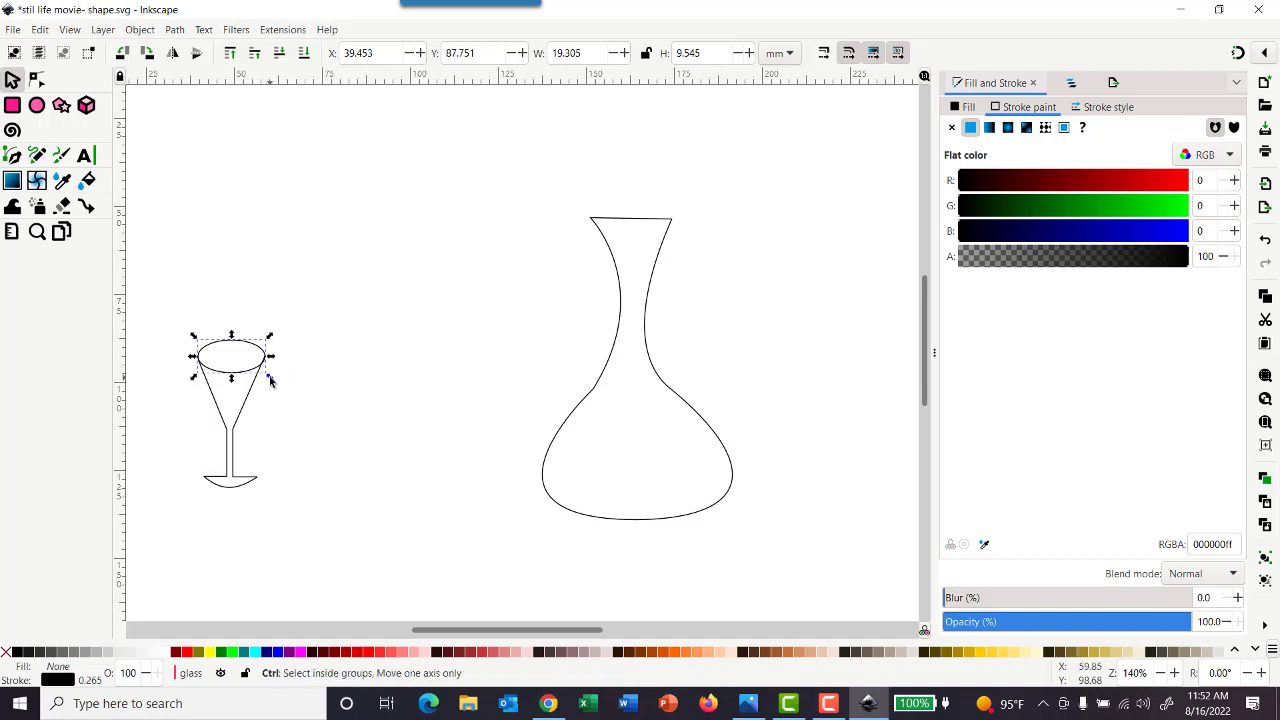
pyautogui.moveTo(268, 378); pyautogui.dragTo(268, 376)
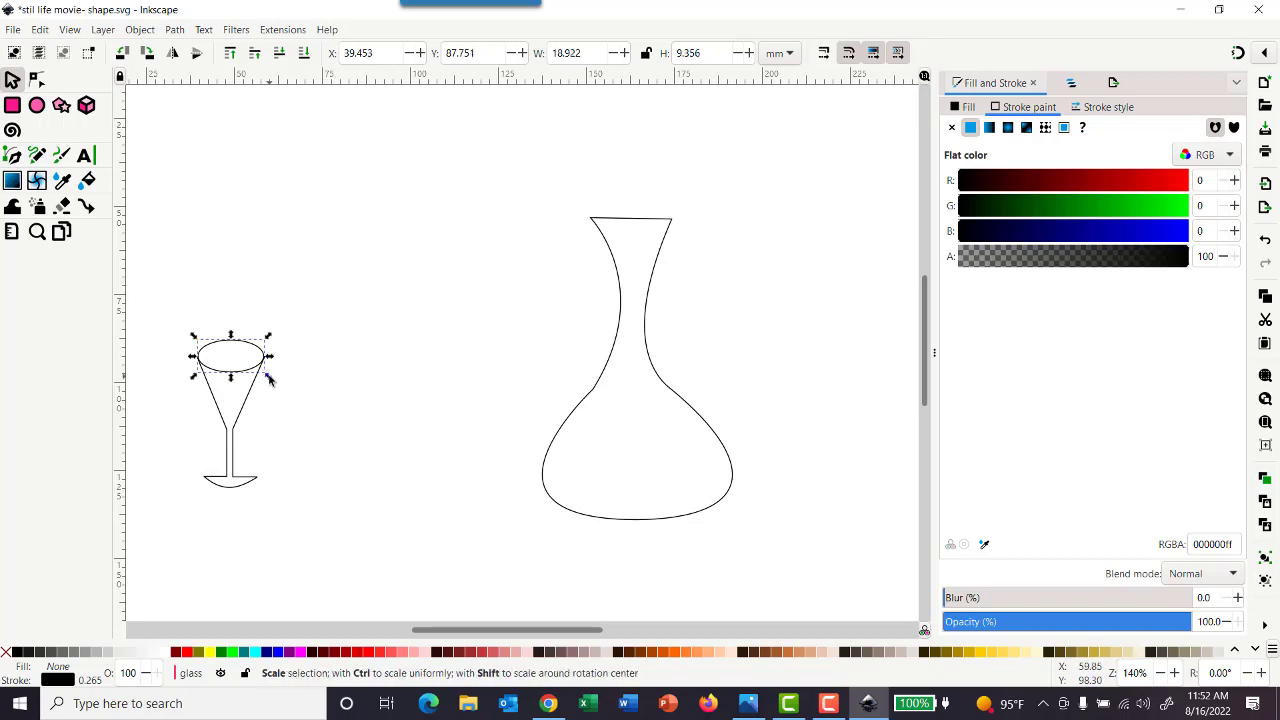
pyautogui.click(403, 287)
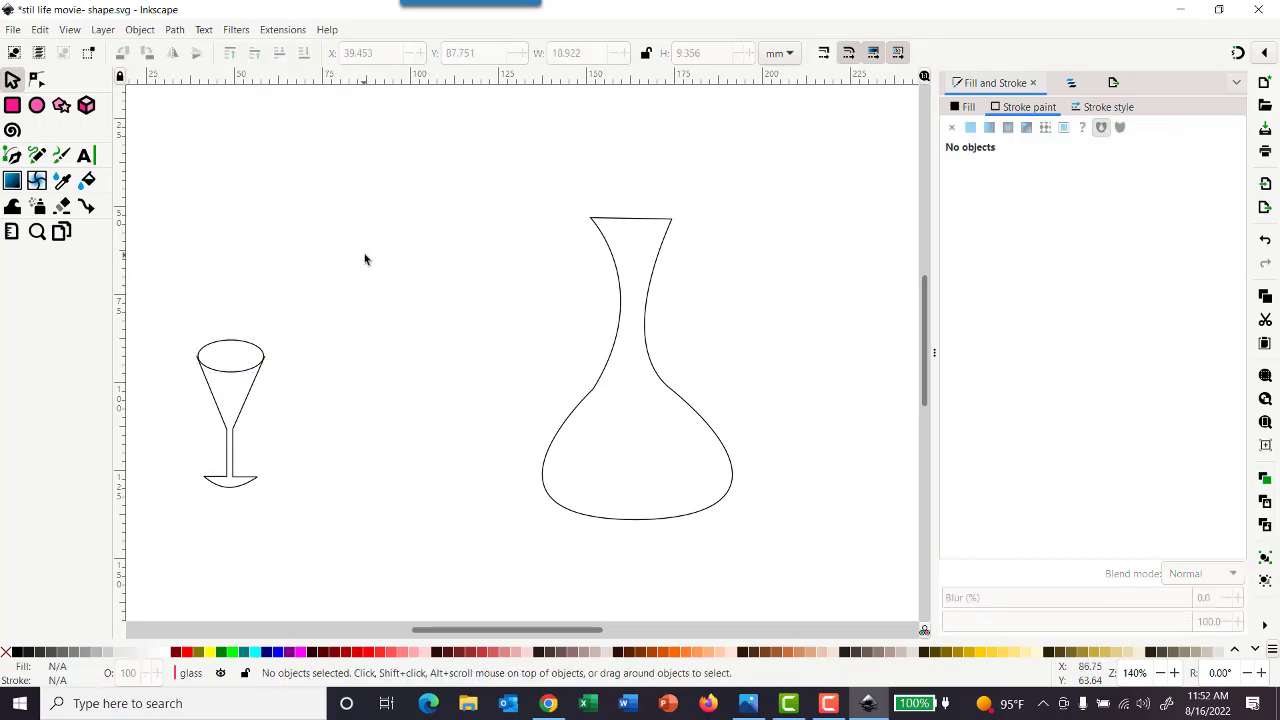
# Nudge the rim ellipse in small increments to about X 39.5 mm, Y 88.3 mm
pyautogui.click(240, 359)
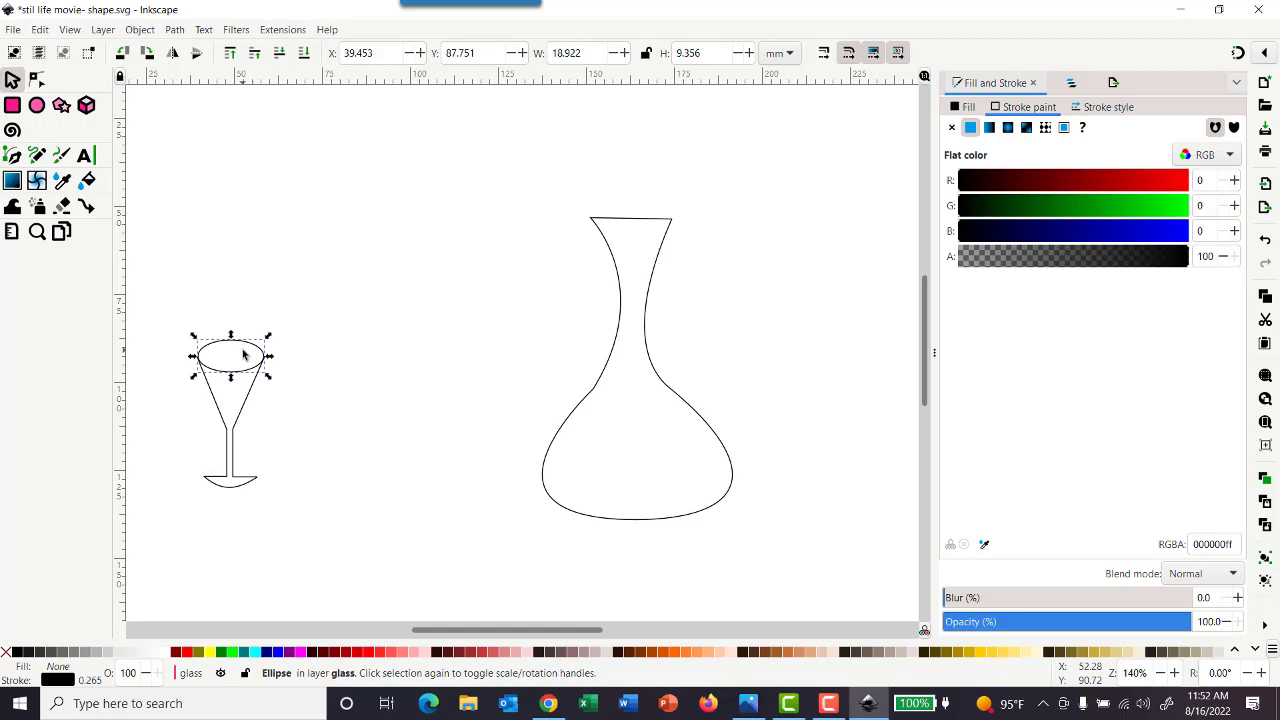
pyautogui.press('Up')
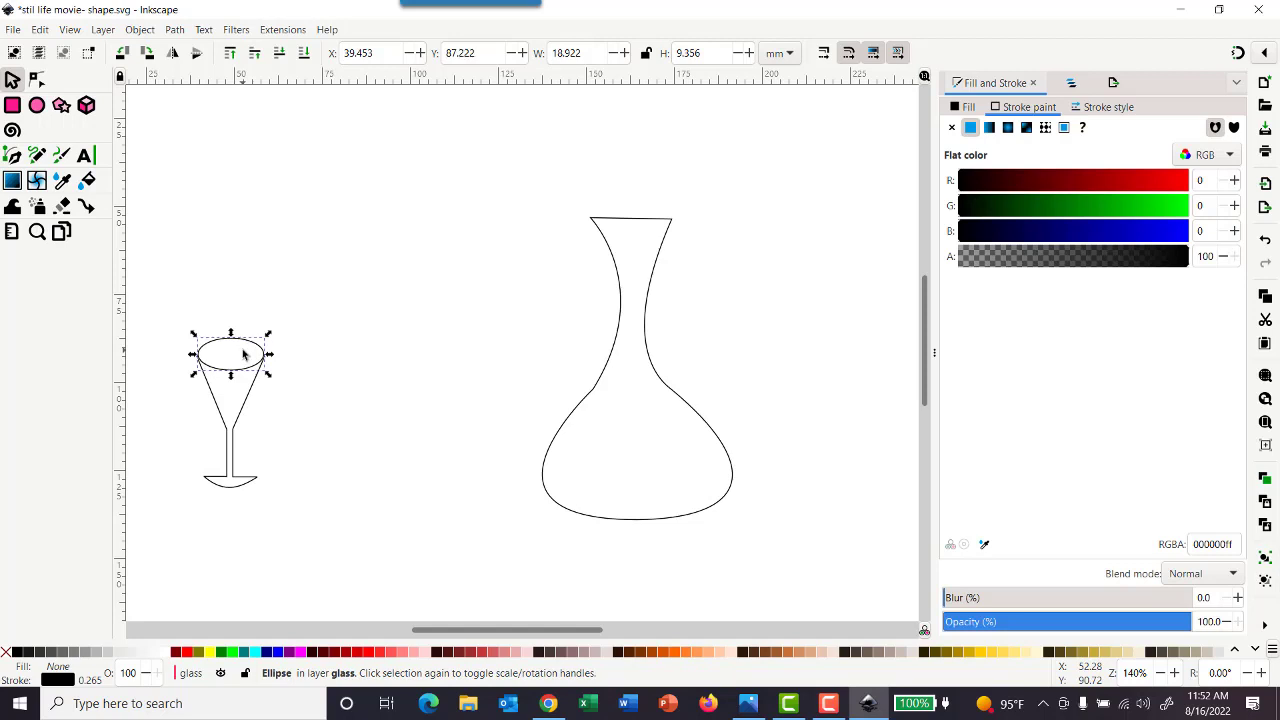
pyautogui.click(322, 284)
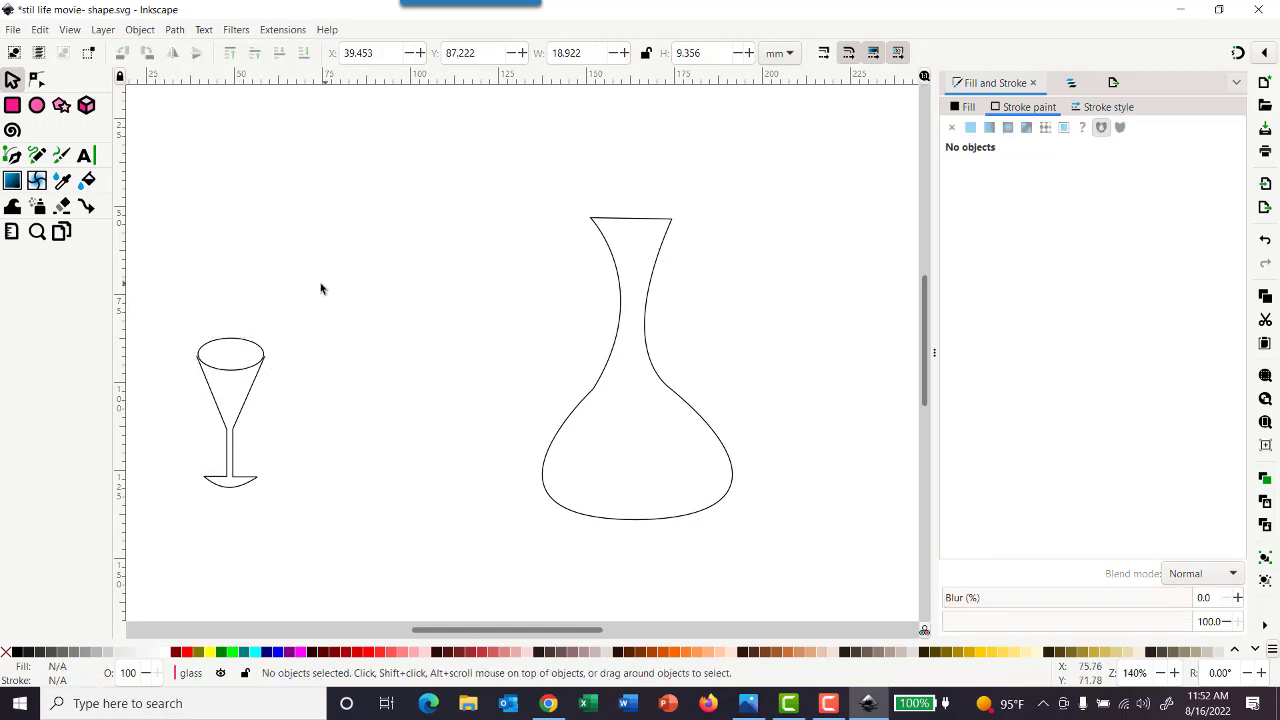
pyautogui.click(233, 348)
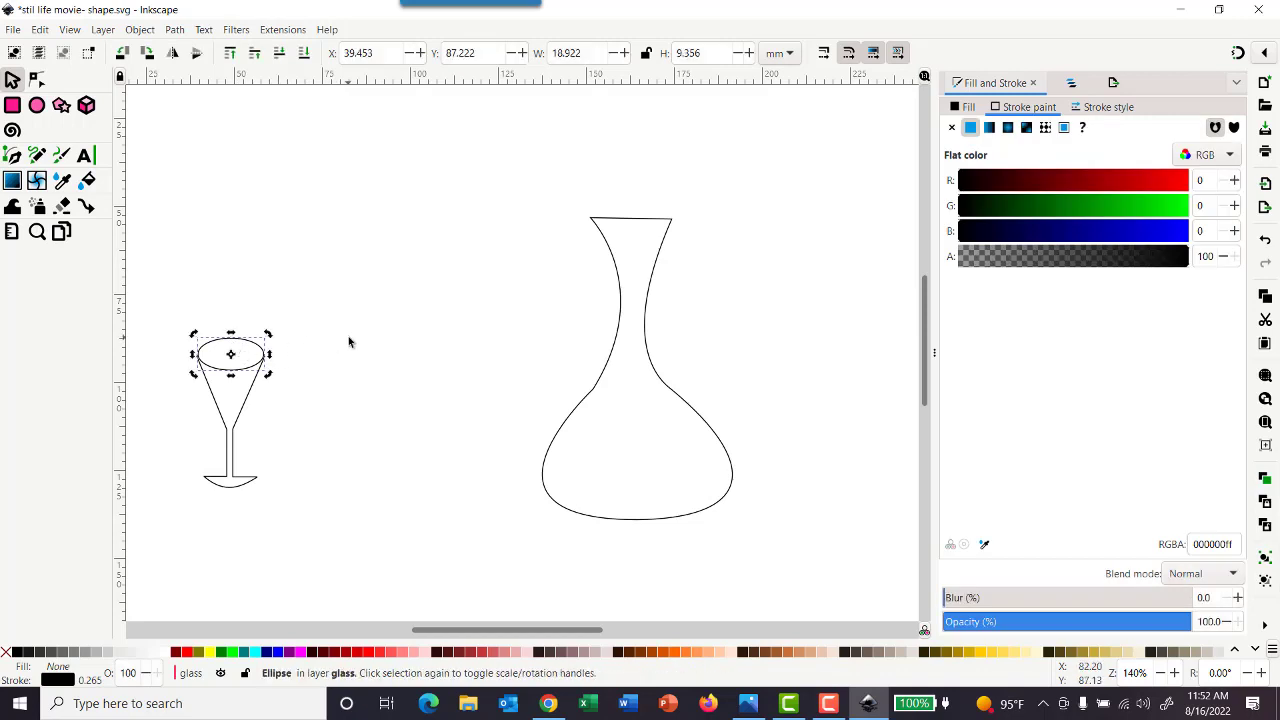
pyautogui.press('Right')
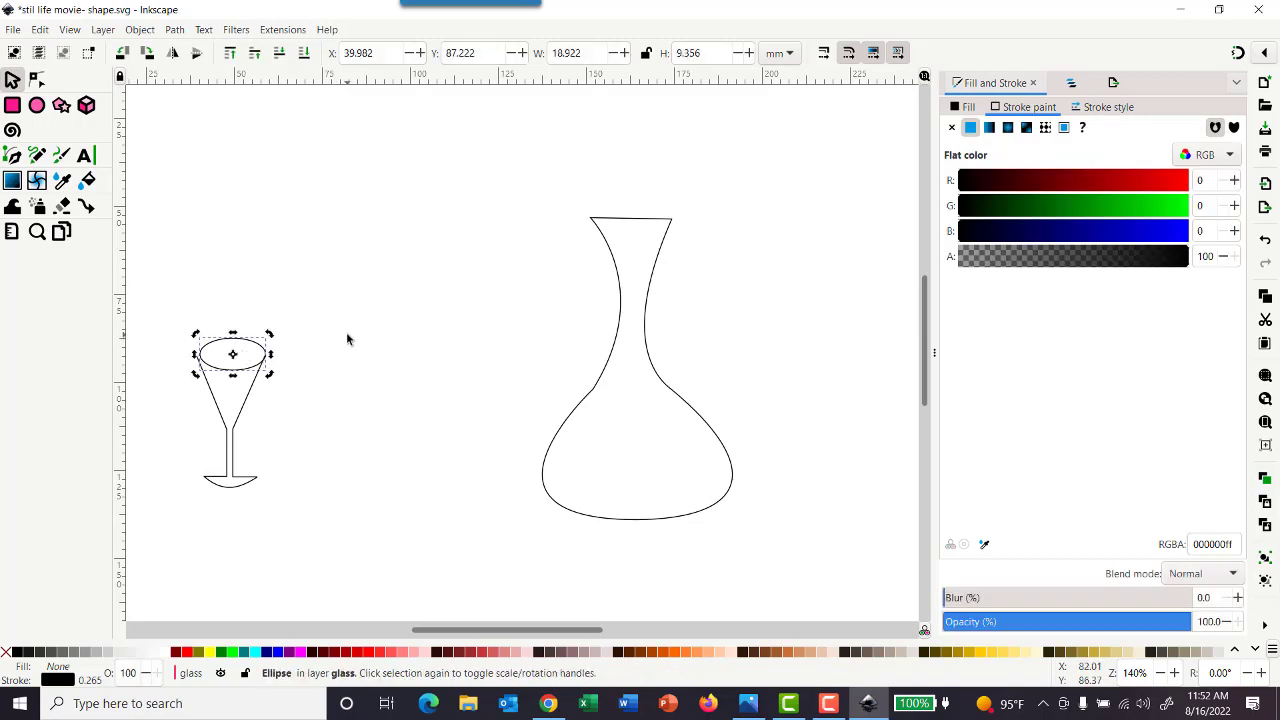
pyautogui.press('Left')
pyautogui.press('Down')
pyautogui.press('Down')
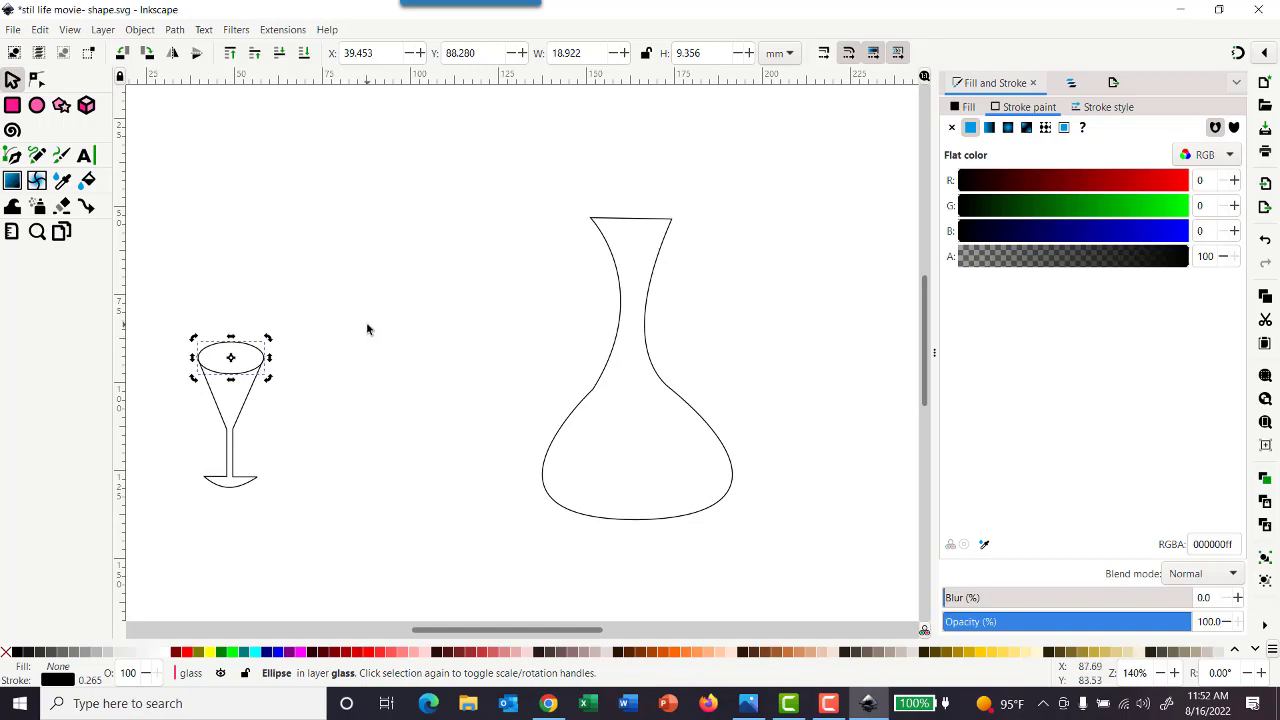
pyautogui.click(366, 317)
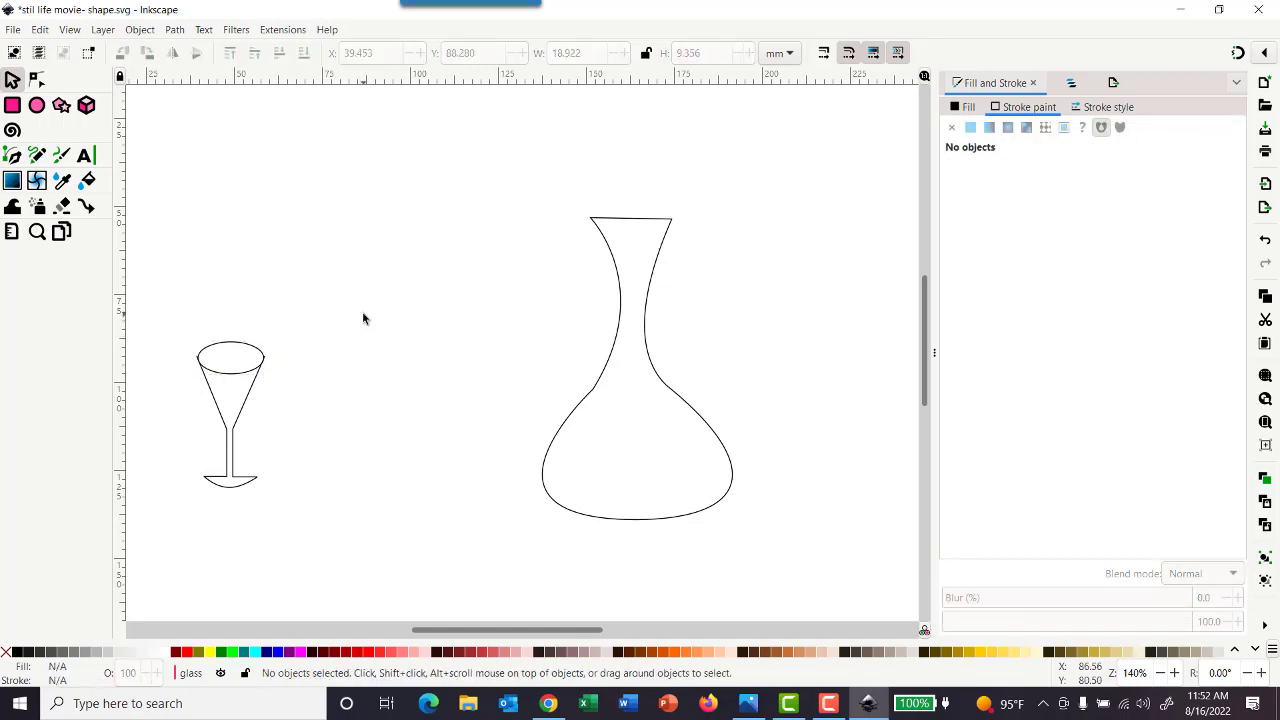
# Widen the rim ellipse to about 19.9 mm and nudge it up and left to meet both ends of the glass bowl
pyautogui.click(249, 345)
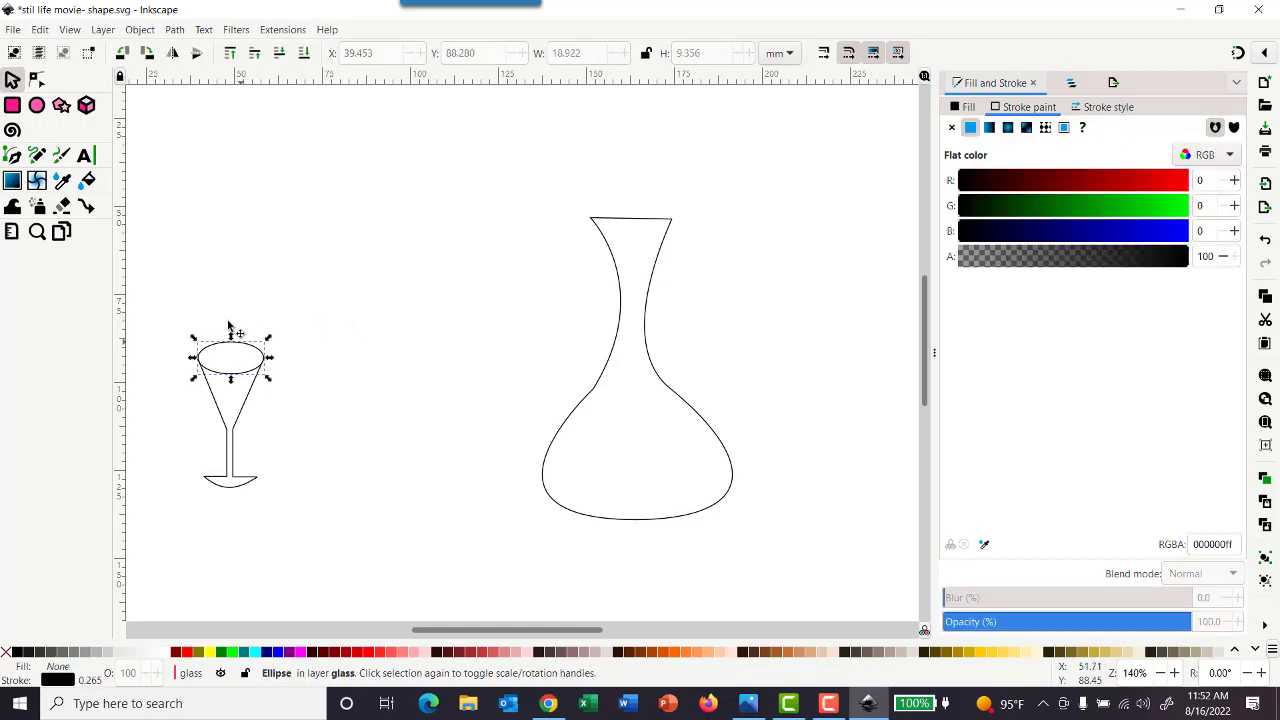
pyautogui.click(272, 359)
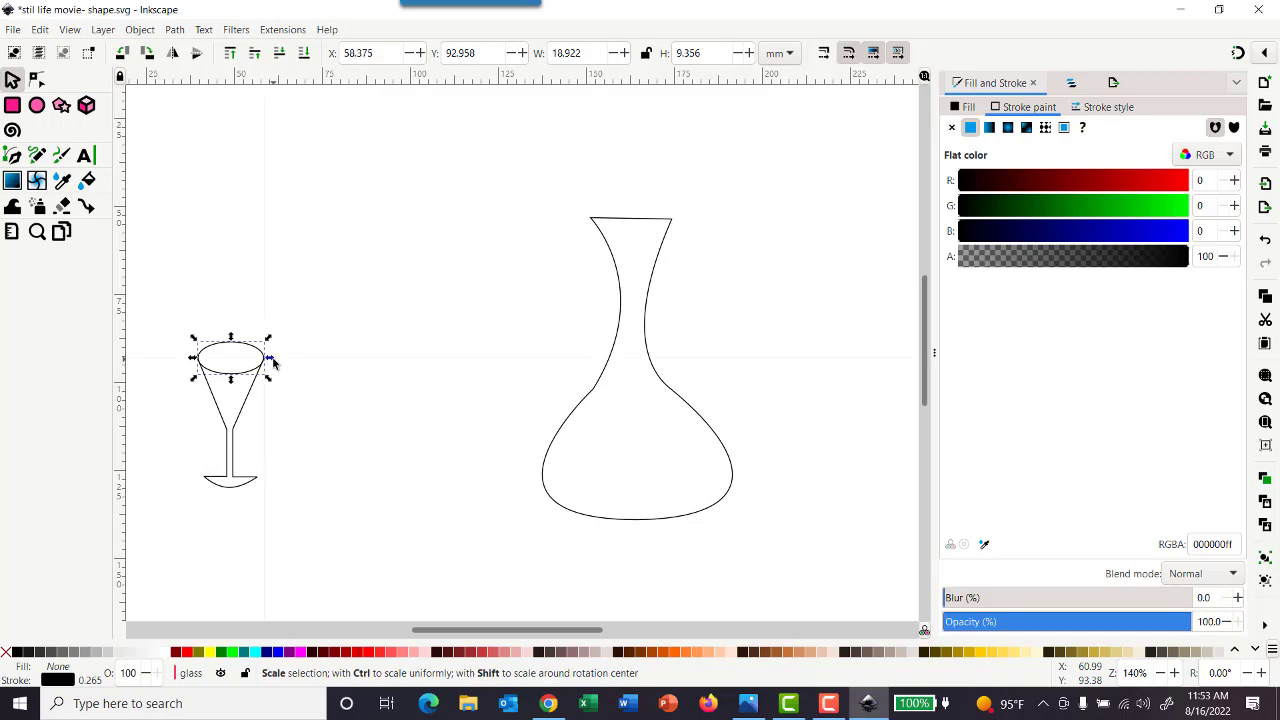
pyautogui.moveTo(273, 362); pyautogui.dragTo(277, 362)
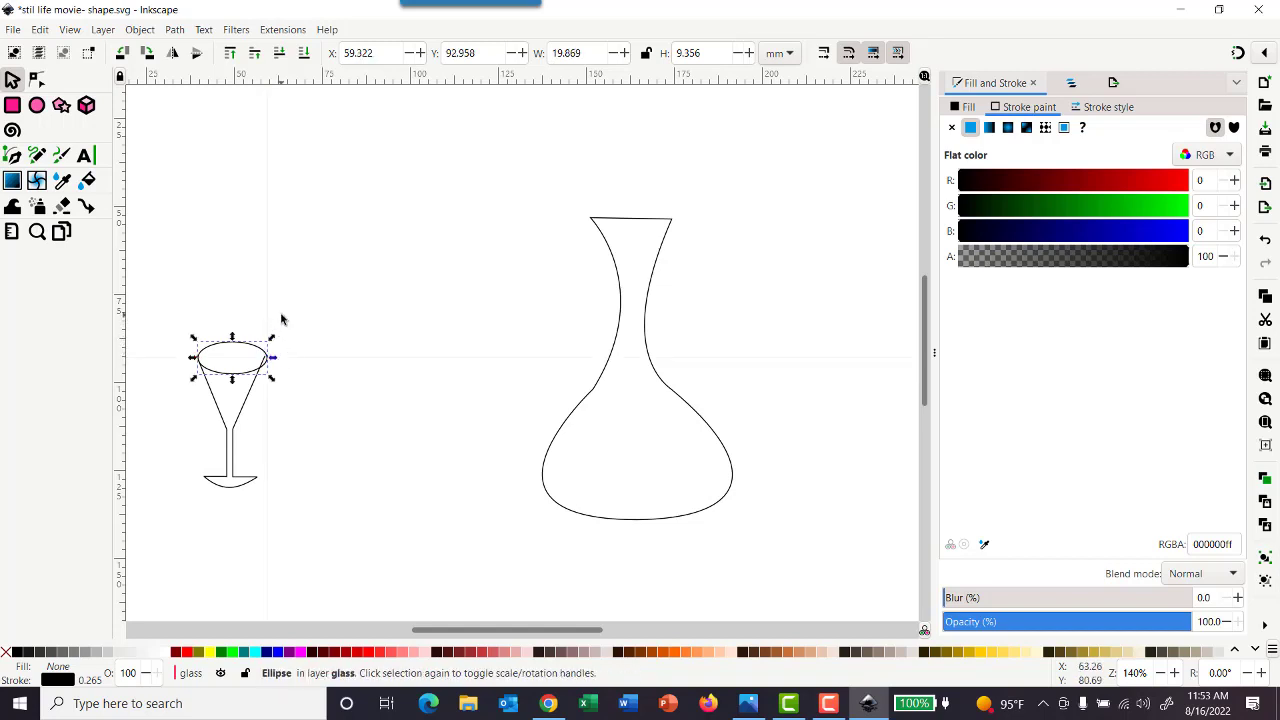
pyautogui.press('Up')
pyautogui.press('Left')
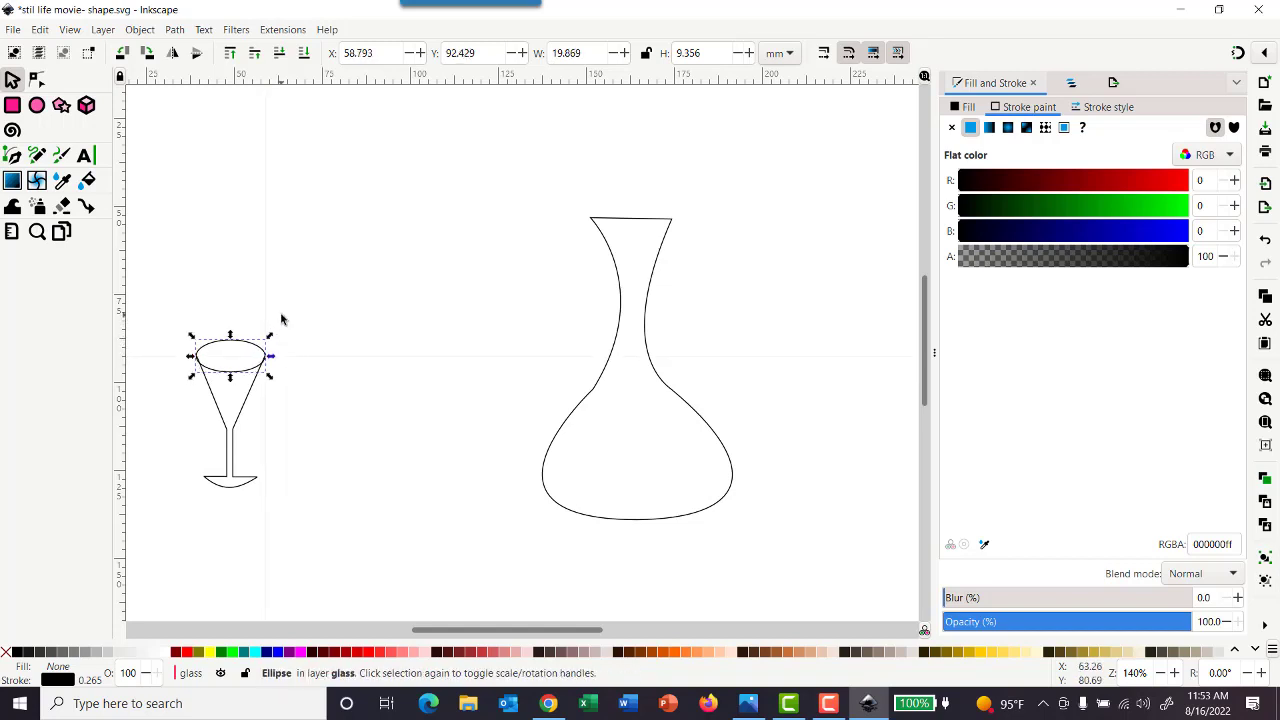
# Nudge the glass's rim ellipse up to about Y 91.9 mm so it meets the ends of the bowl
pyautogui.click(323, 274)
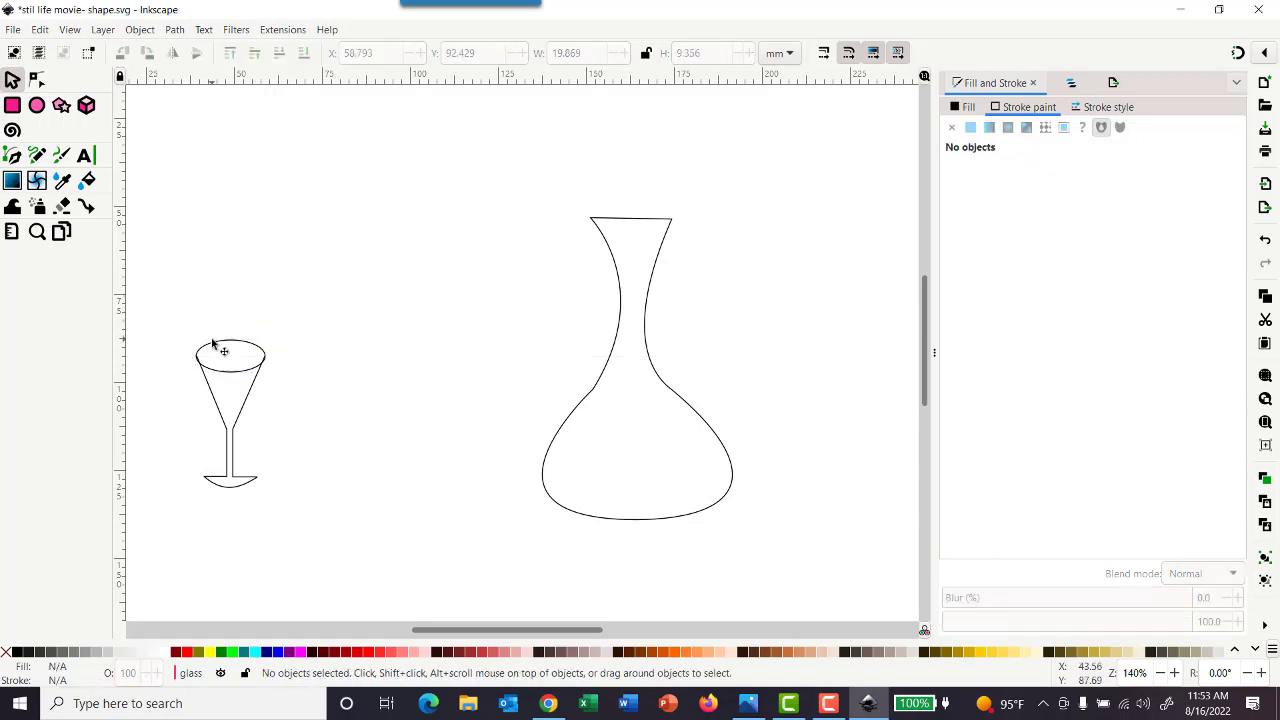
pyautogui.click(250, 335)
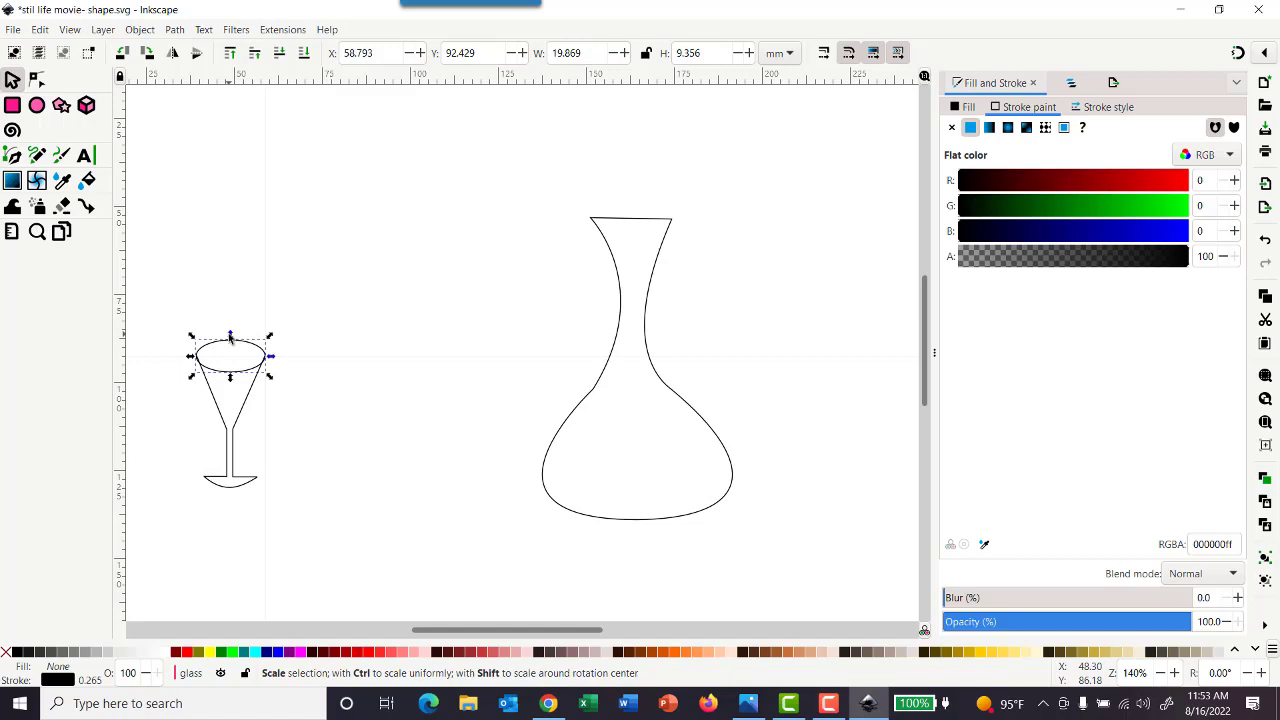
pyautogui.press('Up')
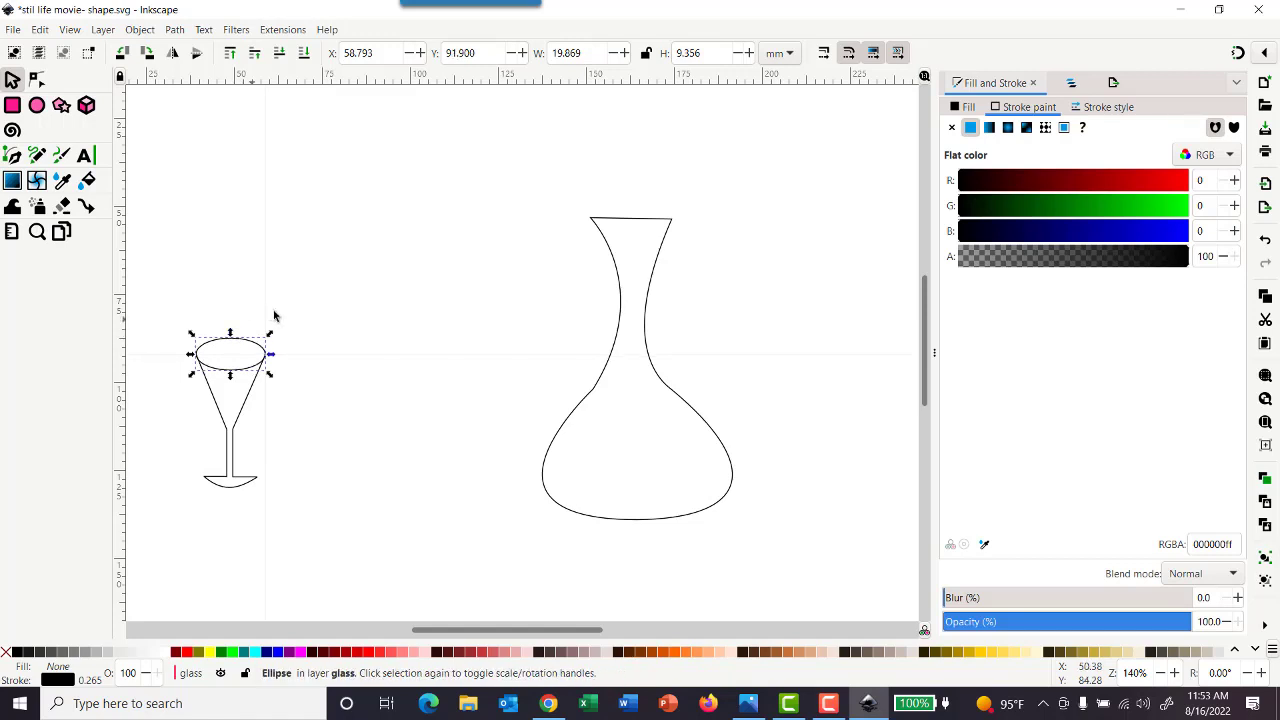
pyautogui.click(312, 306)
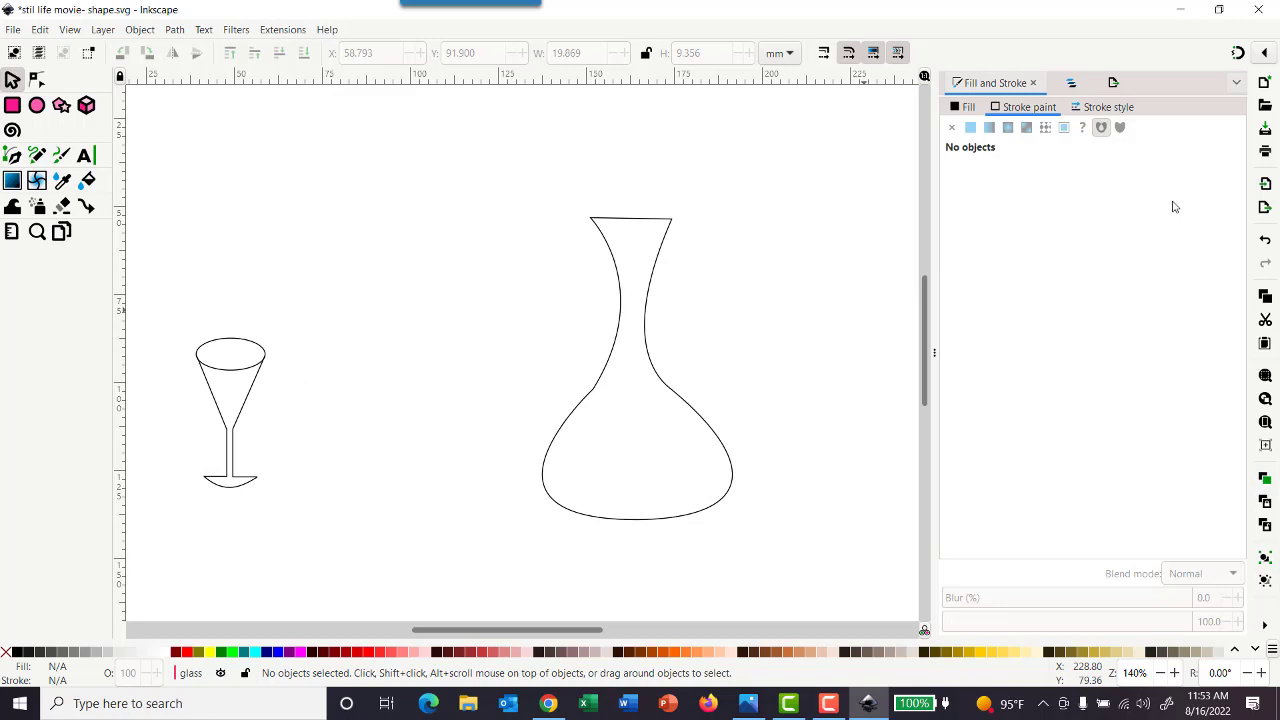
# Check the two objects in the glass layer, lock that layer and unlock the decanter layer
pyautogui.click(1073, 86)
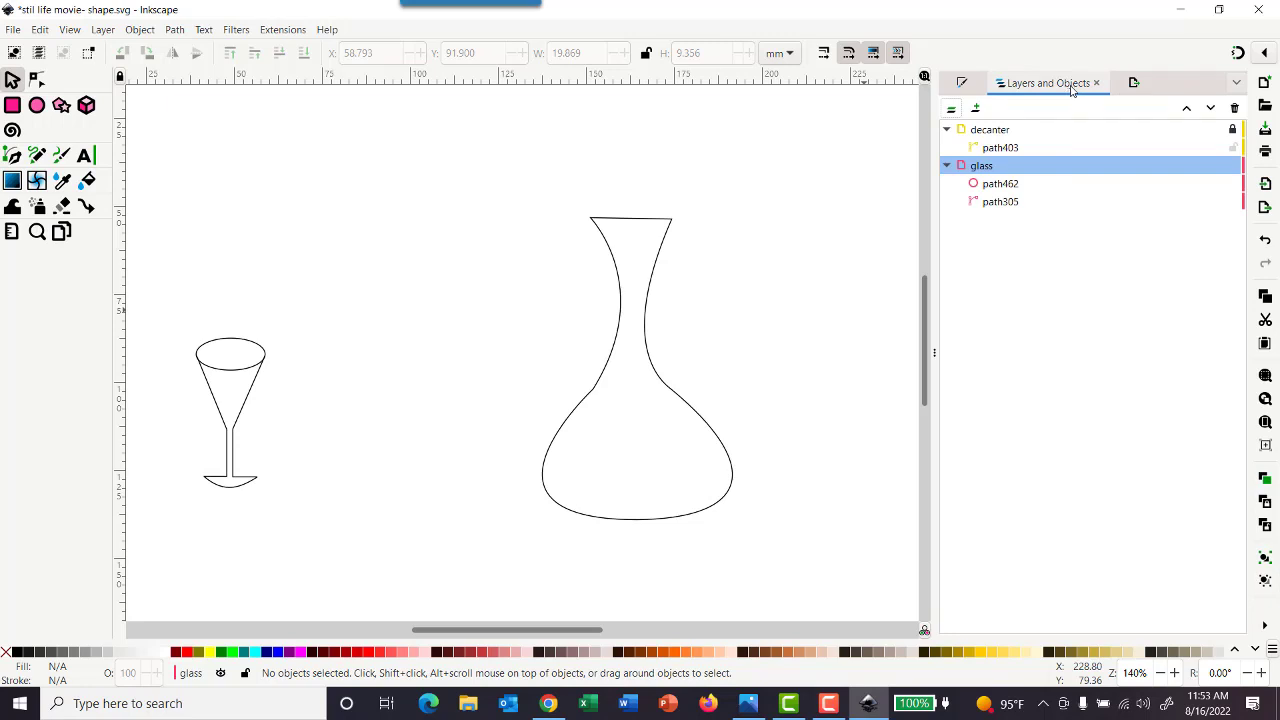
pyautogui.click(992, 186)
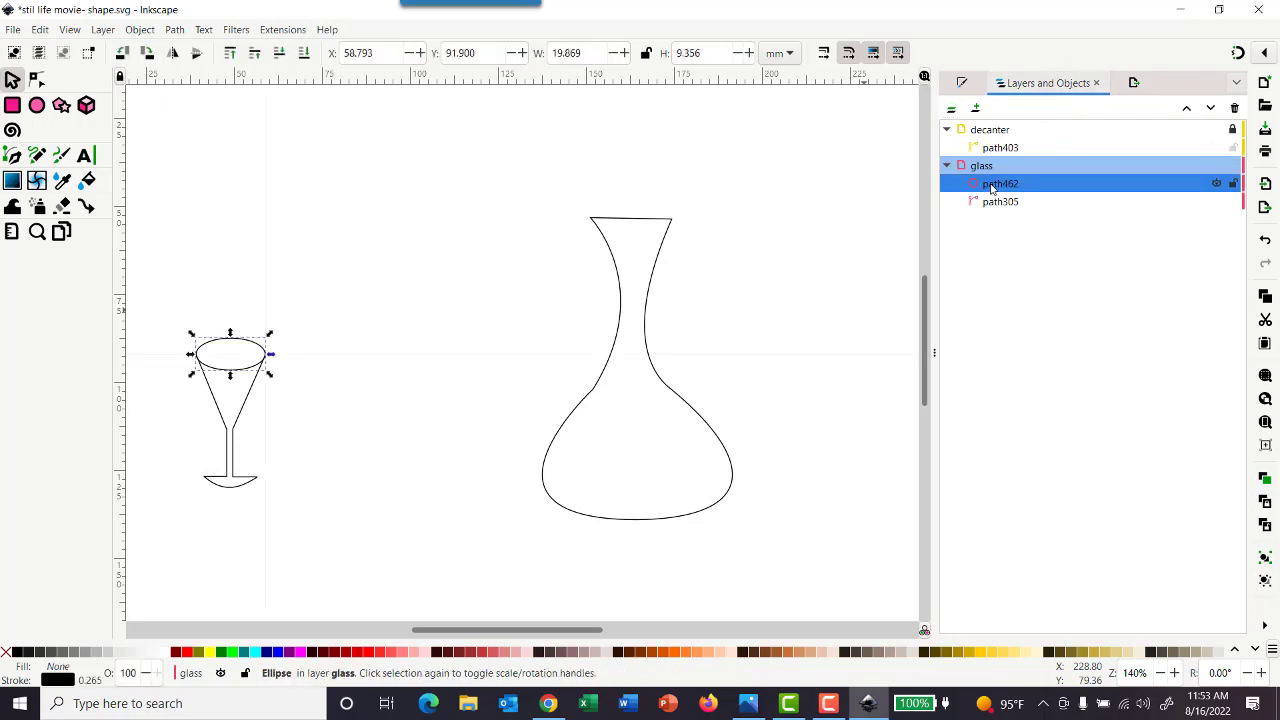
pyautogui.click(997, 203)
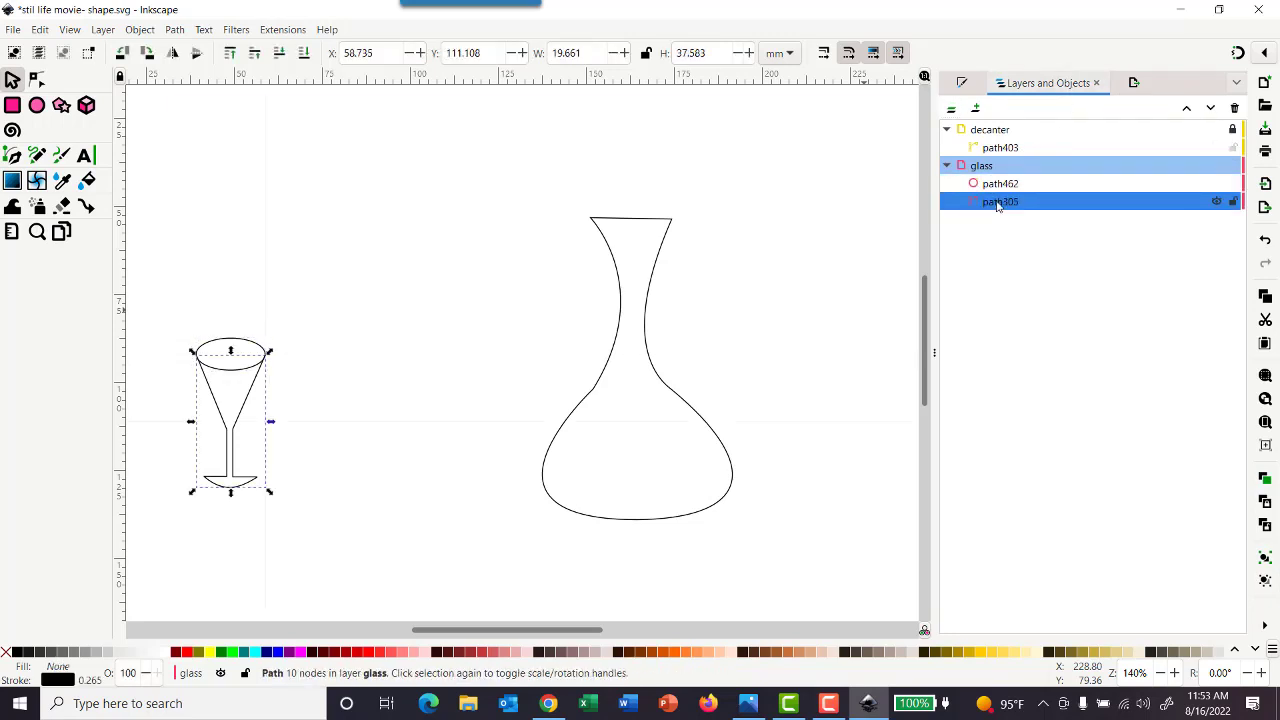
pyautogui.click(995, 186)
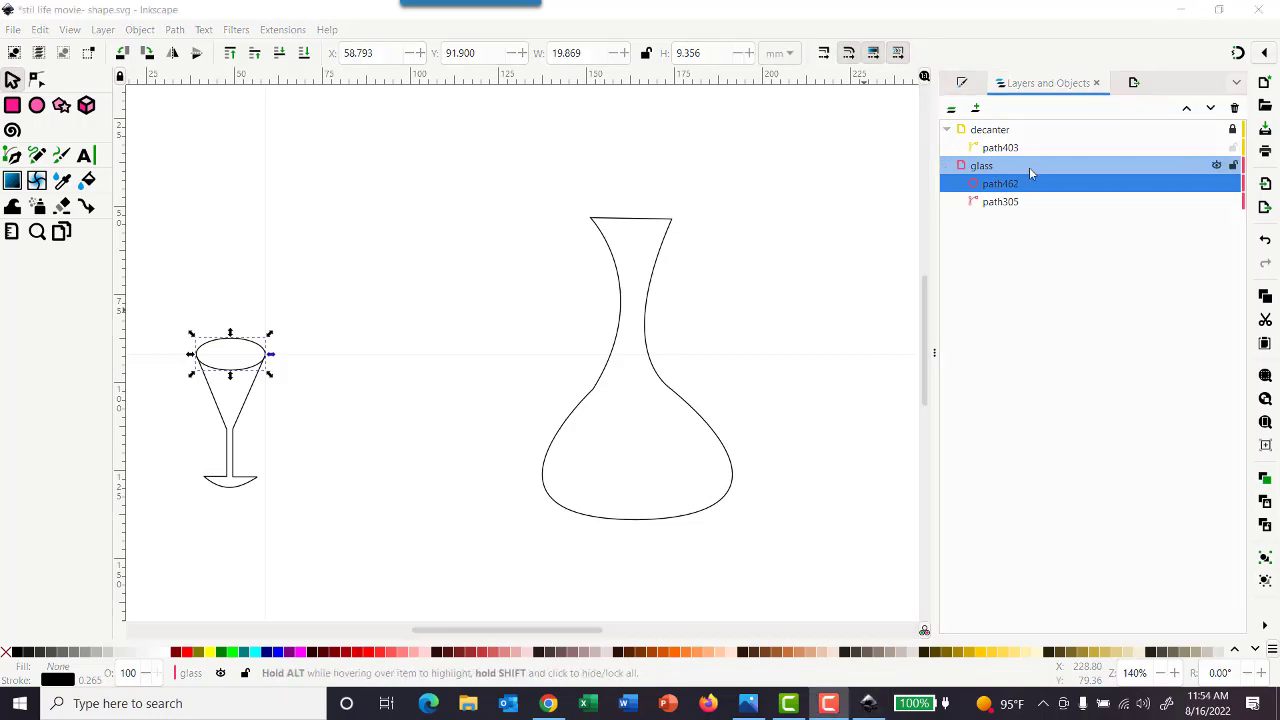
pyautogui.click(1234, 168)
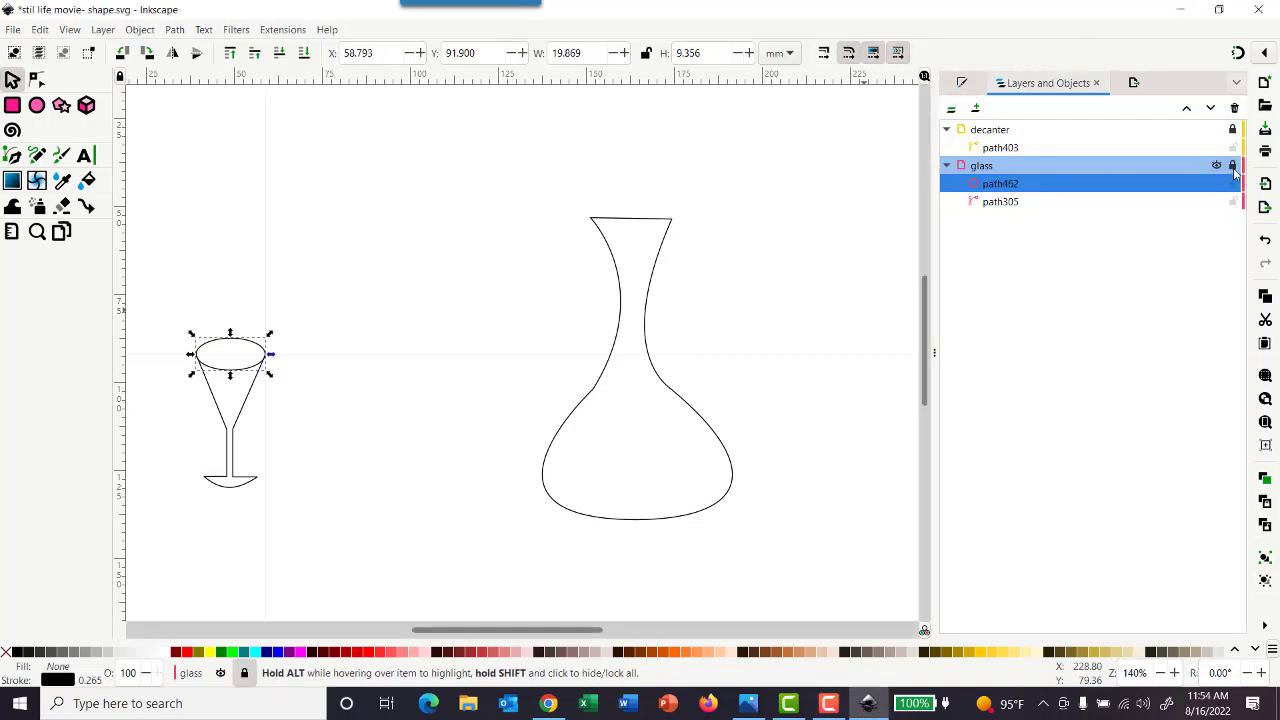
pyautogui.click(248, 423)
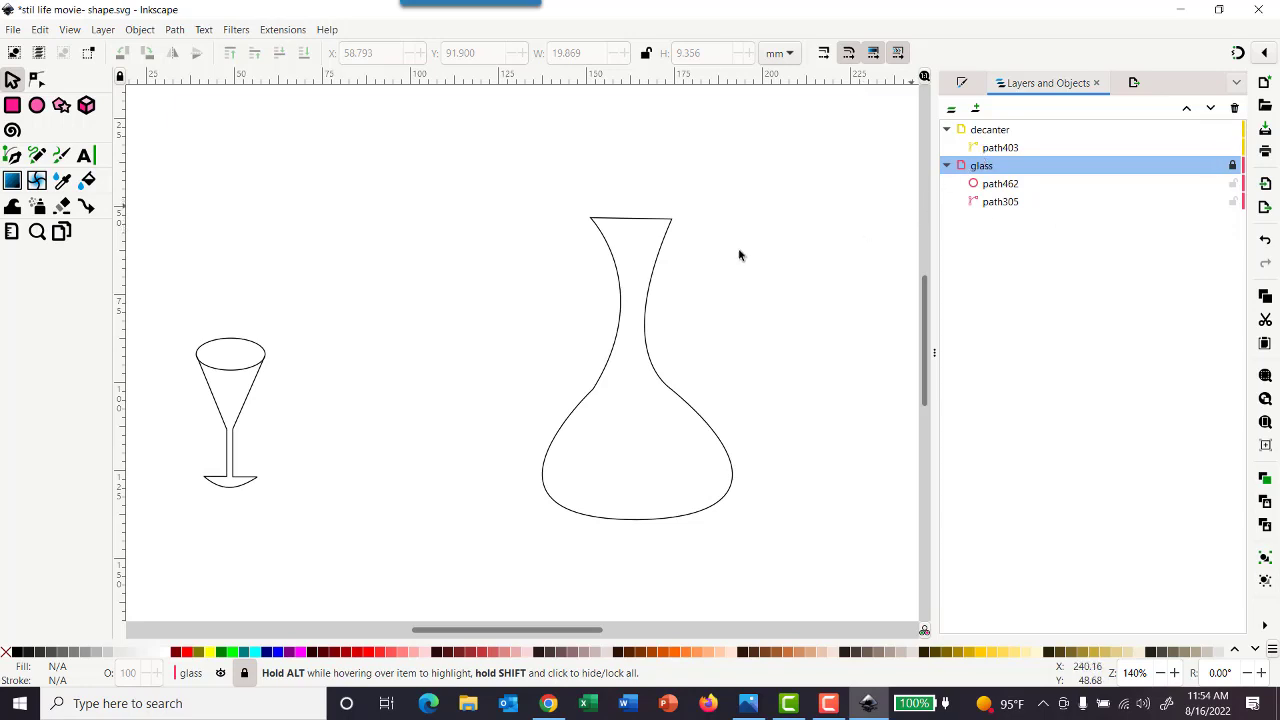
# Try to draw an ellipse between the glass and the decanter while the glass layer is current
pyautogui.click(38, 106)
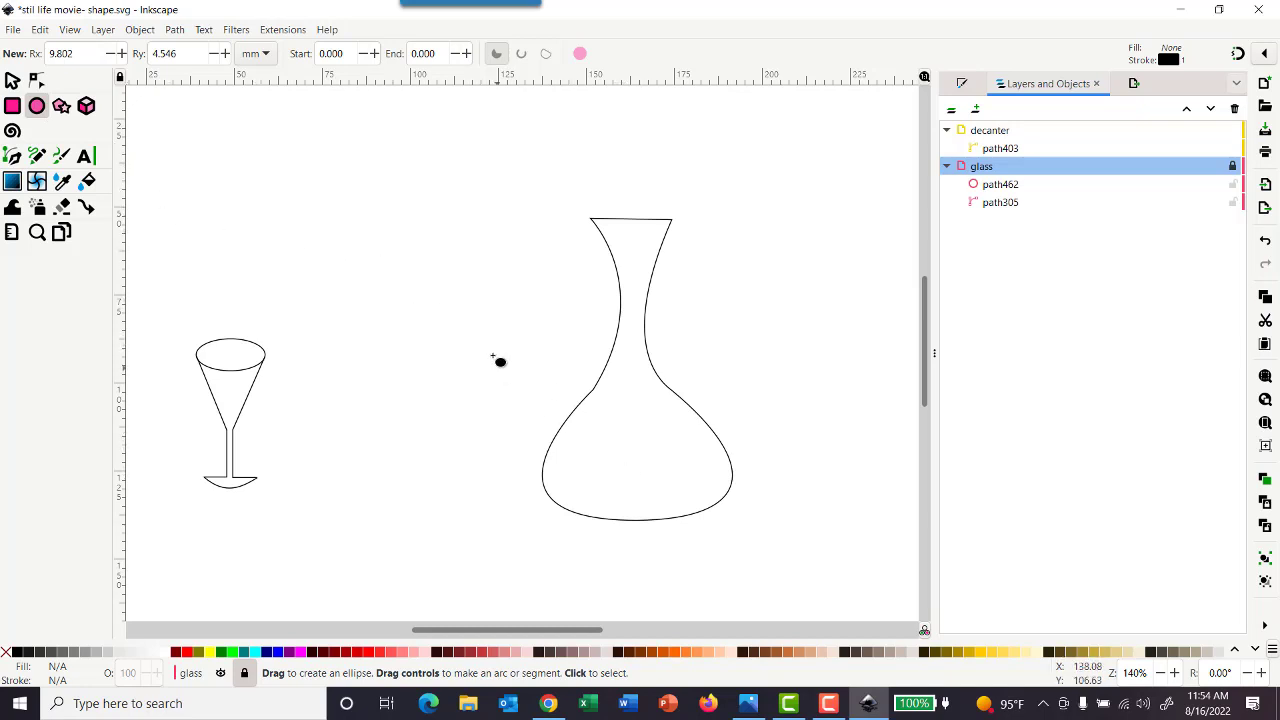
pyautogui.click(421, 294)
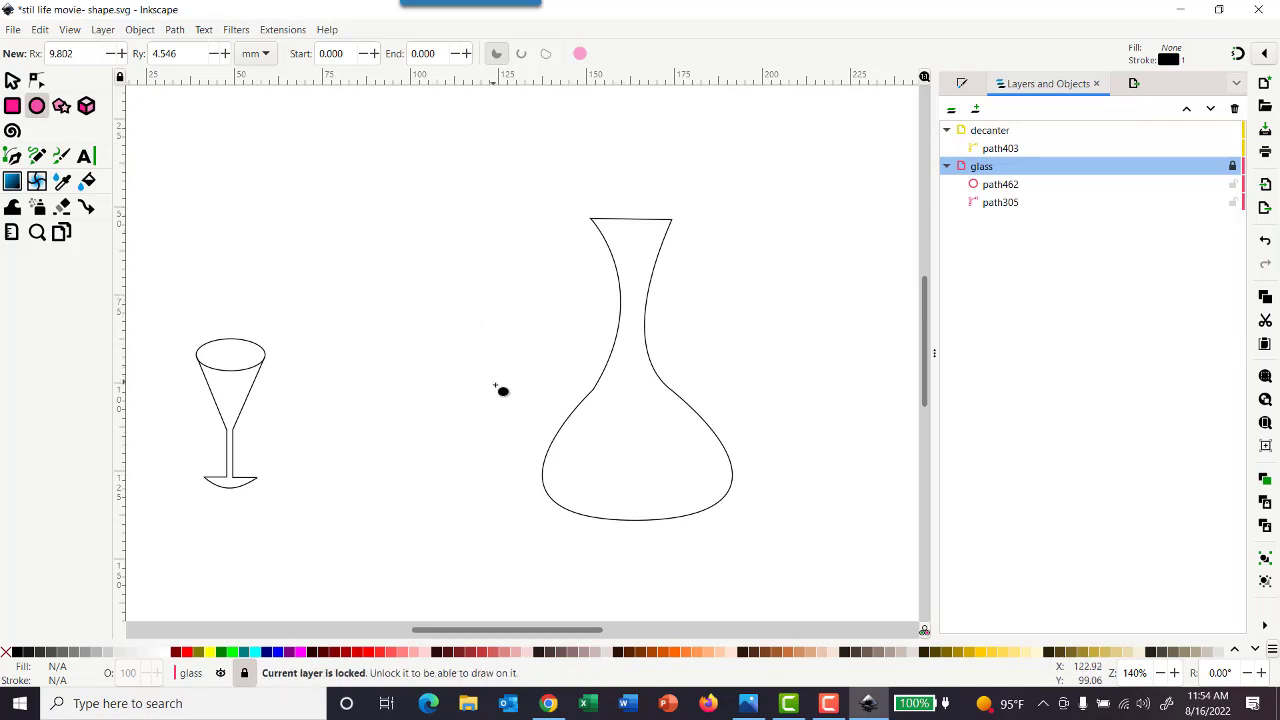
pyautogui.moveTo(394, 278); pyautogui.dragTo(590, 432)
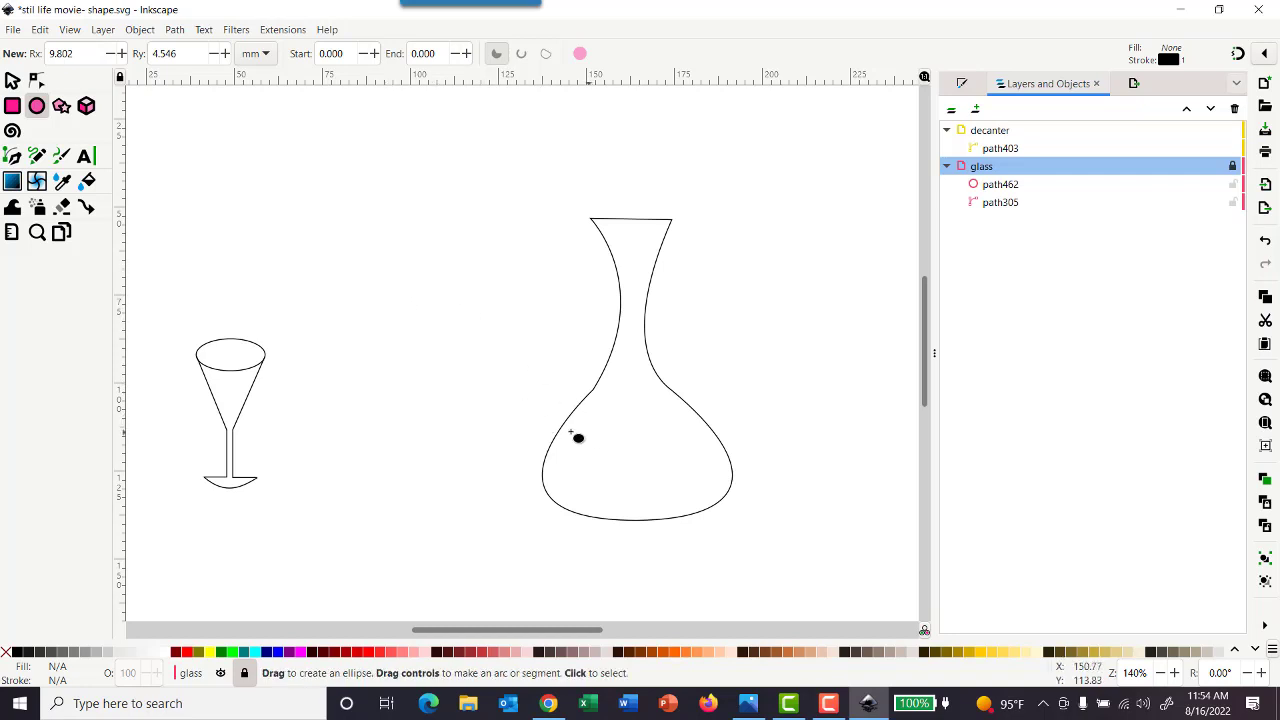
pyautogui.moveTo(314, 205); pyautogui.dragTo(450, 351)
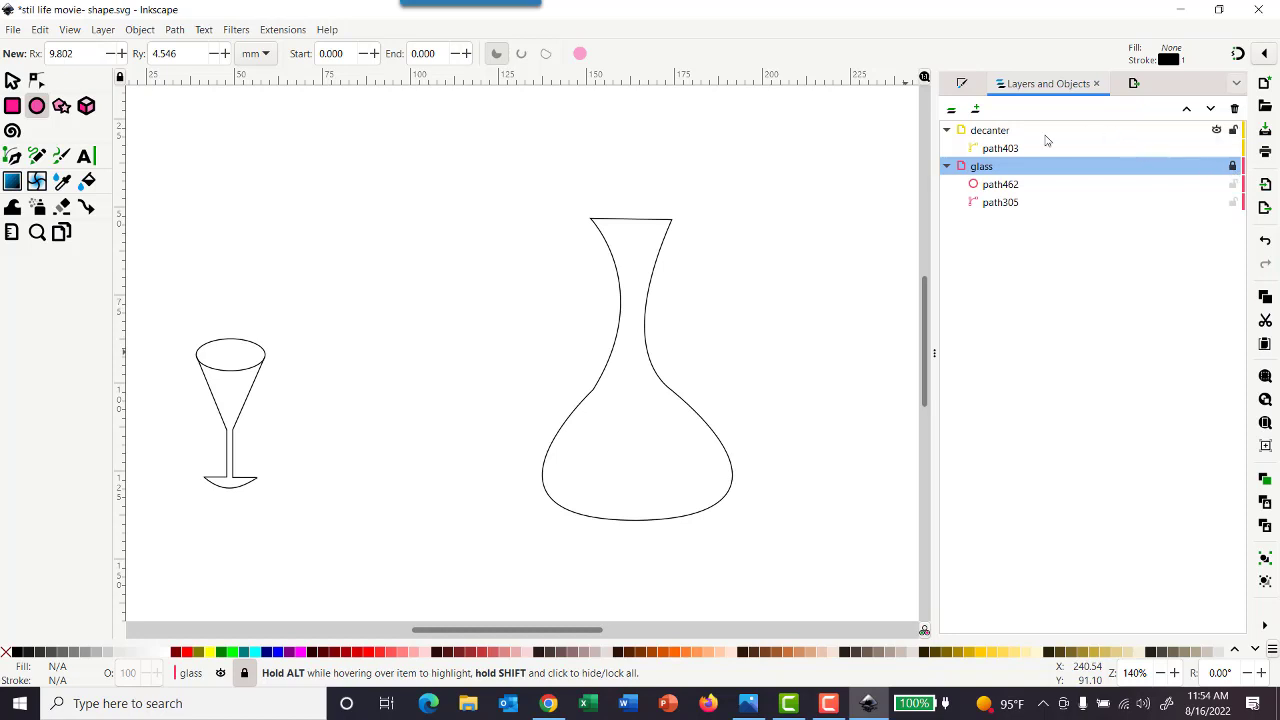
pyautogui.moveTo(329, 245); pyautogui.dragTo(519, 405)
pyautogui.moveTo(380, 267); pyautogui.dragTo(557, 413)
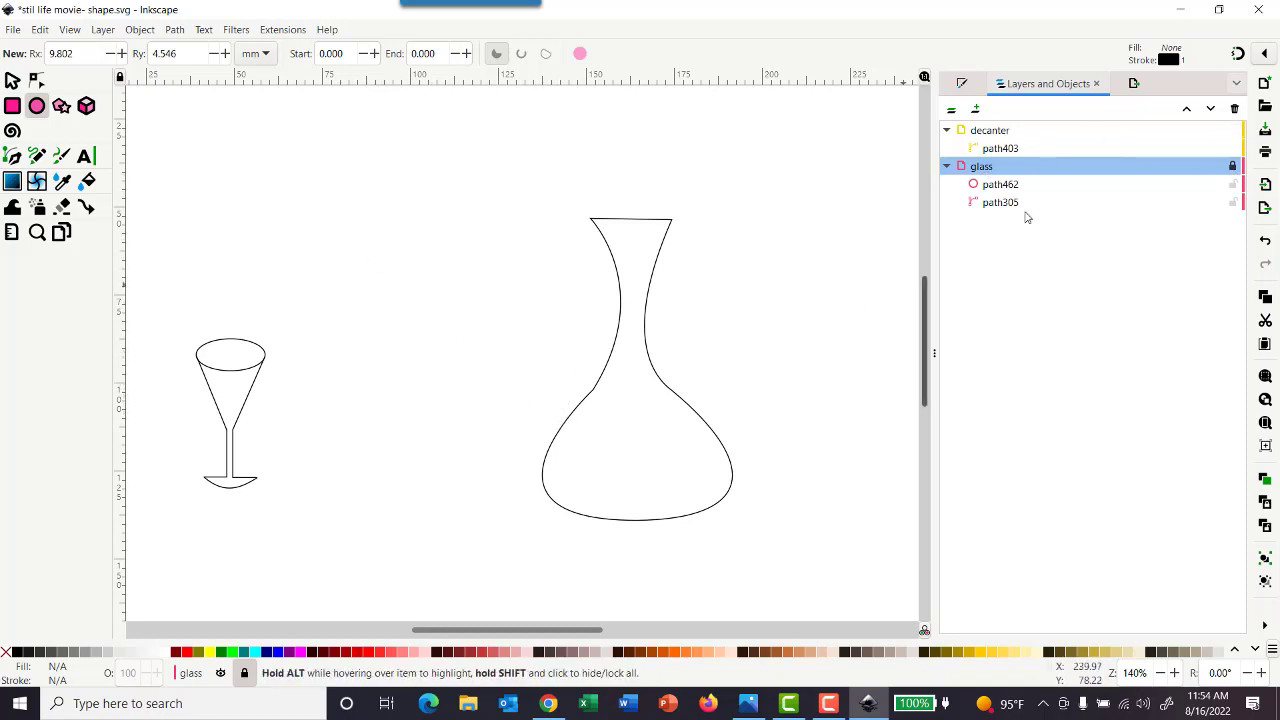
# Make the decanter layer current and draw a circle about 40.2 mm in diameter between the glass and the decanter
pyautogui.click(1014, 136)
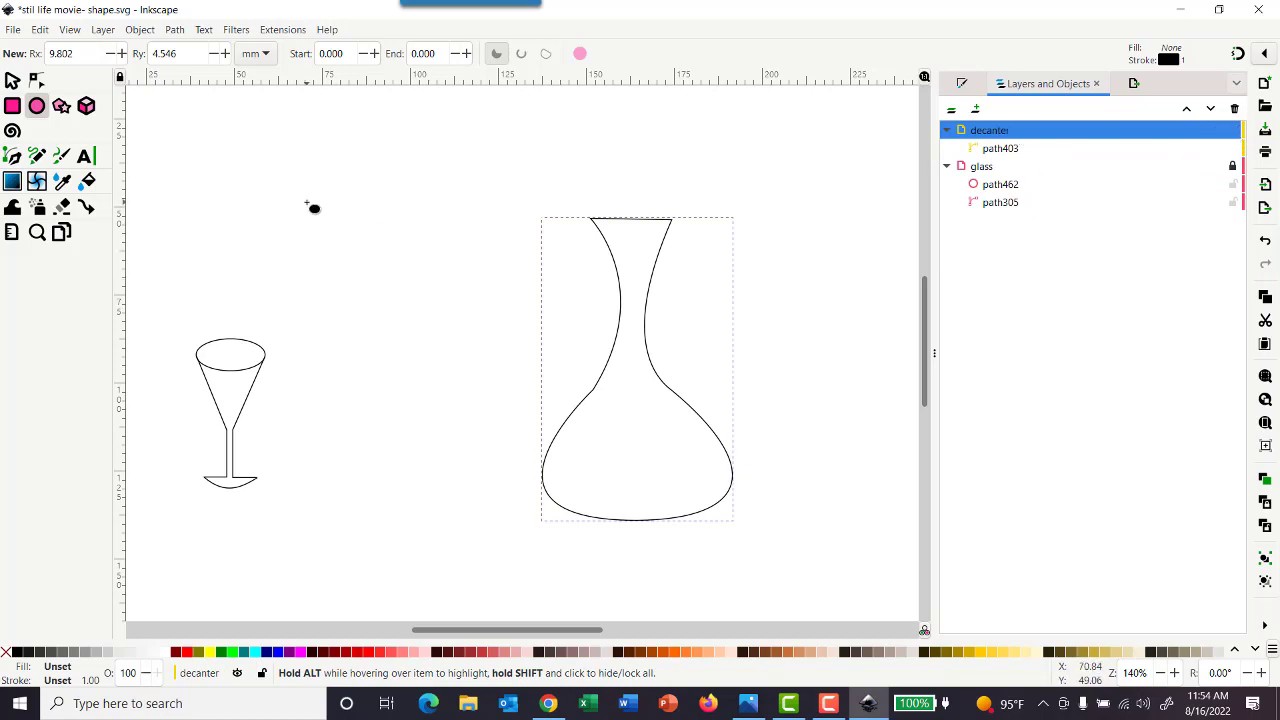
pyautogui.moveTo(306, 207); pyautogui.dragTo(440, 349)
pyautogui.click(12, 81)
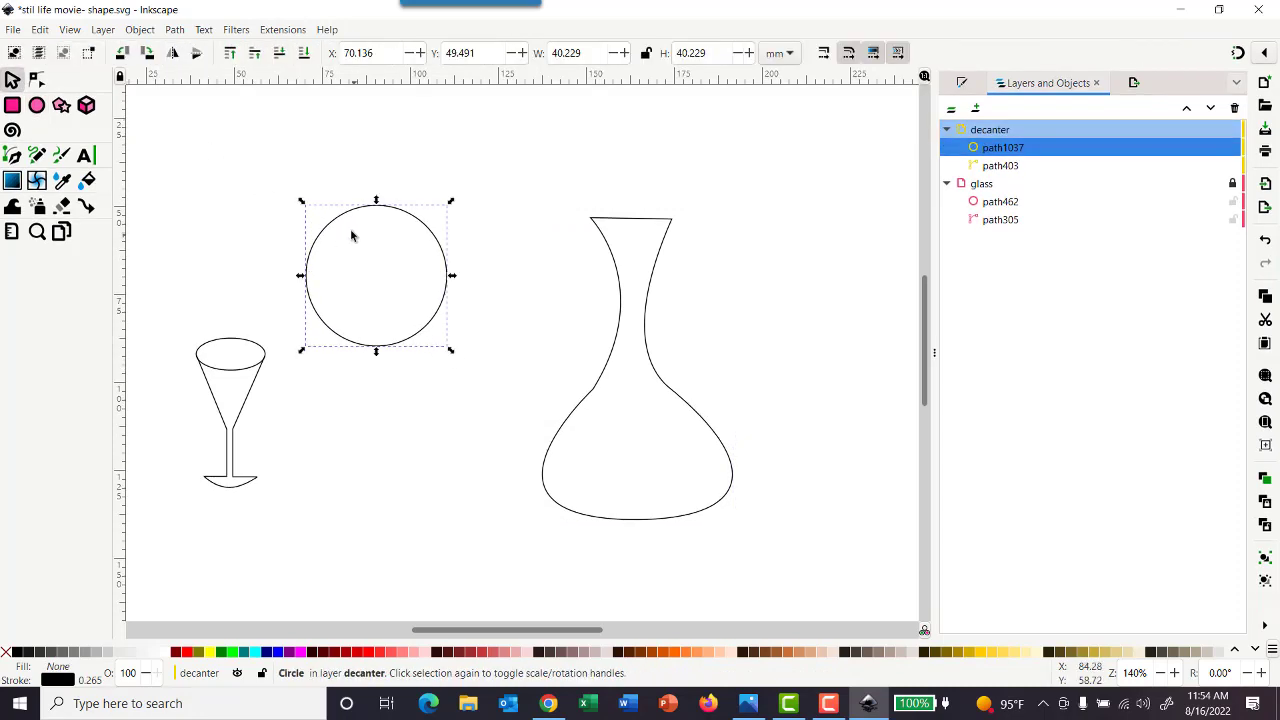
# Place the circle inside the decanter's body at about X 144.4, Y 100.4 mm, scaled to about 38.3 mm and touching the base
pyautogui.moveTo(343, 216); pyautogui.dragTo(603, 392)
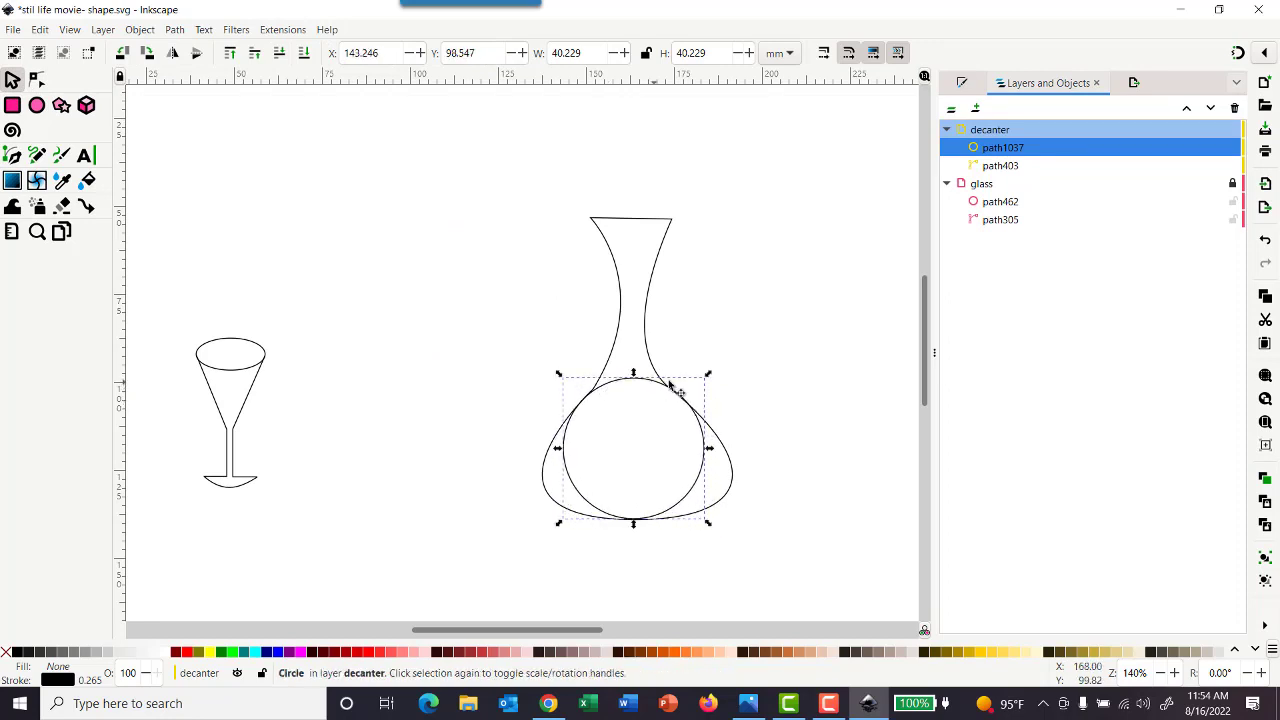
pyautogui.moveTo(707, 376); pyautogui.dragTo(701, 380)
pyautogui.click(641, 402)
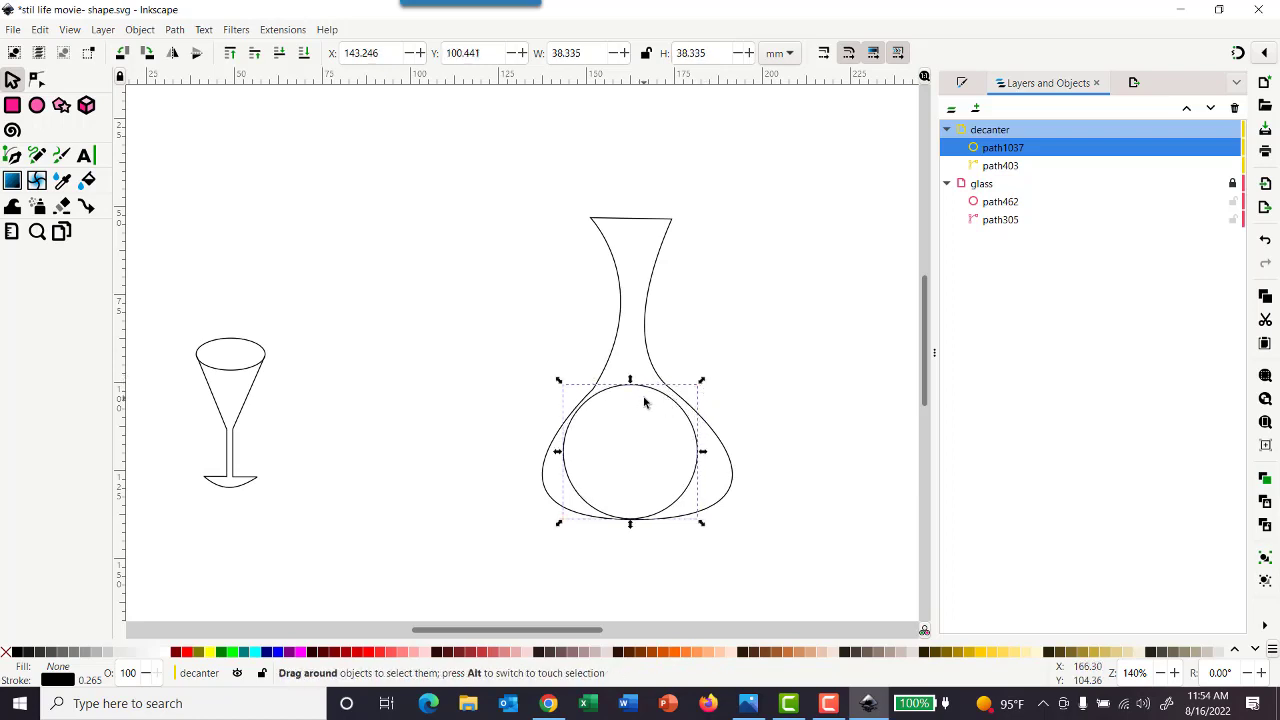
pyautogui.click(631, 386)
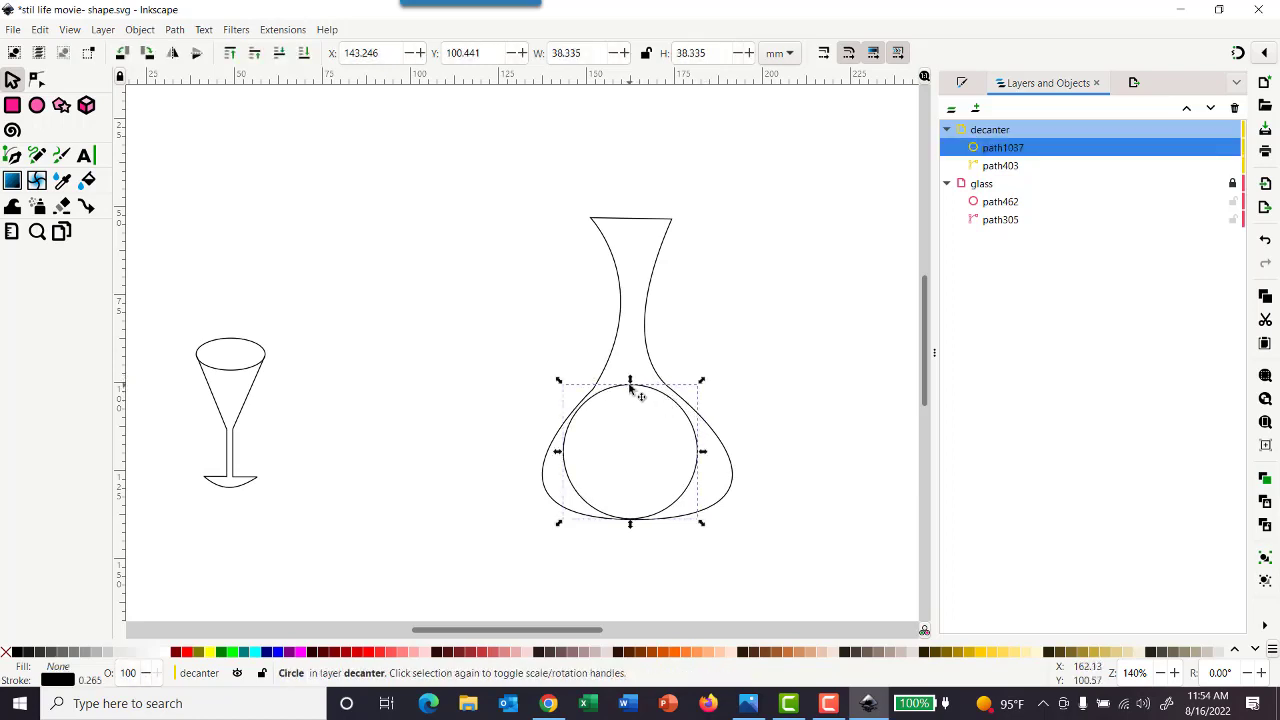
pyautogui.moveTo(633, 387); pyautogui.dragTo(638, 388)
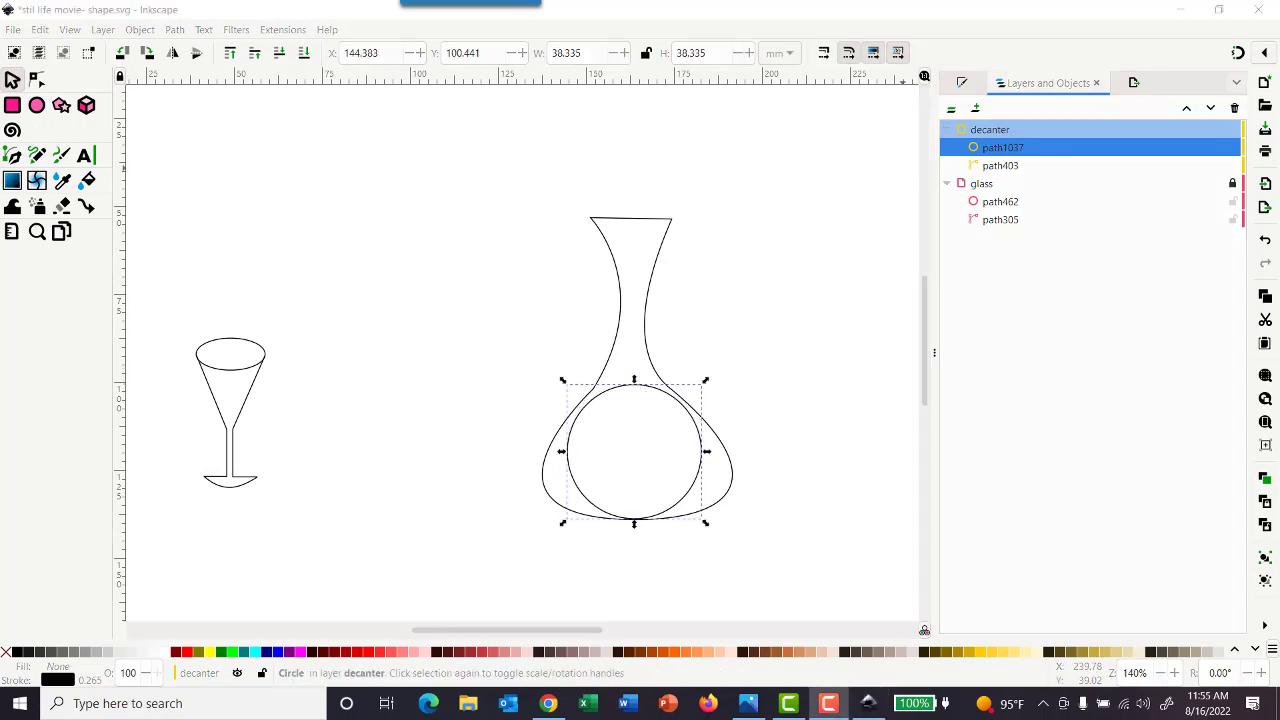
# Convert the circle to a path and delete its top node
pyautogui.click(36, 82)
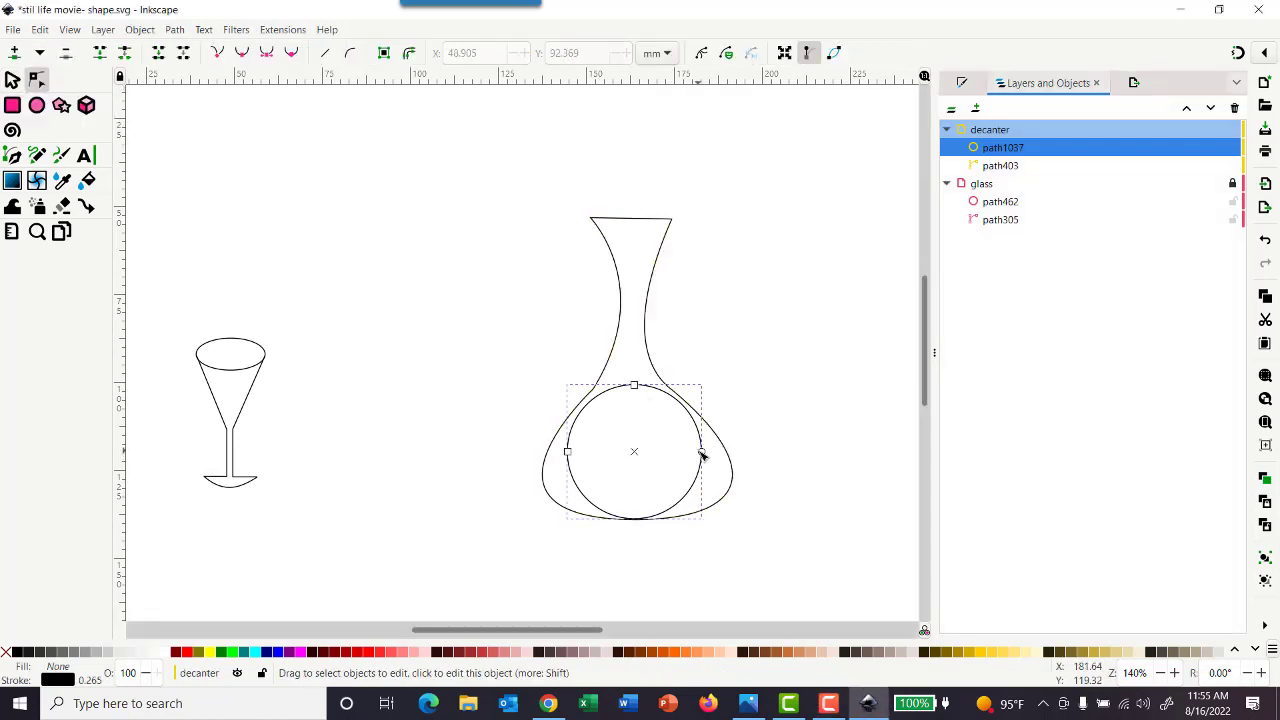
pyautogui.click(175, 30)
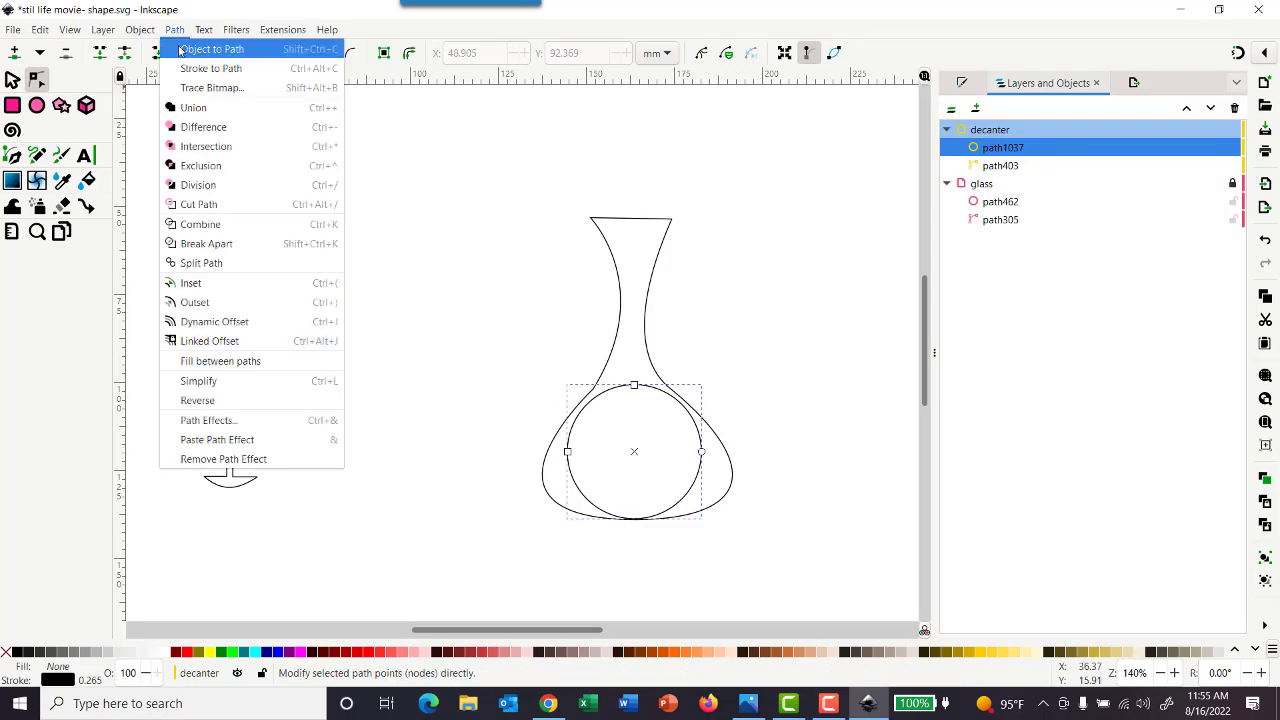
pyautogui.click(195, 48)
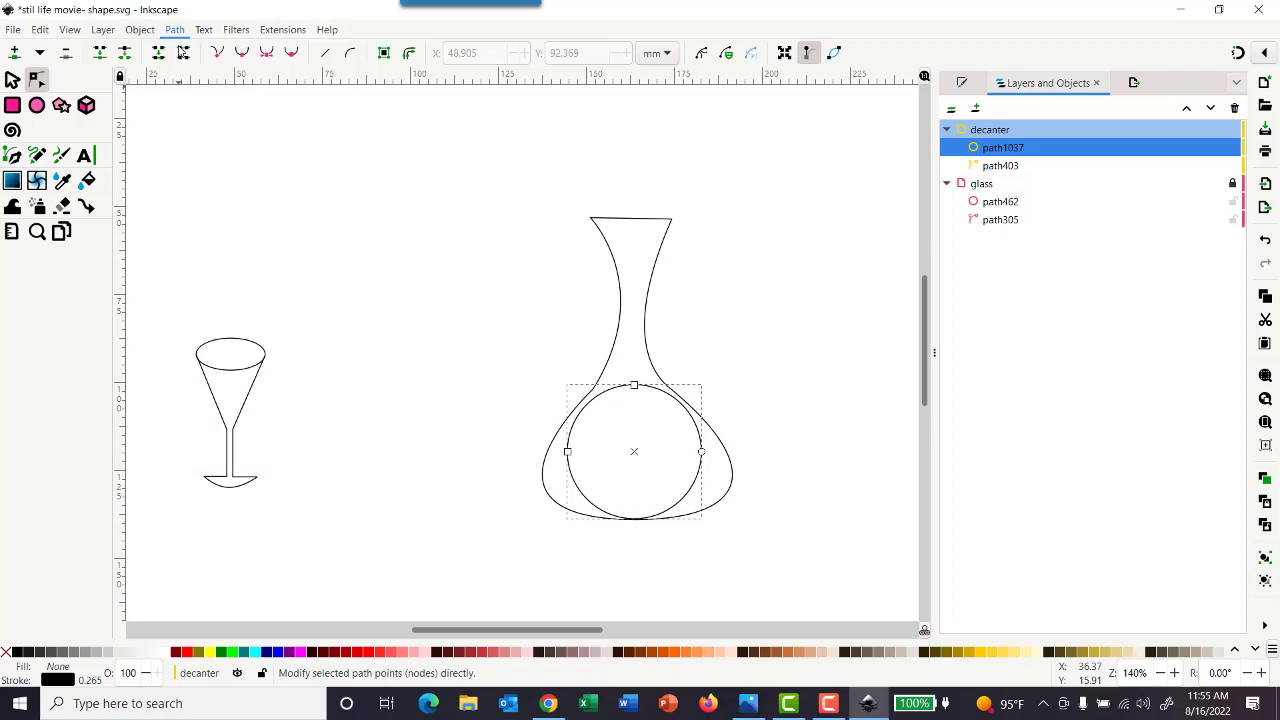
pyautogui.click(636, 387)
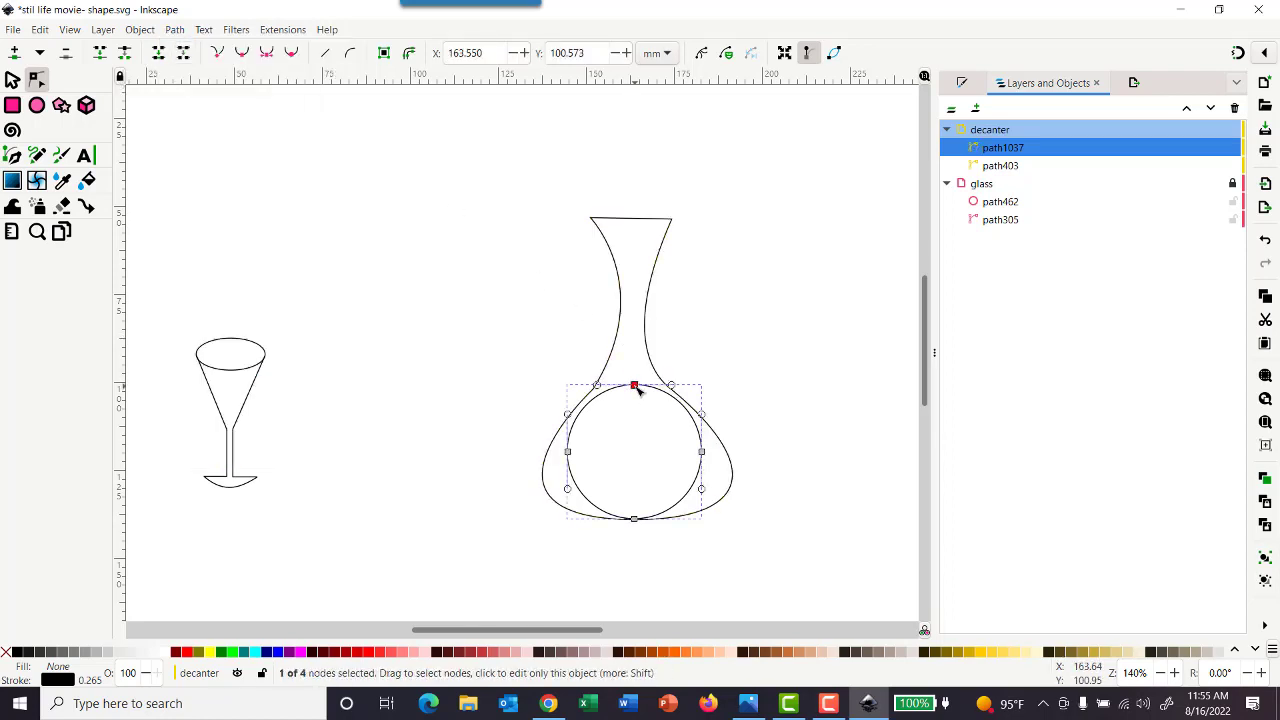
pyautogui.press('Delete')
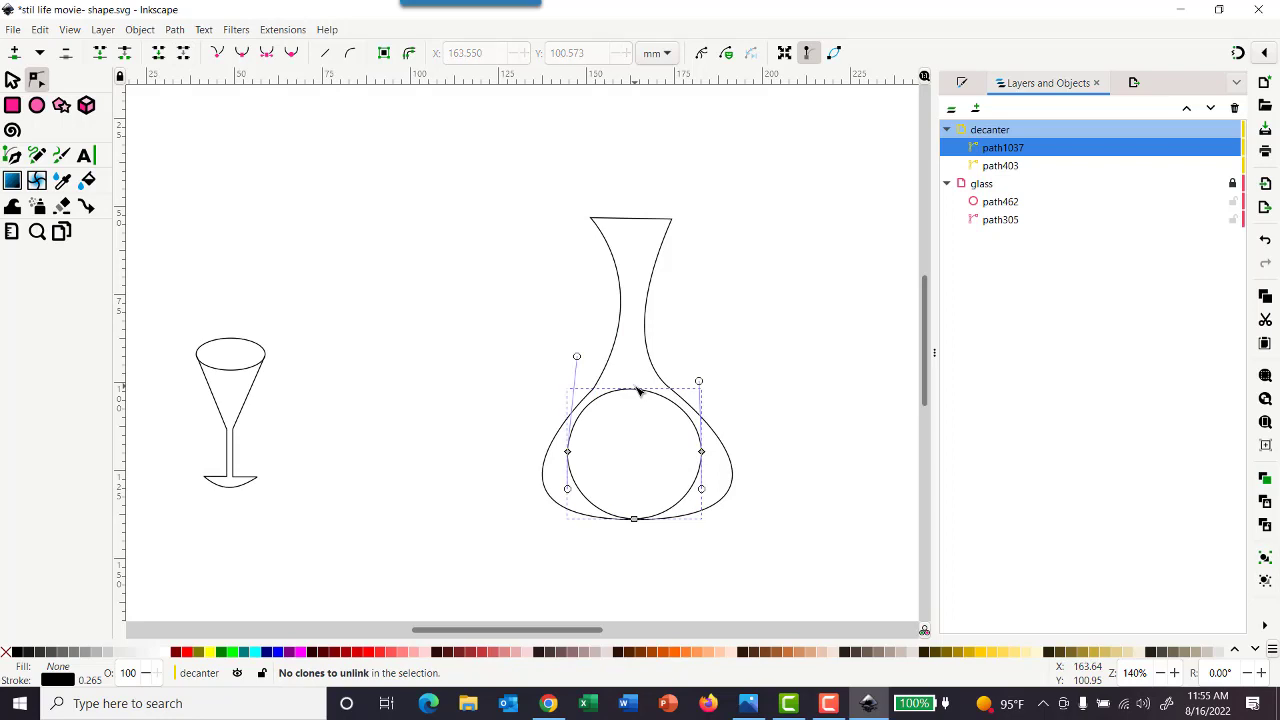
# Delete the upper segment between the circle's two side nodes, leaving an open lower arc
pyautogui.click(568, 453)
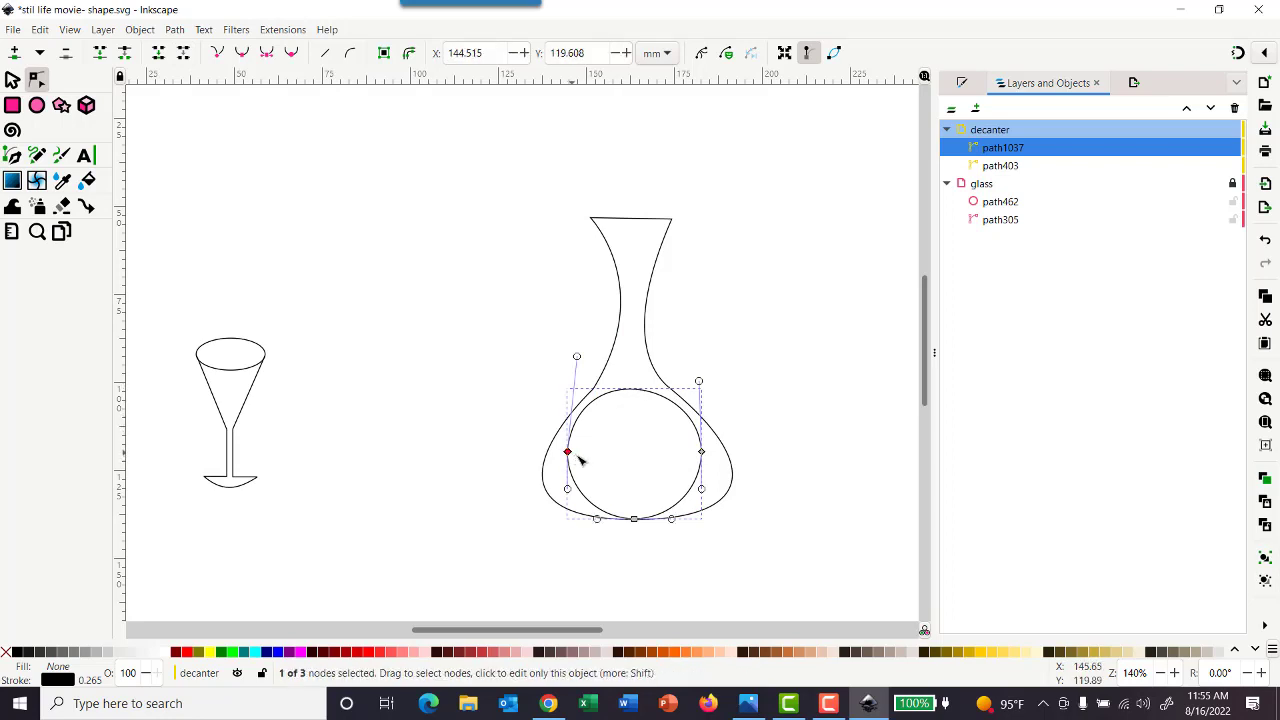
pyautogui.keyDown('shift'); pyautogui.click(703, 454); pyautogui.keyUp('shift')
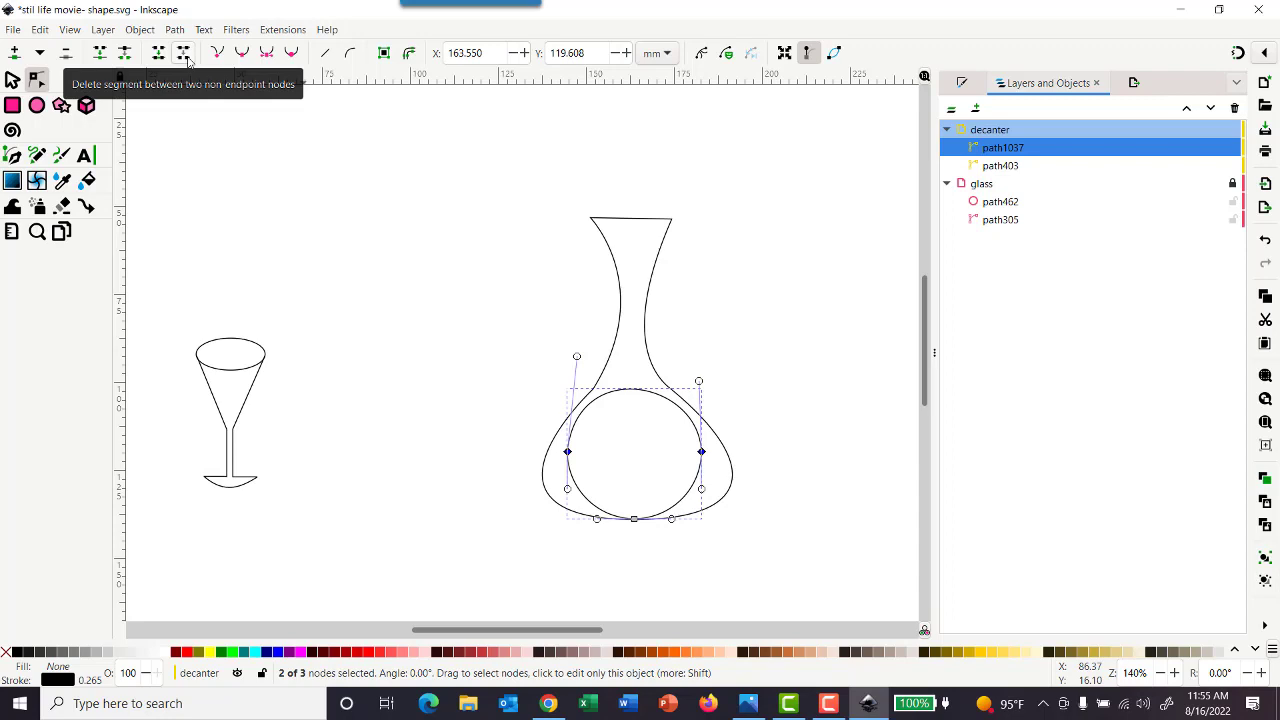
pyautogui.click(184, 54)
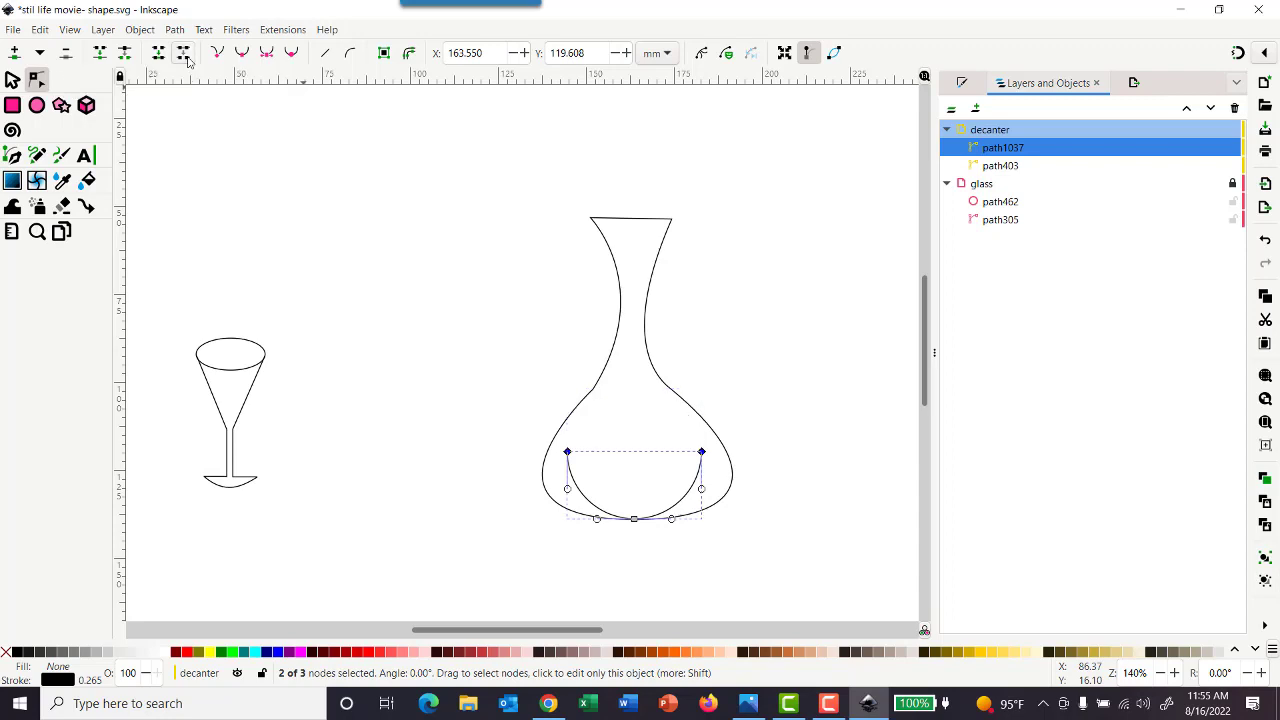
pyautogui.click(785, 333)
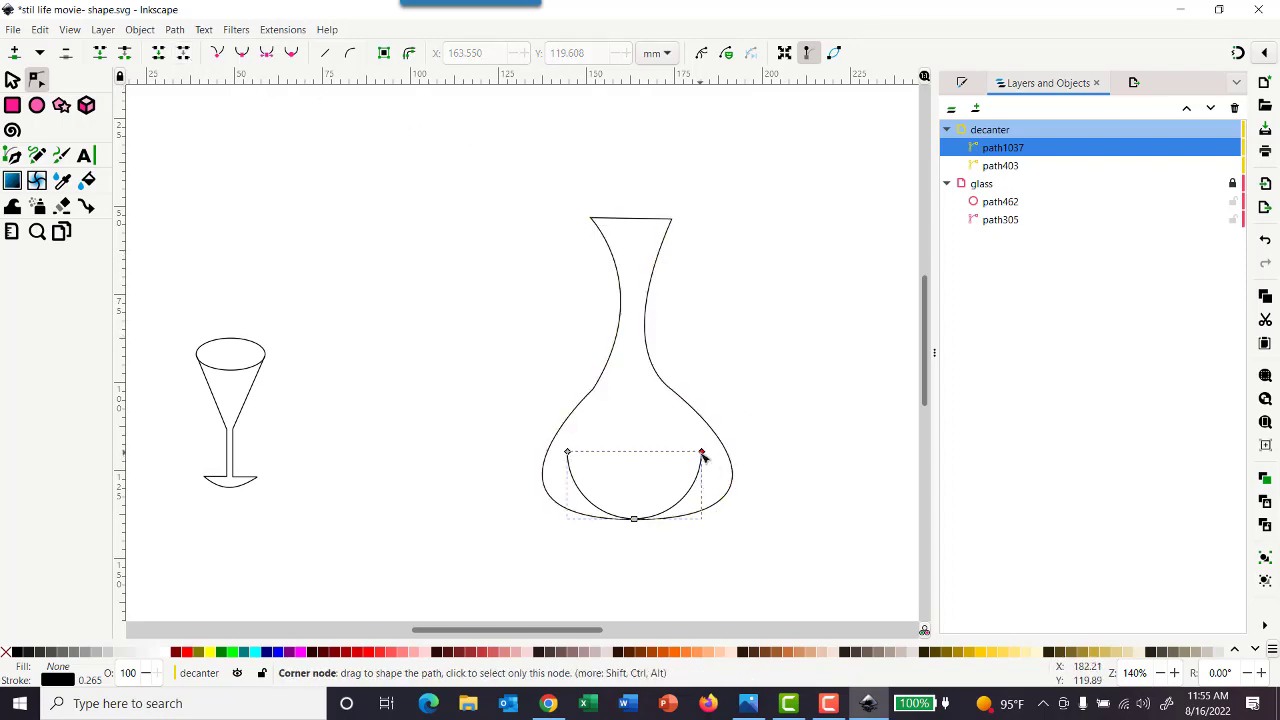
# Reshape the open arc by moving both end nodes and bending its curves outward to follow the decanter's lower body on both sides
pyautogui.moveTo(703, 456); pyautogui.dragTo(722, 458)
pyautogui.moveTo(716, 504); pyautogui.dragTo(732, 507)
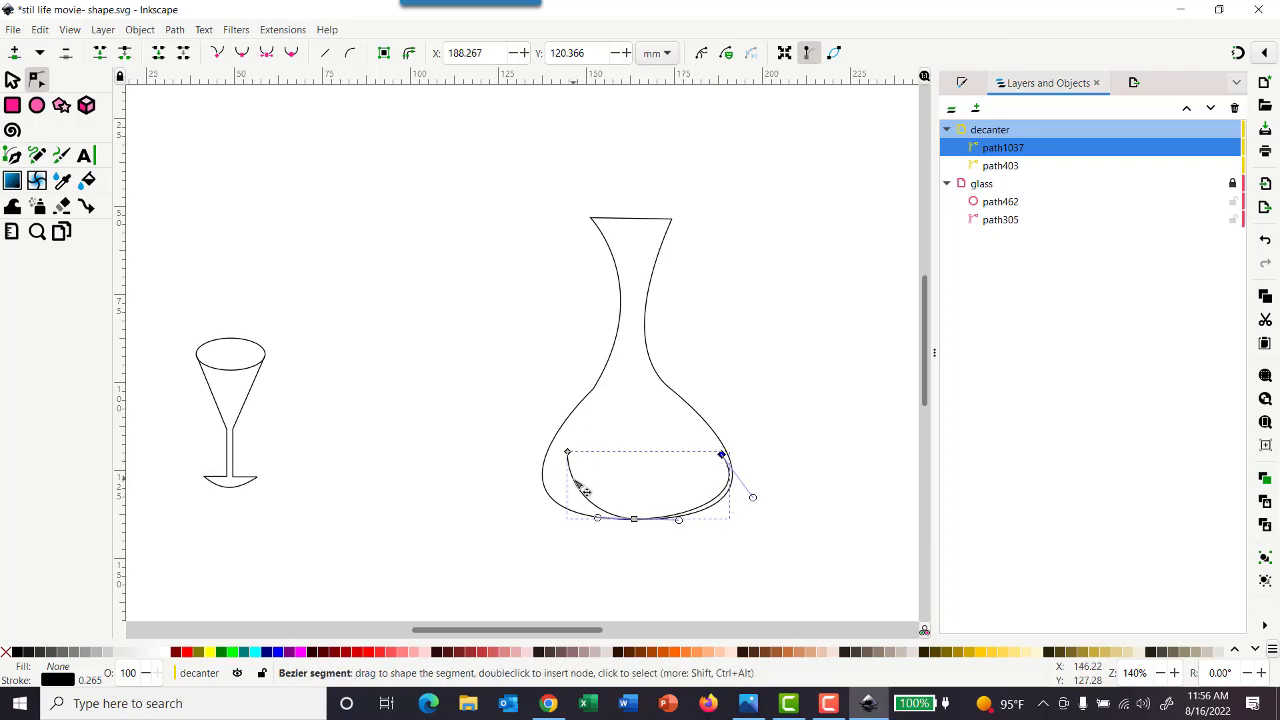
pyautogui.moveTo(580, 484); pyautogui.dragTo(565, 450)
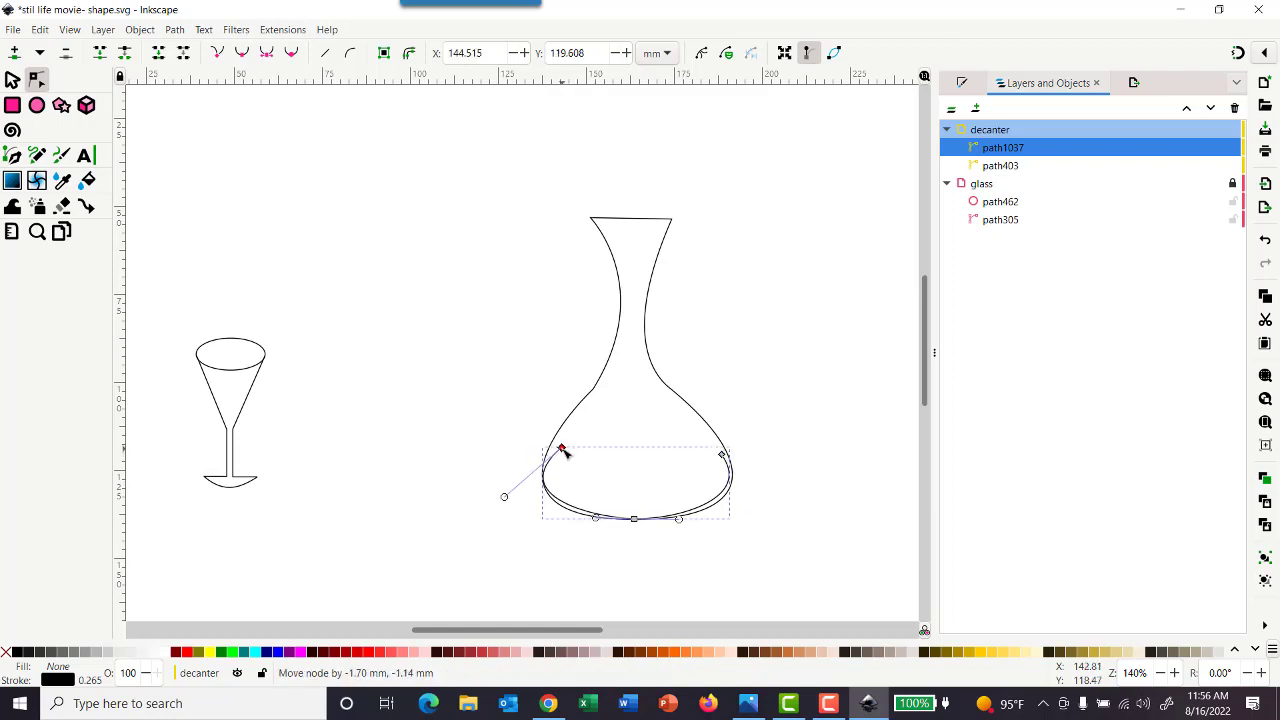
pyautogui.moveTo(507, 497); pyautogui.dragTo(522, 517)
pyautogui.moveTo(567, 451); pyautogui.dragTo(562, 446)
pyautogui.moveTo(722, 456); pyautogui.dragTo(757, 504)
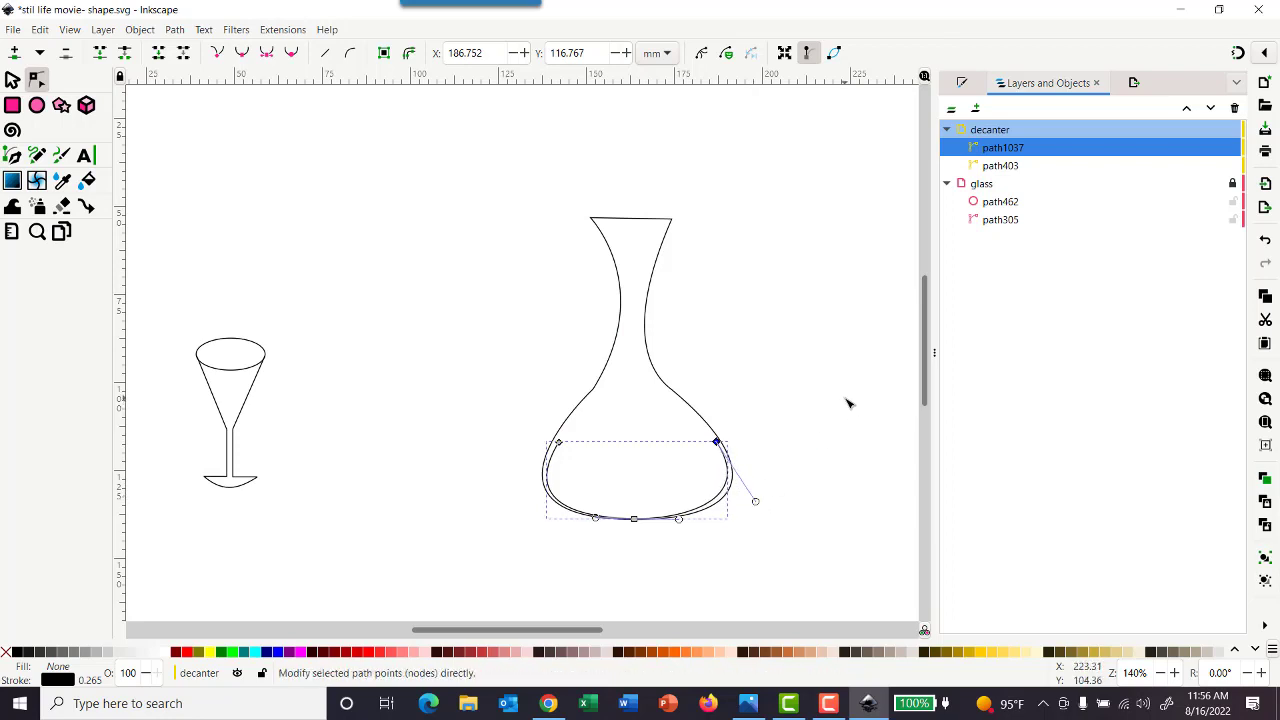
pyautogui.click(846, 400)
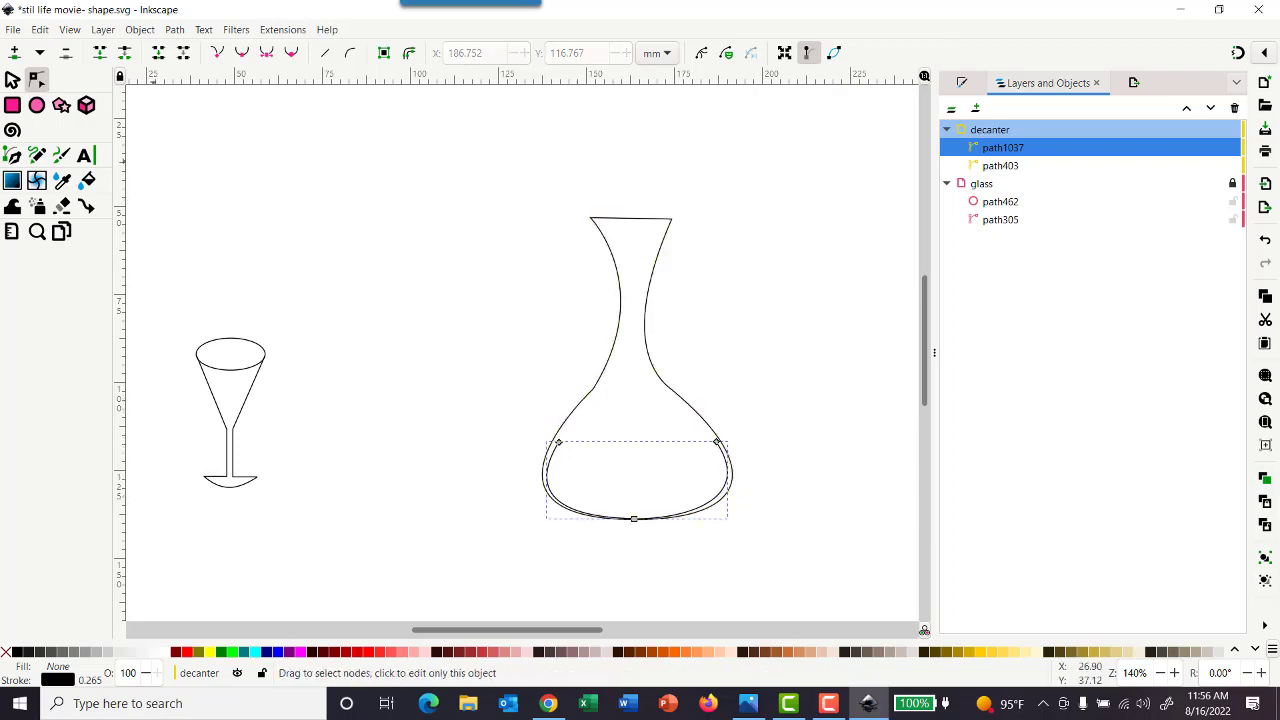
# Draw a wide ellipse about 57.8 by 22.6 mm in the empty area between the glass and the decanter's neck
pyautogui.click(36, 106)
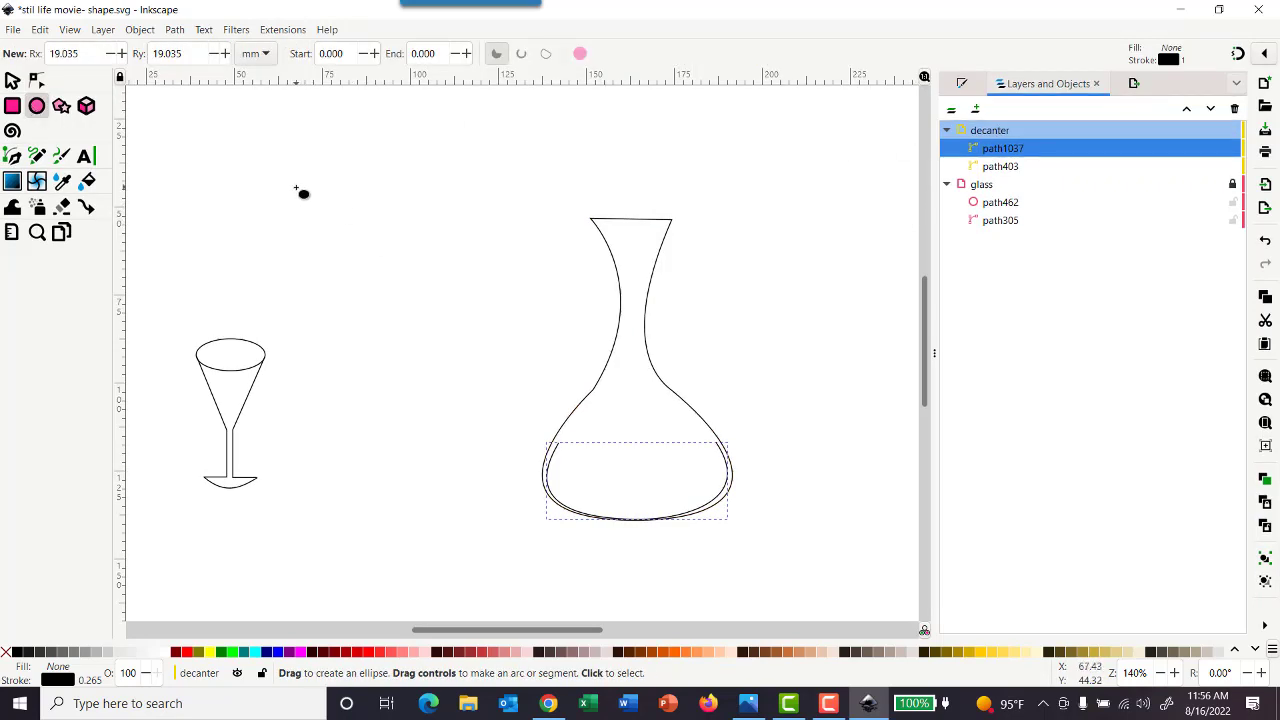
pyautogui.moveTo(270, 176); pyautogui.dragTo(474, 257)
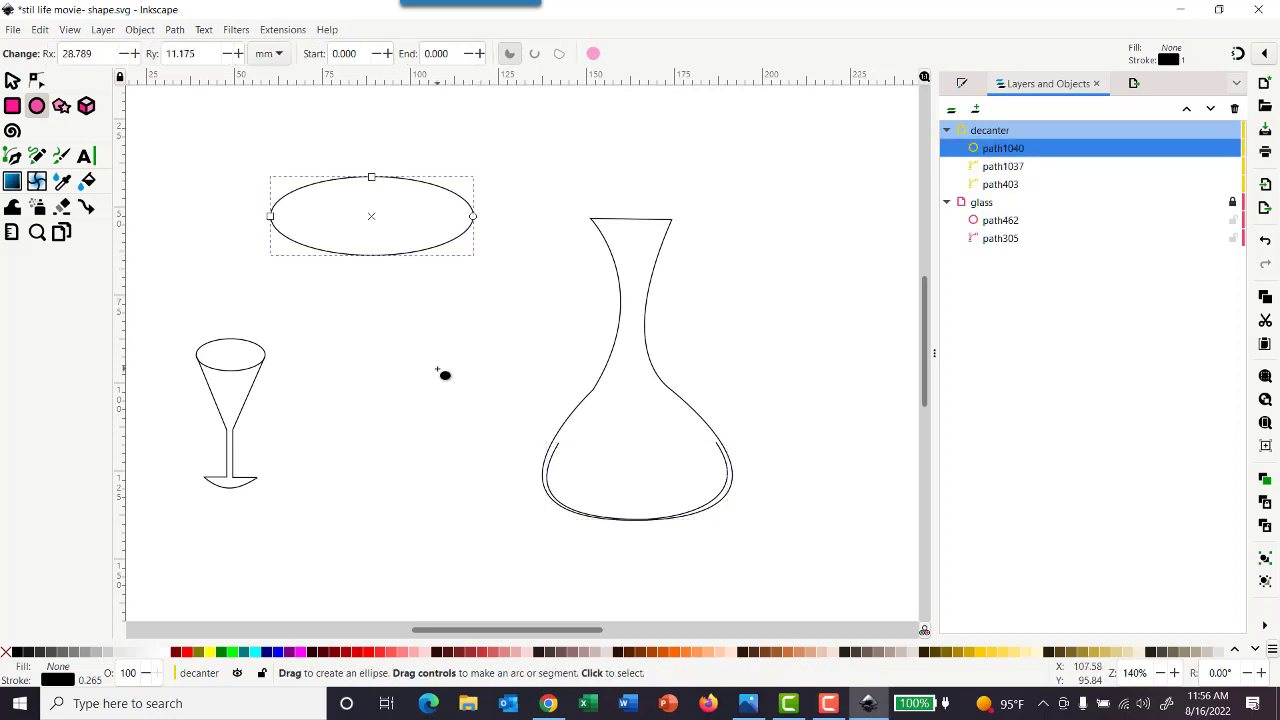
pyautogui.click(13, 81)
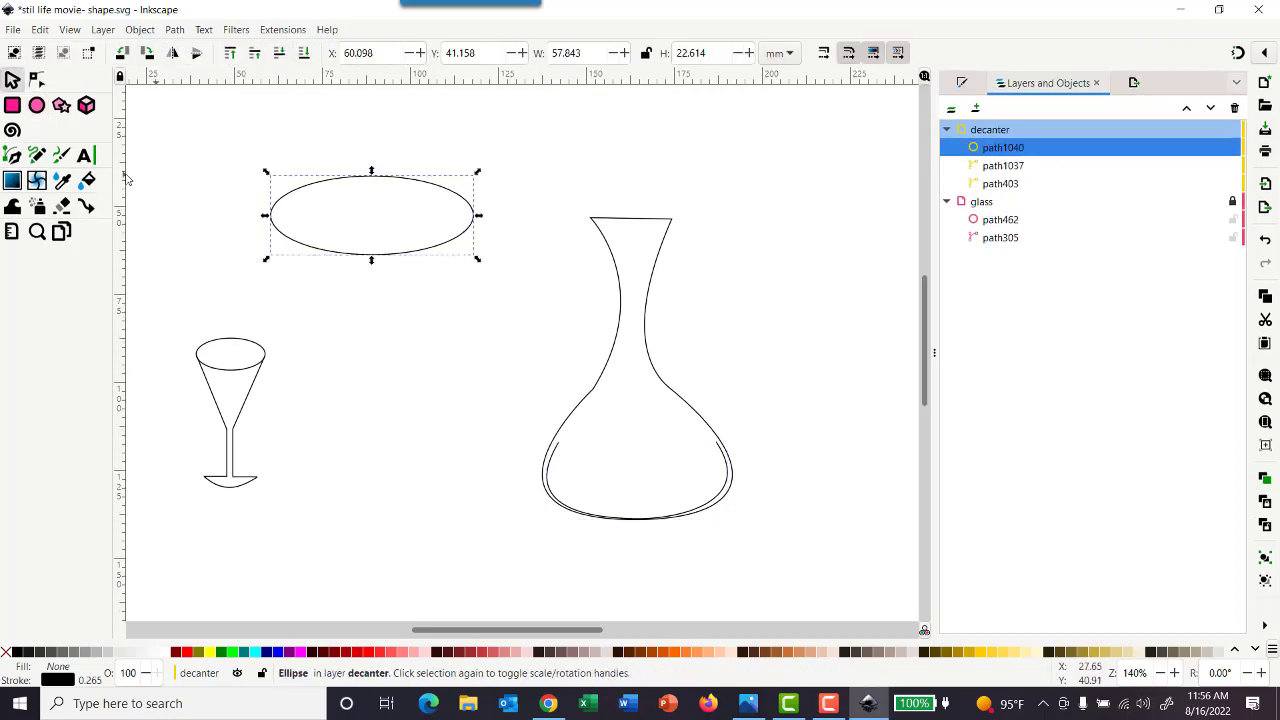
# Copy the open arc in the decanter and apply its width to the new ellipse with Paste Width
pyautogui.click(551, 469)
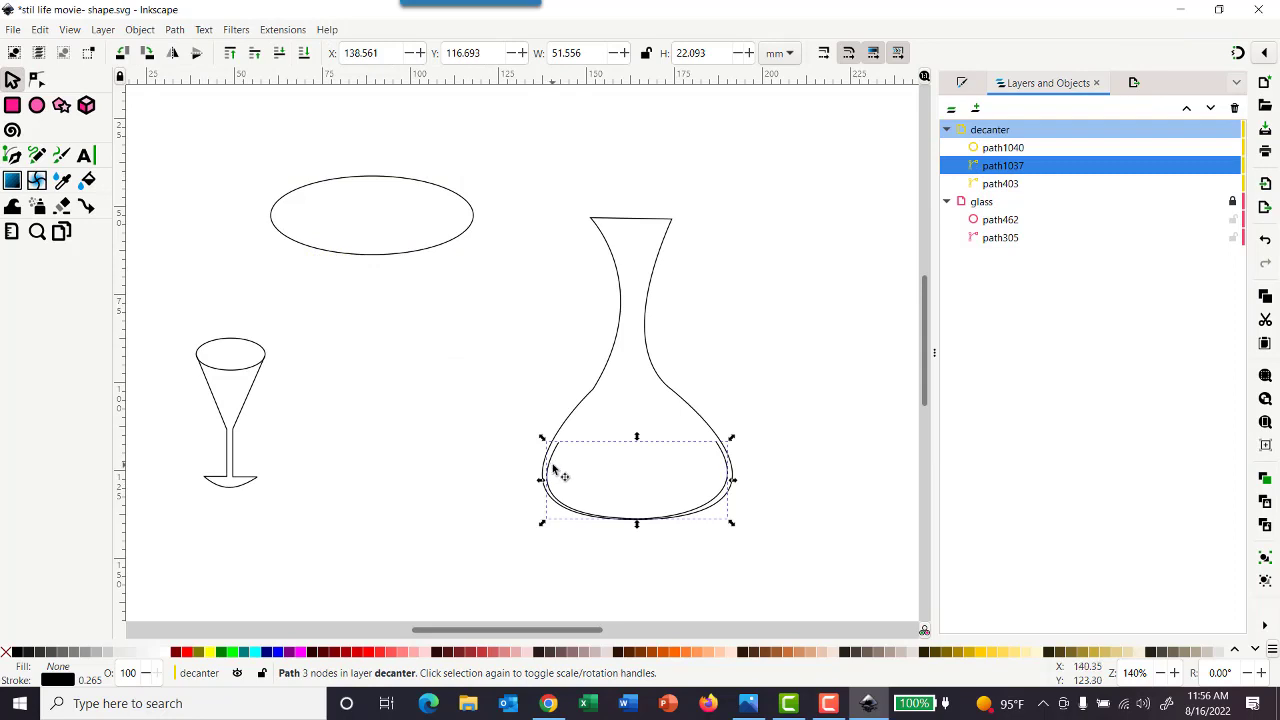
pyautogui.click(40, 30)
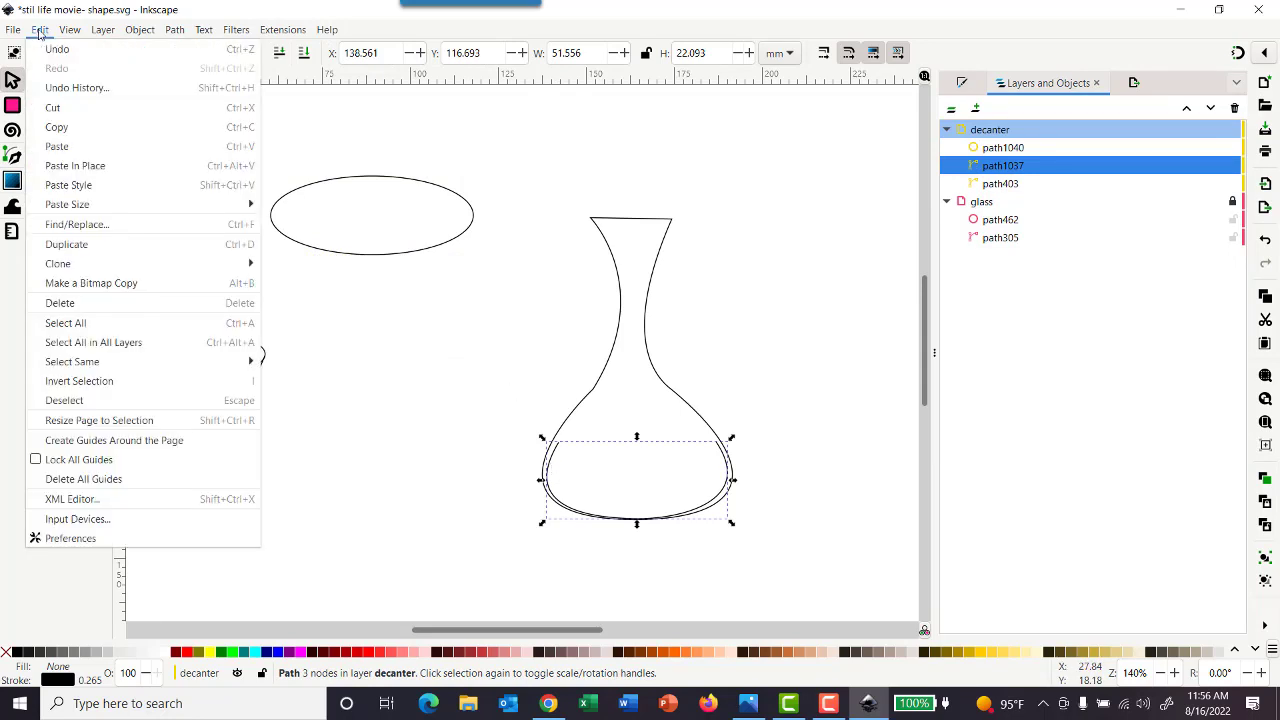
pyautogui.click(57, 128)
pyautogui.click(287, 203)
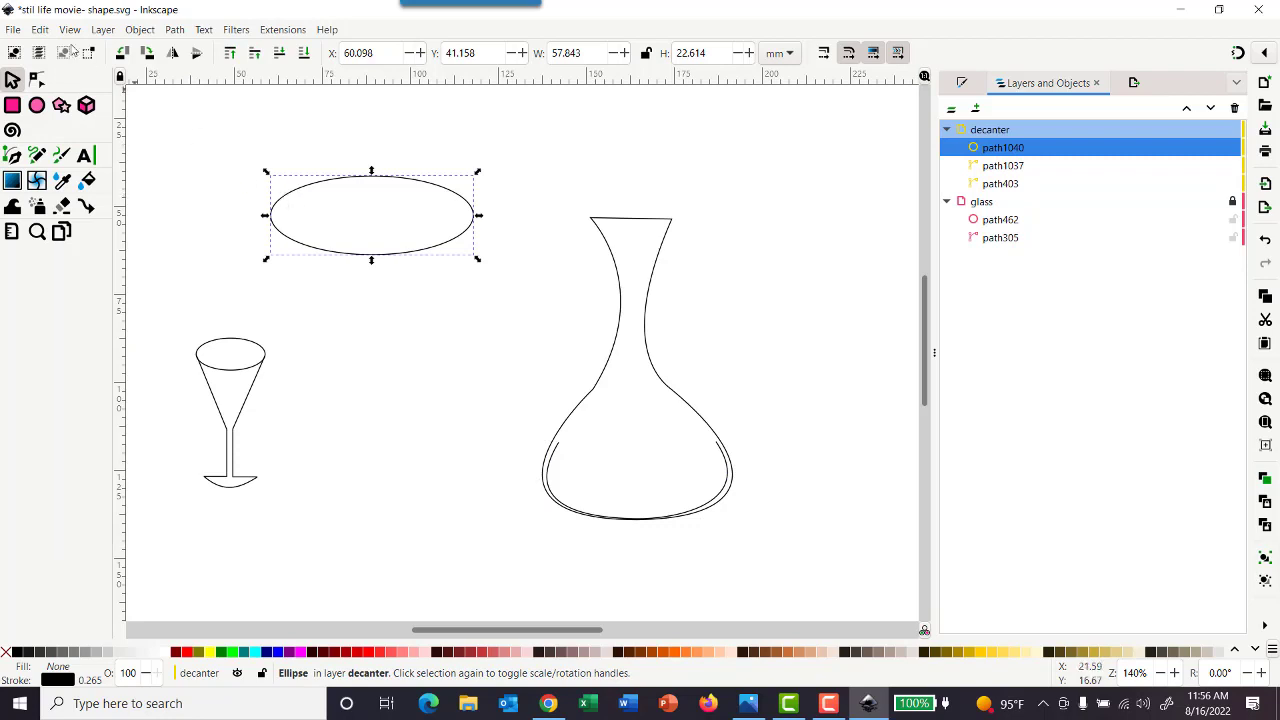
pyautogui.click(40, 30)
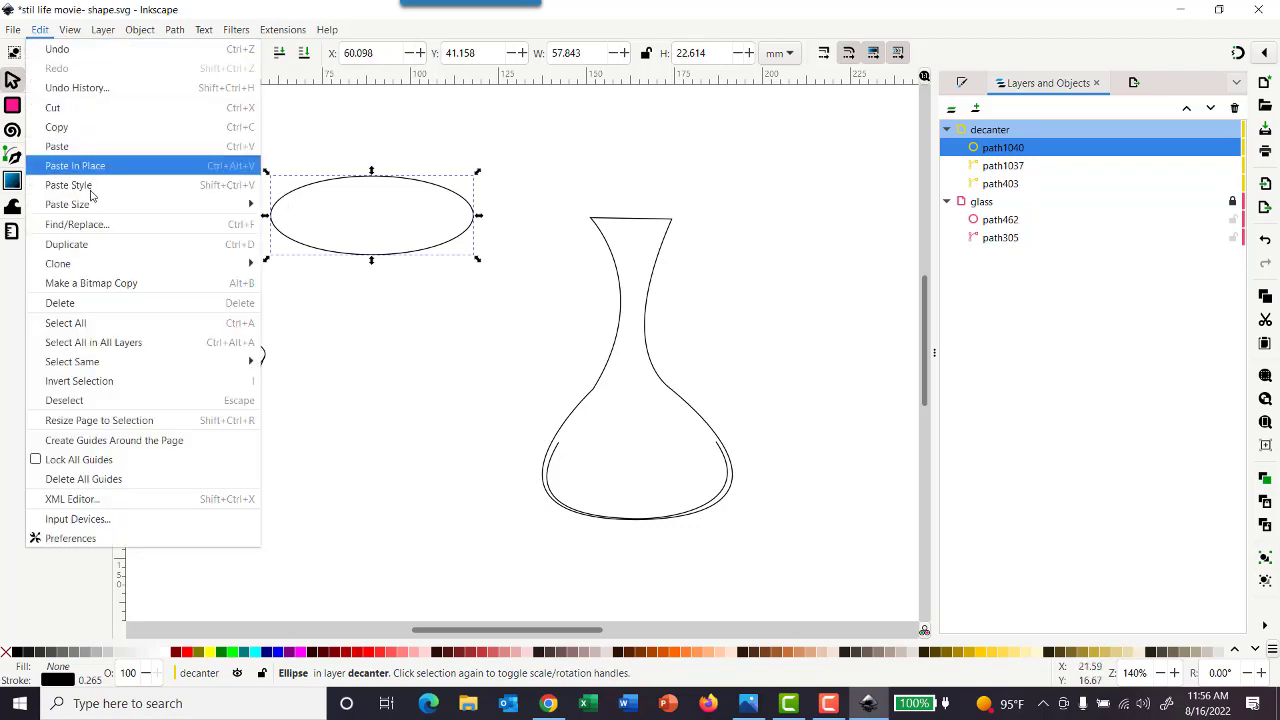
pyautogui.moveTo(88, 206)
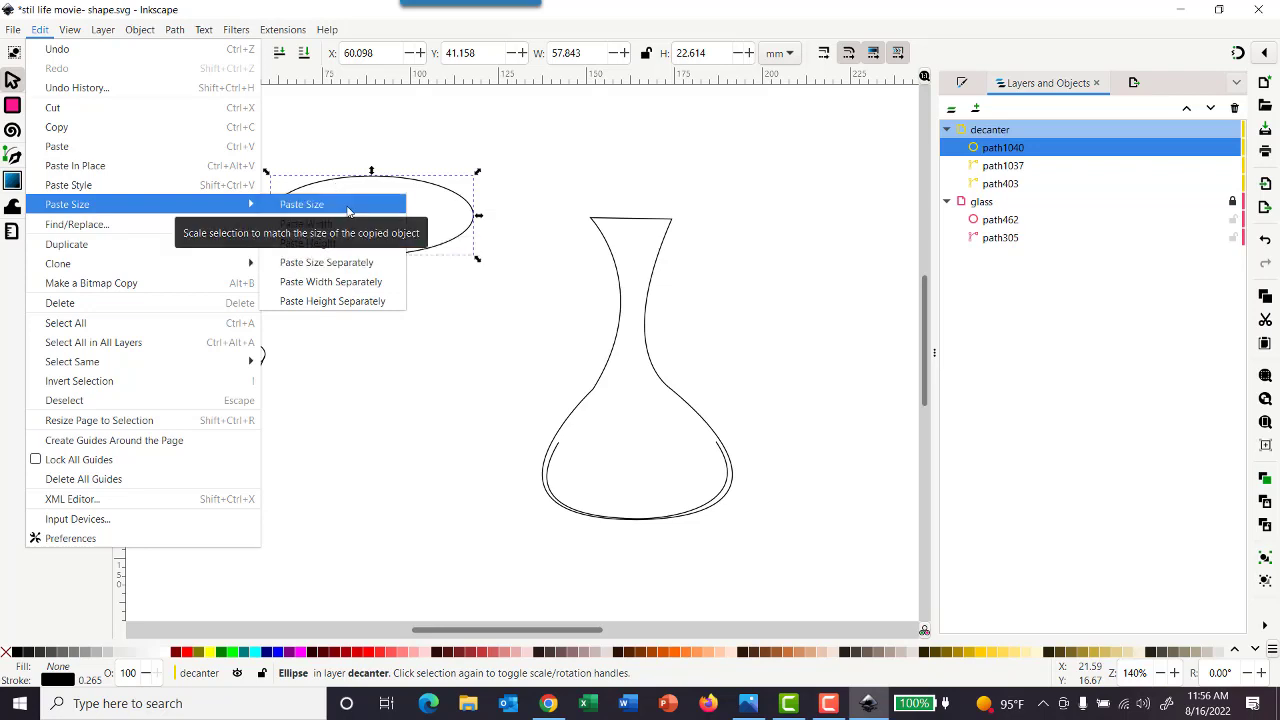
pyautogui.click(336, 223)
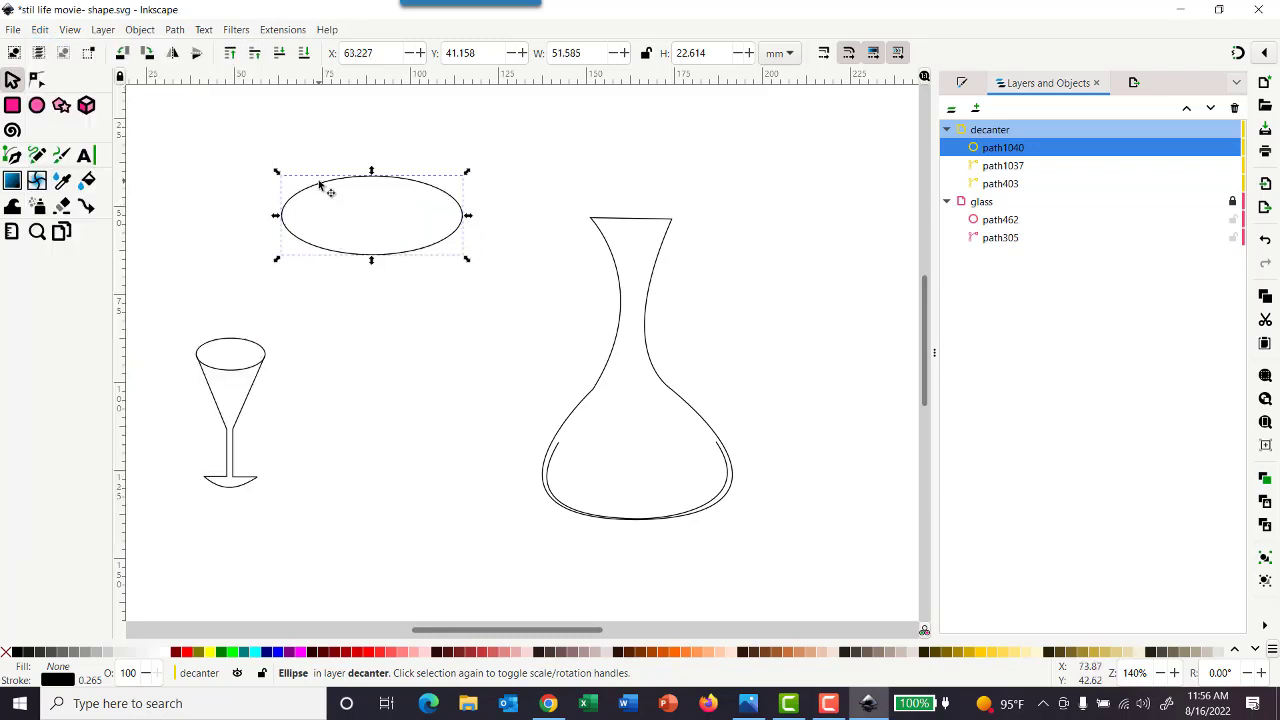
# Move the ellipse into the decanter at about X 142.0, Y 106.5 mm and narrow it to about 45.1 mm between the arc's ends
pyautogui.moveTo(330, 185); pyautogui.dragTo(600, 415)
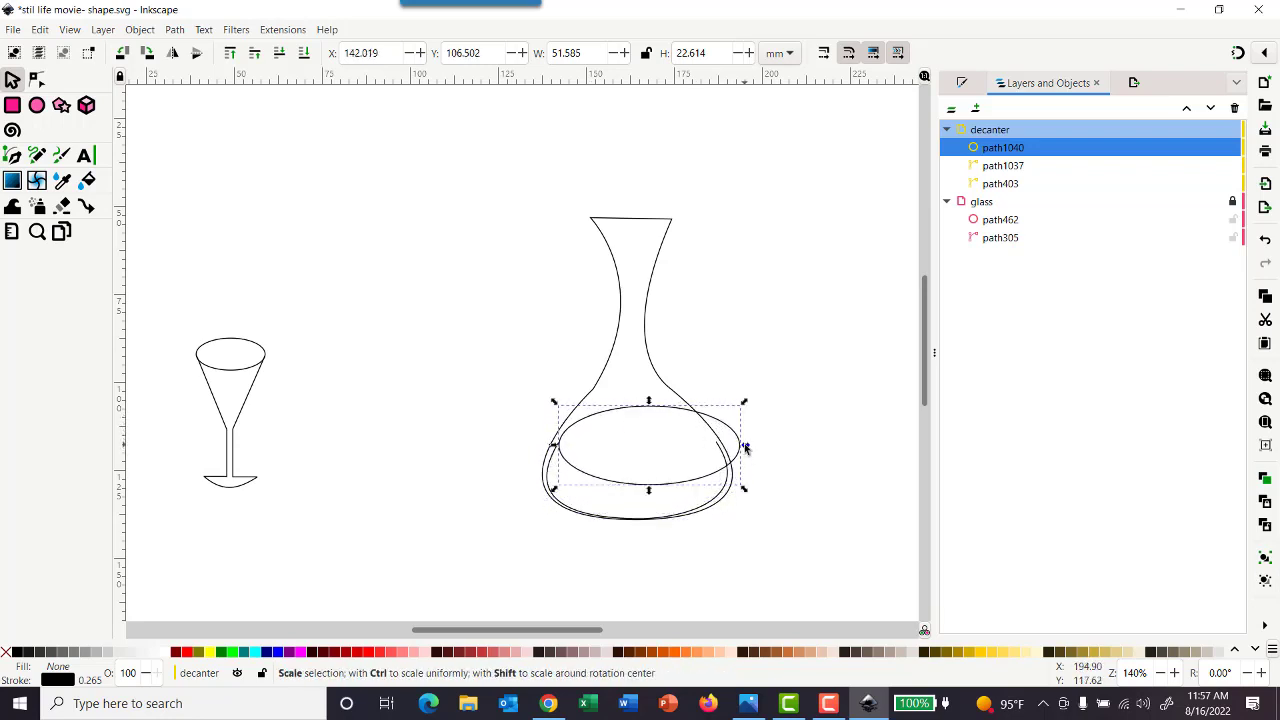
pyautogui.moveTo(744, 447); pyautogui.dragTo(722, 446)
pyautogui.click(797, 362)
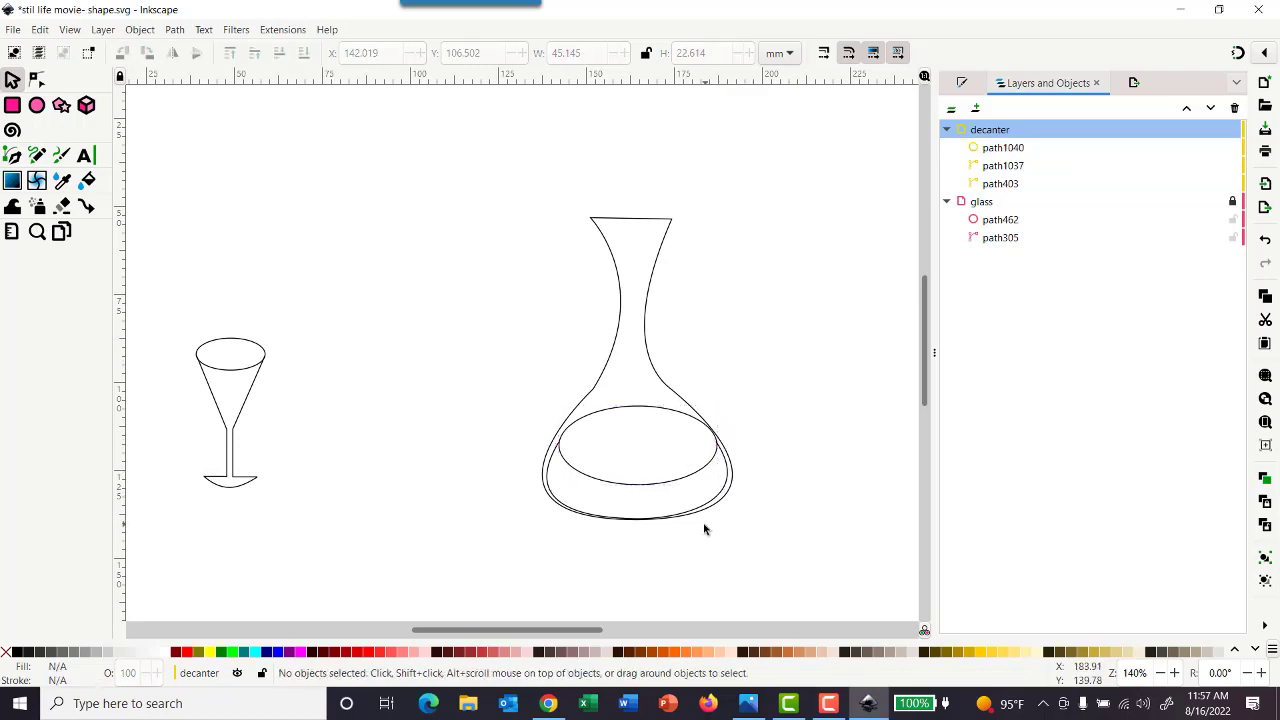
# Flatten the ellipse to about 9.4 mm high around the level of the arc's ends to form the liquid surface
pyautogui.click(636, 486)
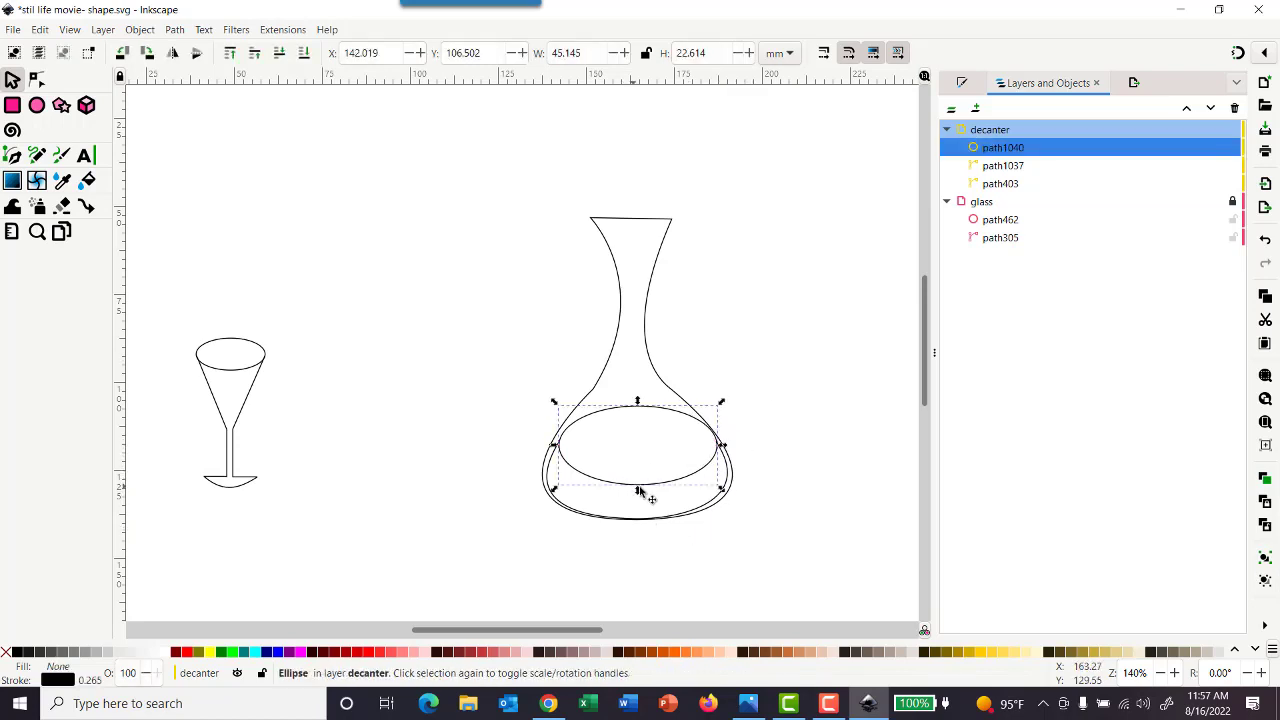
pyautogui.moveTo(637, 492); pyautogui.dragTo(643, 442)
pyautogui.click(760, 434)
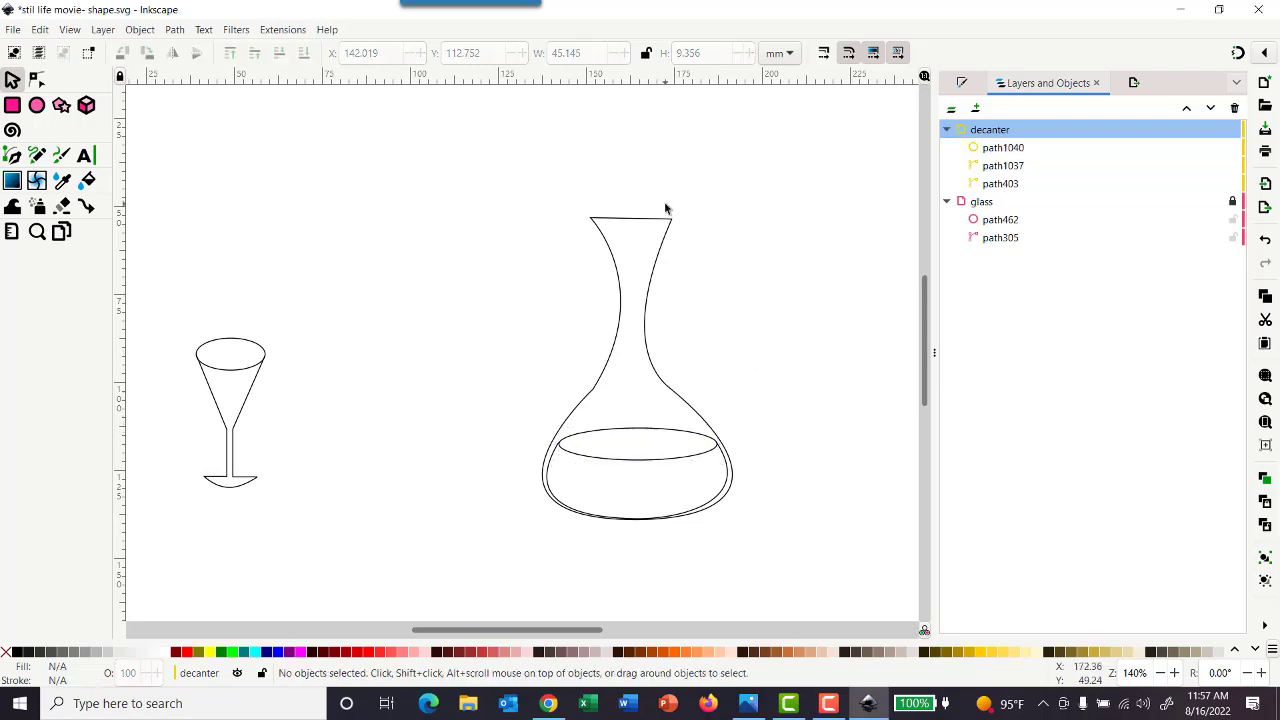
# Zoom to the ellipse and the open arc to examine how their ends meet
pyautogui.click(572, 453)
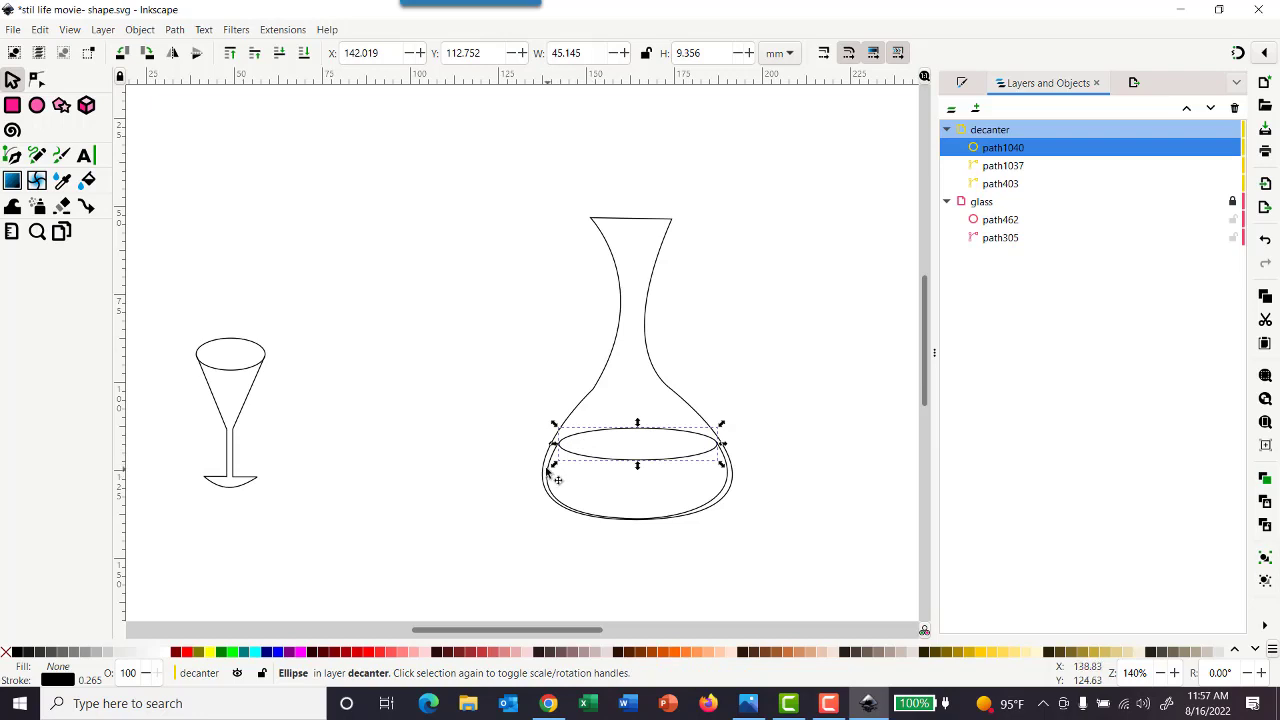
pyautogui.keyDown('shift'); pyautogui.click(544, 476); pyautogui.keyUp('shift')
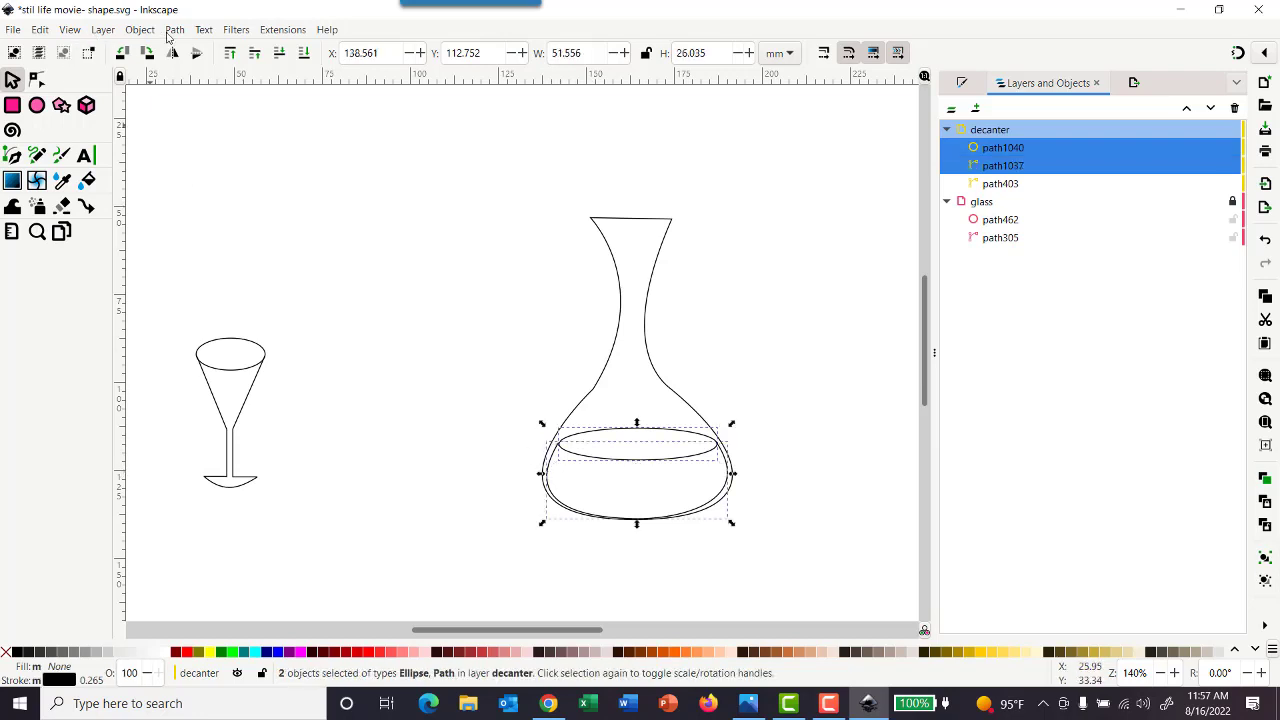
pyautogui.click(77, 33)
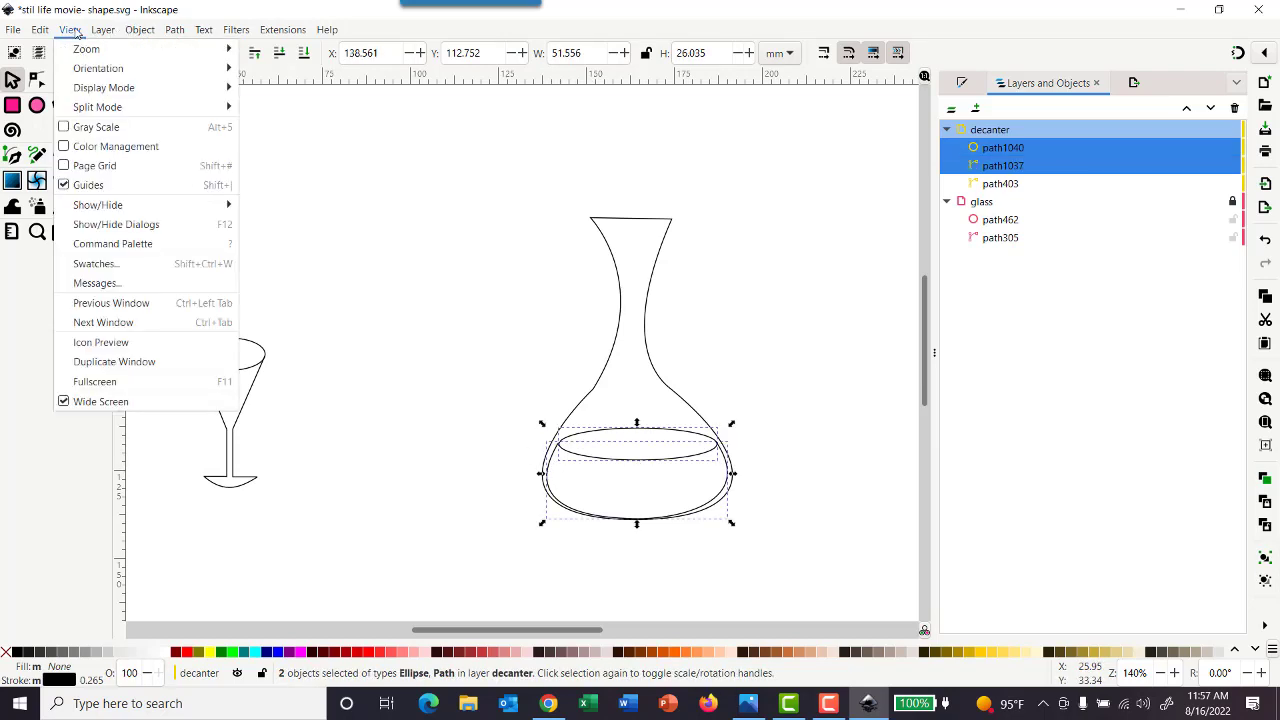
pyautogui.moveTo(78, 53)
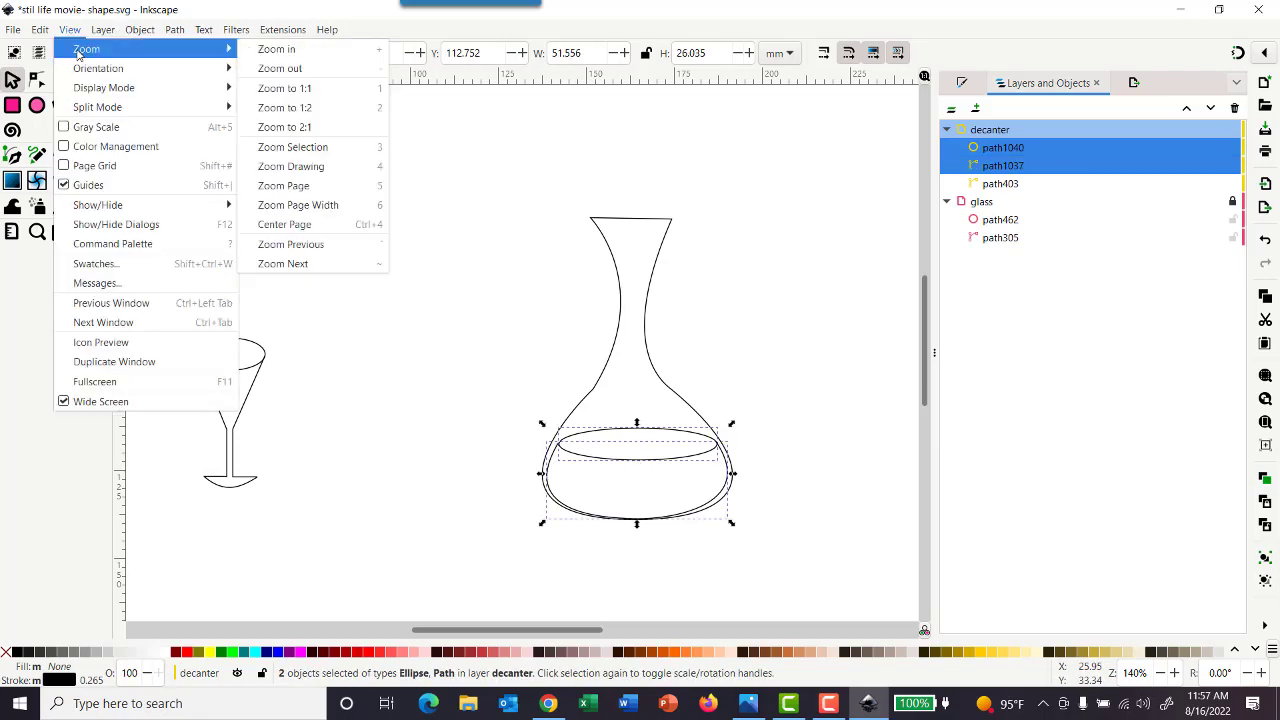
pyautogui.click(292, 146)
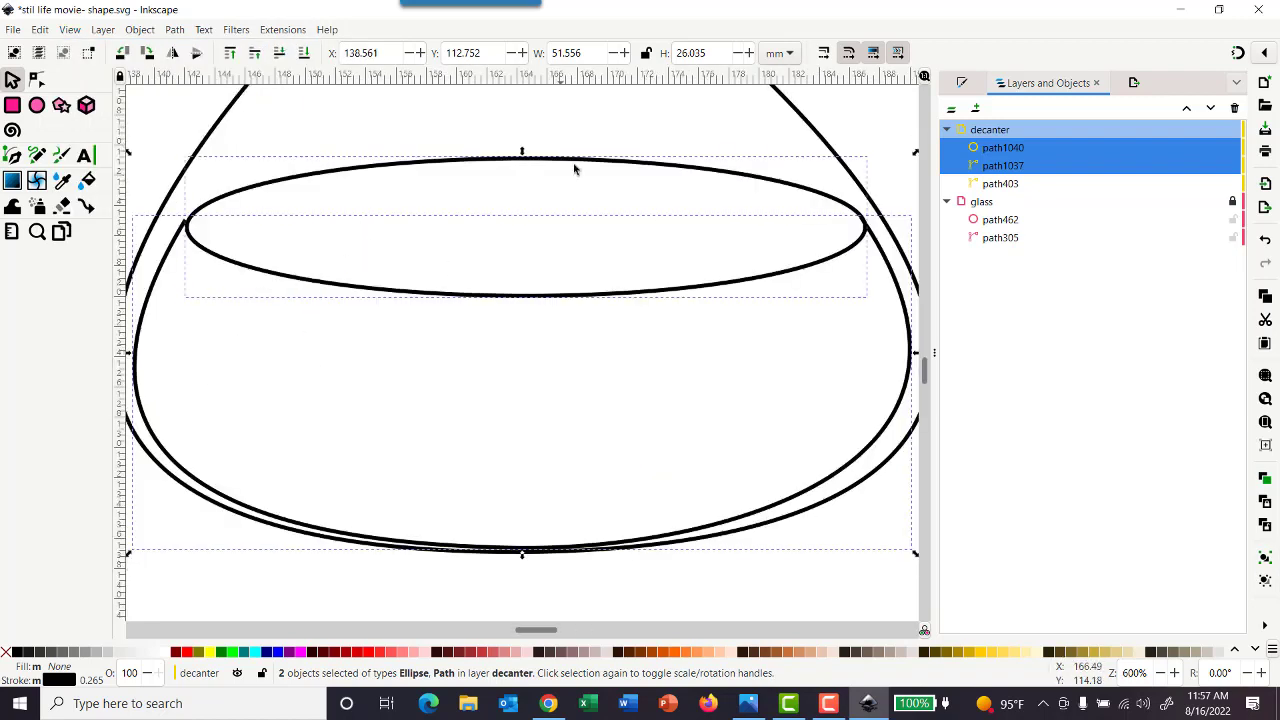
pyautogui.click(603, 127)
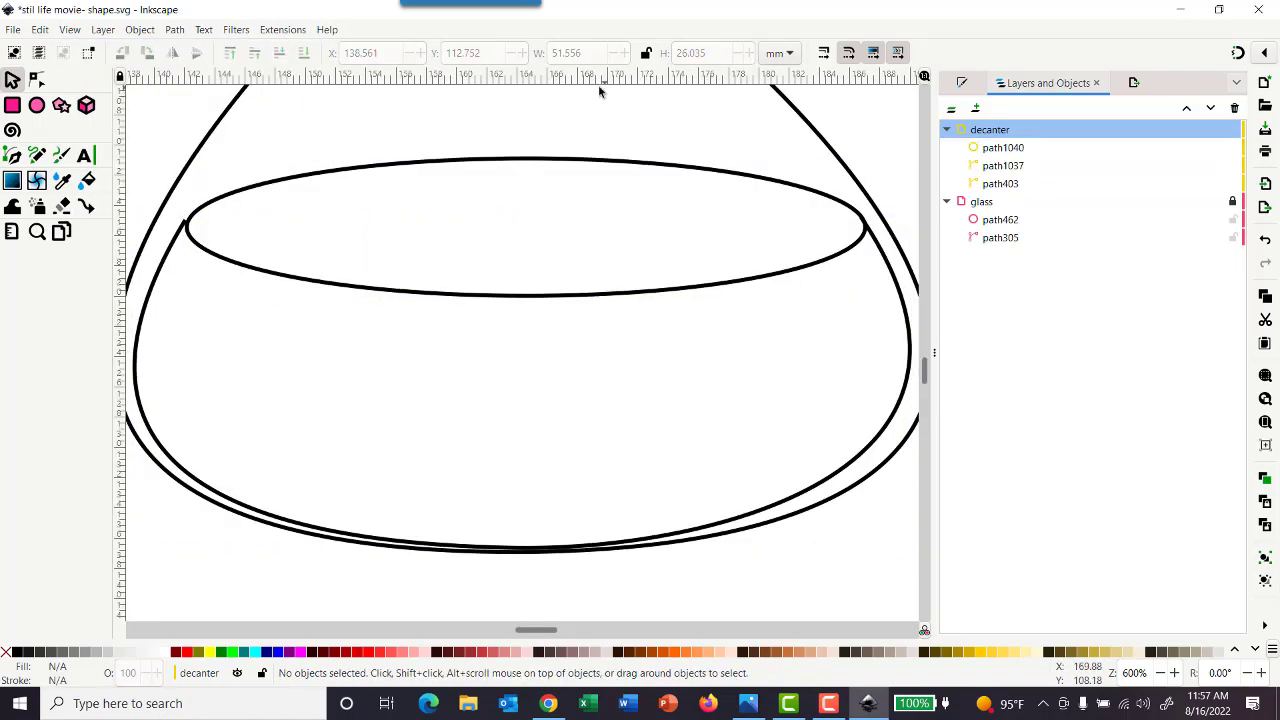
# Try nudging the ellipse up and to the left to meet the arc's left end
pyautogui.click(186, 222)
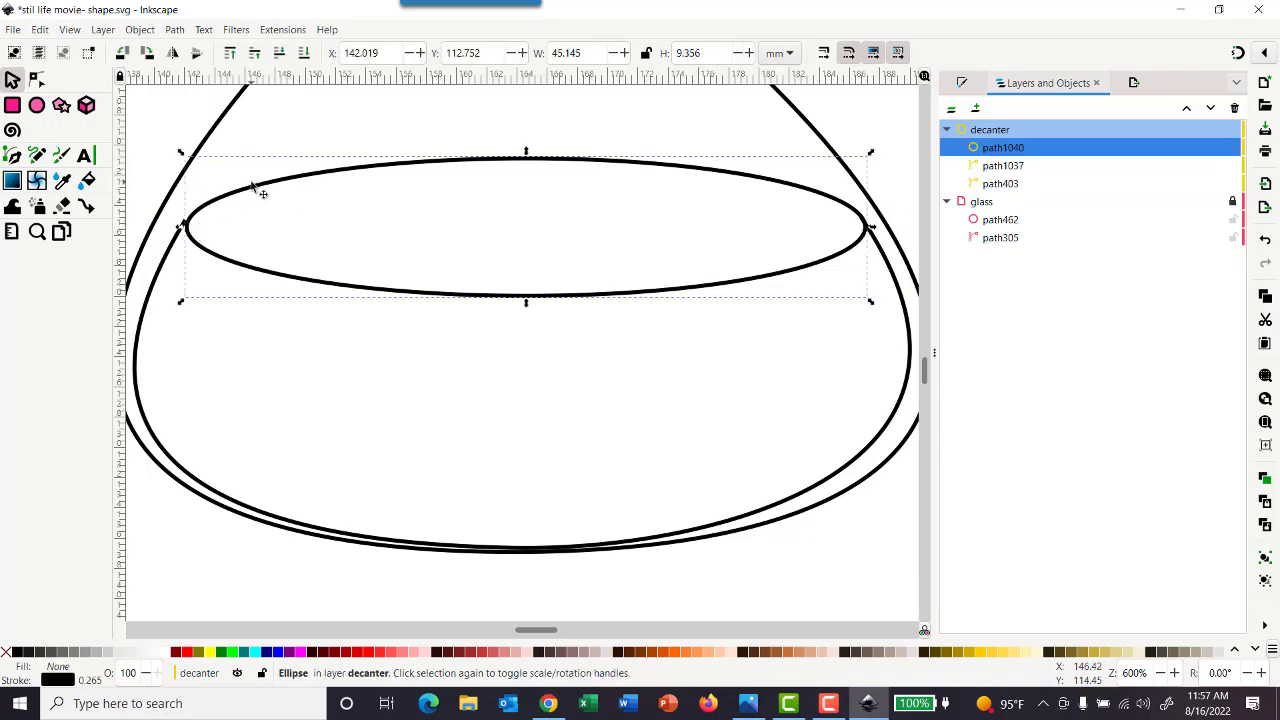
pyautogui.press('Left')
pyautogui.press('Right')
pyautogui.press('Up')
pyautogui.press('Left')
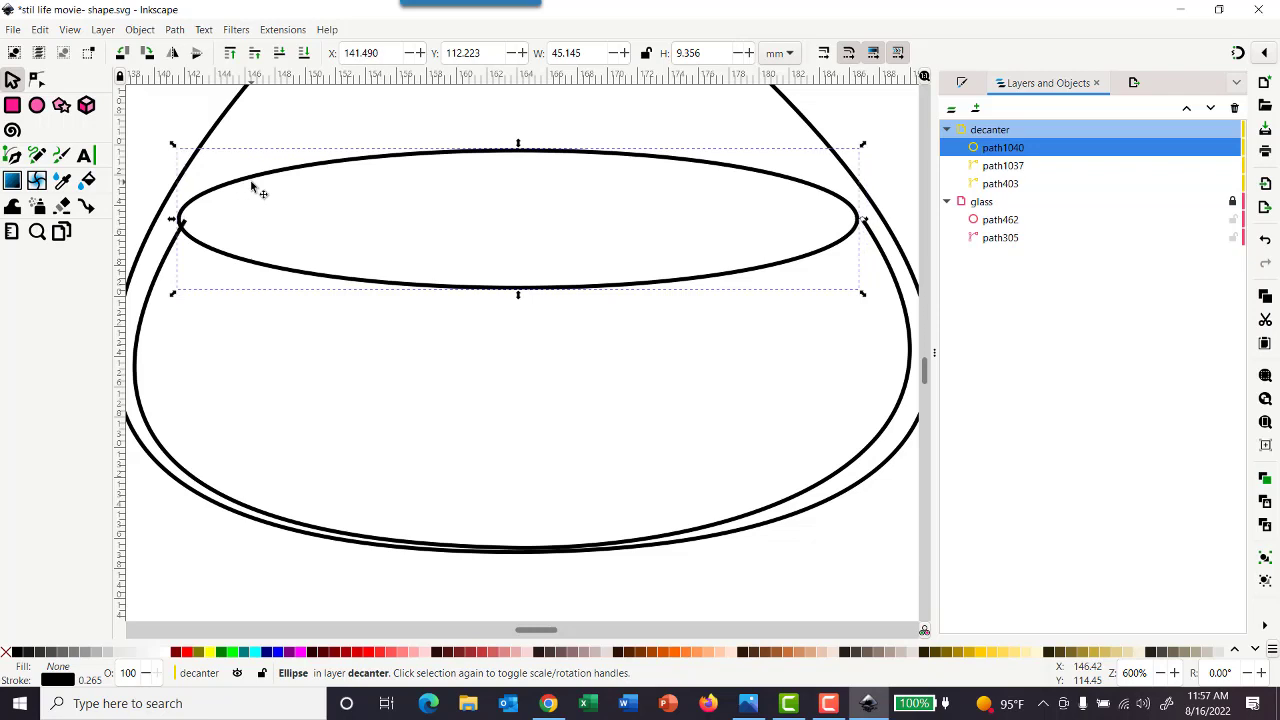
pyautogui.press('Right')
pyautogui.press('Down')
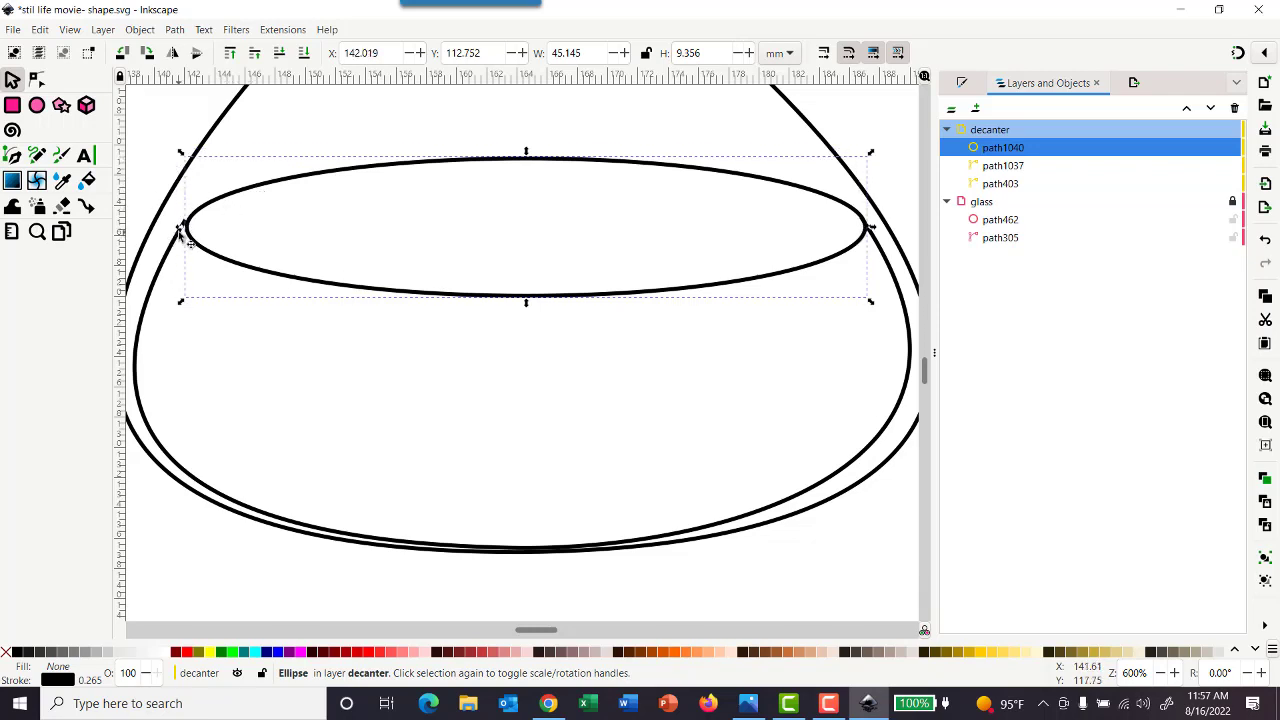
# Stretch the ellipse's left side to the arc's end, making it about 45.4 mm wide, and save the document
pyautogui.moveTo(181, 229); pyautogui.dragTo(178, 230)
pyautogui.click(337, 274)
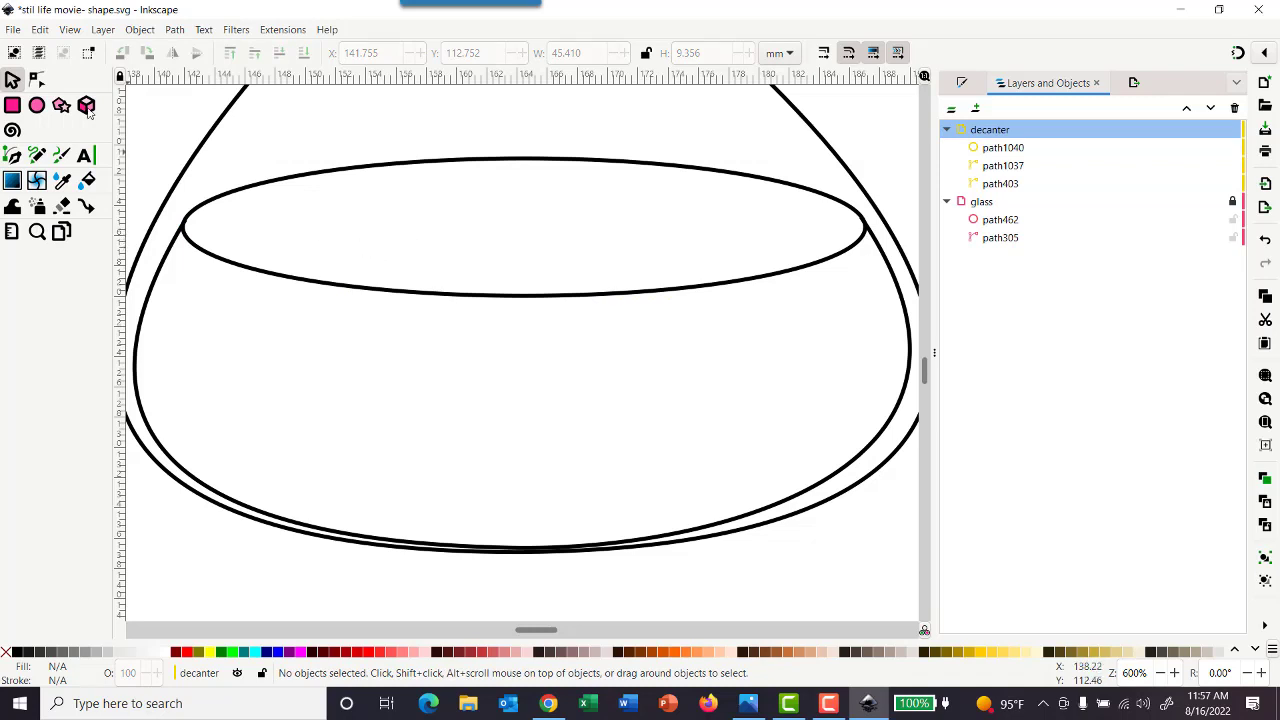
pyautogui.click(13, 29)
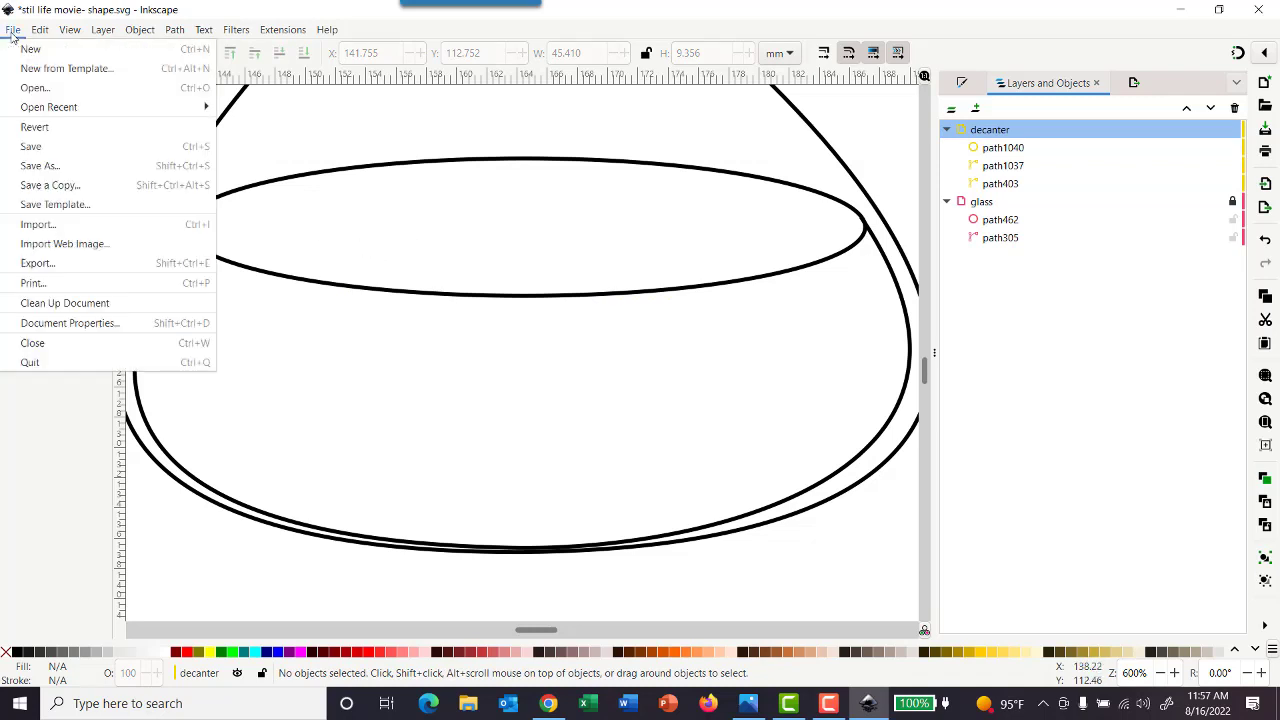
pyautogui.click(40, 147)
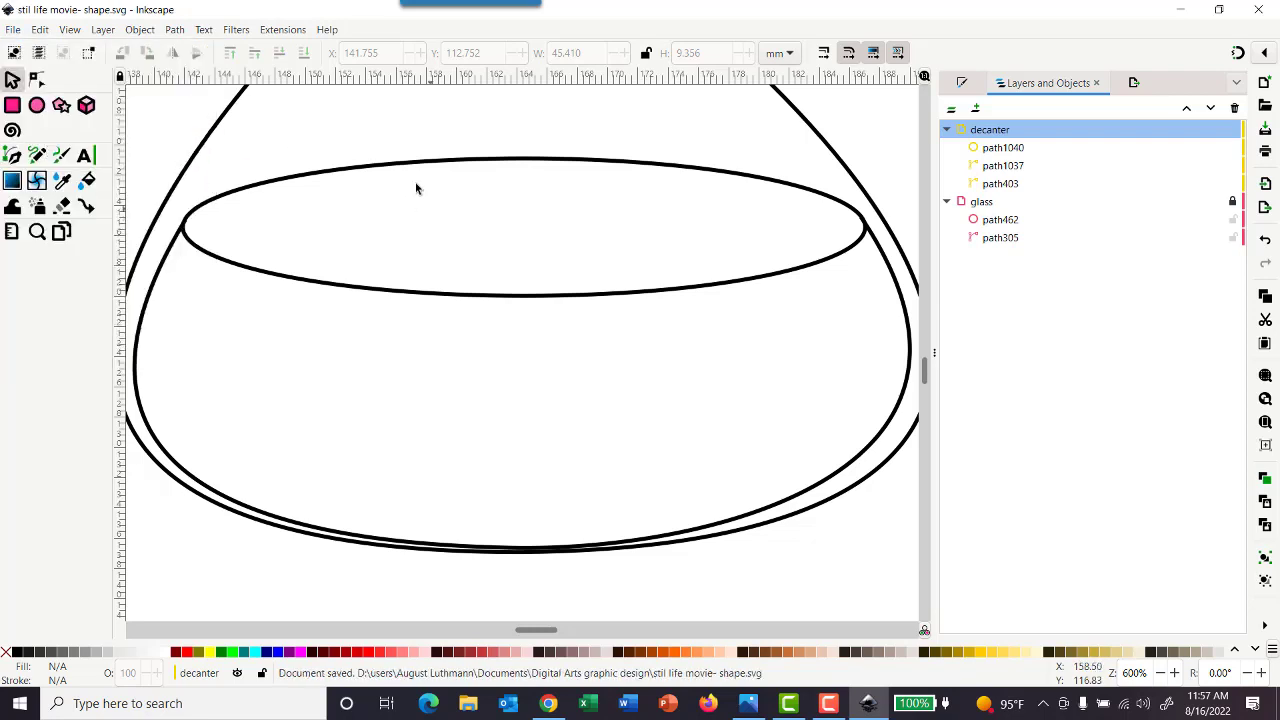
# Select the decanter's liquid-surface ellipse and the open arc below it together
pyautogui.scroll(-5, 466, 195)
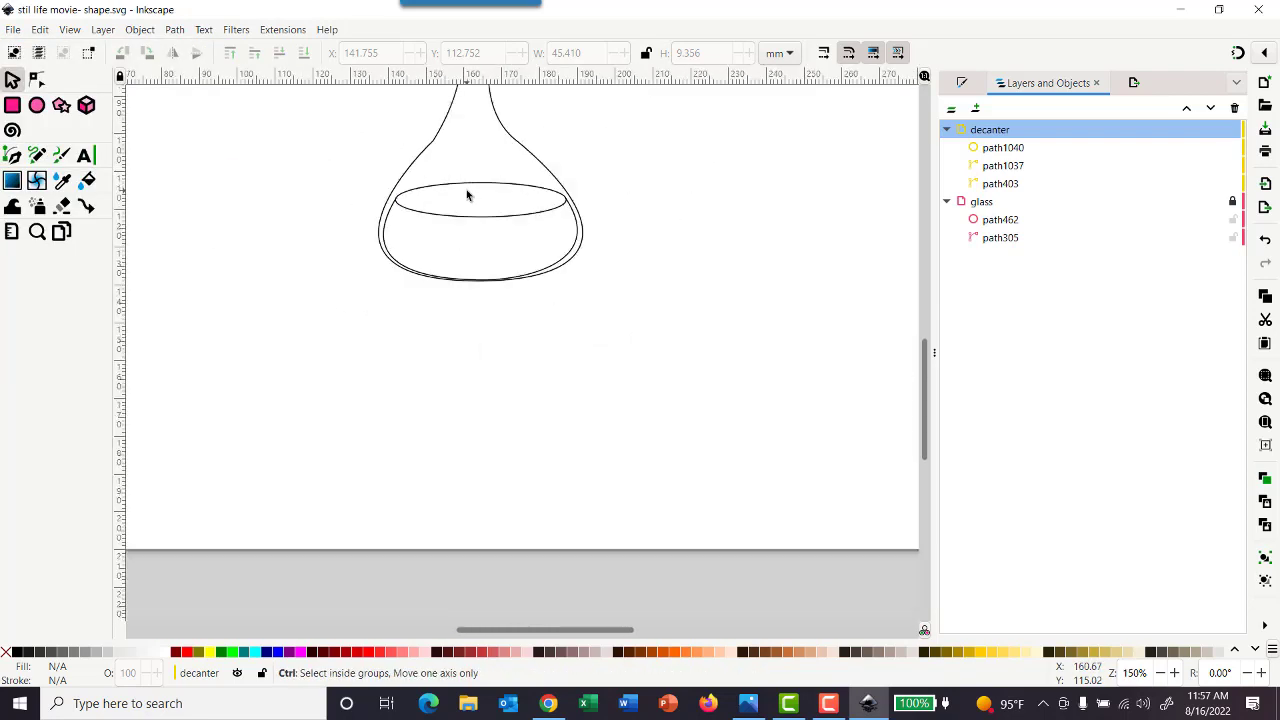
pyautogui.scroll(4, 478, 226)
pyautogui.scroll(3, 478, 228)
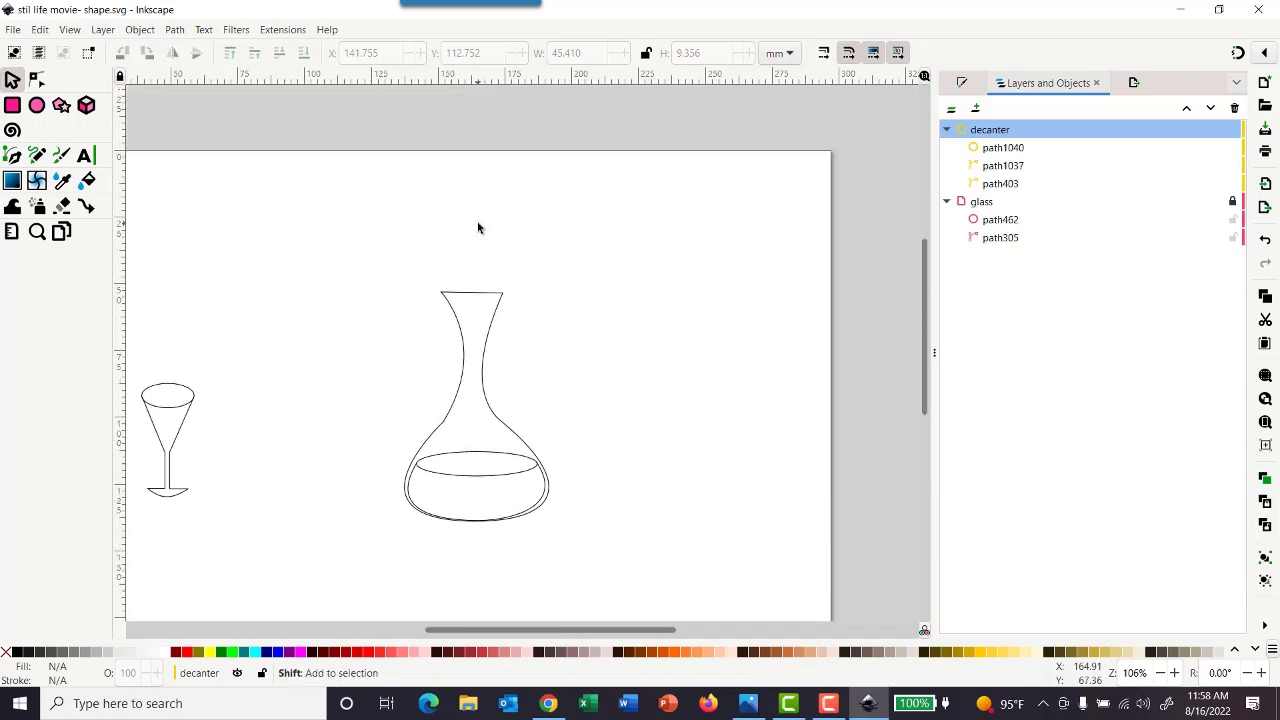
pyautogui.hscroll(1, 477, 226)
pyautogui.hscroll(-3, 476, 226)
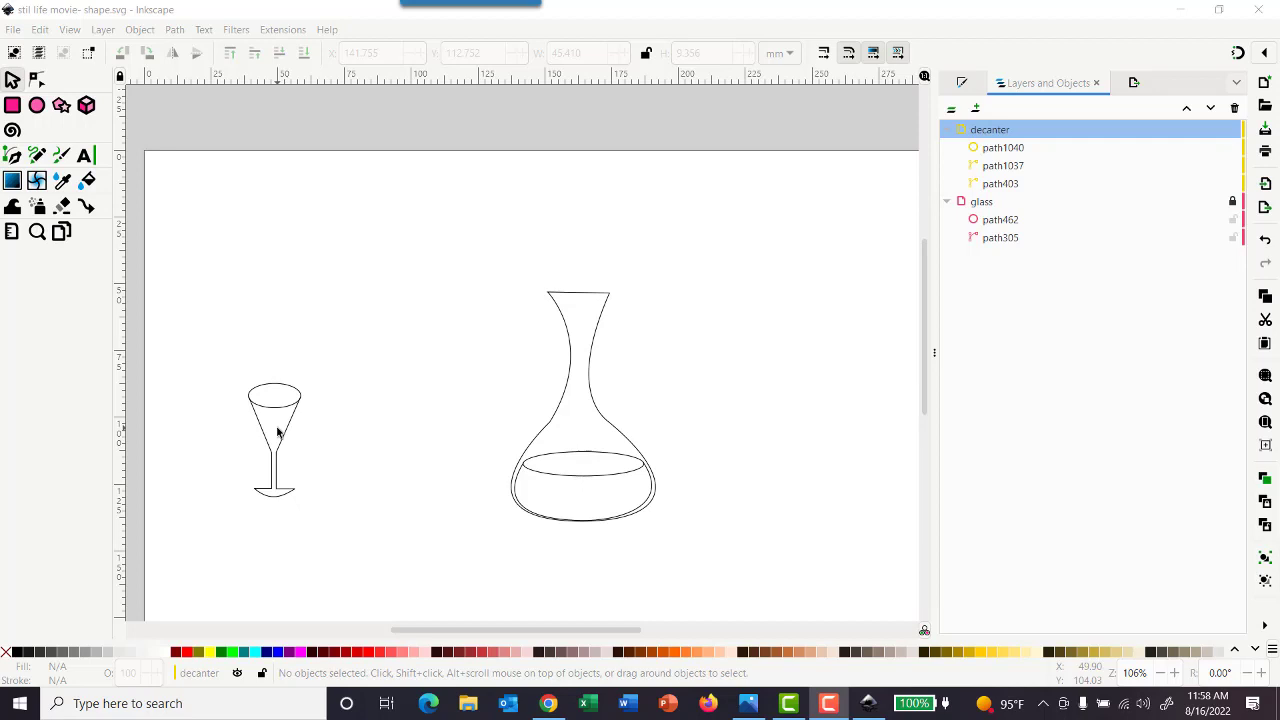
pyautogui.click(555, 482)
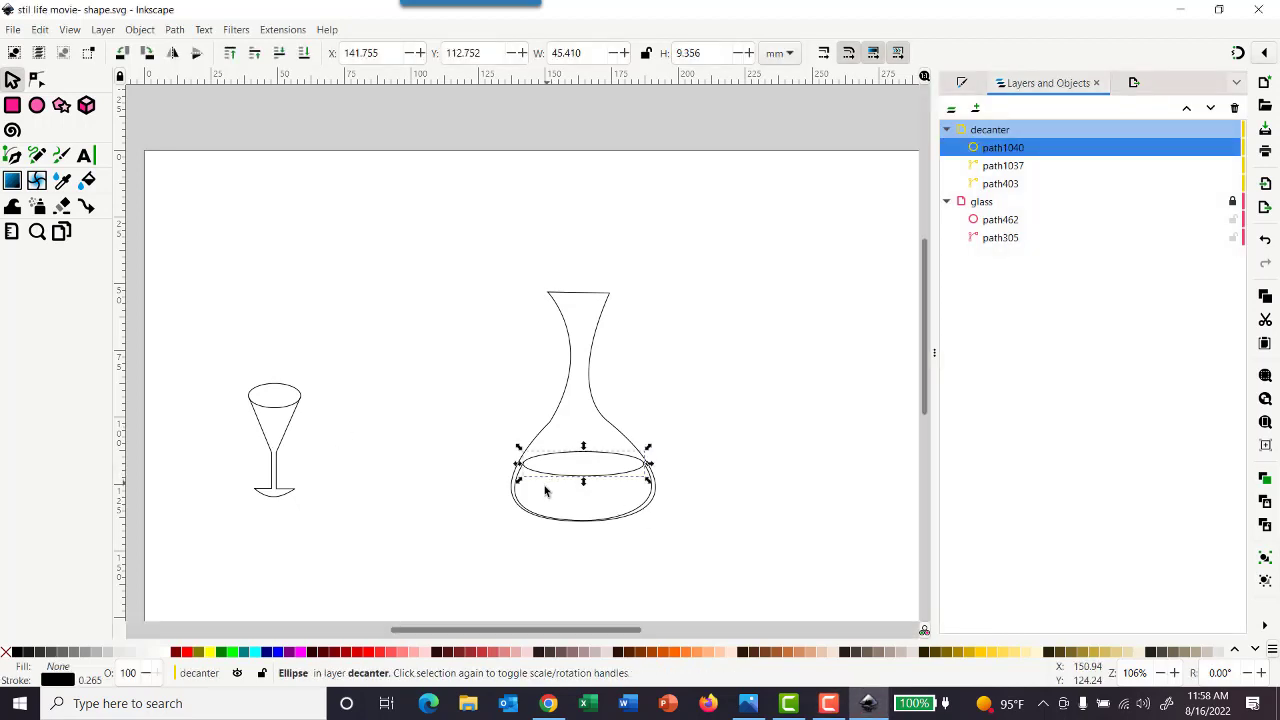
pyautogui.keyDown('shift'); pyautogui.click(519, 499); pyautogui.keyUp('shift')
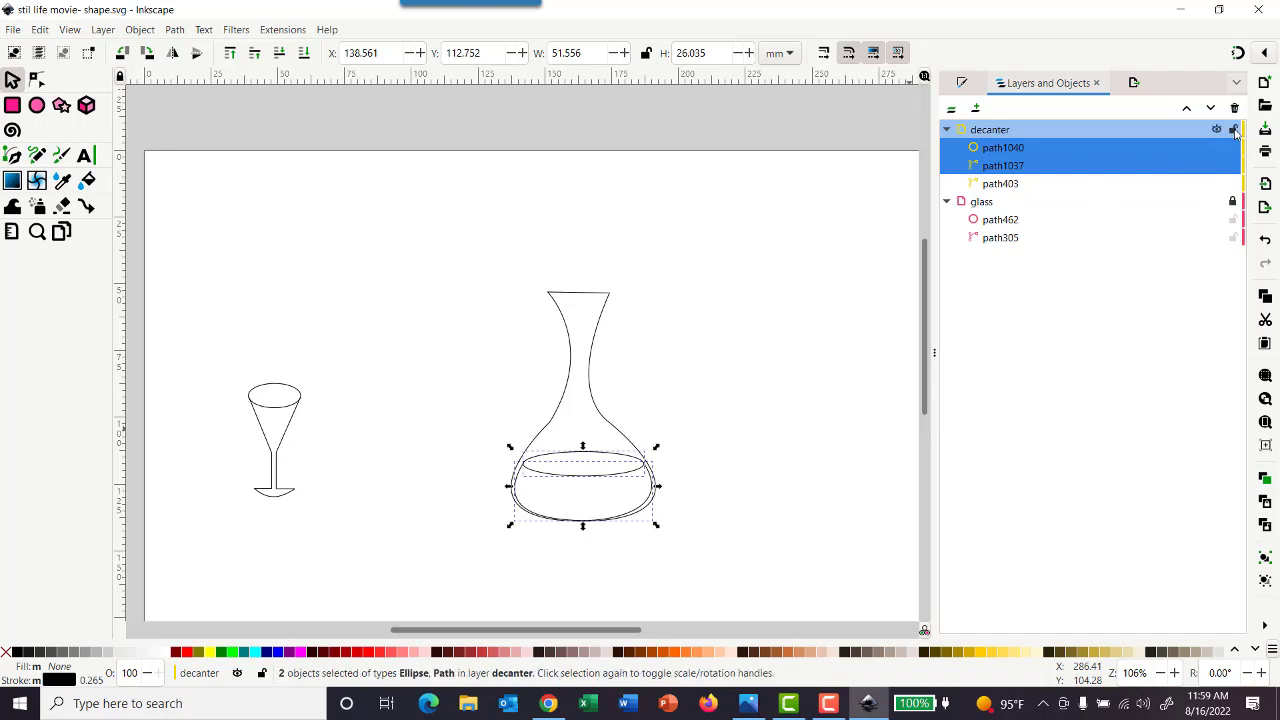
# Lock the decanter layer, unlock the glass layer and make glass the current layer
pyautogui.click(1233, 130)
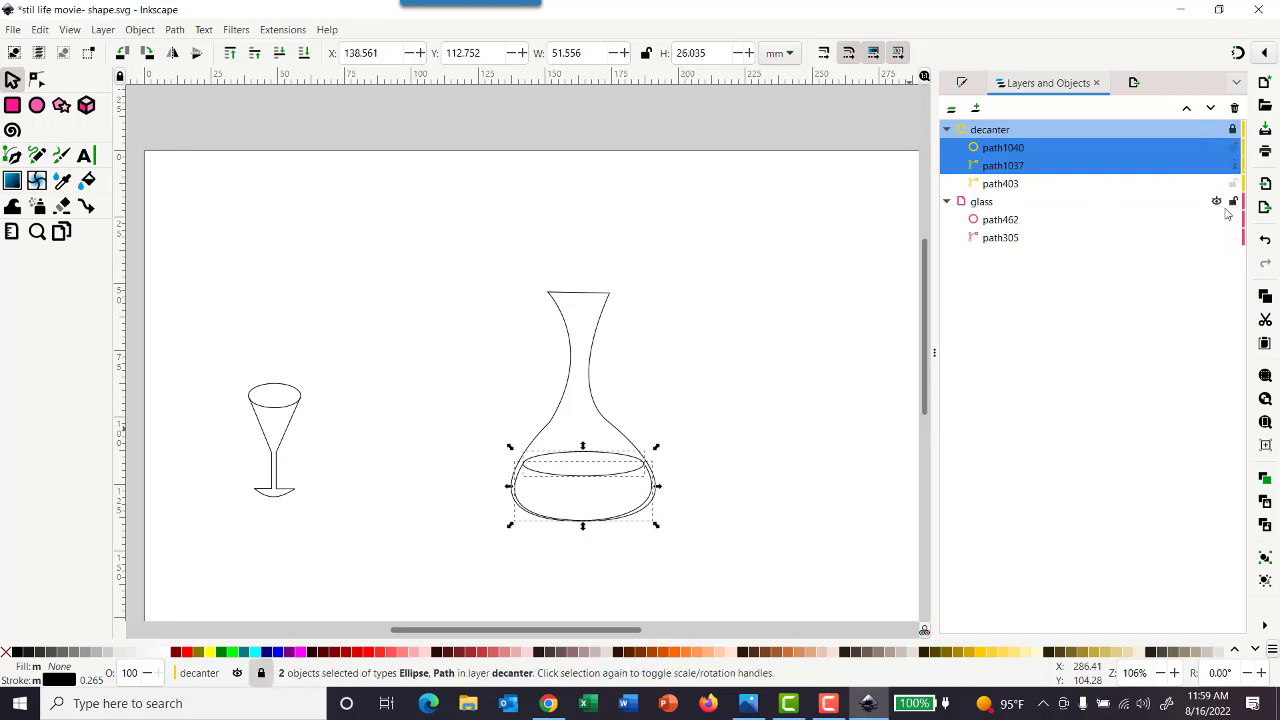
pyautogui.click(303, 331)
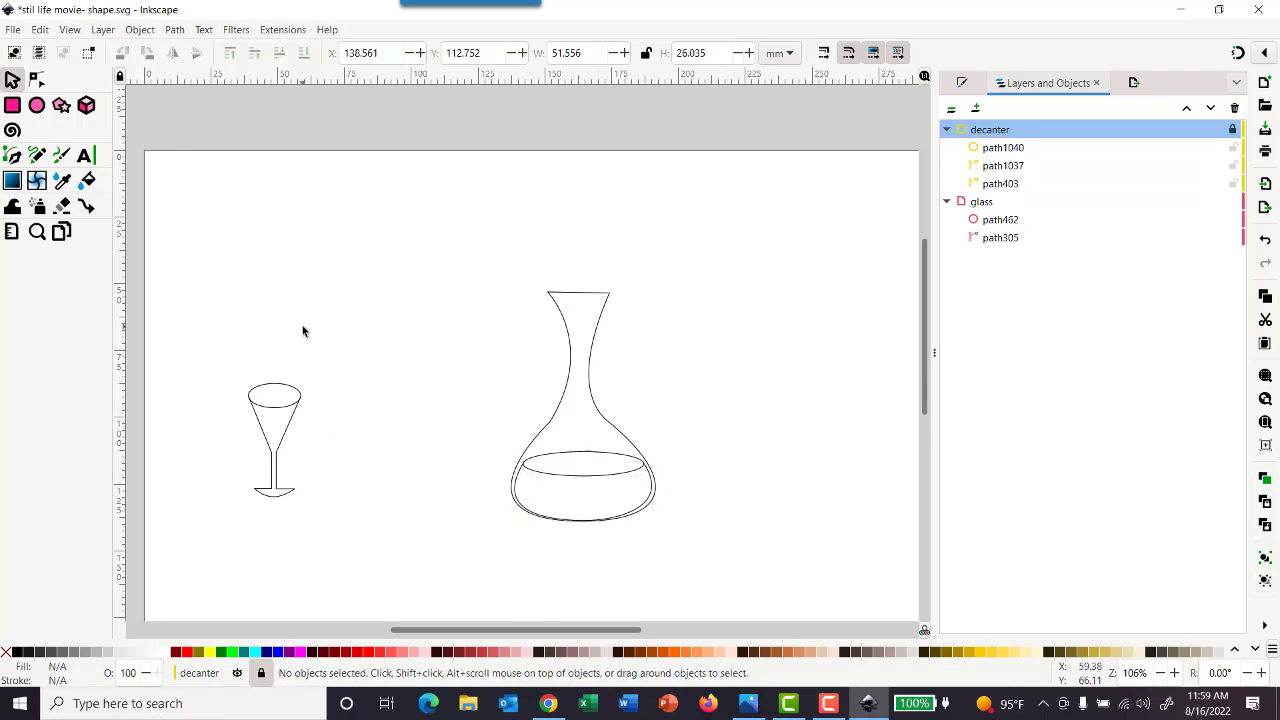
pyautogui.hotkey('ctrl', 'v')
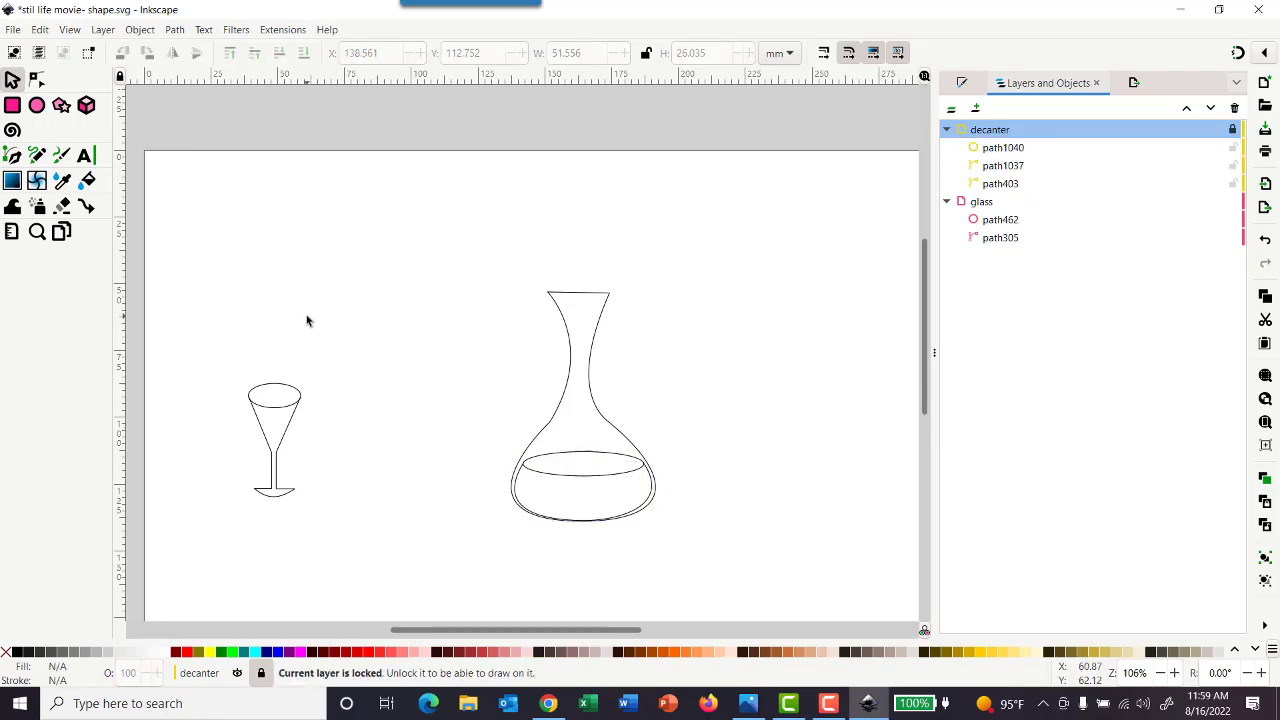
pyautogui.click(971, 204)
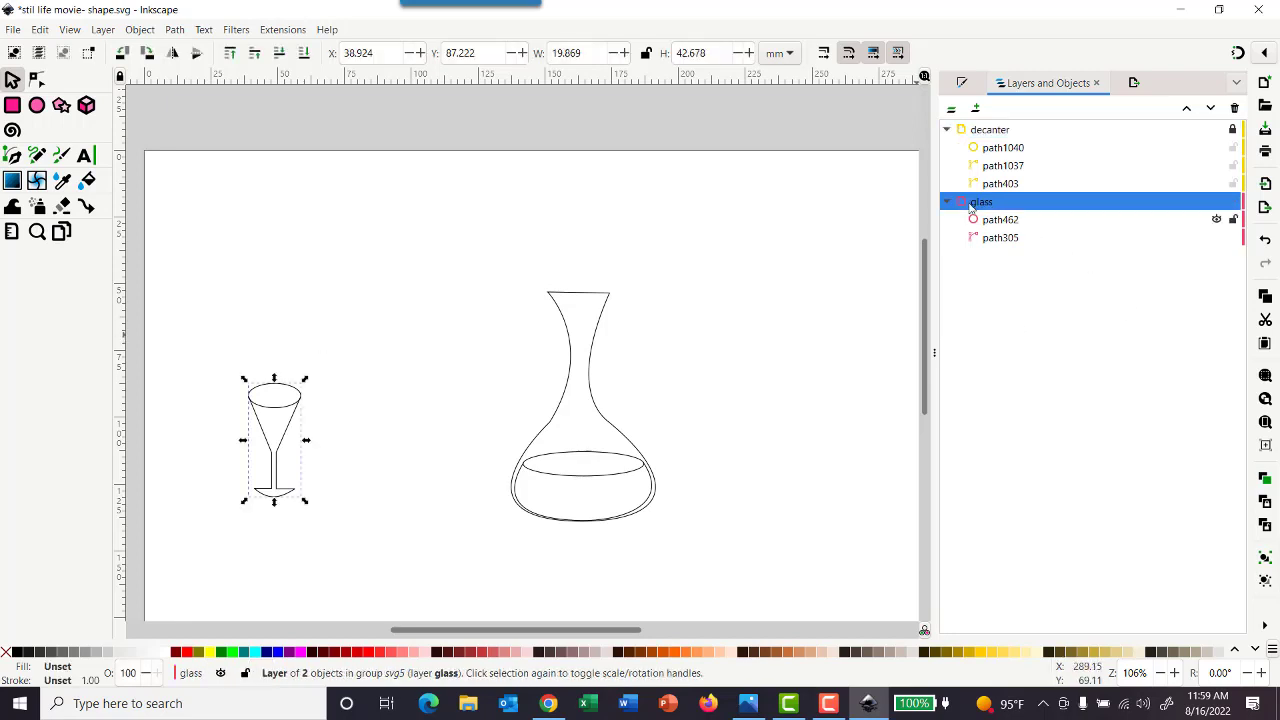
pyautogui.click(276, 297)
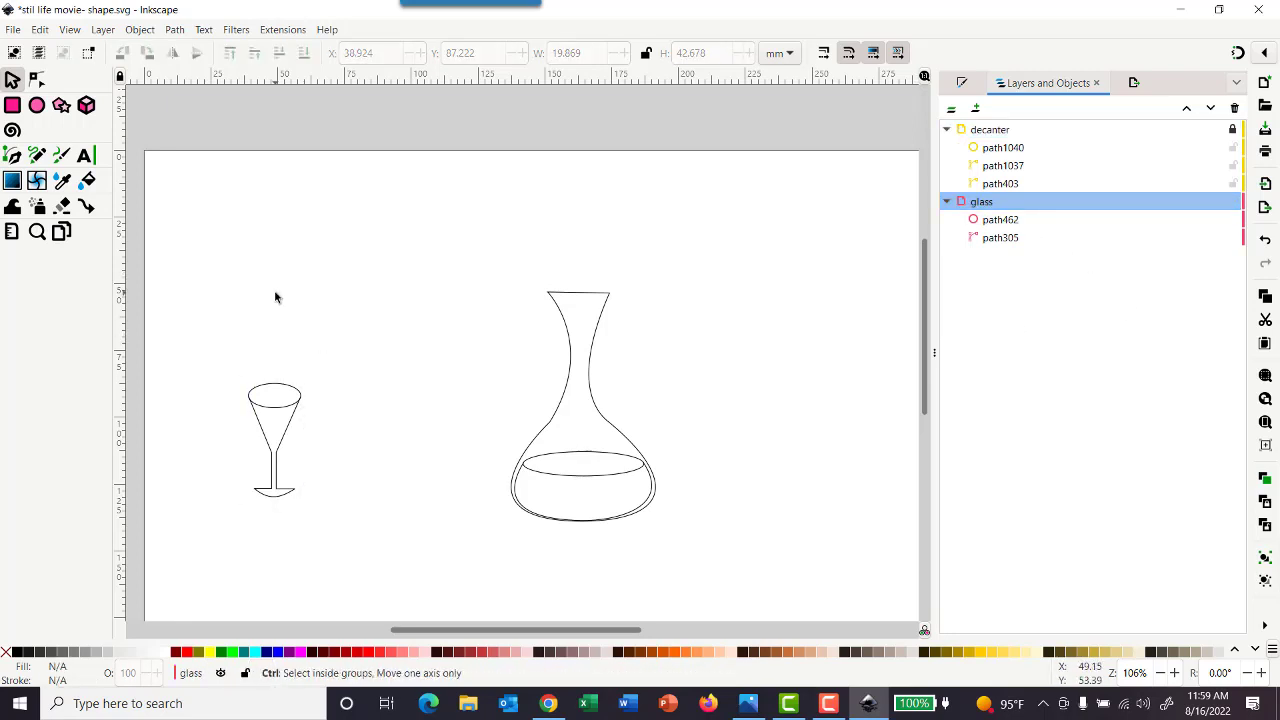
# Paste the decanter's liquid shapes into the glass layer and shrink them to about 12 × 6.1 mm inside the glass's cup
pyautogui.hotkey('ctrl', 'v')
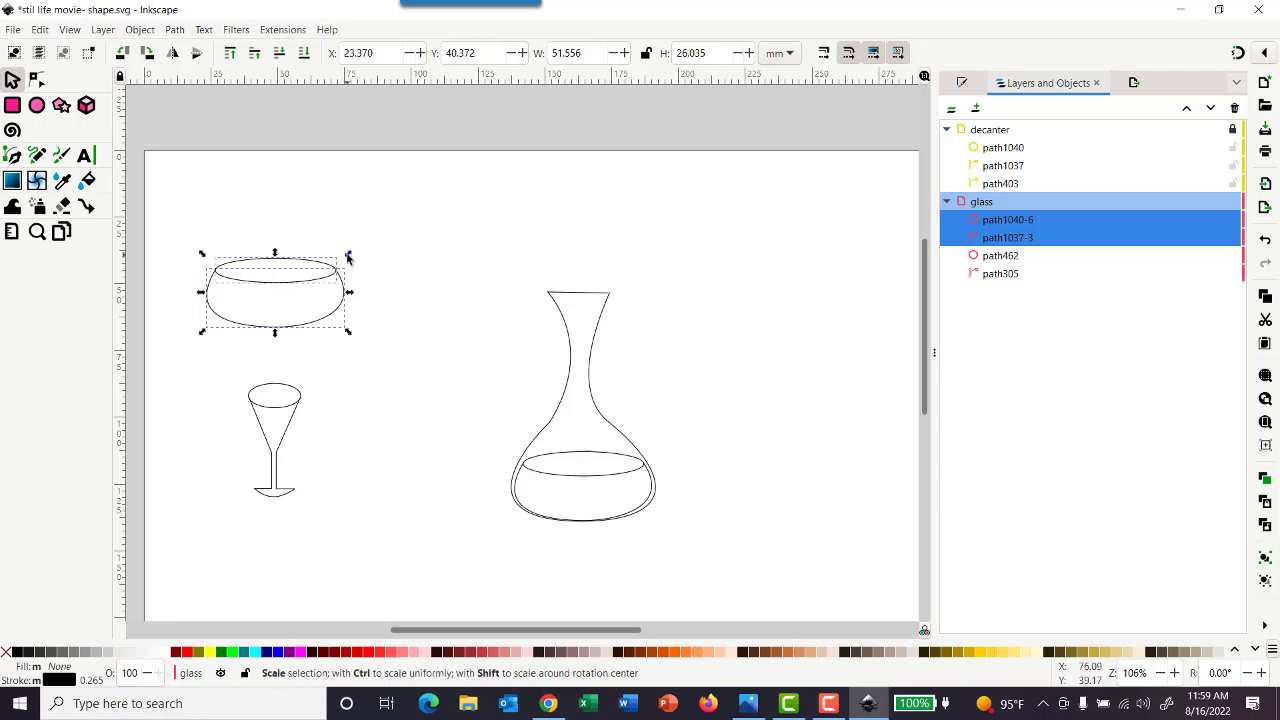
pyautogui.hscroll(5, 390, 325)
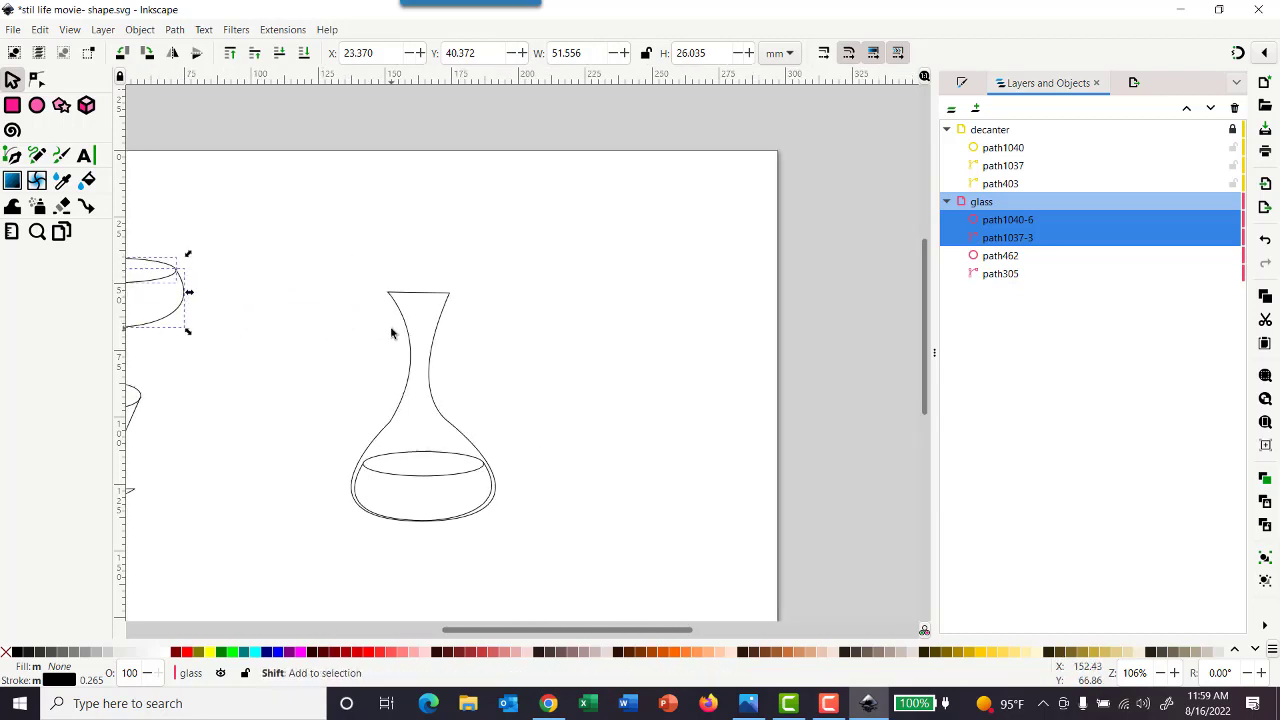
pyautogui.hscroll(-10, 392, 328)
pyautogui.hscroll(-1, 395, 333)
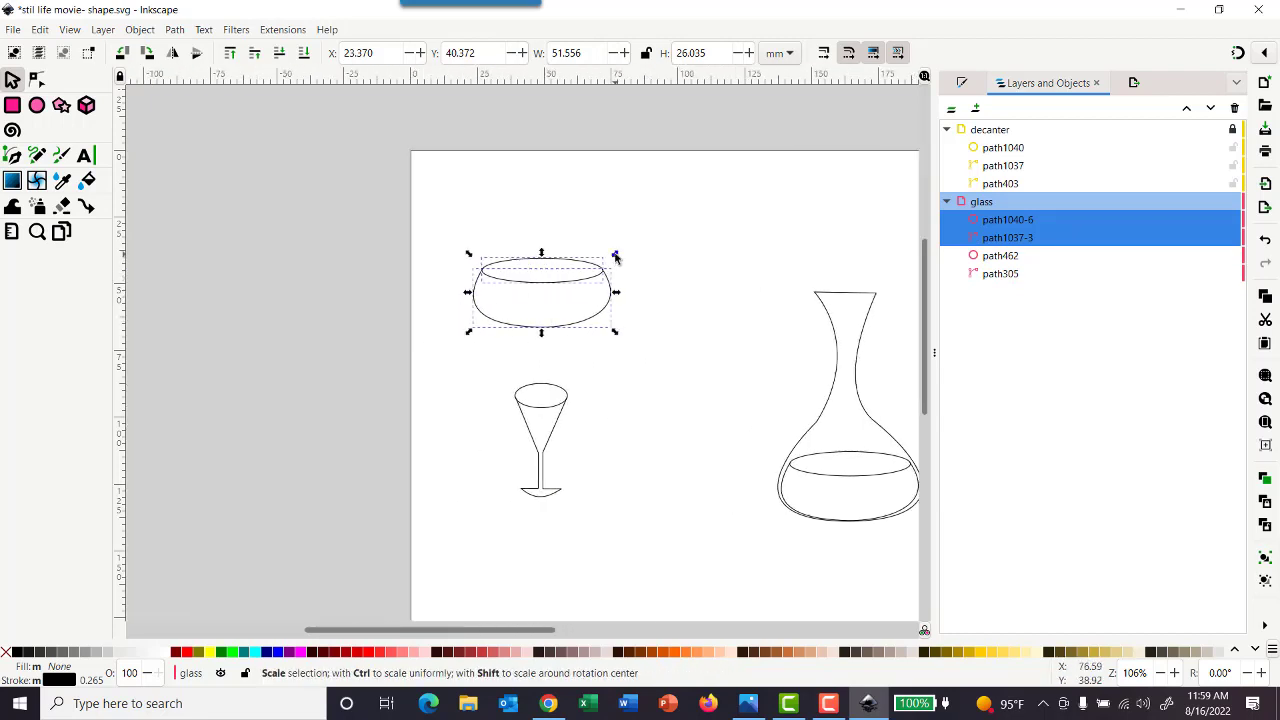
pyautogui.moveTo(615, 257)
pyautogui.mouseDown()
pyautogui.moveTo(523, 311)
pyautogui.moveTo(514, 349)
pyautogui.moveTo(548, 445)
pyautogui.moveTo(550, 425)
pyautogui.mouseUp()
pyautogui.scroll(8, 583, 414)
pyautogui.scroll(-9, 583, 424)
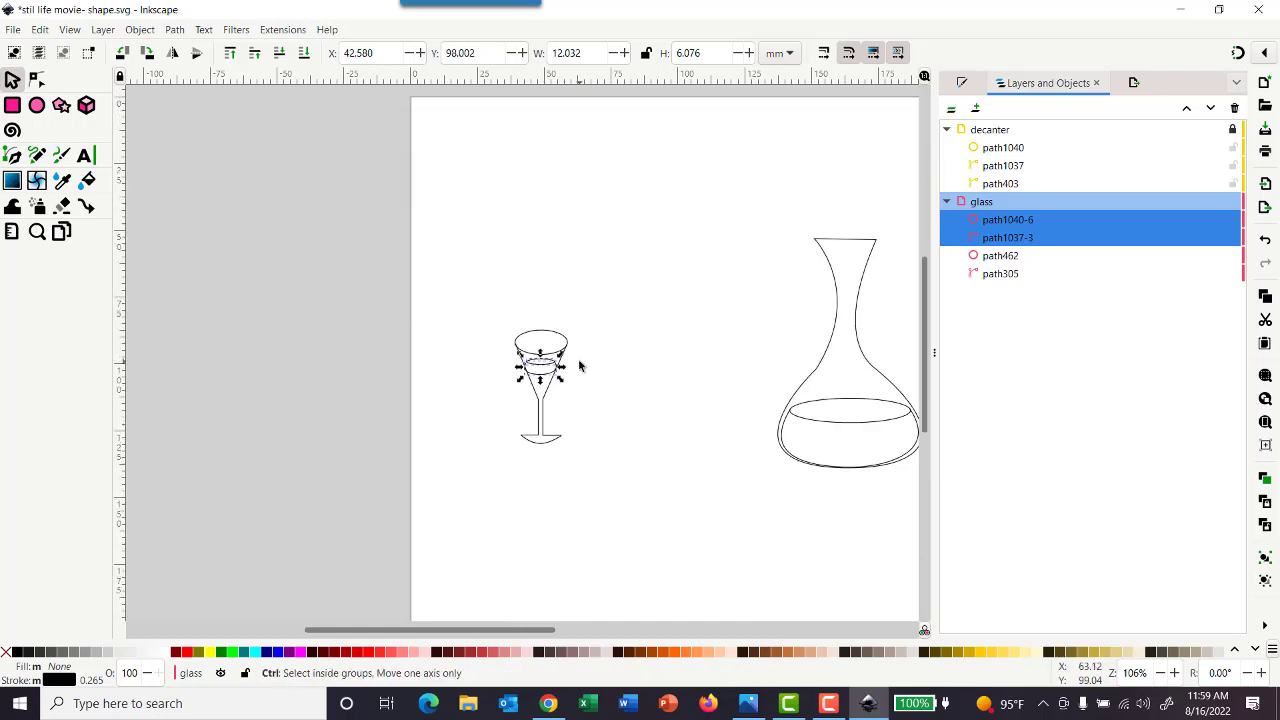
# Stretch the pasted liquid shapes upward to about 7.4 mm tall, just below the glass's rim ellipse
pyautogui.scroll(6, 579, 365)
pyautogui.scroll(-1, 574, 368)
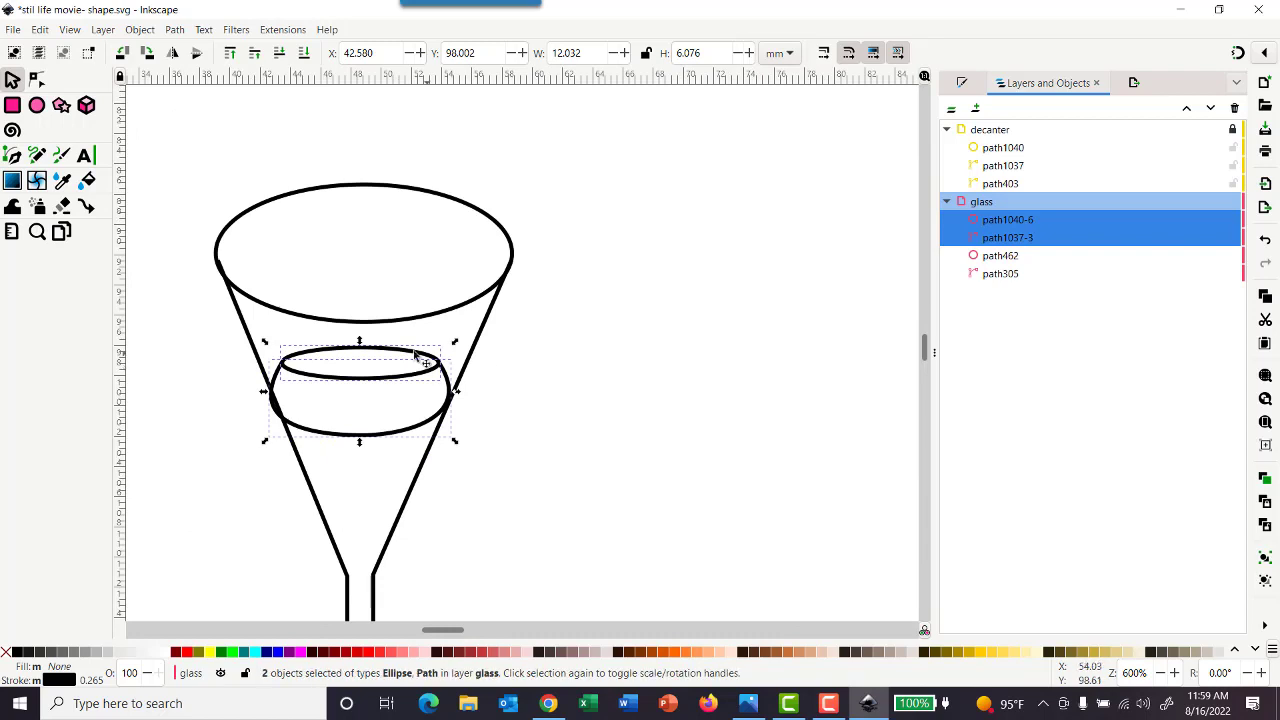
pyautogui.moveTo(359, 342); pyautogui.dragTo(359, 327)
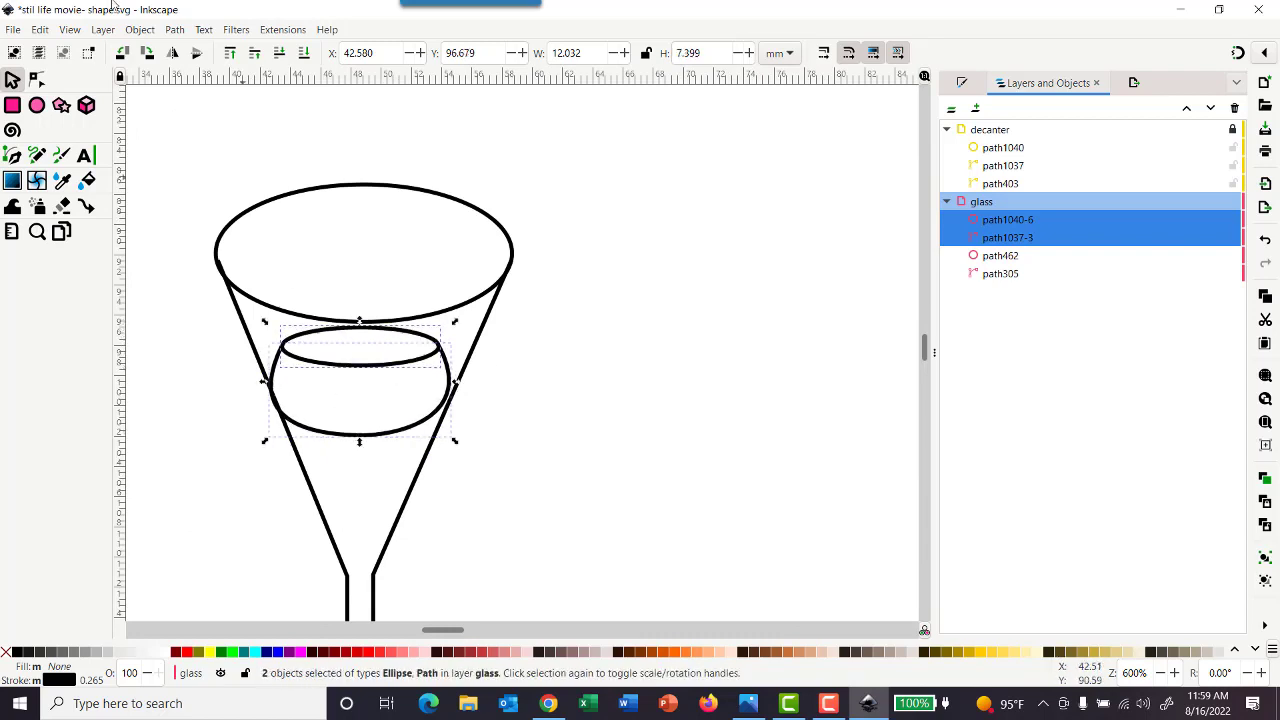
# Convert the pasted liquid shapes to paths and reshape the arc into a deep, narrow curve reaching down toward the stem
pyautogui.click(36, 80)
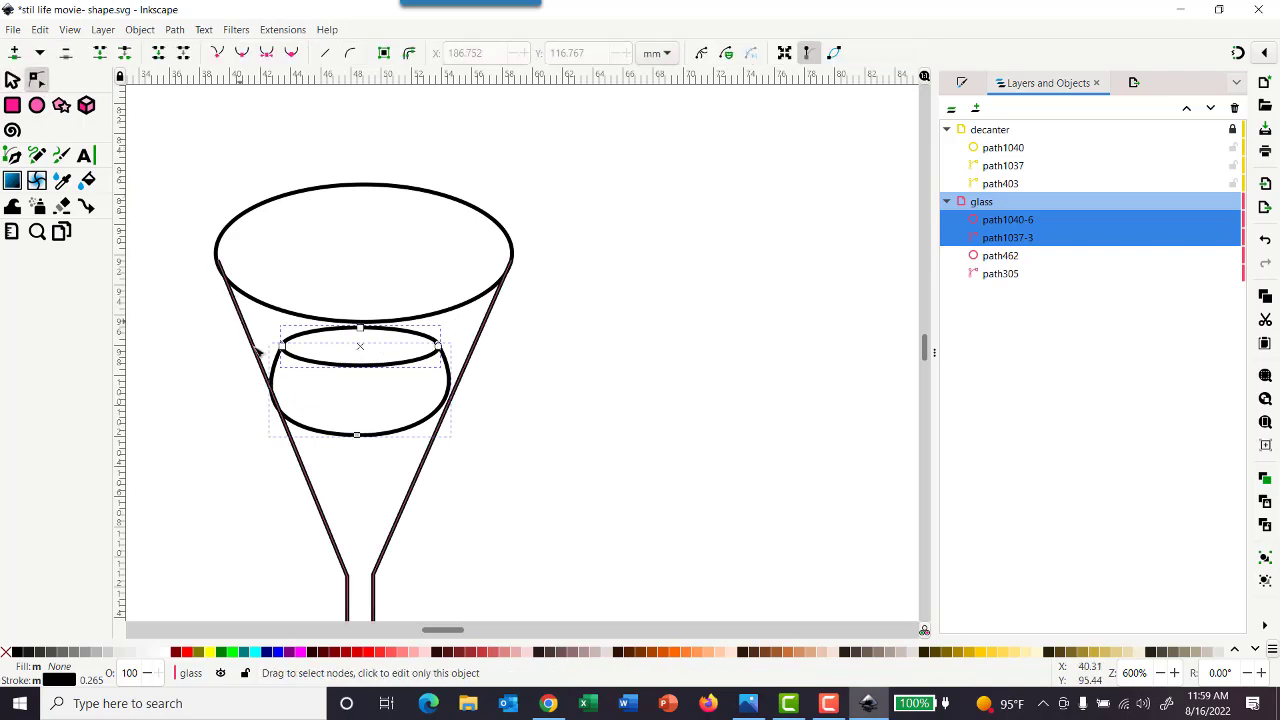
pyautogui.click(174, 30)
pyautogui.click(181, 50)
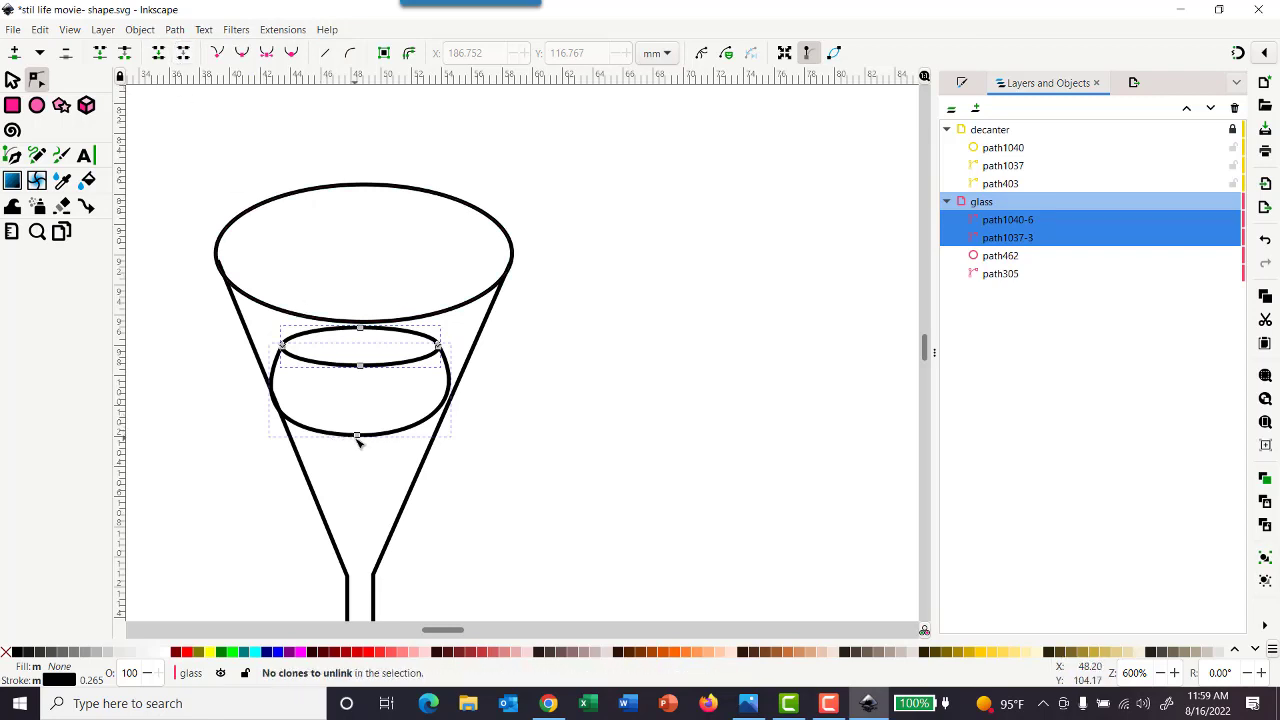
pyautogui.moveTo(357, 437); pyautogui.dragTo(362, 522)
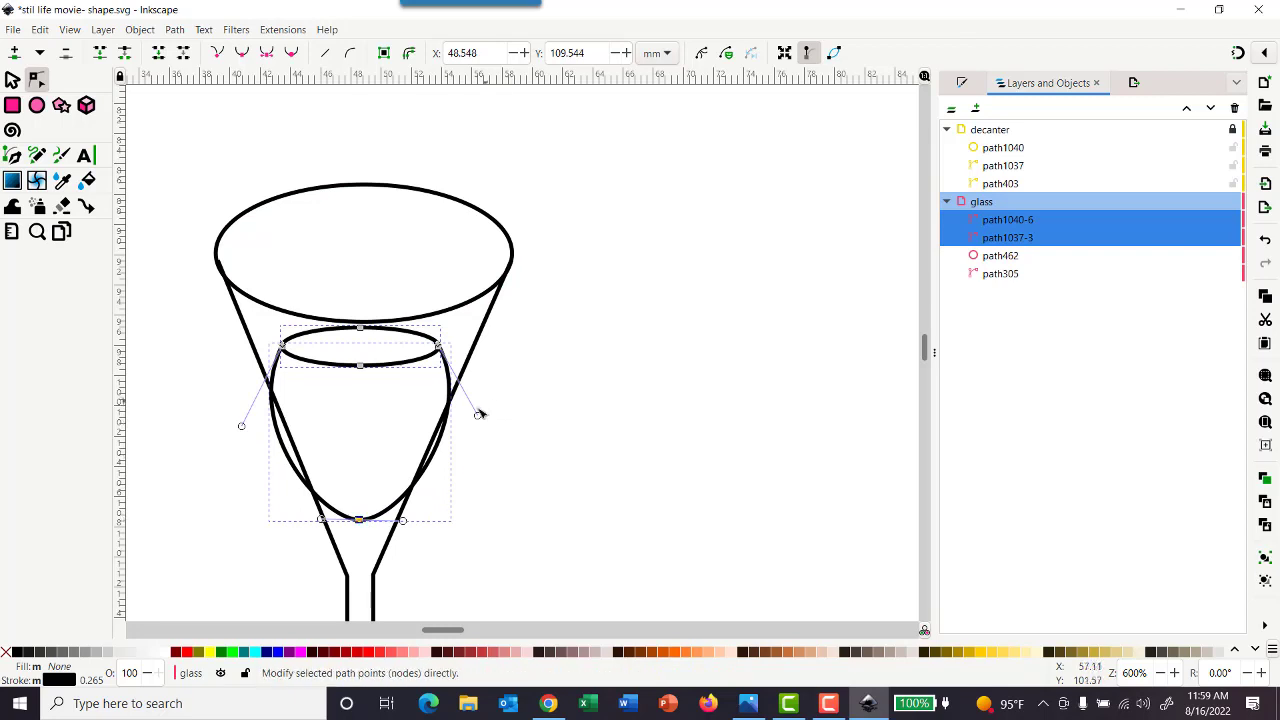
pyautogui.moveTo(476, 418); pyautogui.dragTo(442, 425)
pyautogui.moveTo(243, 427); pyautogui.dragTo(294, 441)
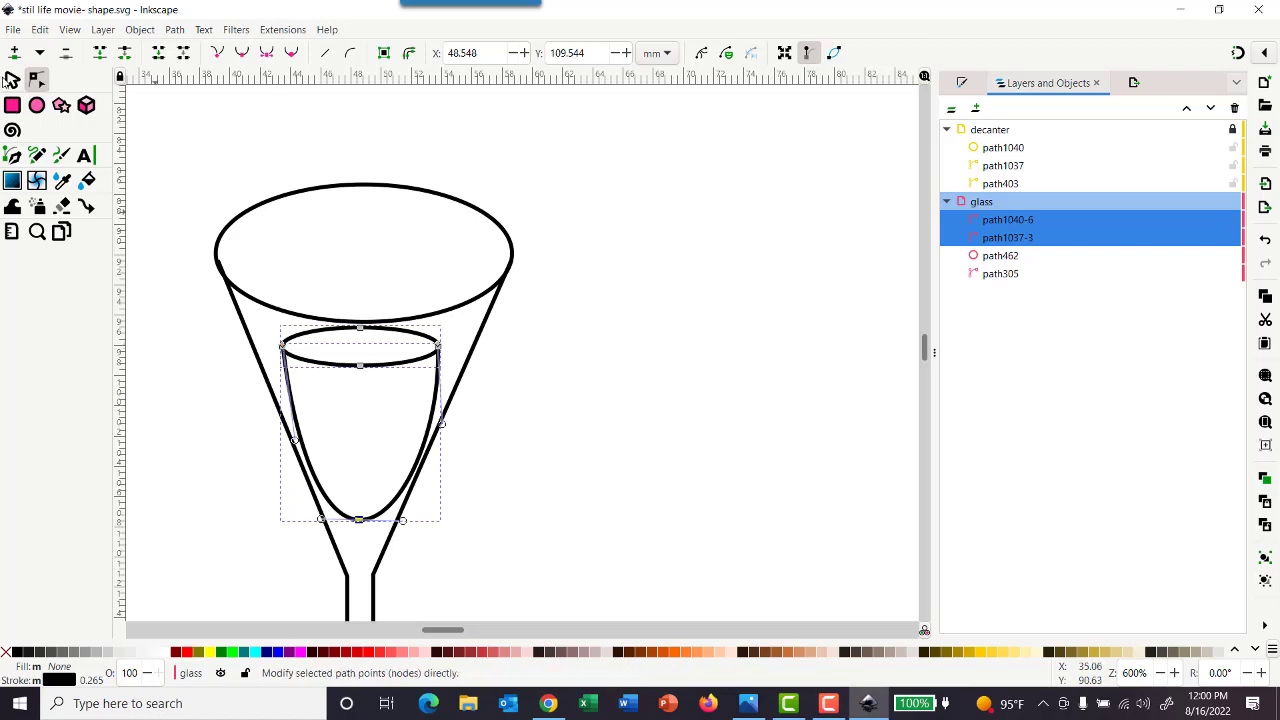
# Align the liquid curve's left end node with the left end of its surface ellipse
pyautogui.click(12, 80)
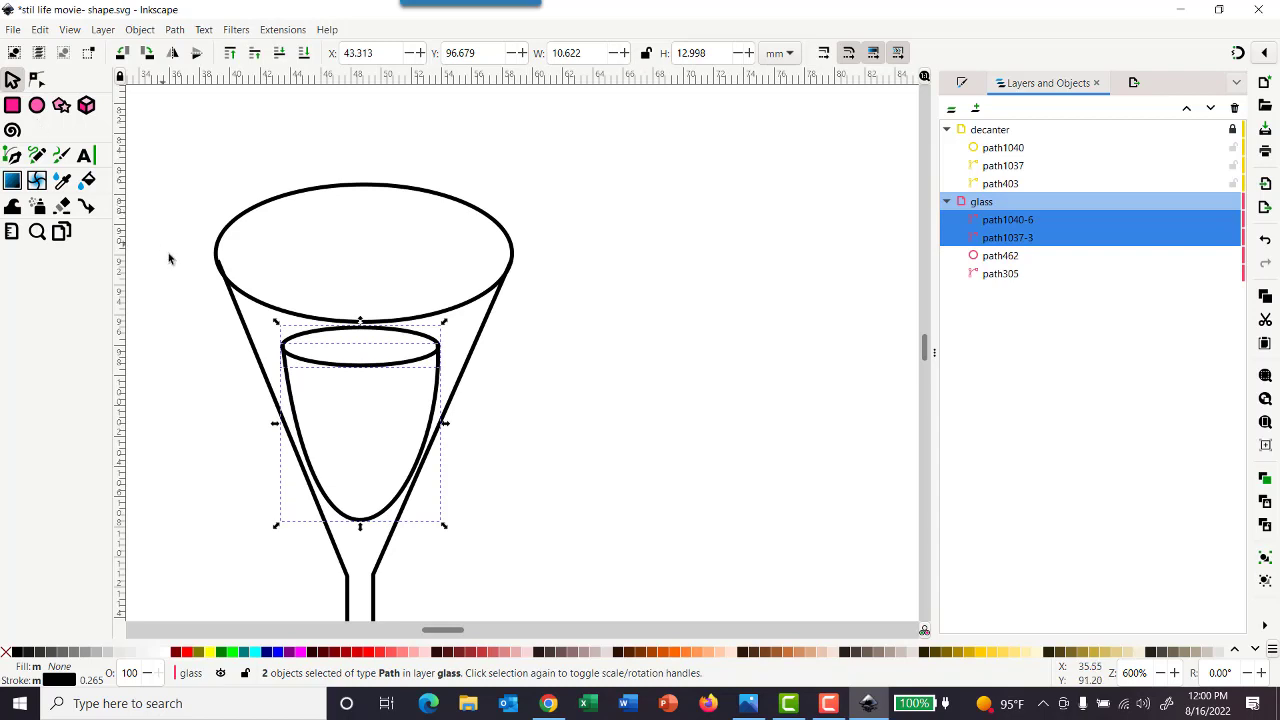
pyautogui.click(36, 79)
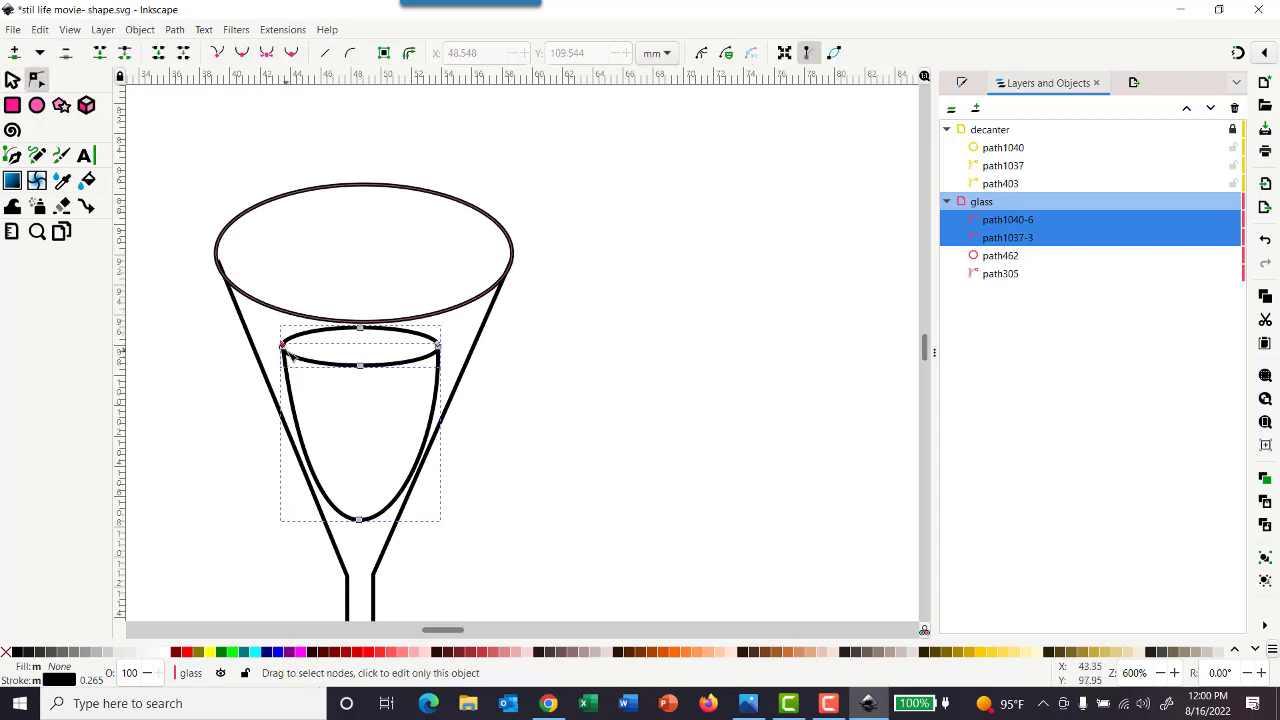
pyautogui.moveTo(283, 347)
pyautogui.mouseDown()
pyautogui.moveTo(260, 346)
pyautogui.moveTo(283, 348)
pyautogui.mouseUp()
pyautogui.press('Escape')
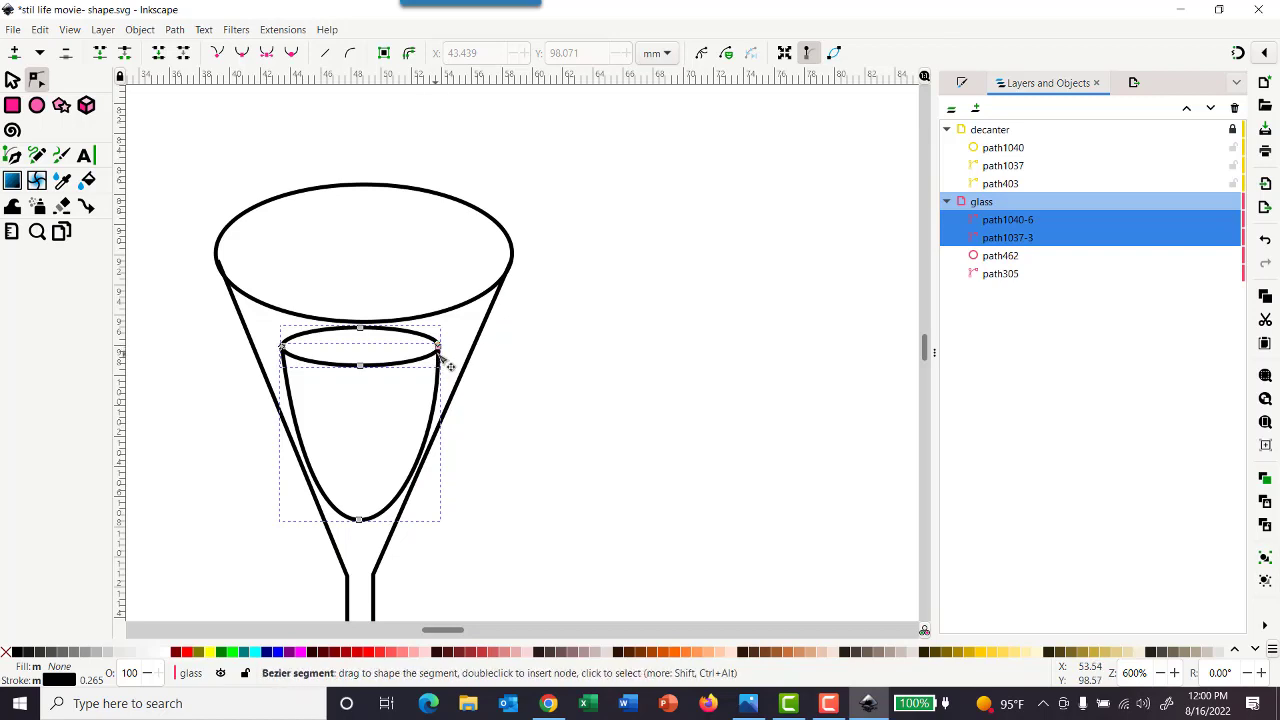
# Move the liquid's right end nodes out near the glass's right wall and bend that side parallel to the wall
pyautogui.moveTo(440, 350); pyautogui.dragTo(471, 349)
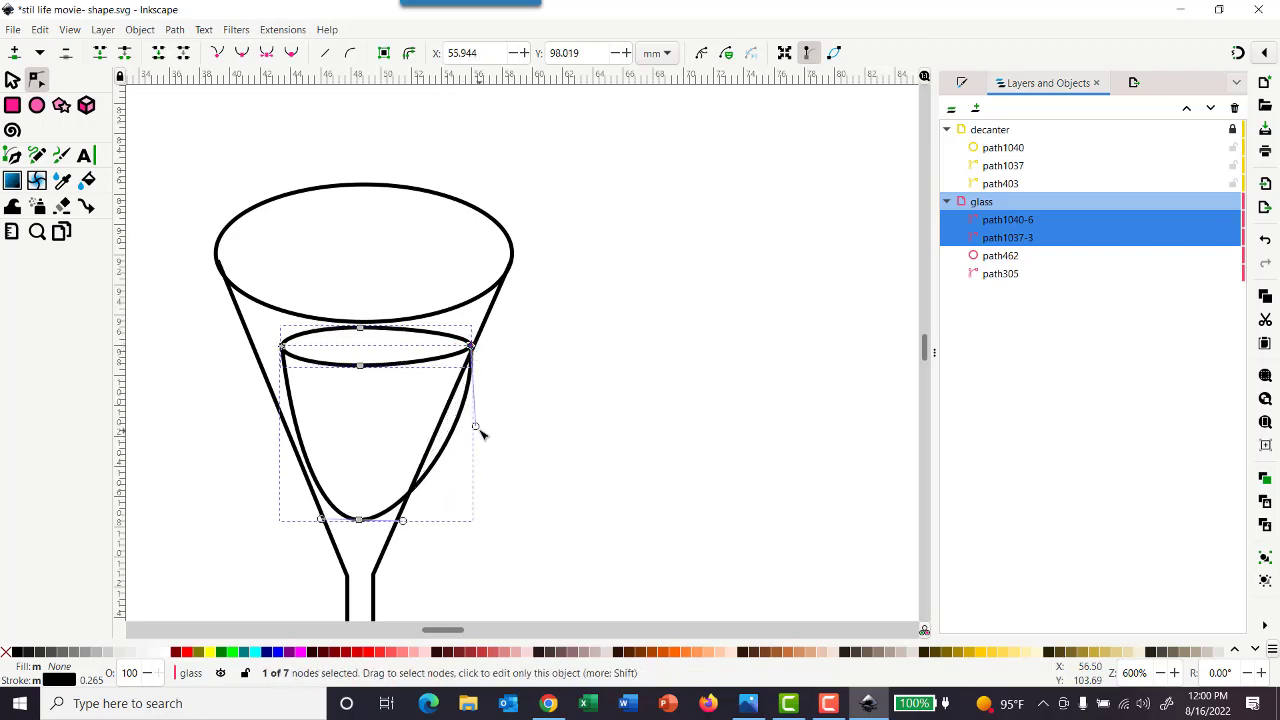
pyautogui.moveTo(474, 426); pyautogui.dragTo(407, 455)
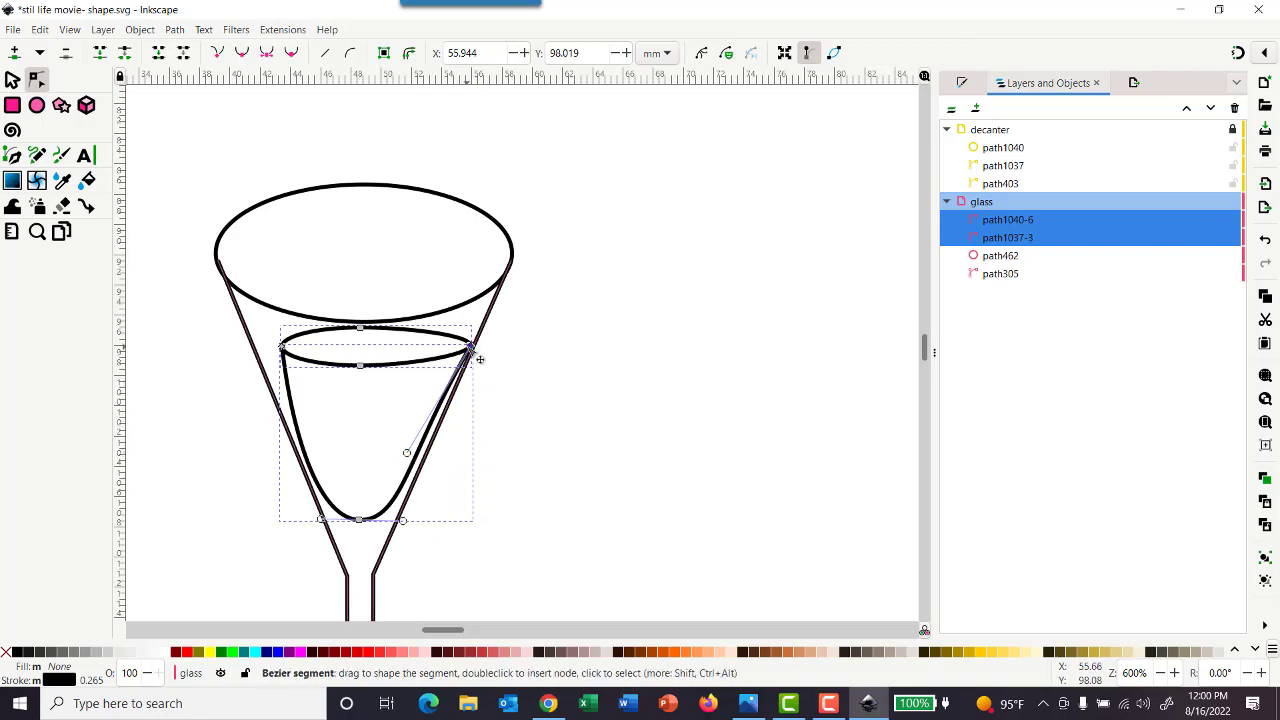
pyautogui.moveTo(471, 347); pyautogui.dragTo(469, 350)
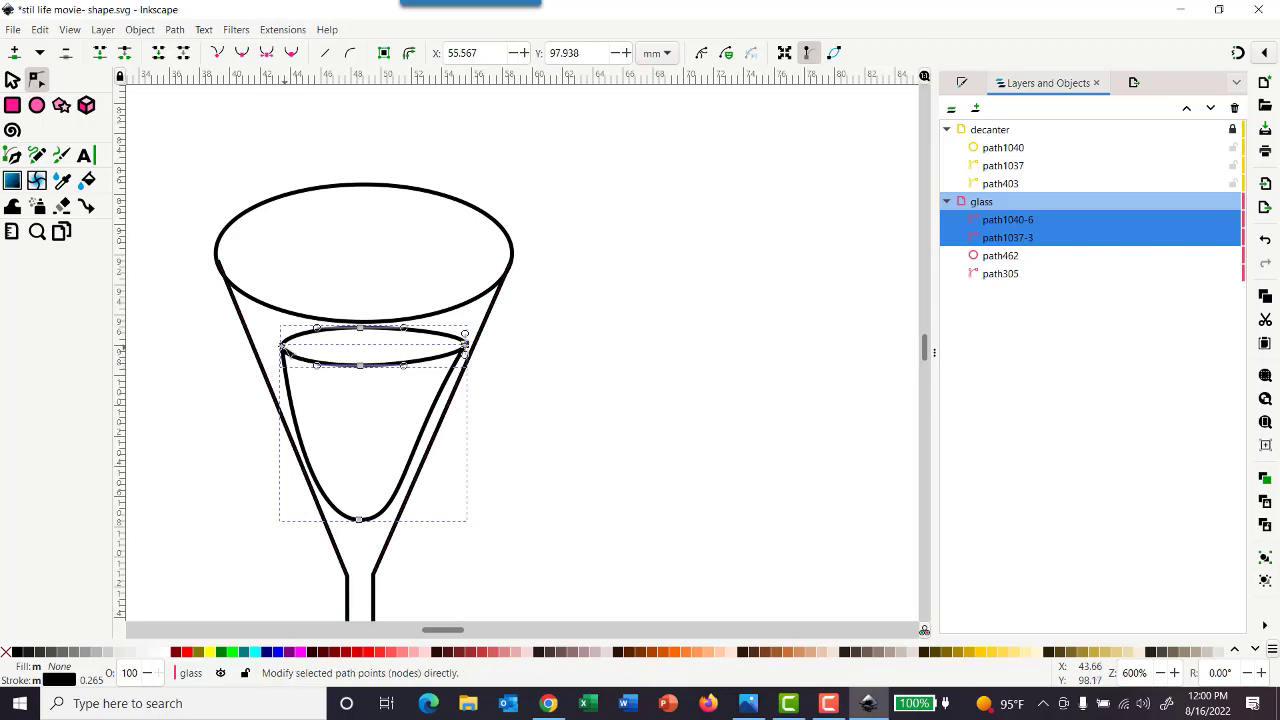
# Move the left end nodes of the liquid curve and surface ellipse out to the glass's left wall, bending the curve parallel to it
pyautogui.moveTo(283, 347); pyautogui.dragTo(263, 350)
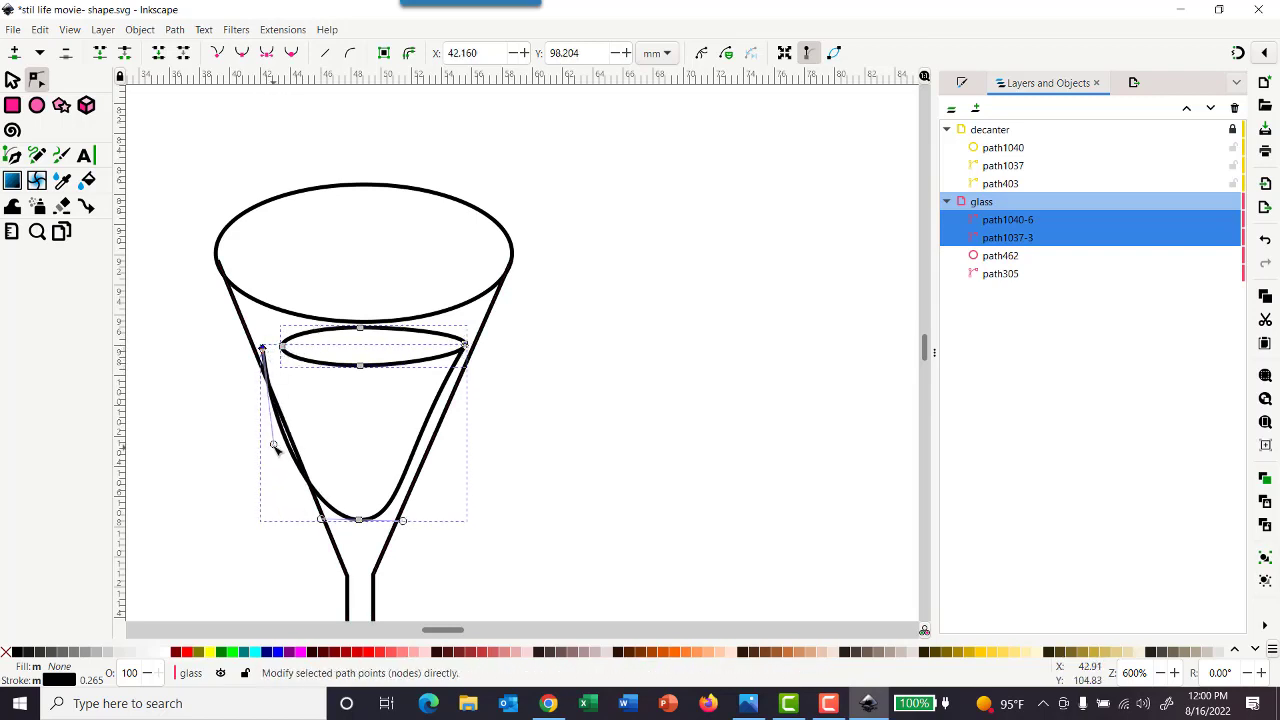
pyautogui.moveTo(273, 443); pyautogui.dragTo(300, 440)
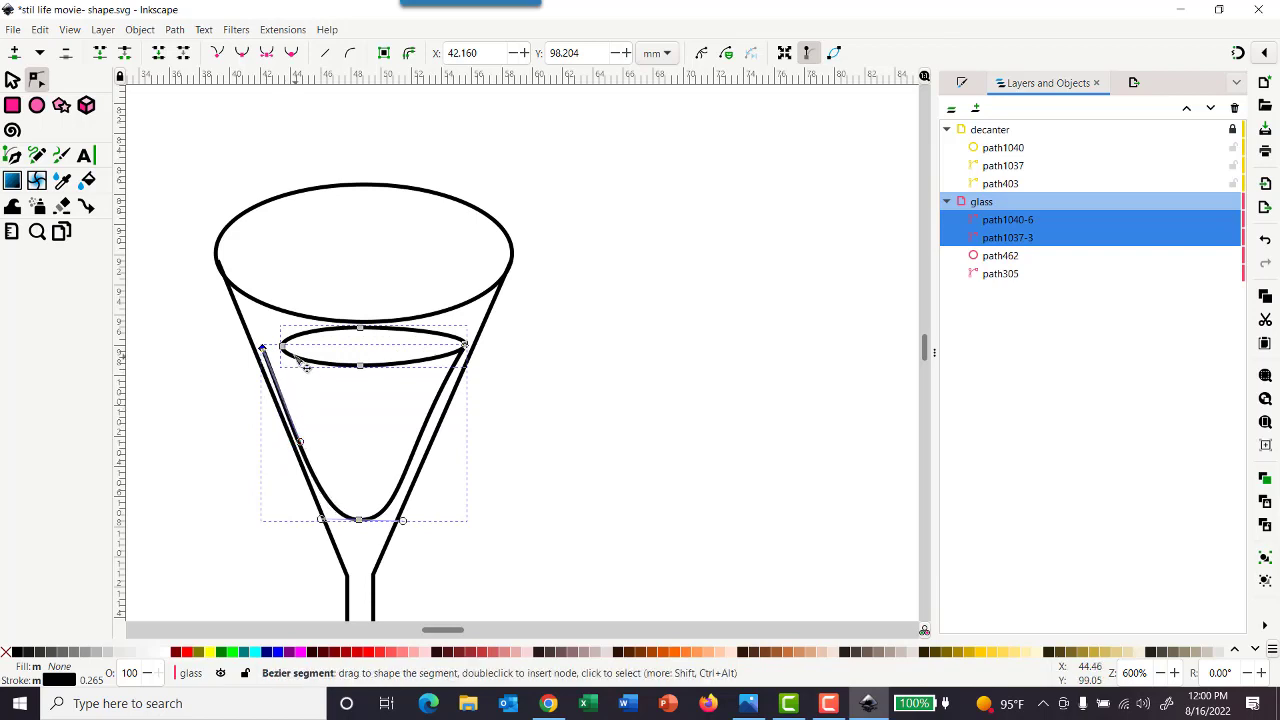
pyautogui.moveTo(283, 347); pyautogui.dragTo(262, 347)
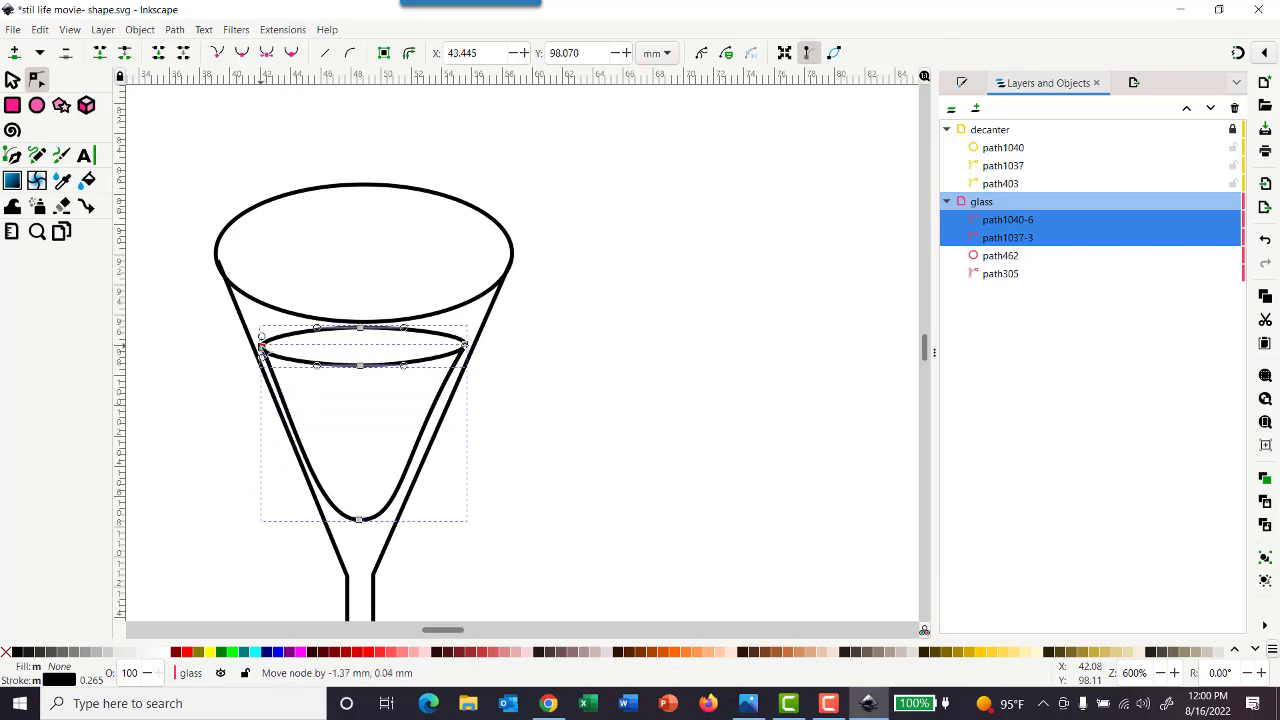
pyautogui.click(706, 374)
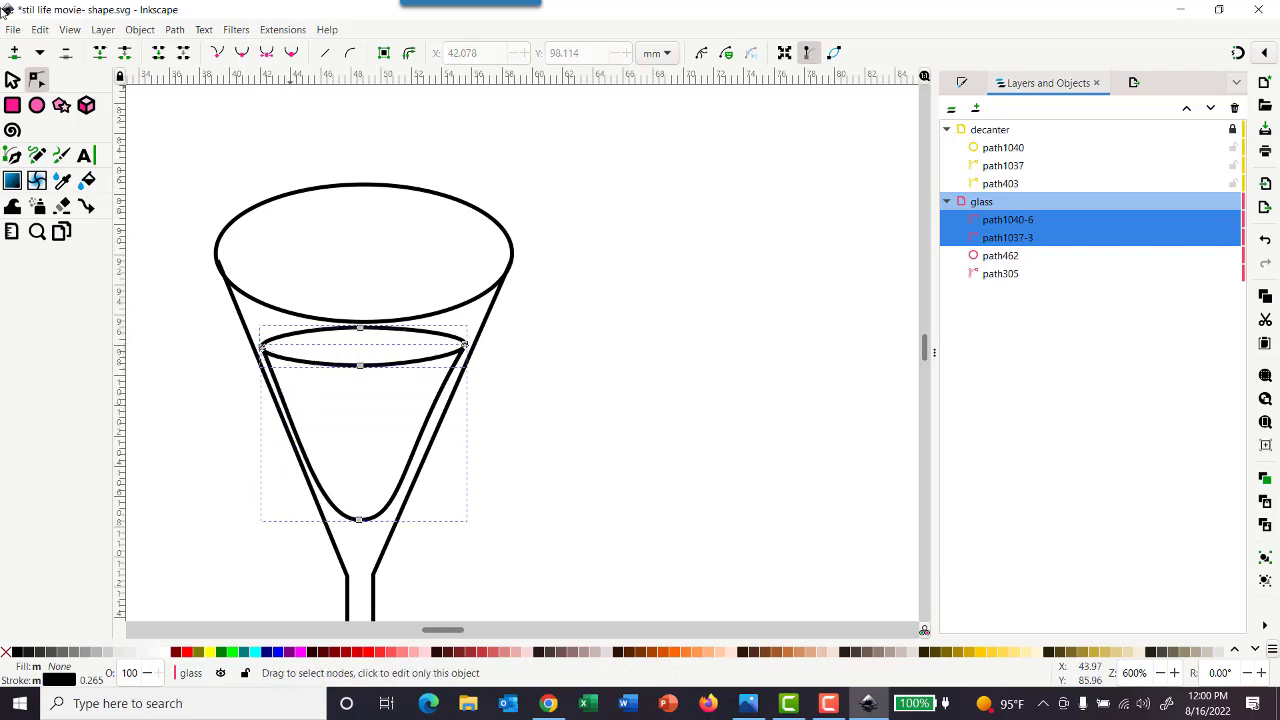
pyautogui.click(12, 81)
pyautogui.click(645, 268)
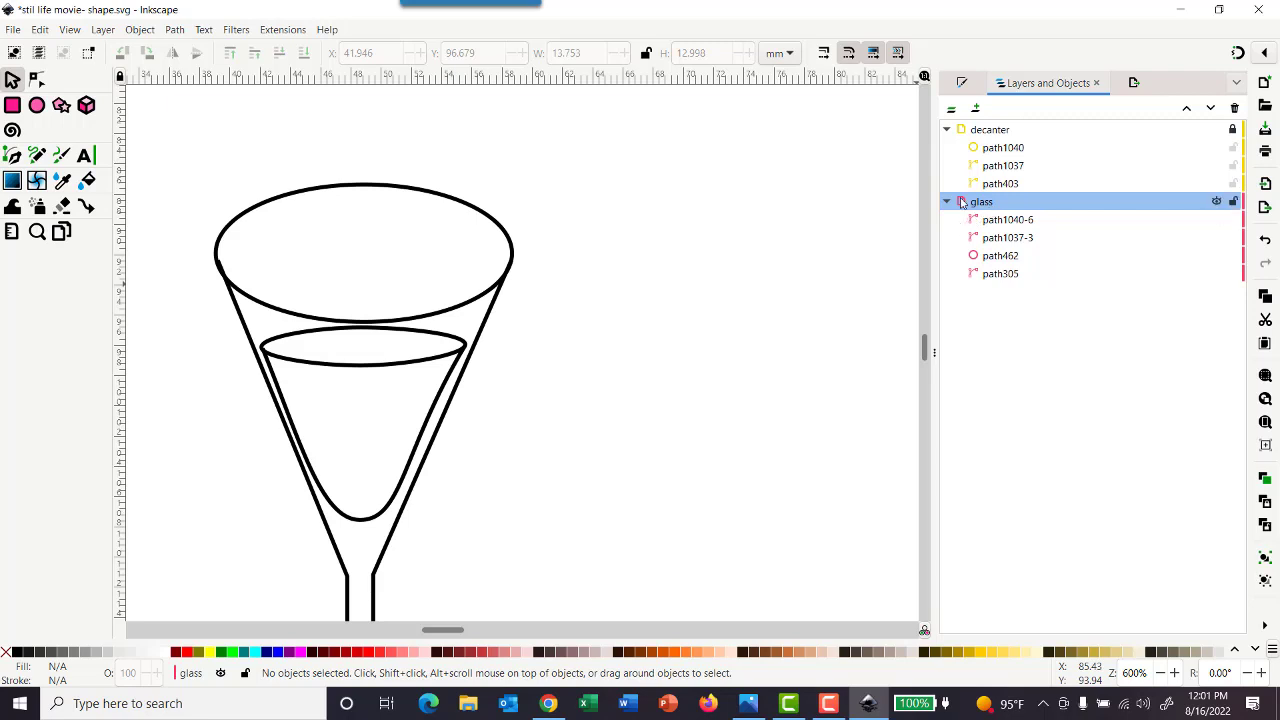
# Flatten the glass's rim ellipse to about 3.9 mm tall, keeping its upper edge in place
pyautogui.keyDown('ctrl'); pyautogui.scroll(-5, 779, 247); pyautogui.keyUp('ctrl')
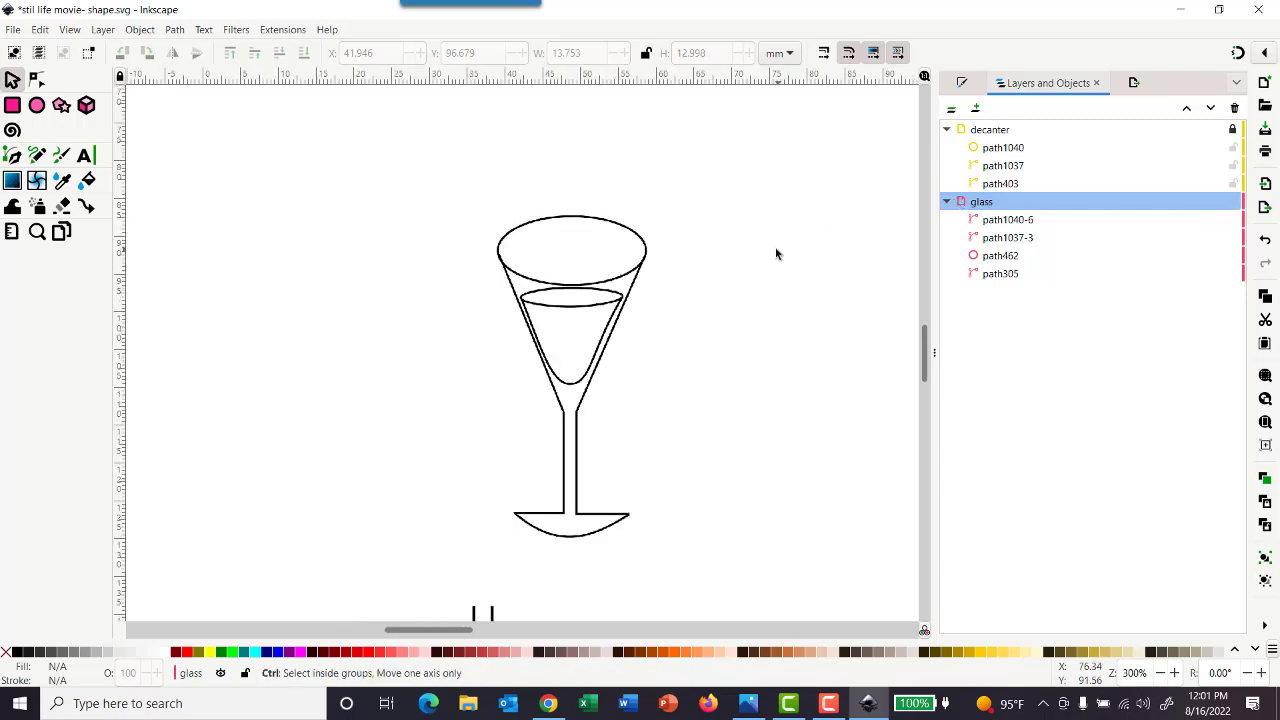
pyautogui.scroll(3, 772, 252)
pyautogui.hscroll(5, 775, 254)
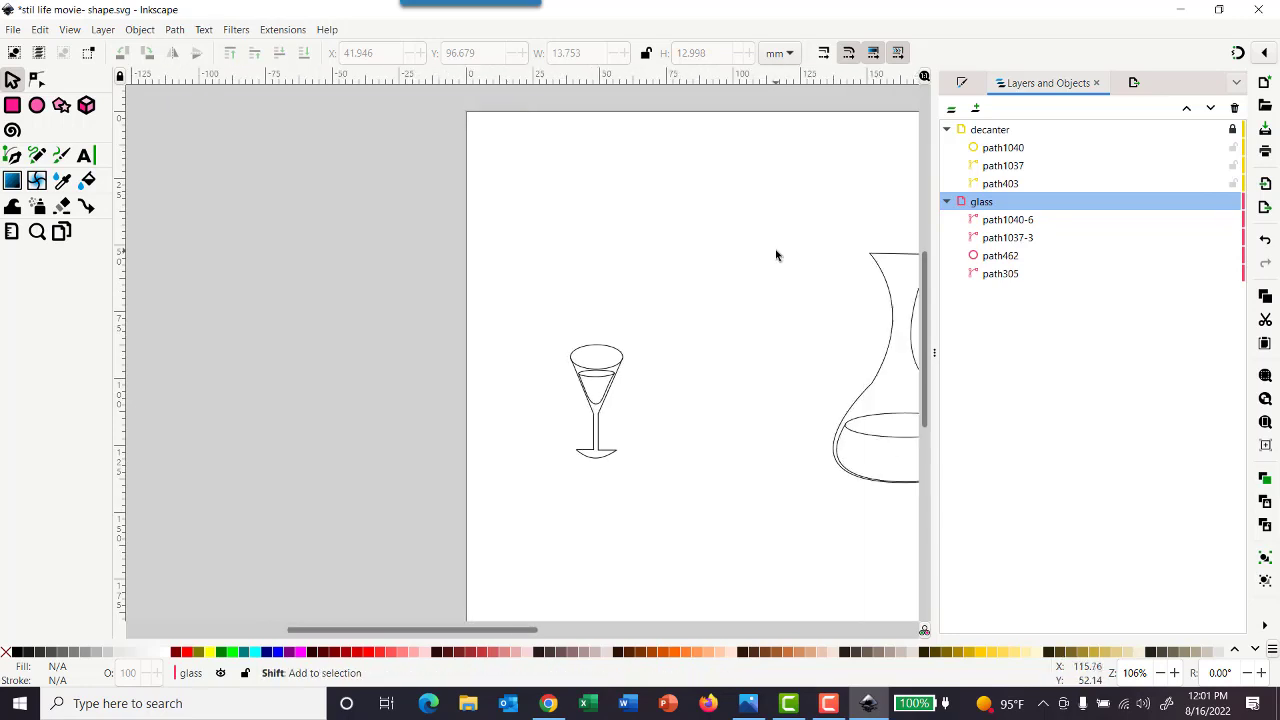
pyautogui.hscroll(2, 778, 254)
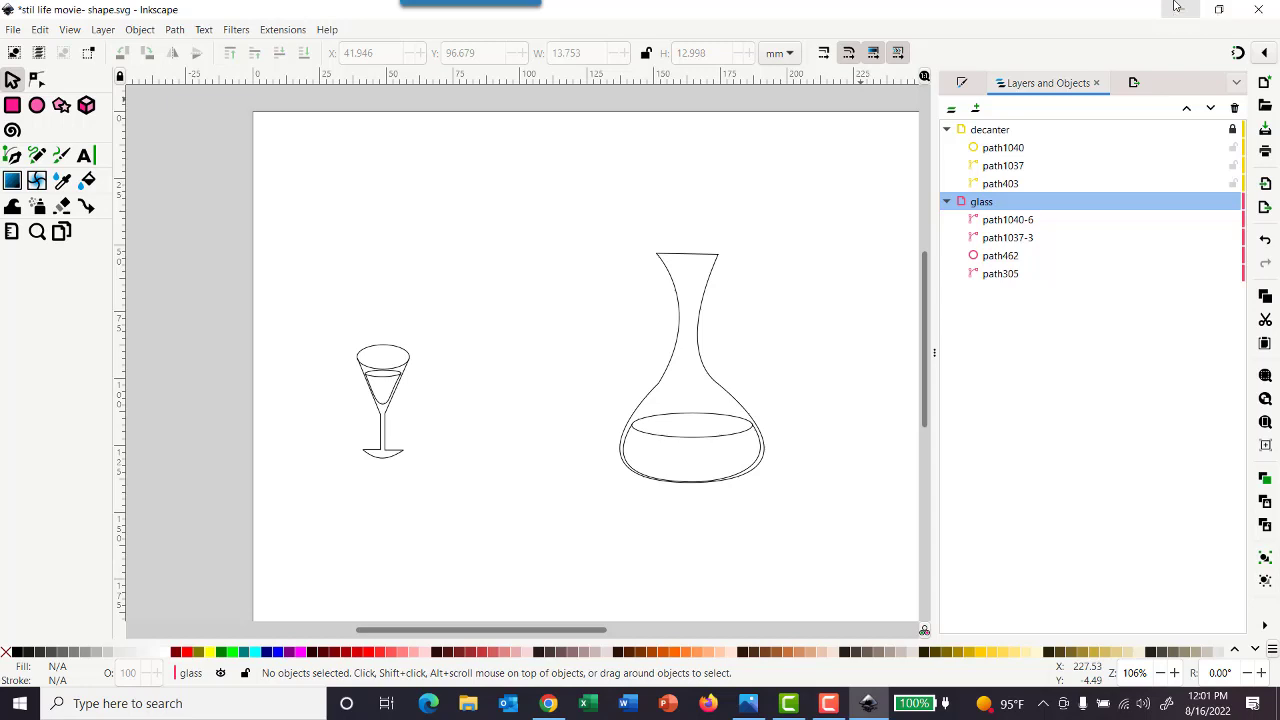
pyautogui.click(389, 352)
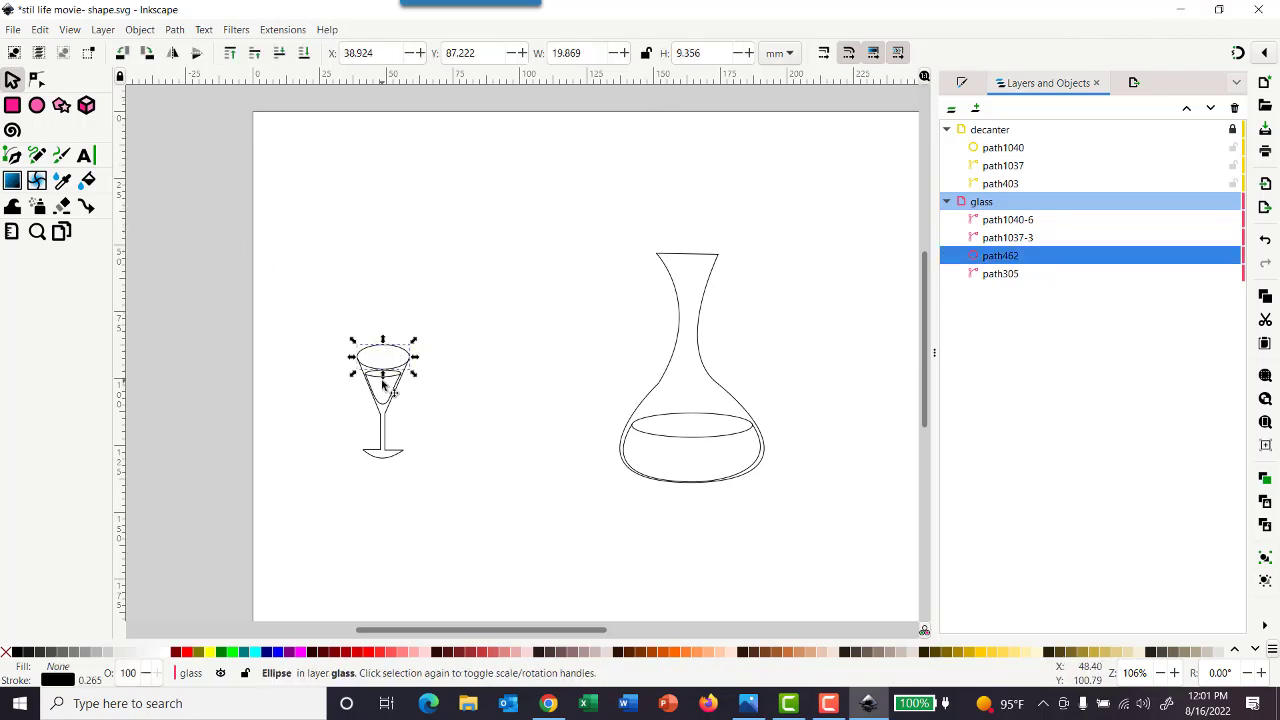
pyautogui.moveTo(382, 380); pyautogui.dragTo(383, 376)
pyautogui.moveTo(383, 372); pyautogui.dragTo(383, 358)
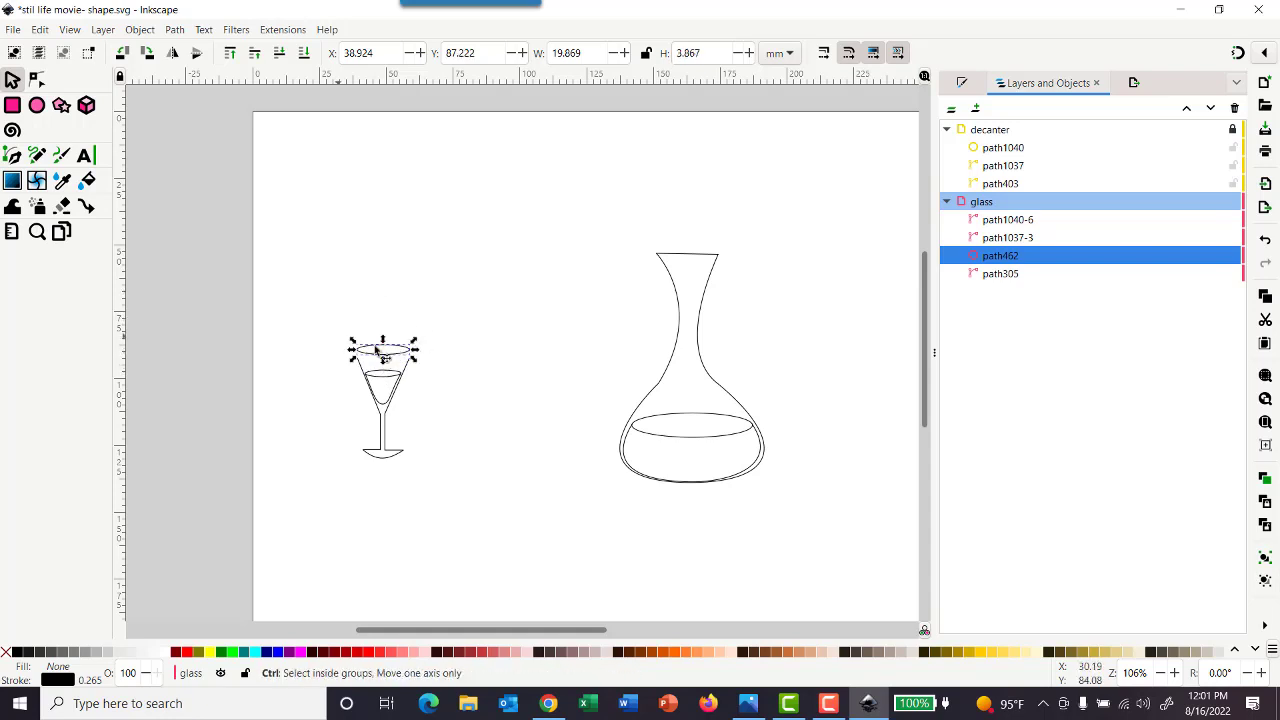
# Move the flattened rim ellipse down to meet the tops of the glass's sides, at about X 38.99, Y 90.18 mm
pyautogui.keyDown('ctrl'); pyautogui.scroll(6, 422, 330); pyautogui.keyUp('ctrl')
pyautogui.press('Down')
pyautogui.press('Down')
pyautogui.press('Down')
pyautogui.press('Down')
pyautogui.press('Down')
pyautogui.press('Down')
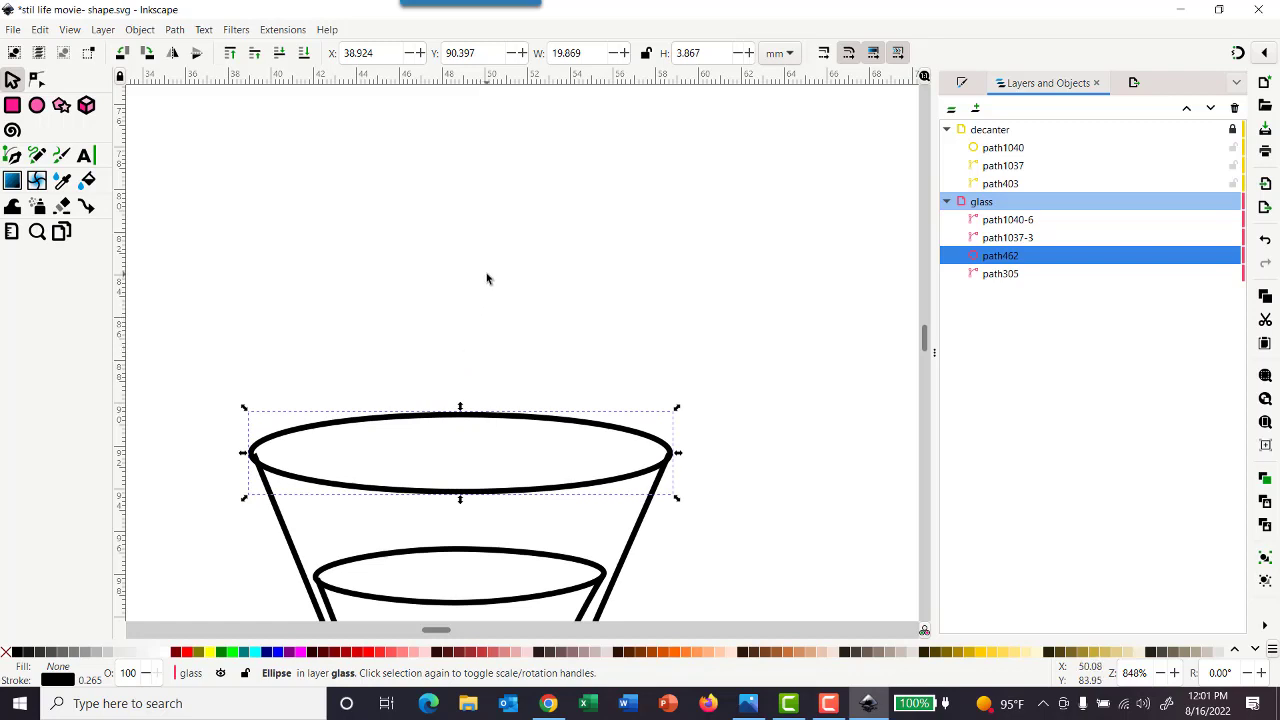
pyautogui.press('Up')
pyautogui.moveTo(432, 420); pyautogui.dragTo(460, 497)
pyautogui.click(455, 485)
pyautogui.click(738, 244)
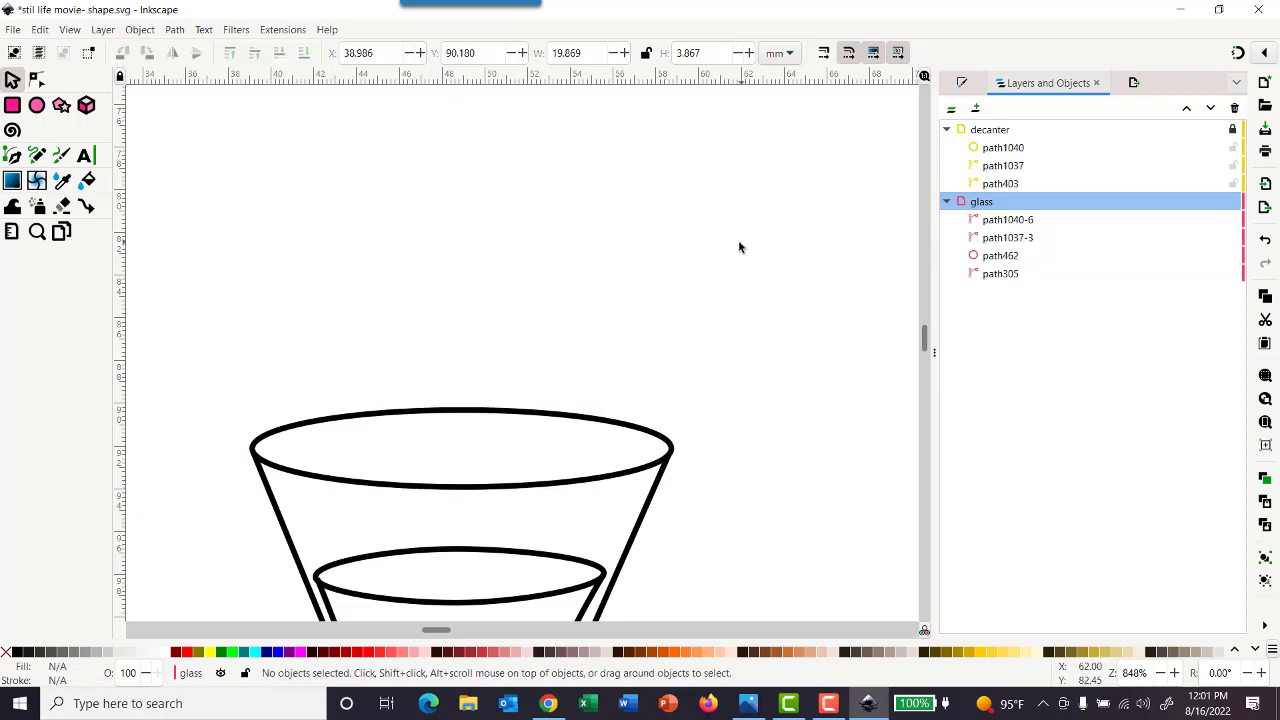
# Lock the glass layer to protect the finished glass from further edits
pyautogui.keyDown('ctrl'); pyautogui.scroll(-4, 764, 358); pyautogui.keyUp('ctrl')
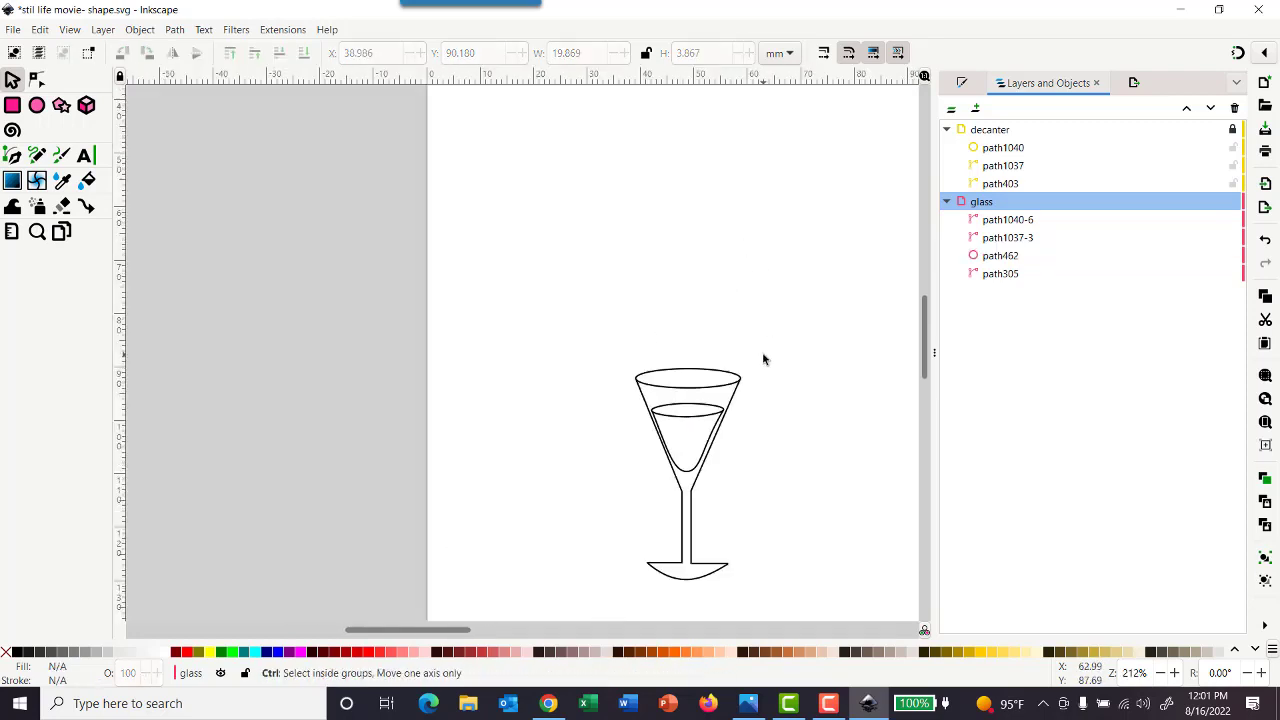
pyautogui.hscroll(3, 782, 358)
pyautogui.keyDown('ctrl'); pyautogui.scroll(-3, 790, 363); pyautogui.keyUp('ctrl')
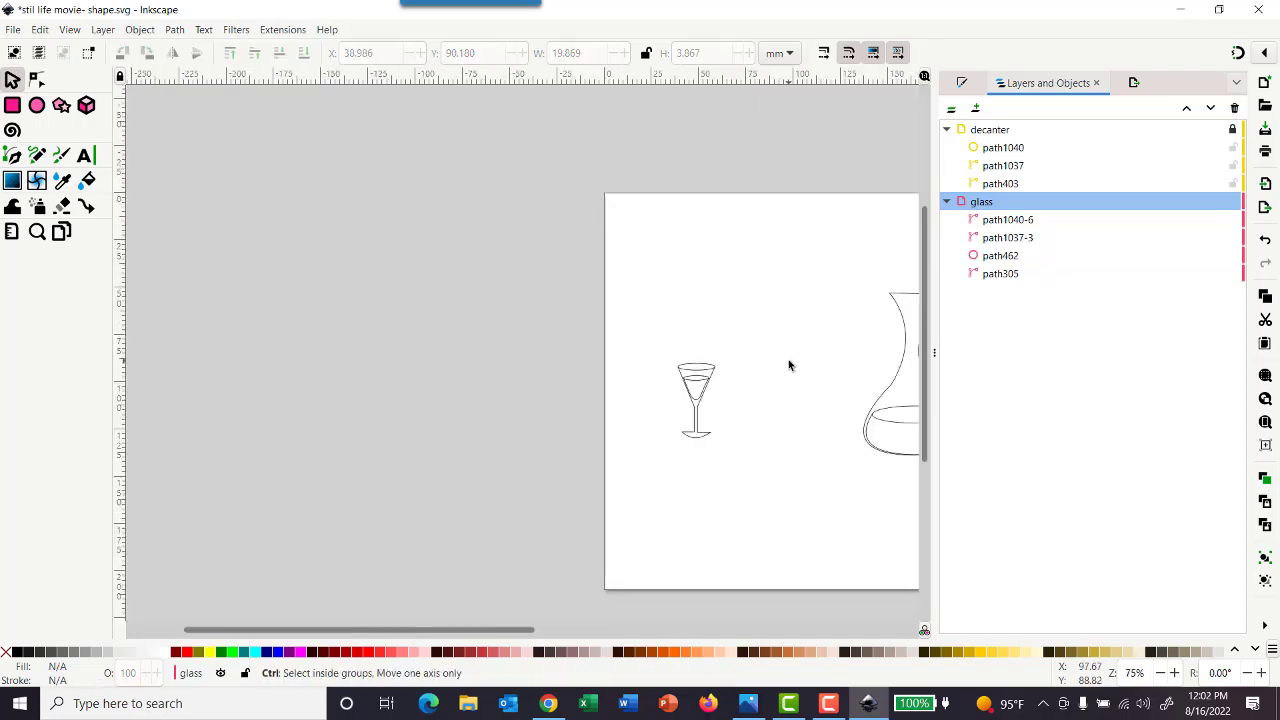
pyautogui.keyDown('ctrl'); pyautogui.scroll(-2, 860, 380); pyautogui.keyUp('ctrl')
pyautogui.hscroll(2, 851, 377)
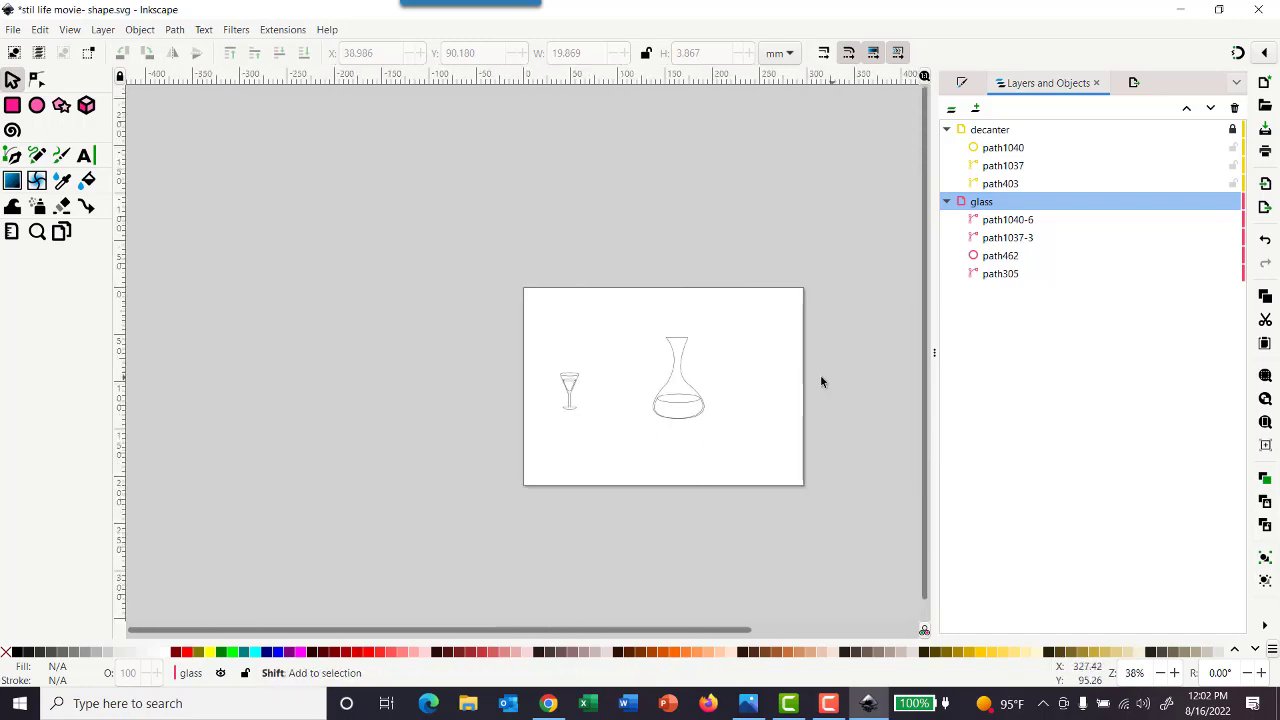
pyautogui.keyDown('ctrl'); pyautogui.scroll(4, 620, 403); pyautogui.keyUp('ctrl')
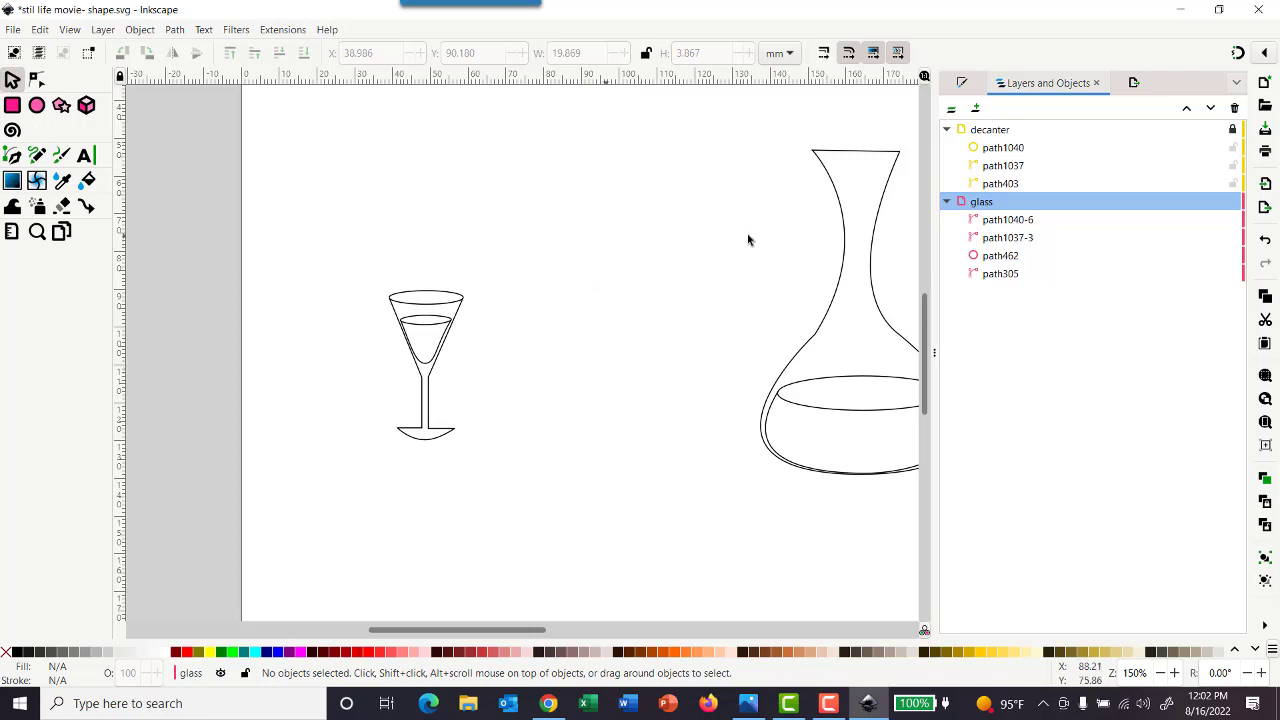
pyautogui.click(1234, 203)
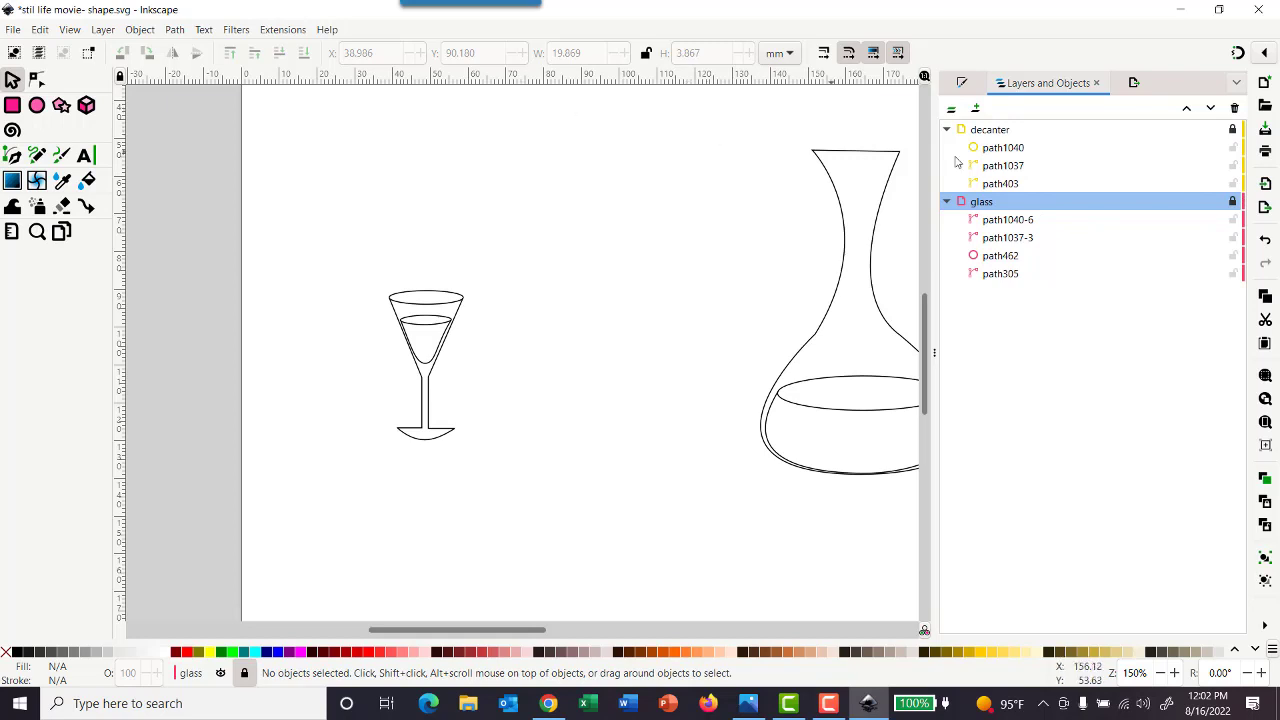
# Add a new layer named Bowl above the glass layer
pyautogui.click(975, 107)
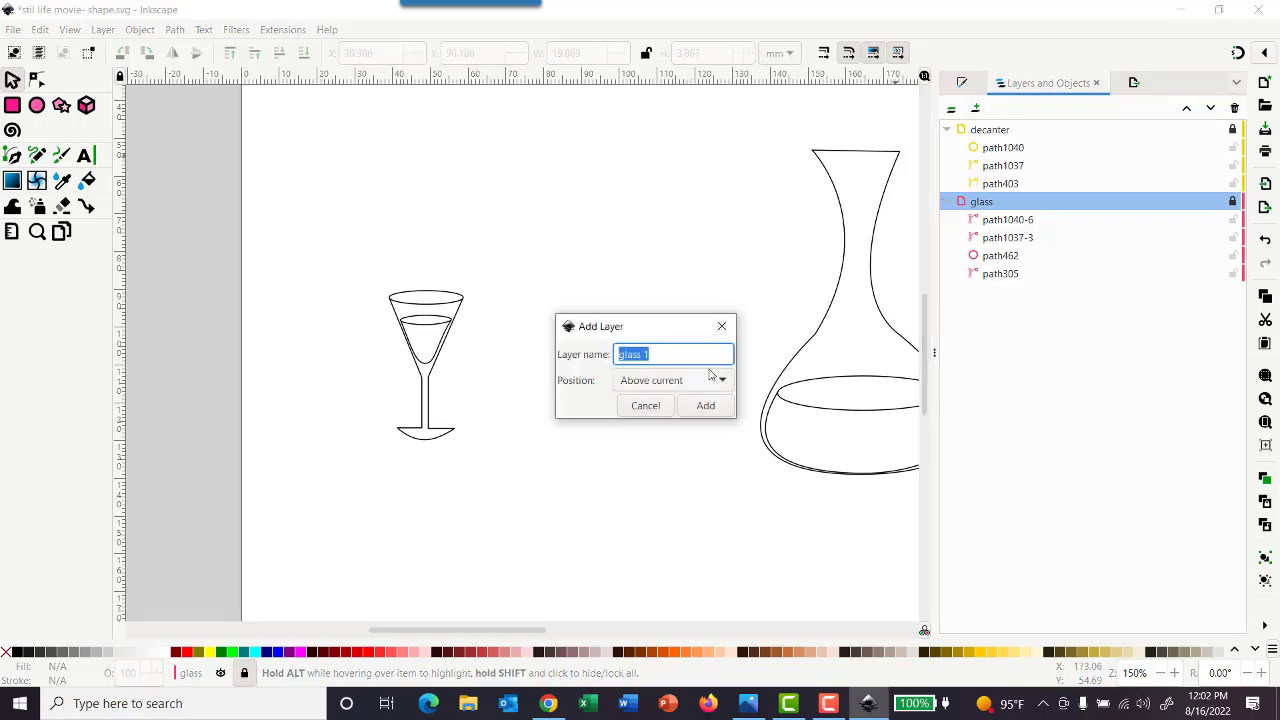
pyautogui.write('Bowl')
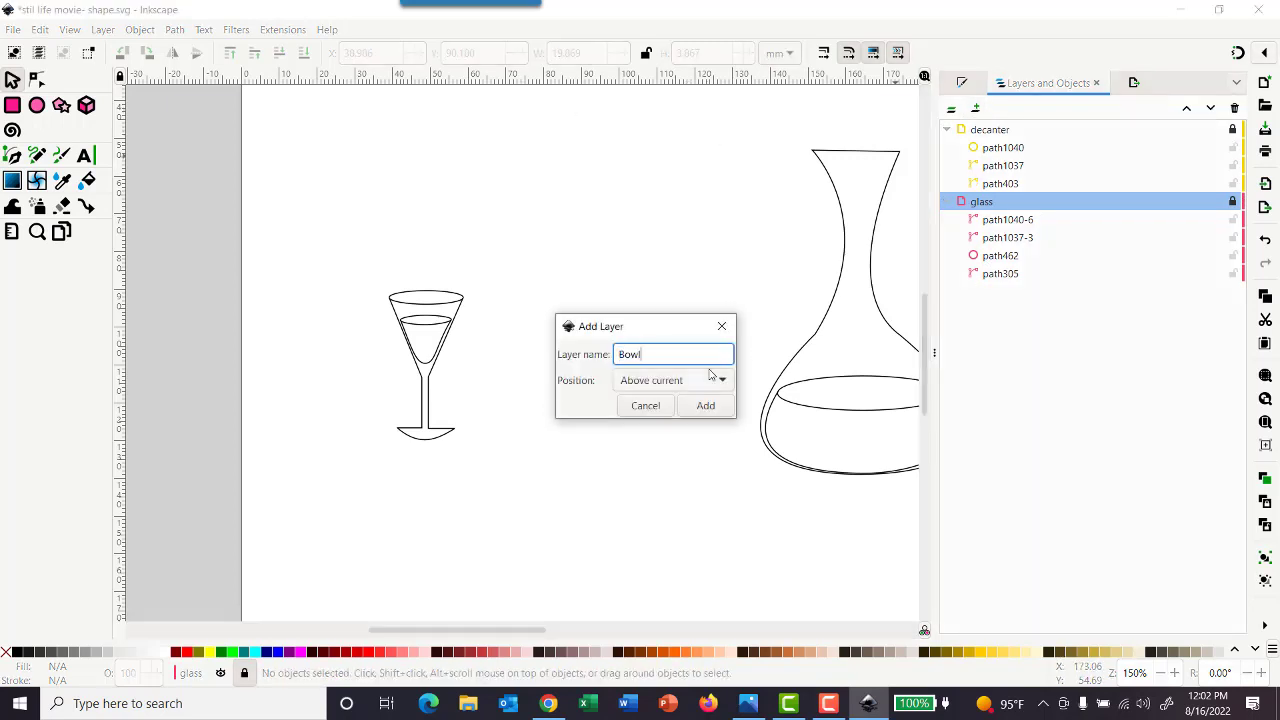
pyautogui.press('Return')
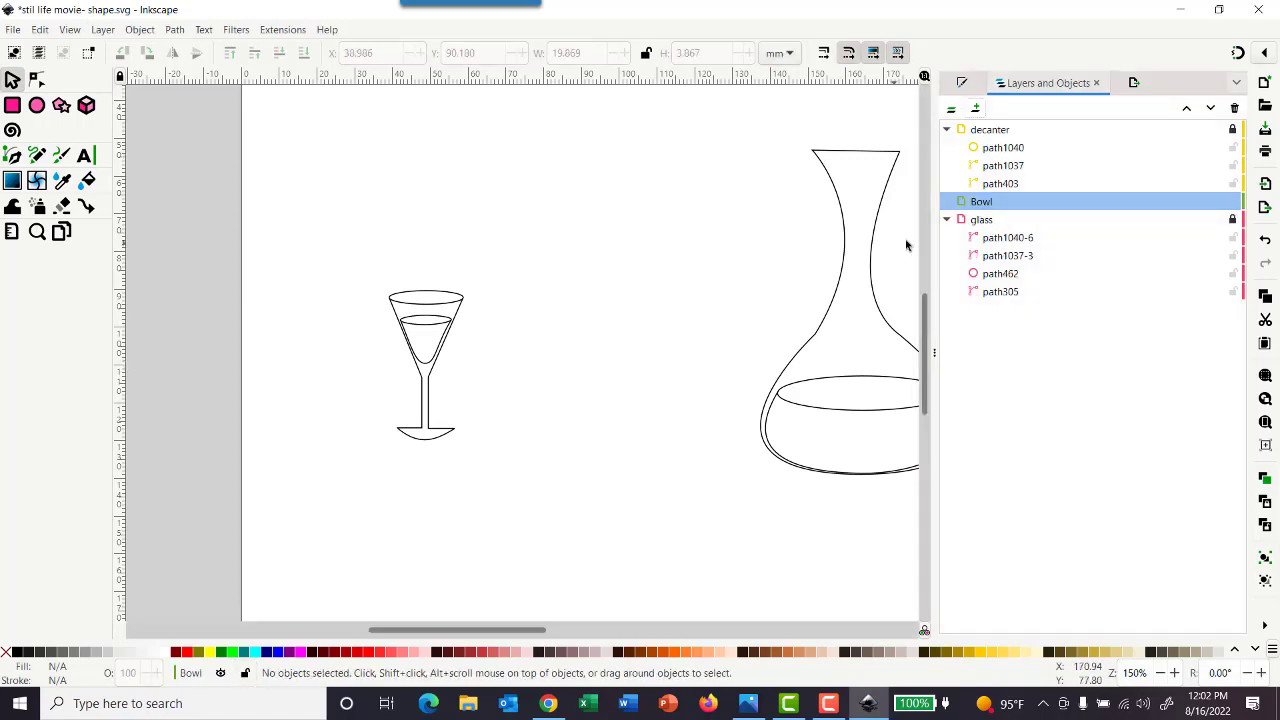
# Hide the decanter and glass layers, keeping the Bowl layer visible
pyautogui.click(1217, 201)
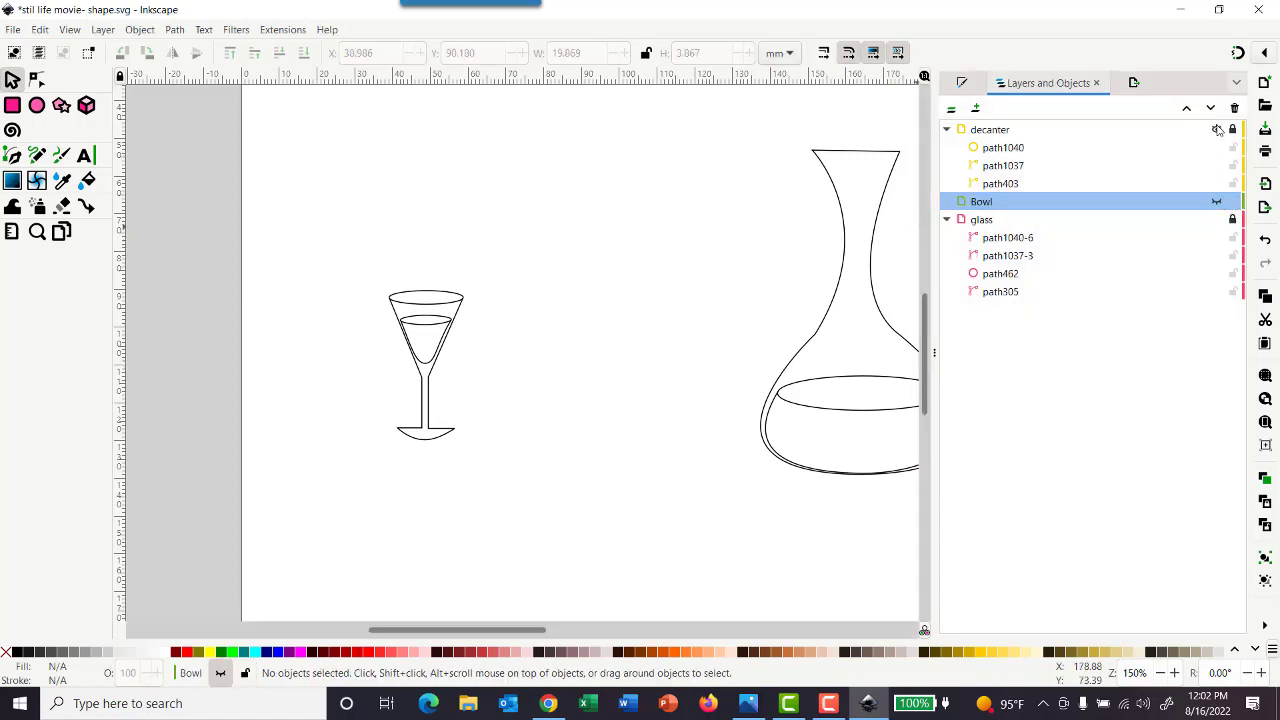
pyautogui.click(1216, 129)
pyautogui.click(1217, 201)
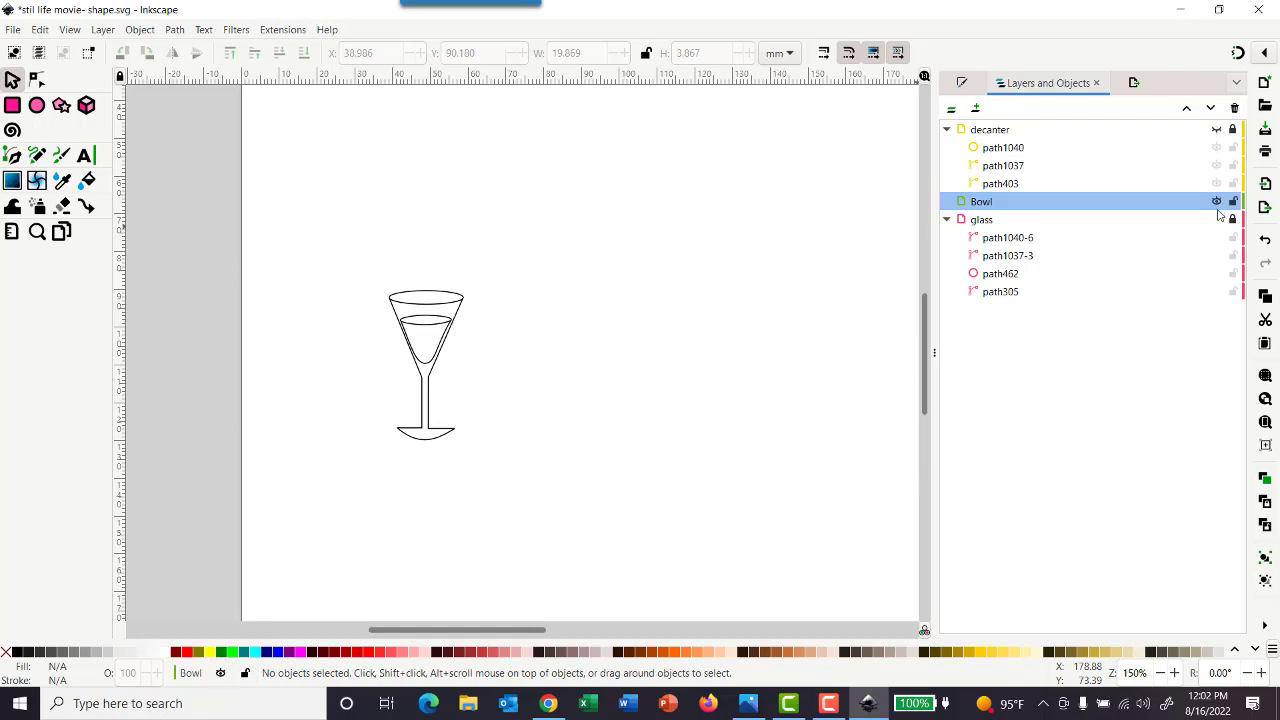
pyautogui.click(1216, 219)
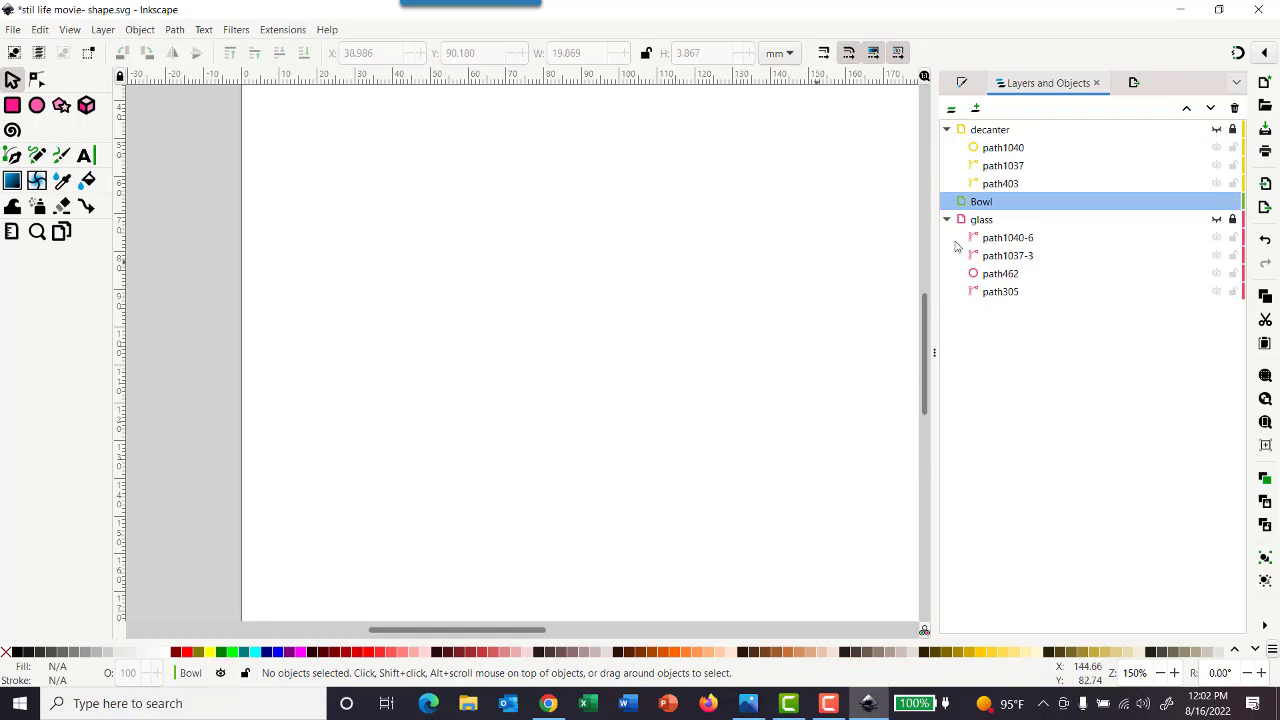
# On the Bowl layer, draw three overlapping, vertically stacked ellipses with radii of about 32.5 × 16.2, 23.1 × 11.6 and 9.4 × 18.9 mm
pyautogui.click(1006, 204)
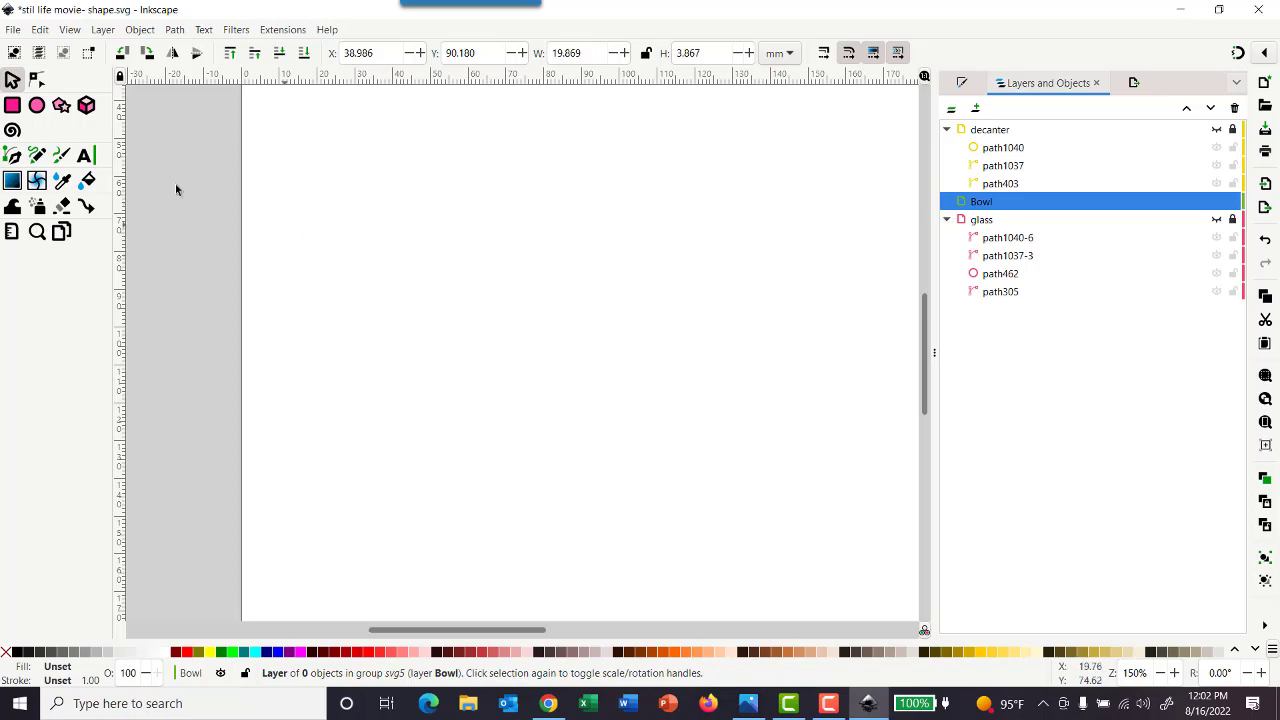
pyautogui.click(37, 107)
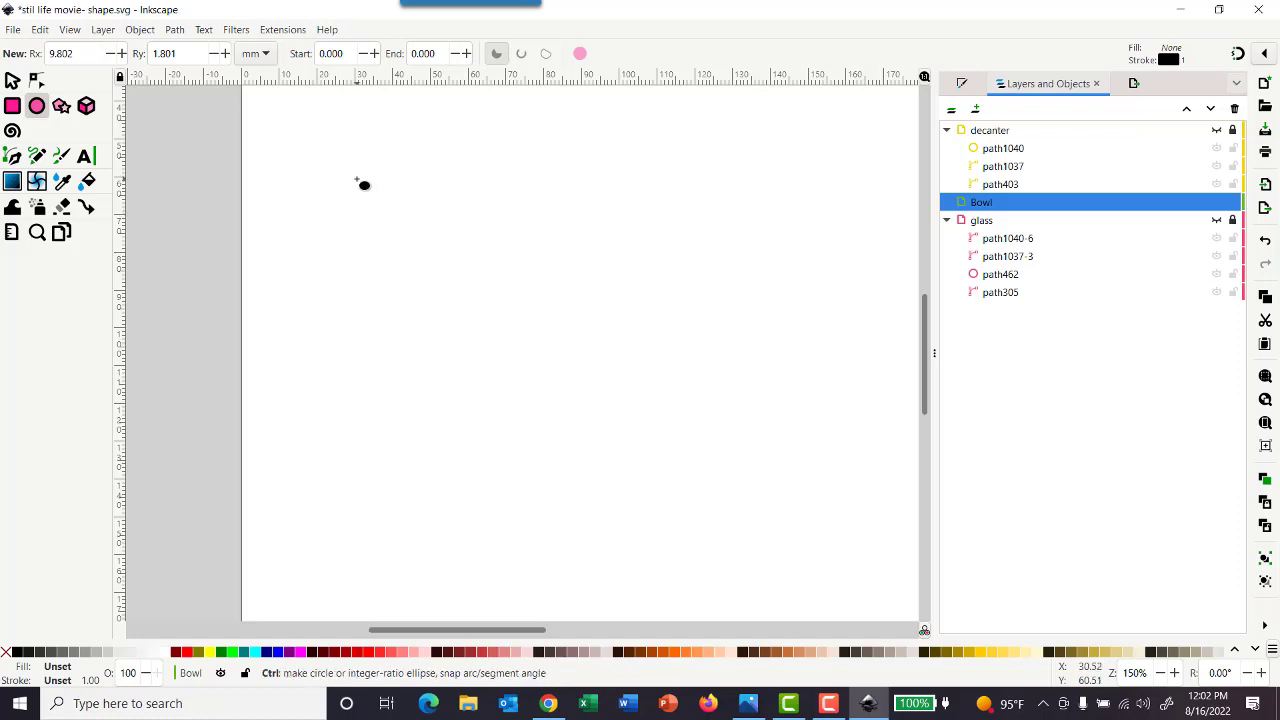
pyautogui.moveTo(356, 178); pyautogui.dragTo(660, 300)
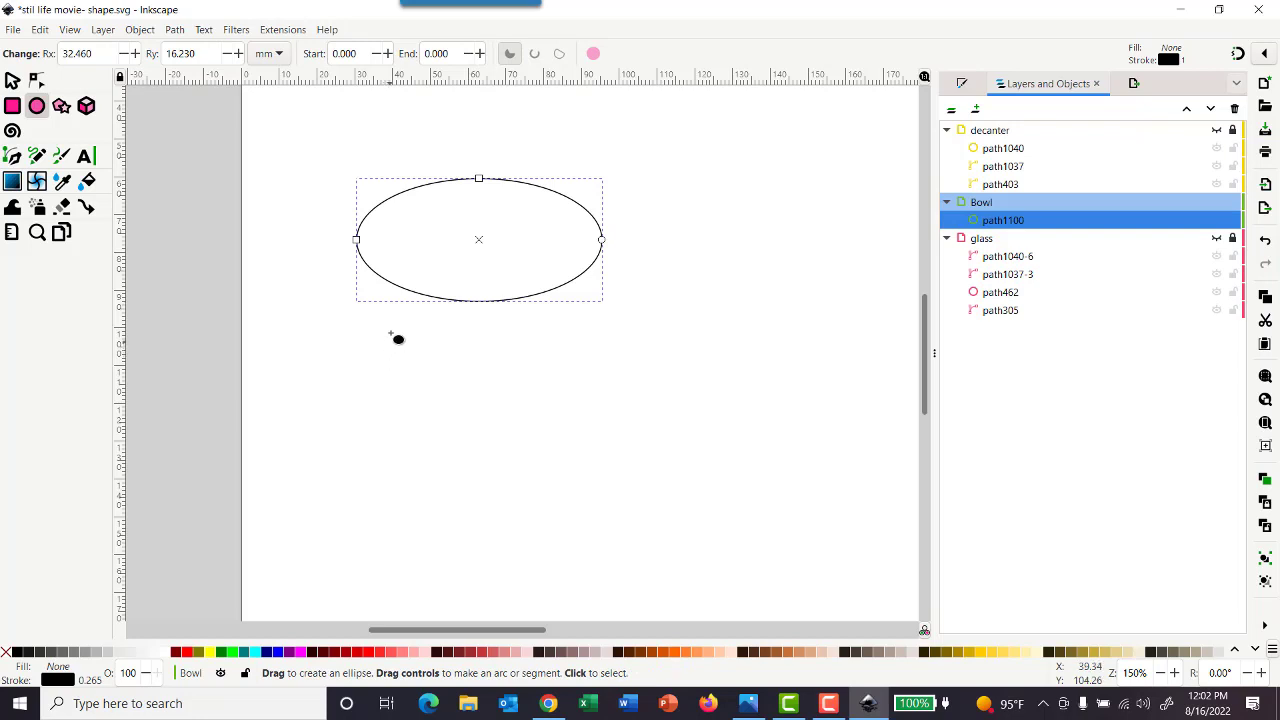
pyautogui.press('ctrl')
pyautogui.moveTo(392, 254); pyautogui.dragTo(555, 341)
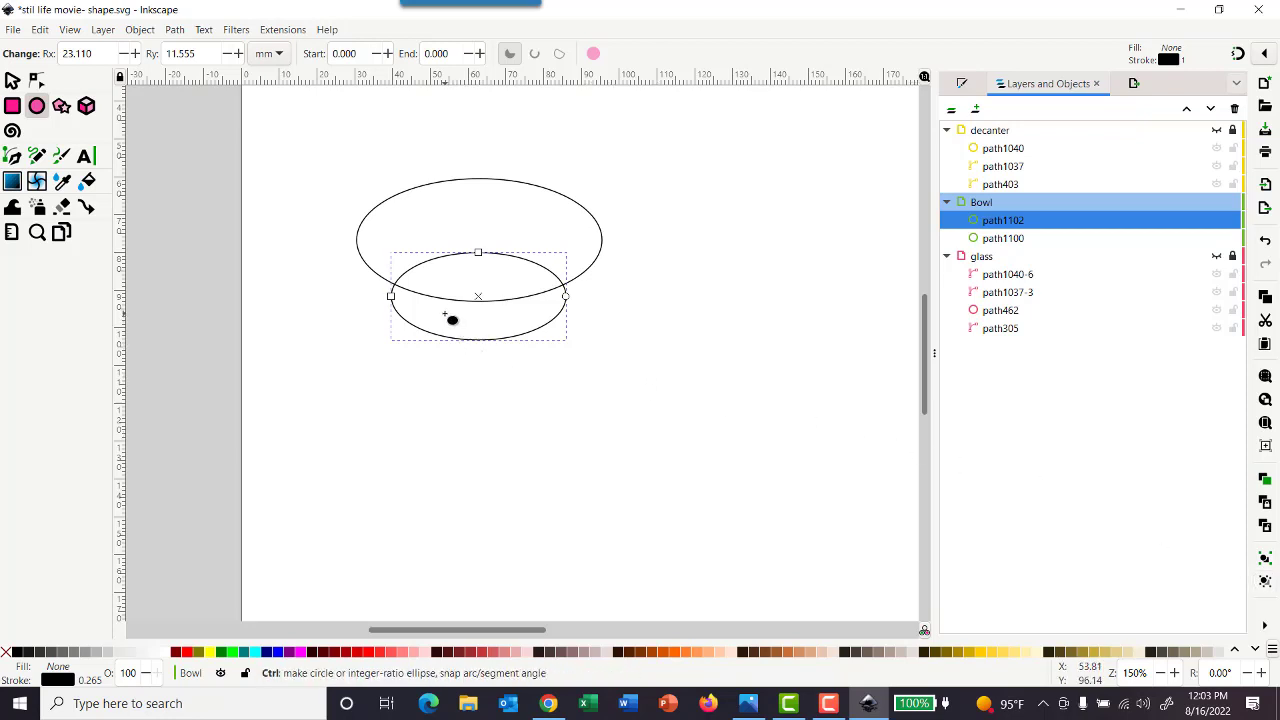
pyautogui.moveTo(444, 313); pyautogui.dragTo(522, 456)
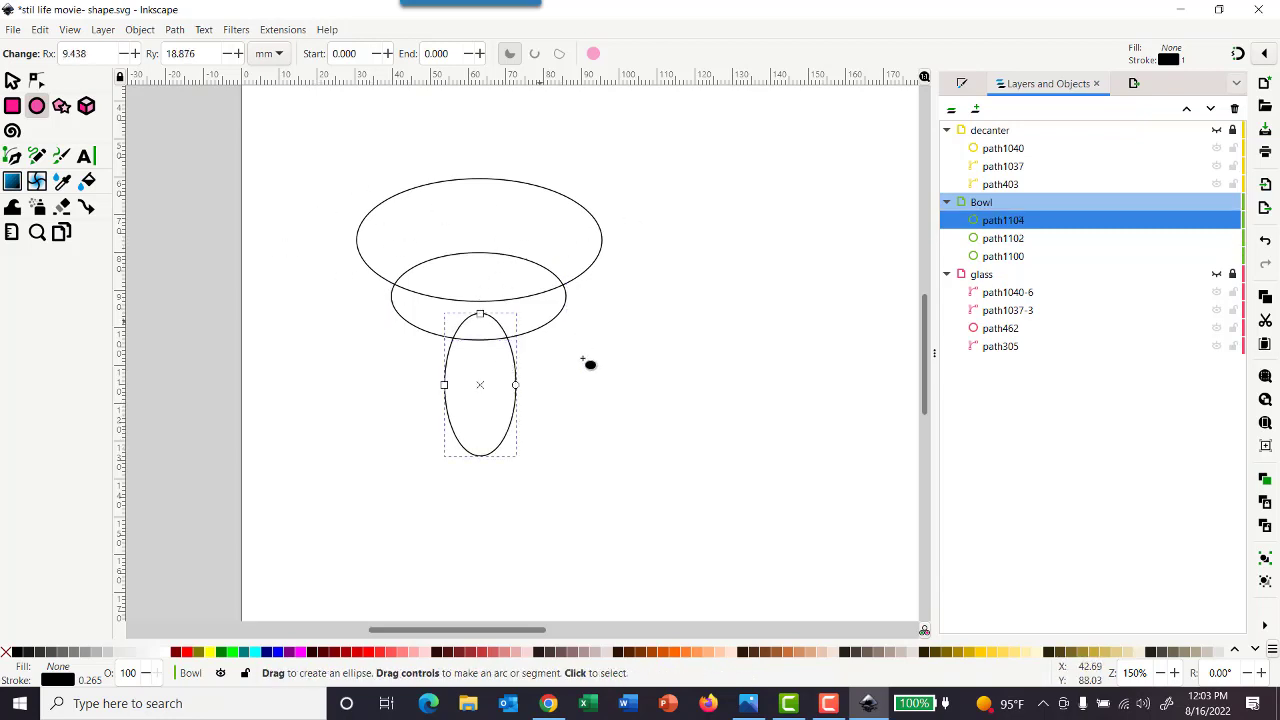
pyautogui.press('Escape')
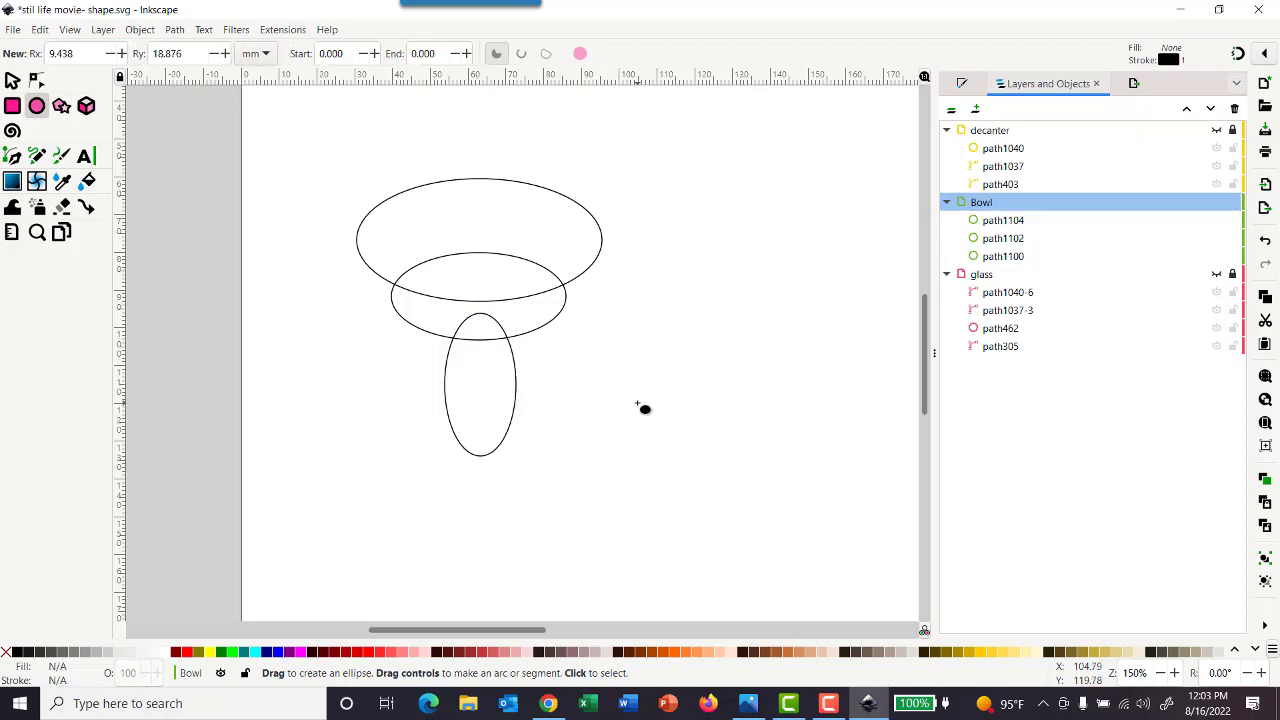
# Convert all three bowl ellipses to editable paths
pyautogui.click(12, 80)
pyautogui.moveTo(279, 149); pyautogui.dragTo(702, 569)
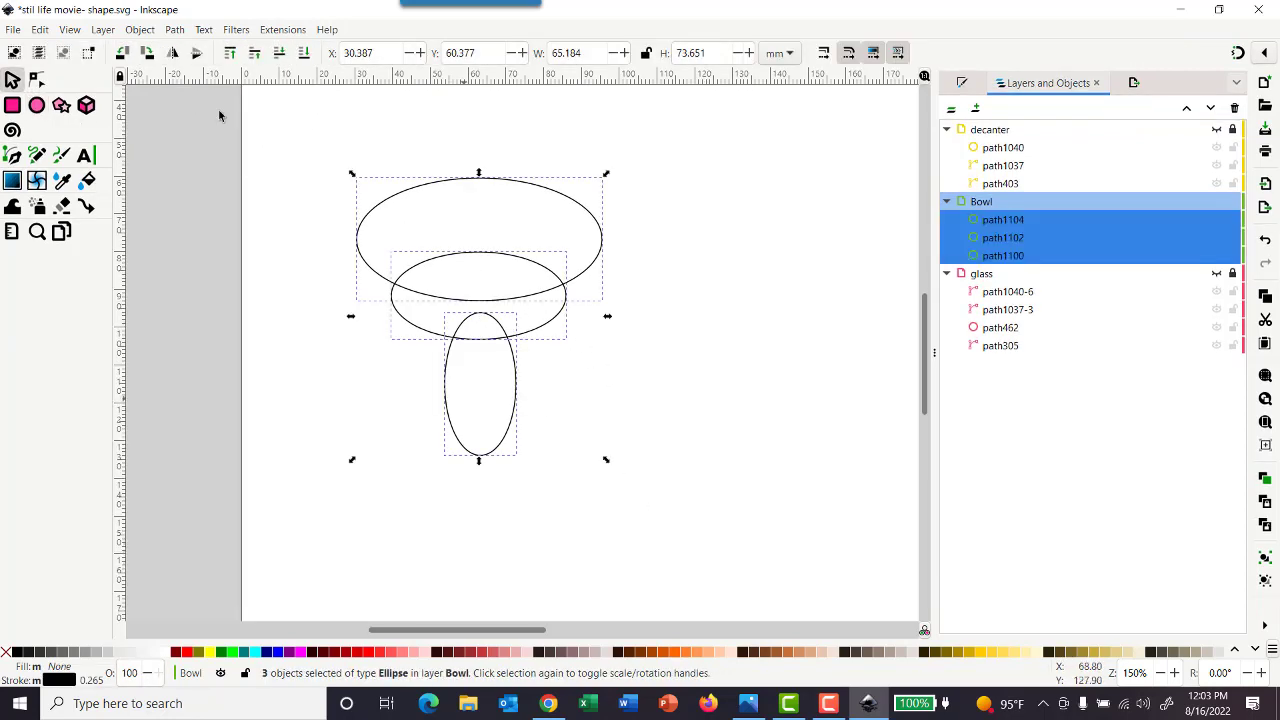
pyautogui.click(174, 30)
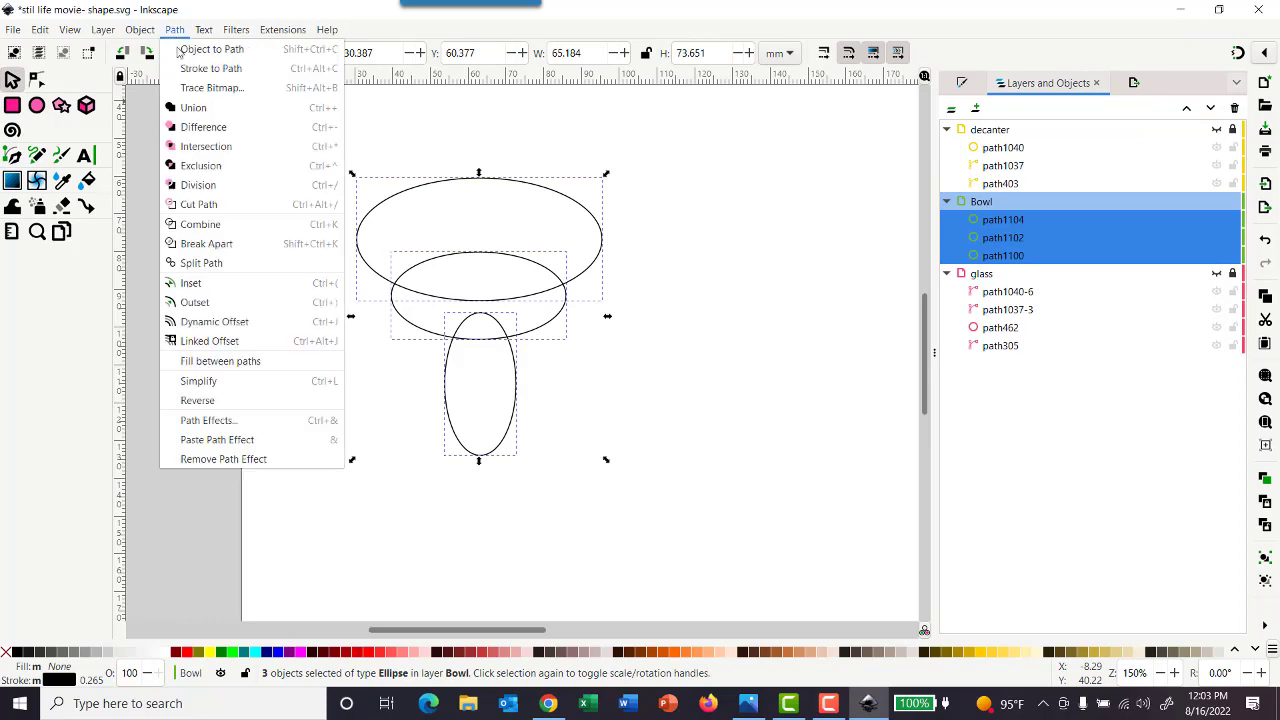
pyautogui.click(203, 50)
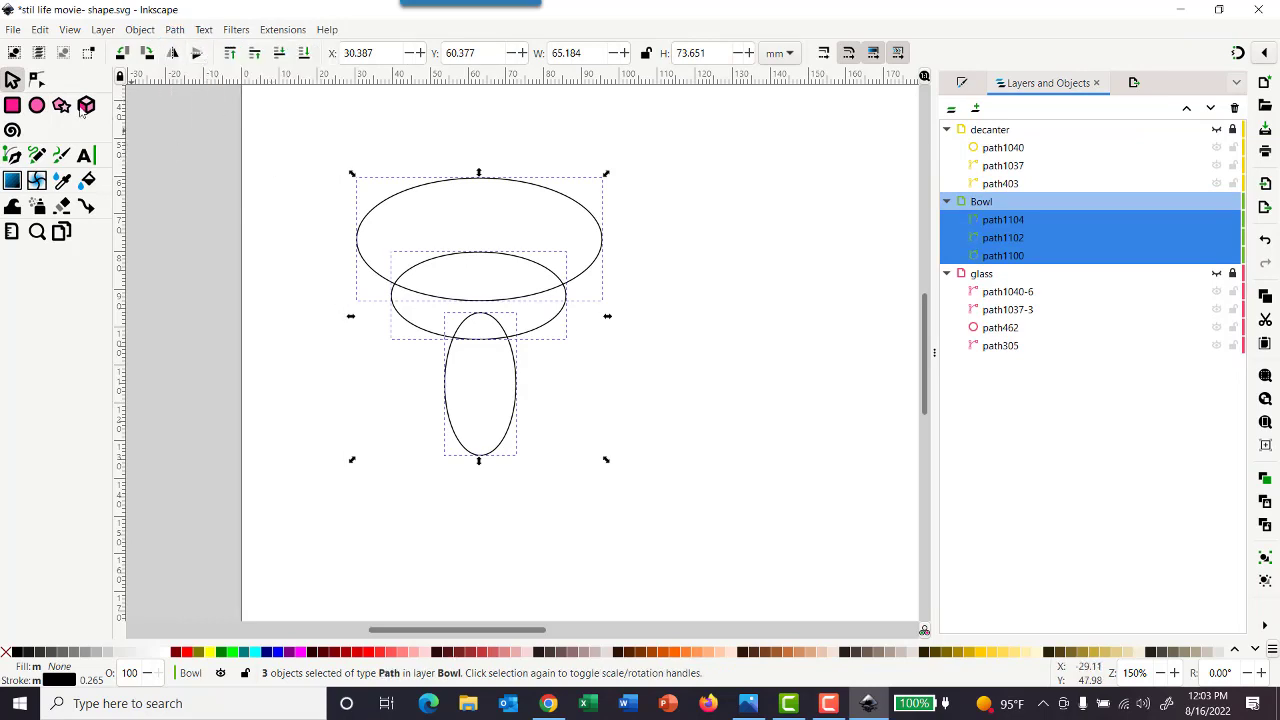
# Delete the top node of the widest bowl ellipse
pyautogui.click(35, 80)
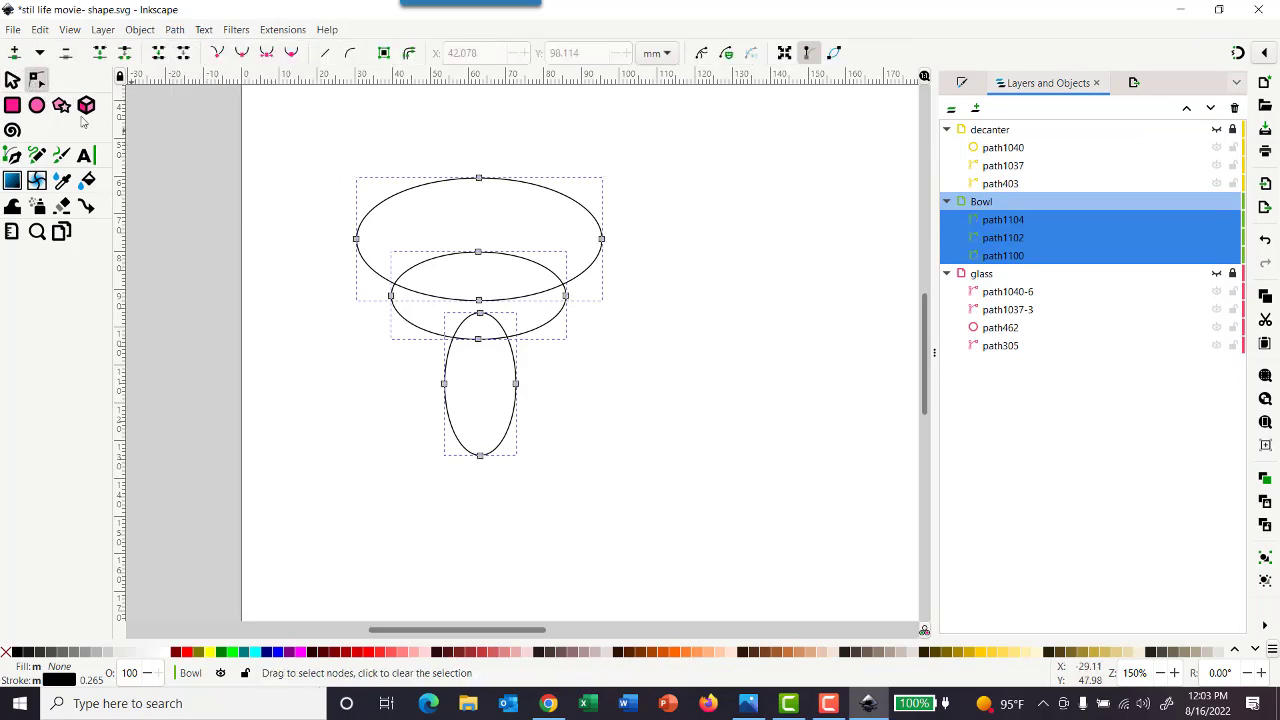
pyautogui.click(479, 179)
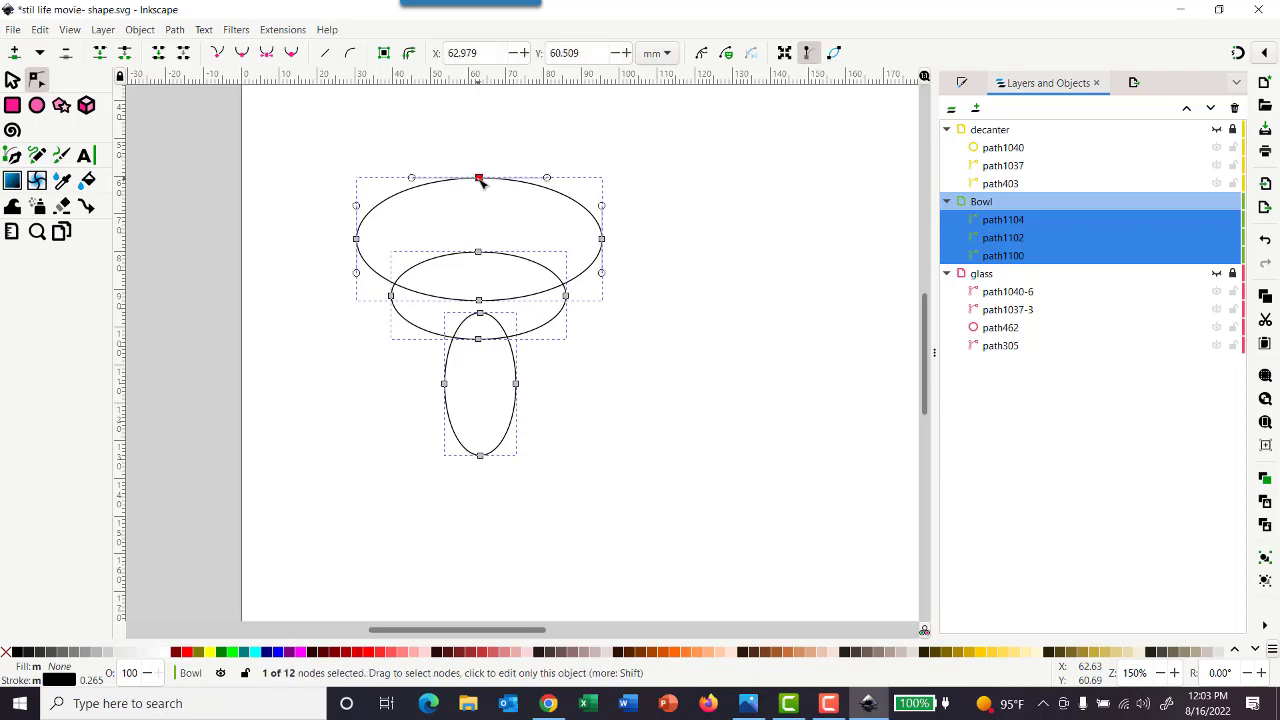
pyautogui.press('Delete')
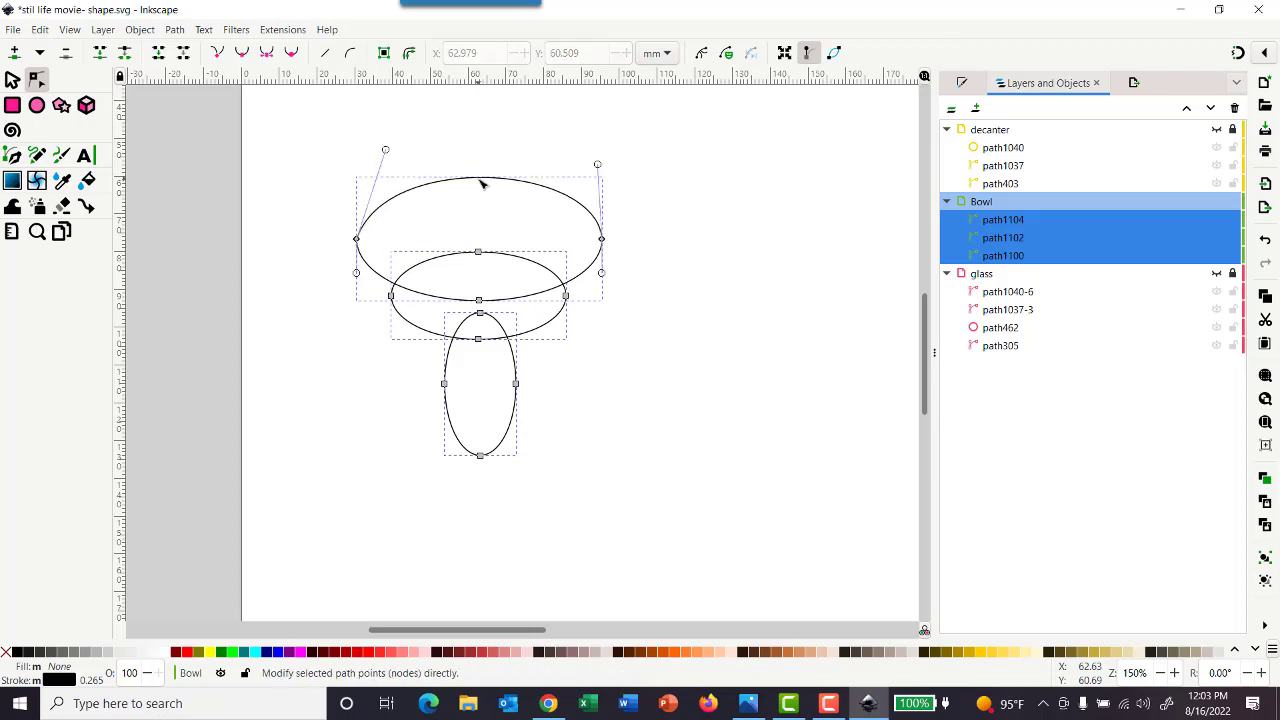
pyautogui.click(691, 186)
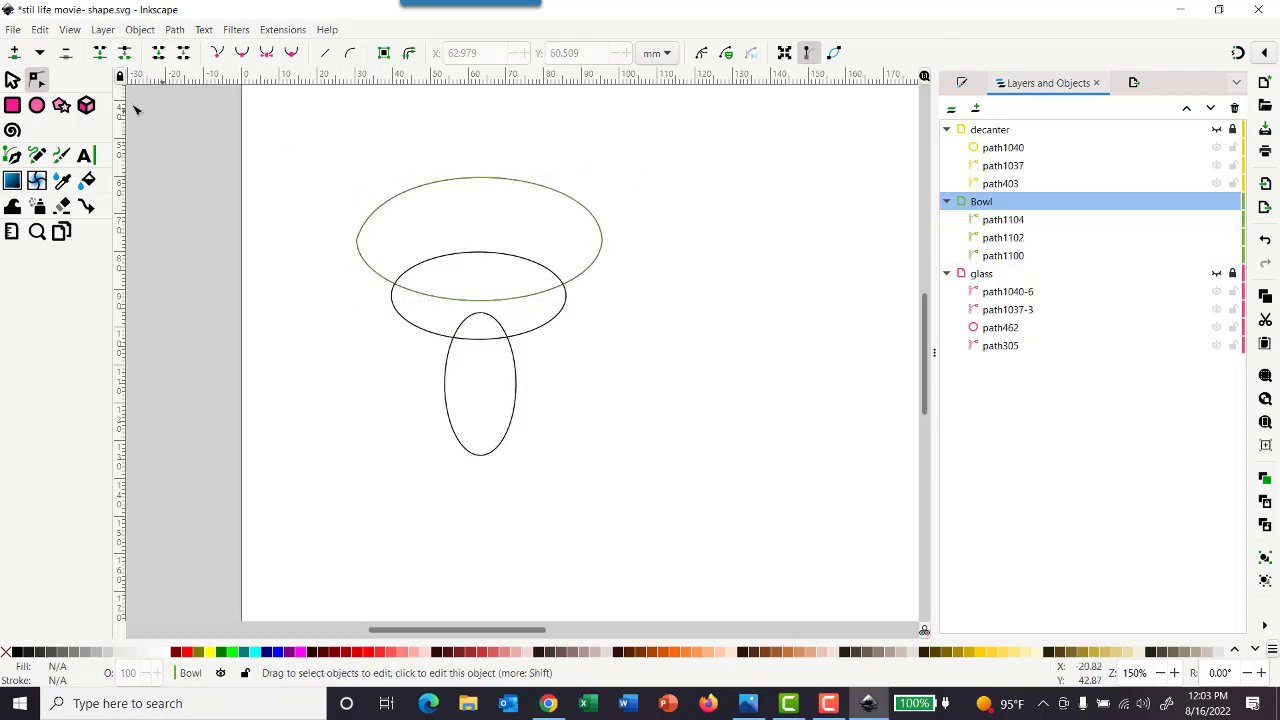
# Try deleting the upper segment between the widest ellipse's left and right end nodes
pyautogui.click(12, 80)
pyautogui.click(432, 183)
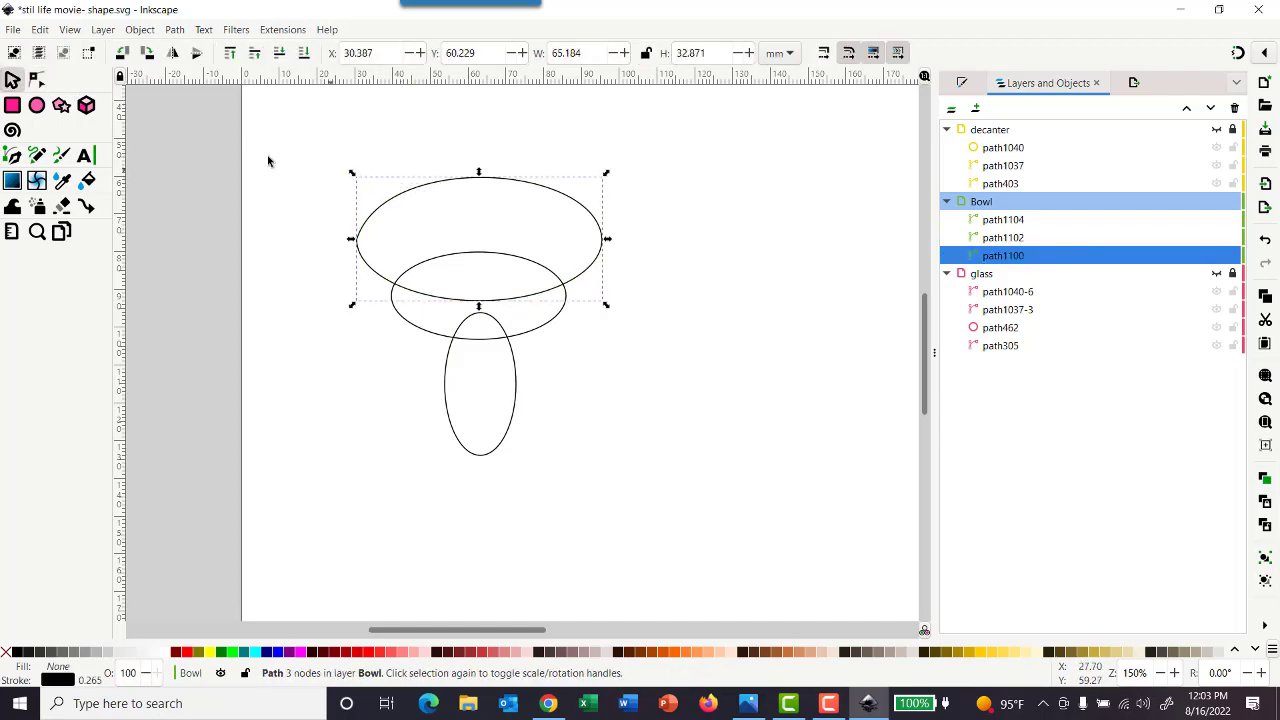
pyautogui.click(36, 80)
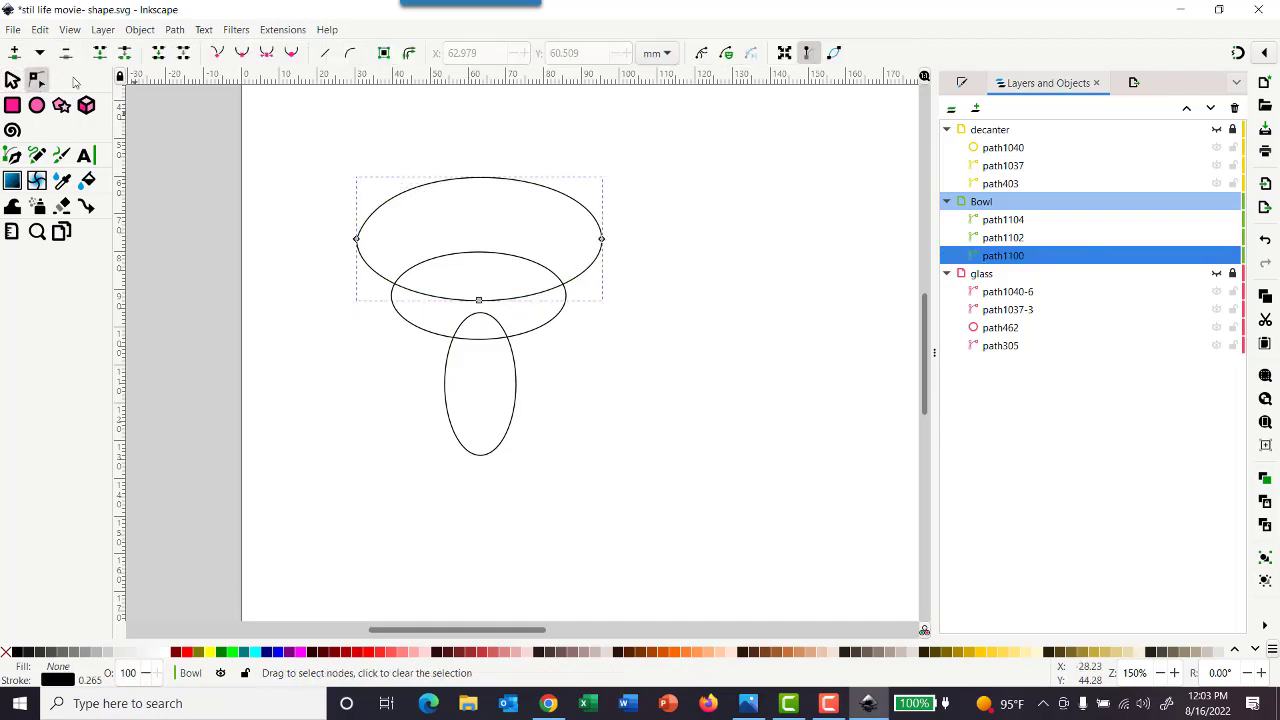
pyautogui.click(357, 240)
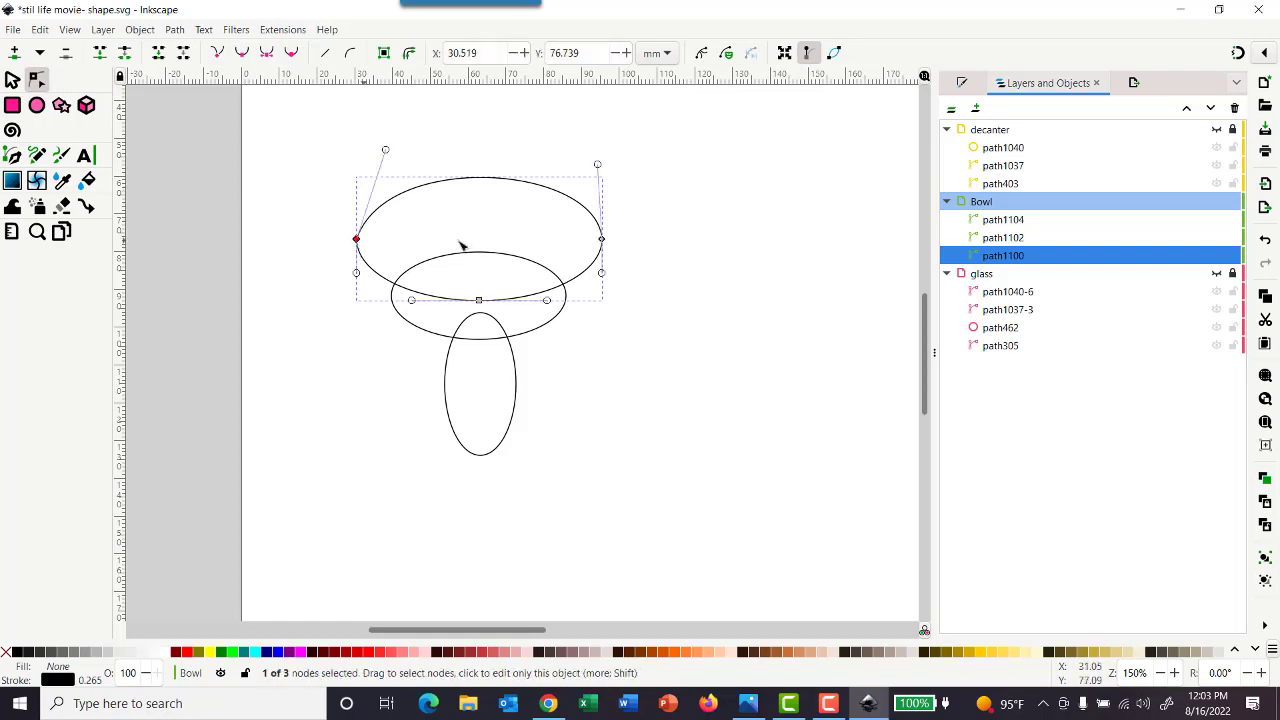
pyautogui.keyDown('shift'); pyautogui.click(601, 240); pyautogui.keyUp('shift')
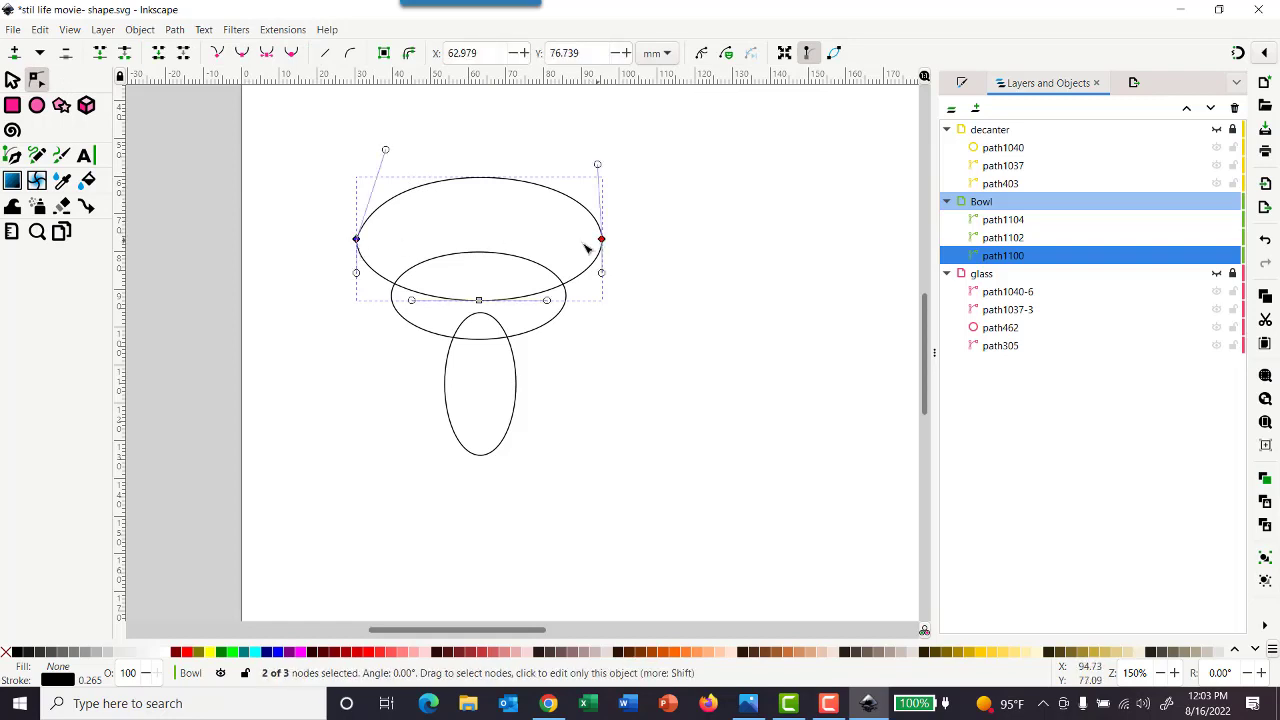
pyautogui.click(183, 53)
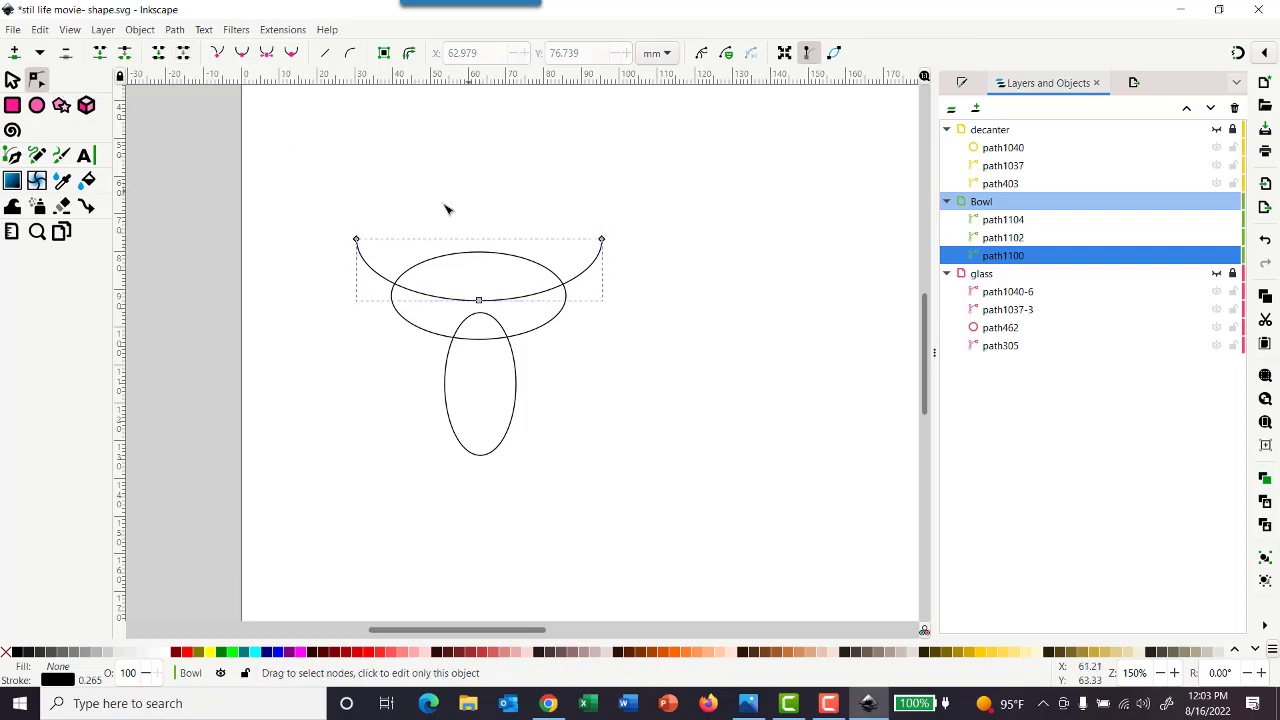
pyautogui.click(299, 262)
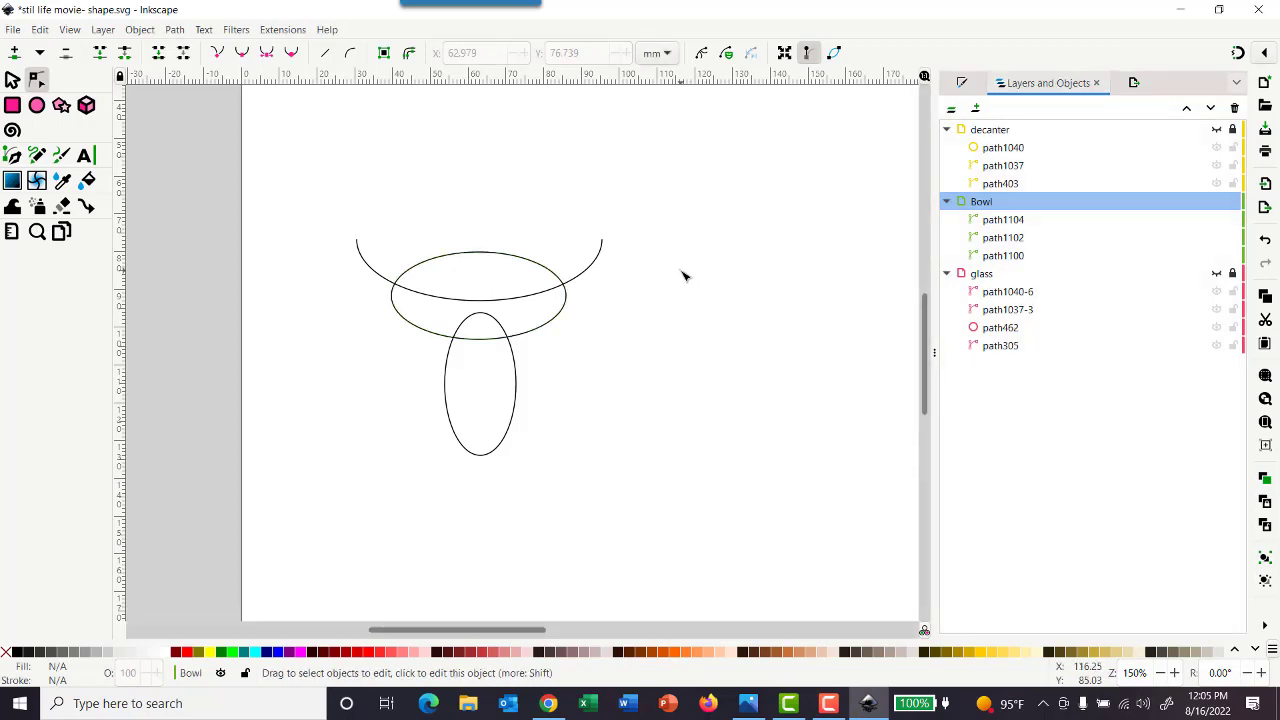
pyautogui.hotkey('ctrl', 'z')
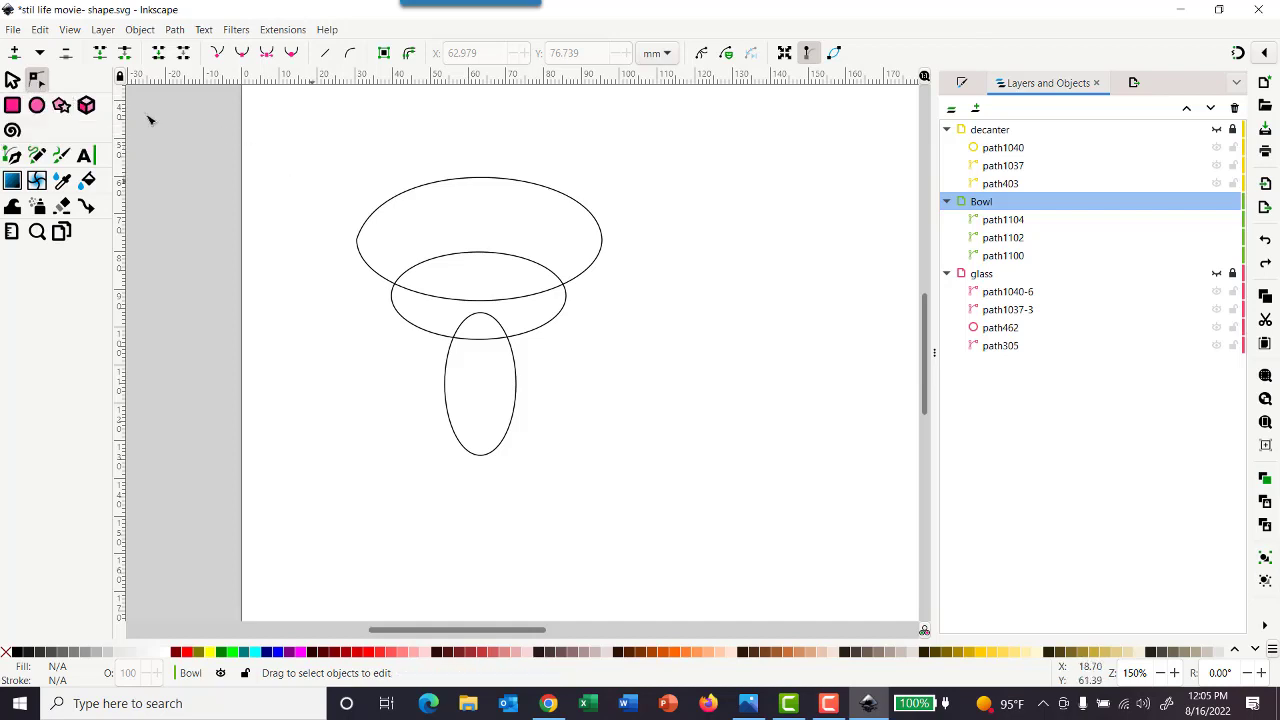
# Flatten the upper curve of the widest bowl ellipse into a straight rim by aligning both end nodes' upper handles horizontally
pyautogui.click(12, 80)
pyautogui.click(393, 199)
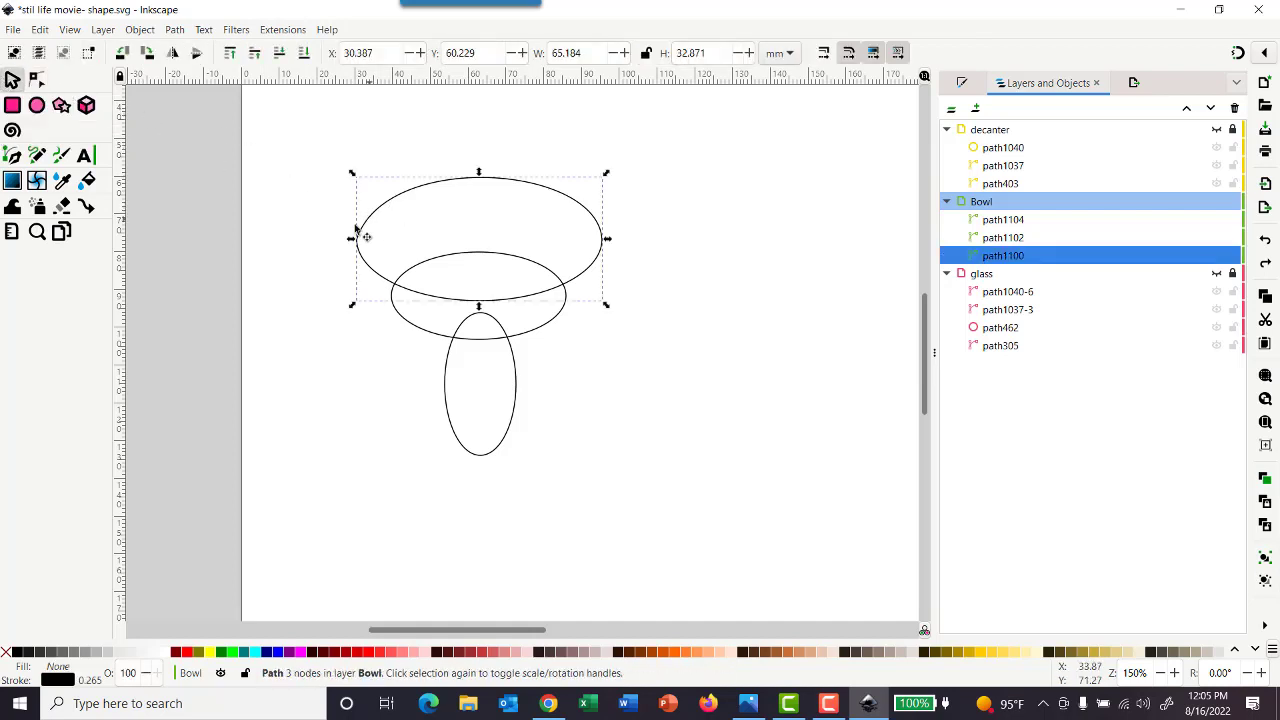
pyautogui.click(36, 79)
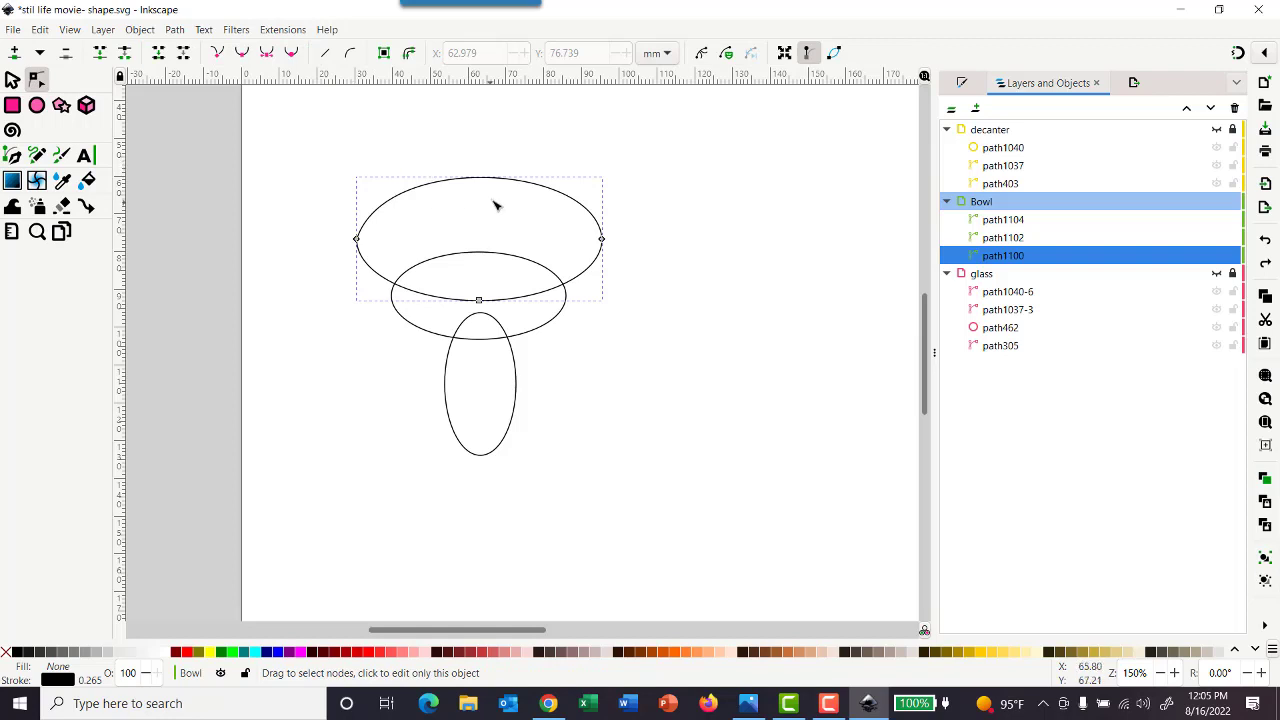
pyautogui.click(357, 239)
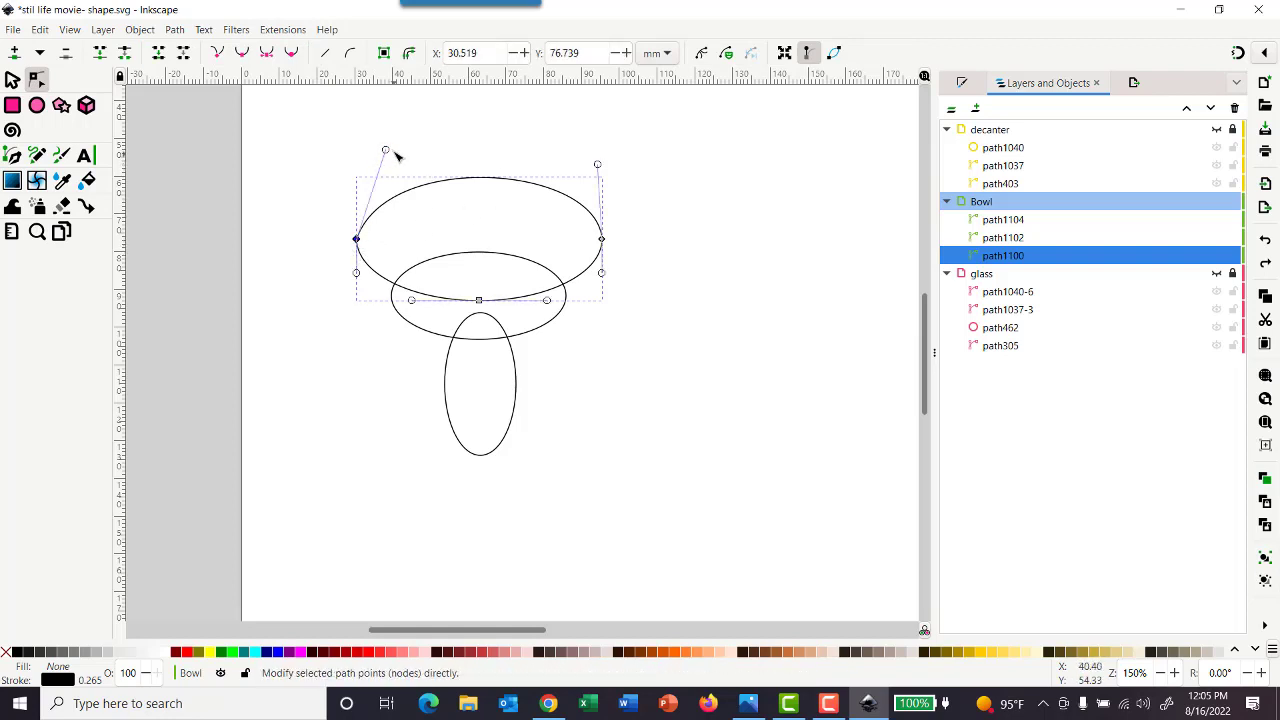
pyautogui.moveTo(390, 153); pyautogui.dragTo(549, 138)
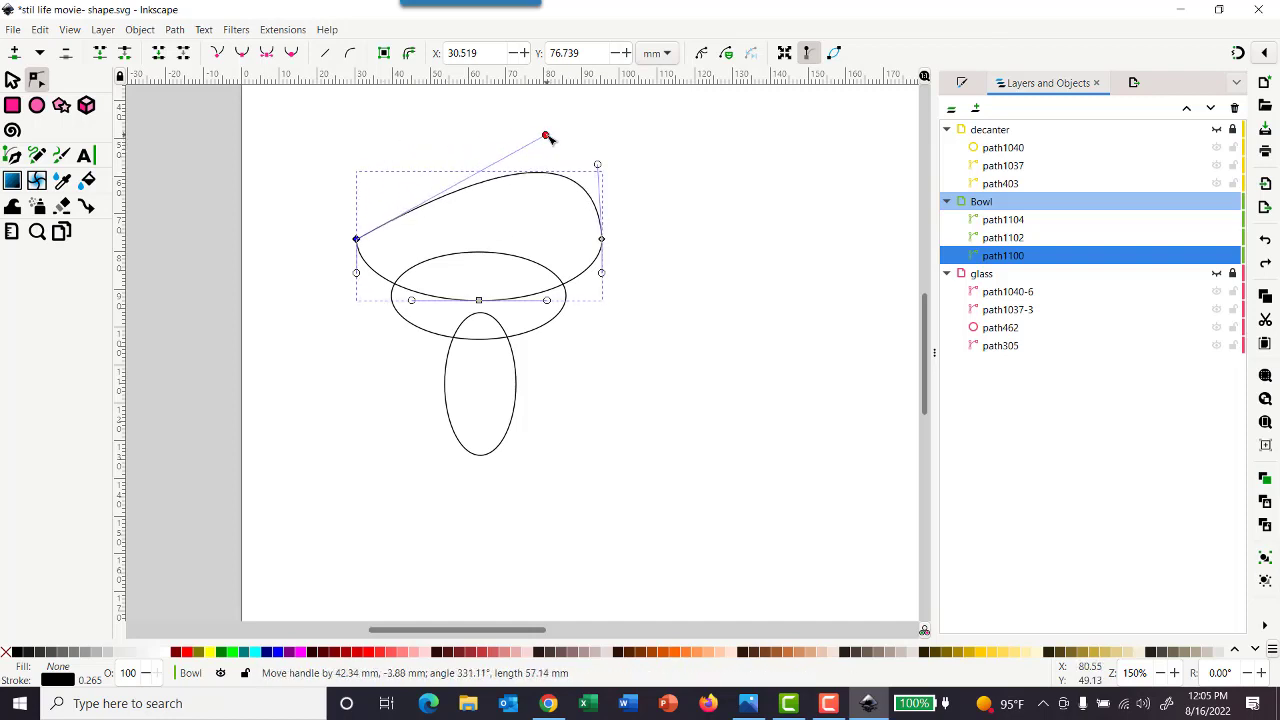
pyautogui.moveTo(549, 138); pyautogui.dragTo(565, 230)
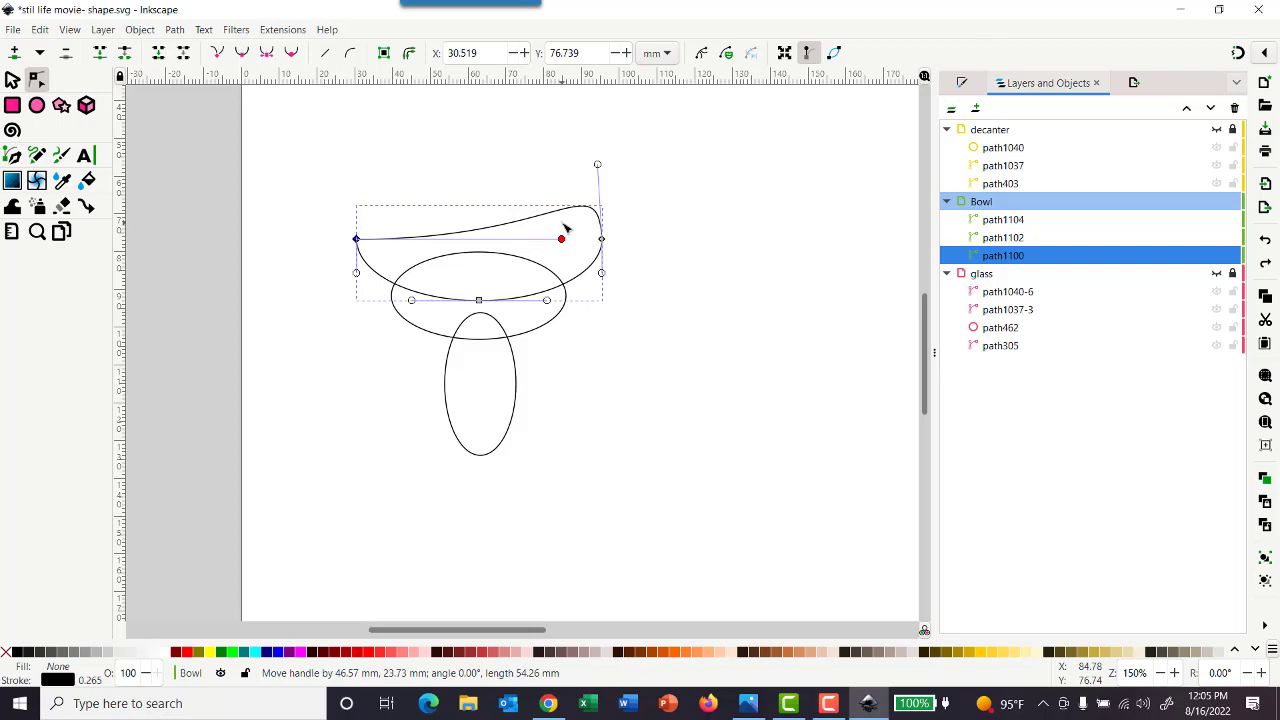
pyautogui.moveTo(566, 230); pyautogui.dragTo(566, 231)
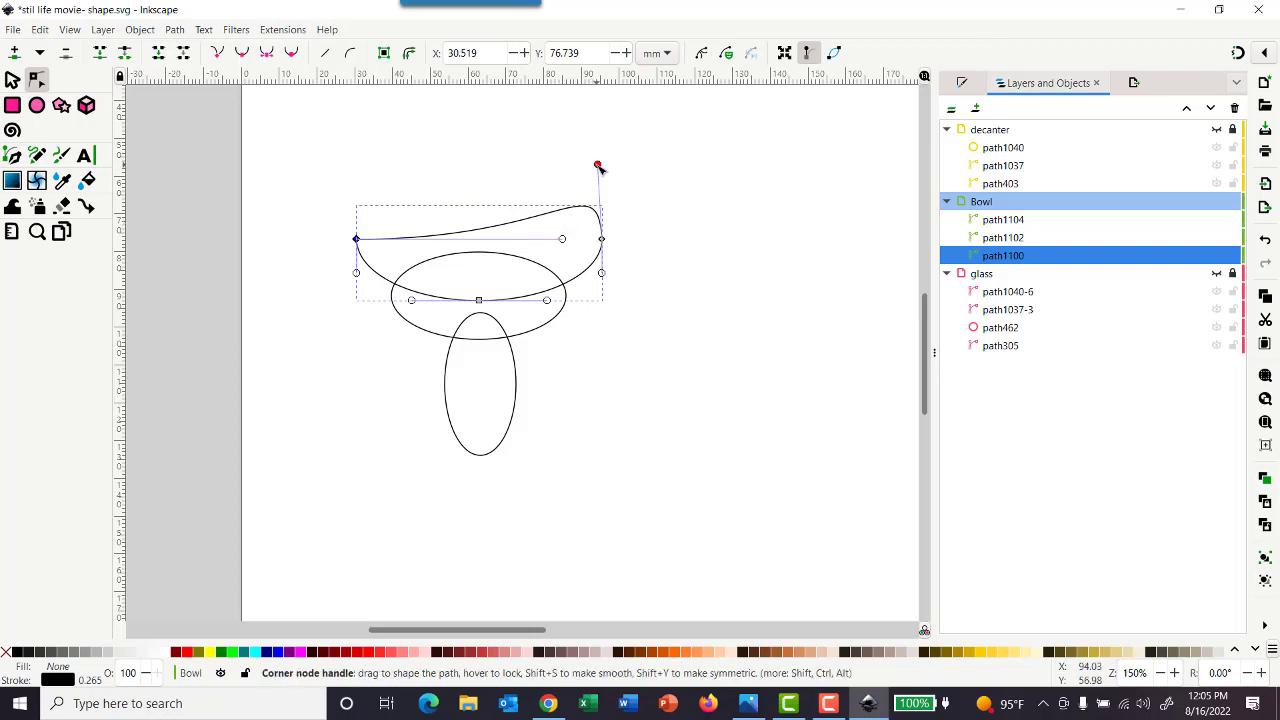
pyautogui.moveTo(597, 166); pyautogui.dragTo(469, 239)
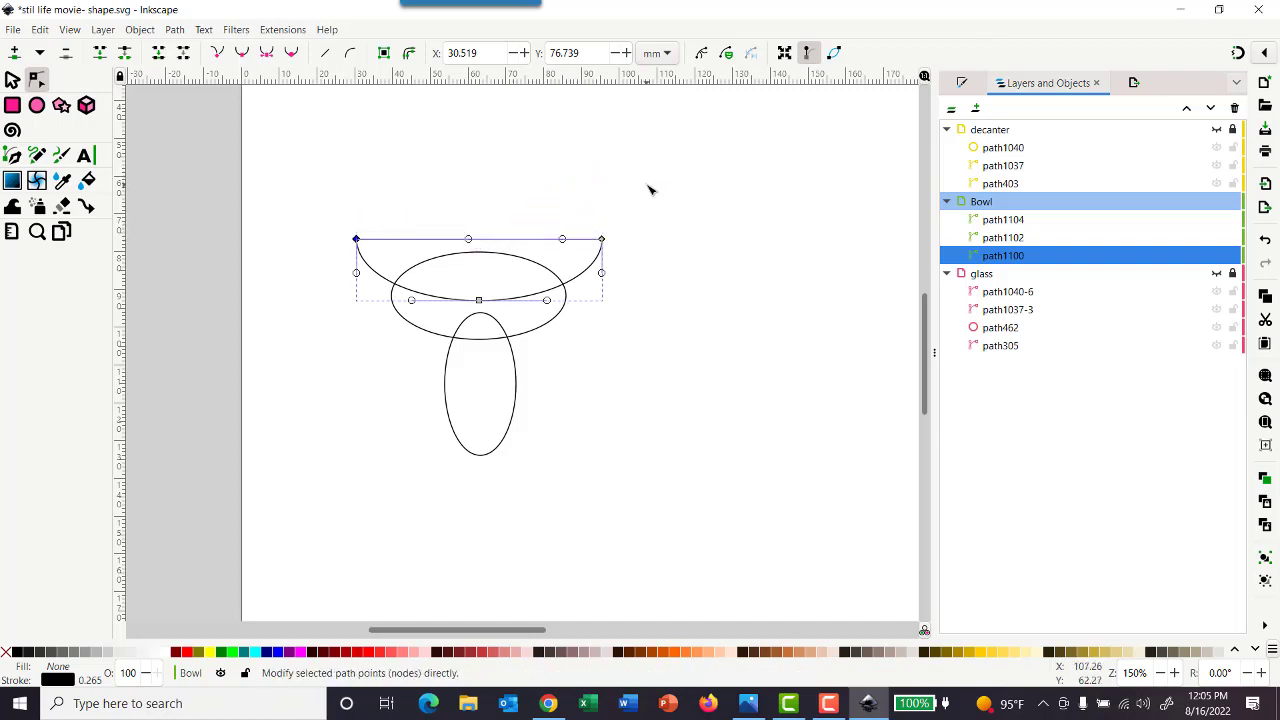
pyautogui.click(652, 187)
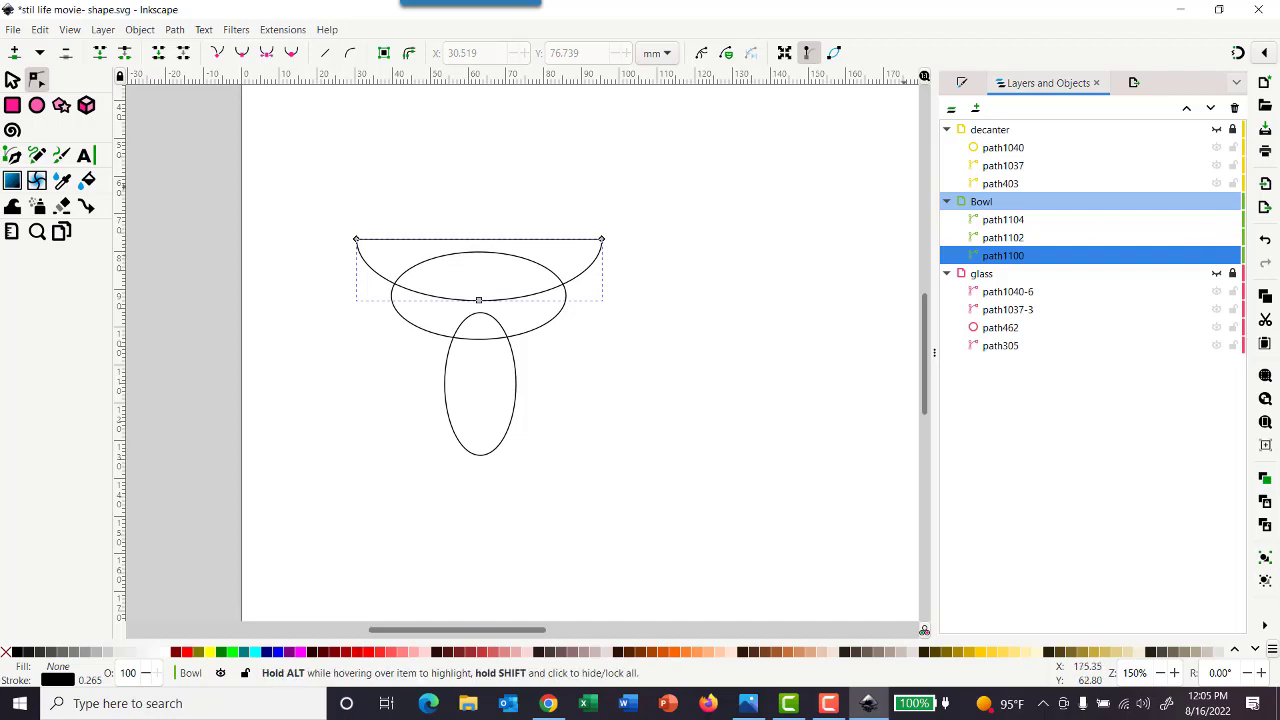
# Lower the middle bowl ellipse about 1 mm and flatten it by moving its top and bottom nodes inward
pyautogui.click(14, 80)
pyautogui.click(490, 206)
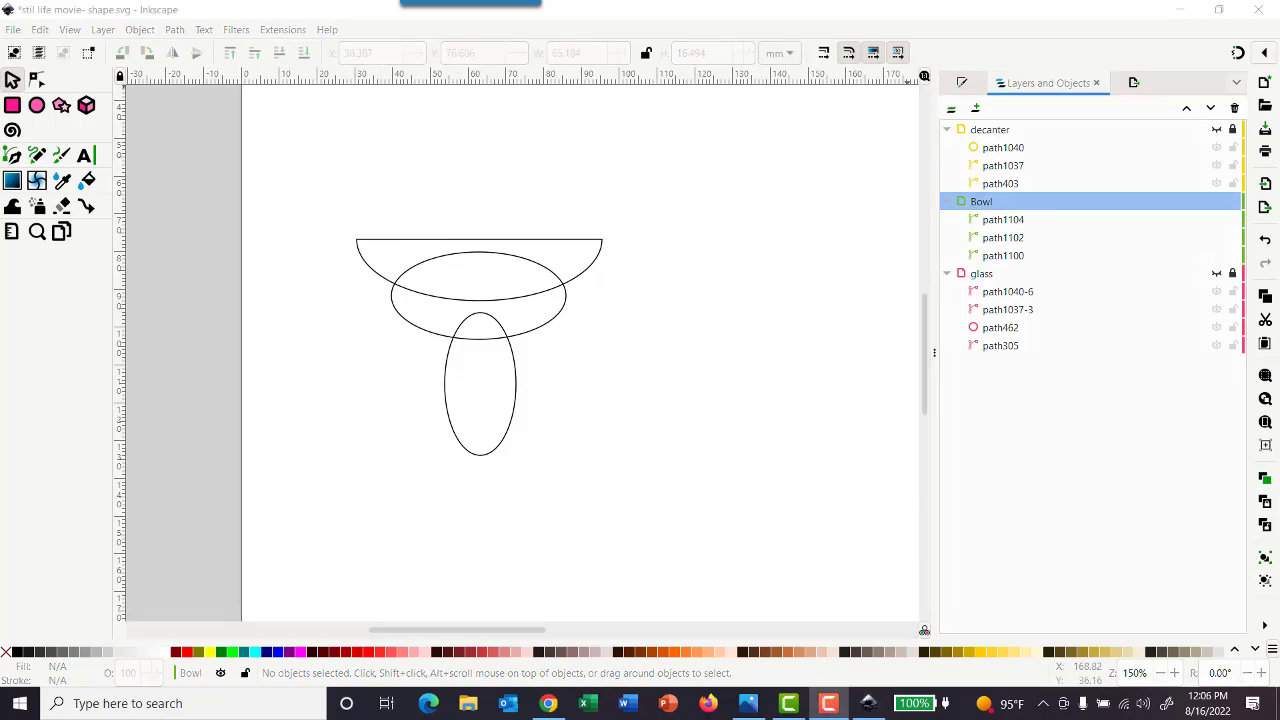
pyautogui.click(439, 339)
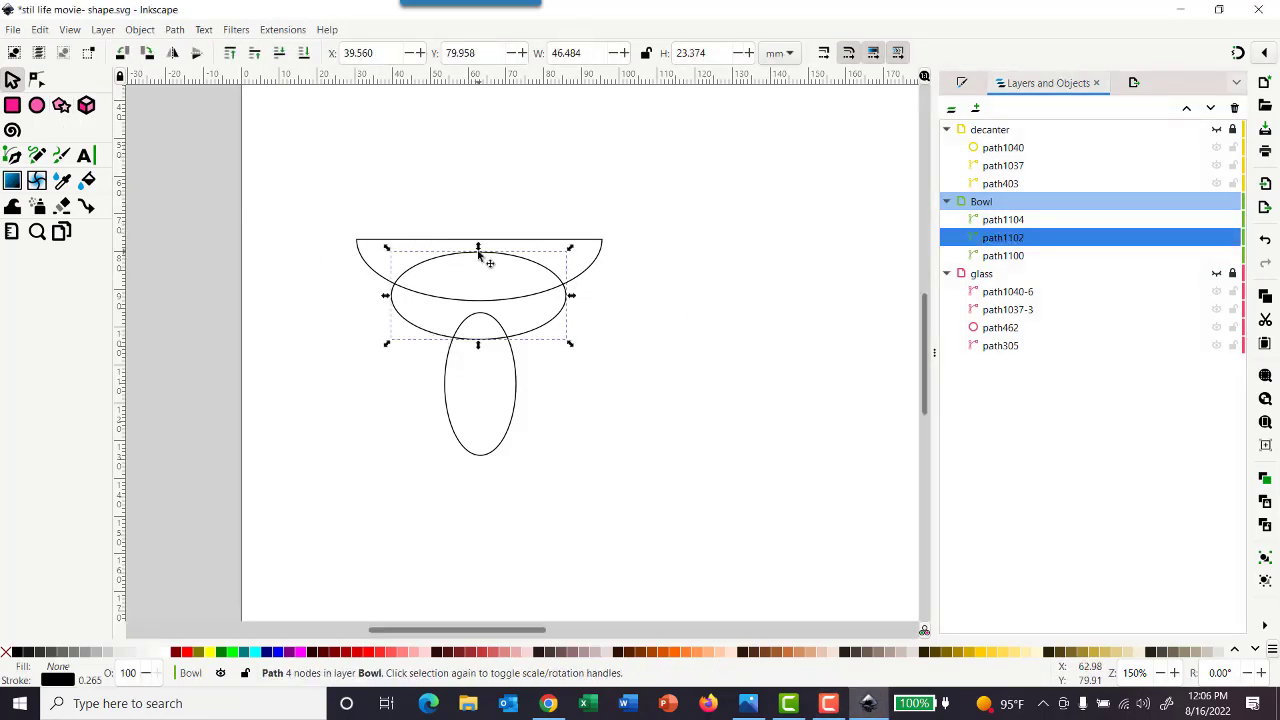
pyautogui.moveTo(478, 253)
pyautogui.mouseDown()
pyautogui.moveTo(478, 274)
pyautogui.moveTo(478, 260)
pyautogui.mouseUp()
pyautogui.moveTo(478, 262); pyautogui.dragTo(479, 264)
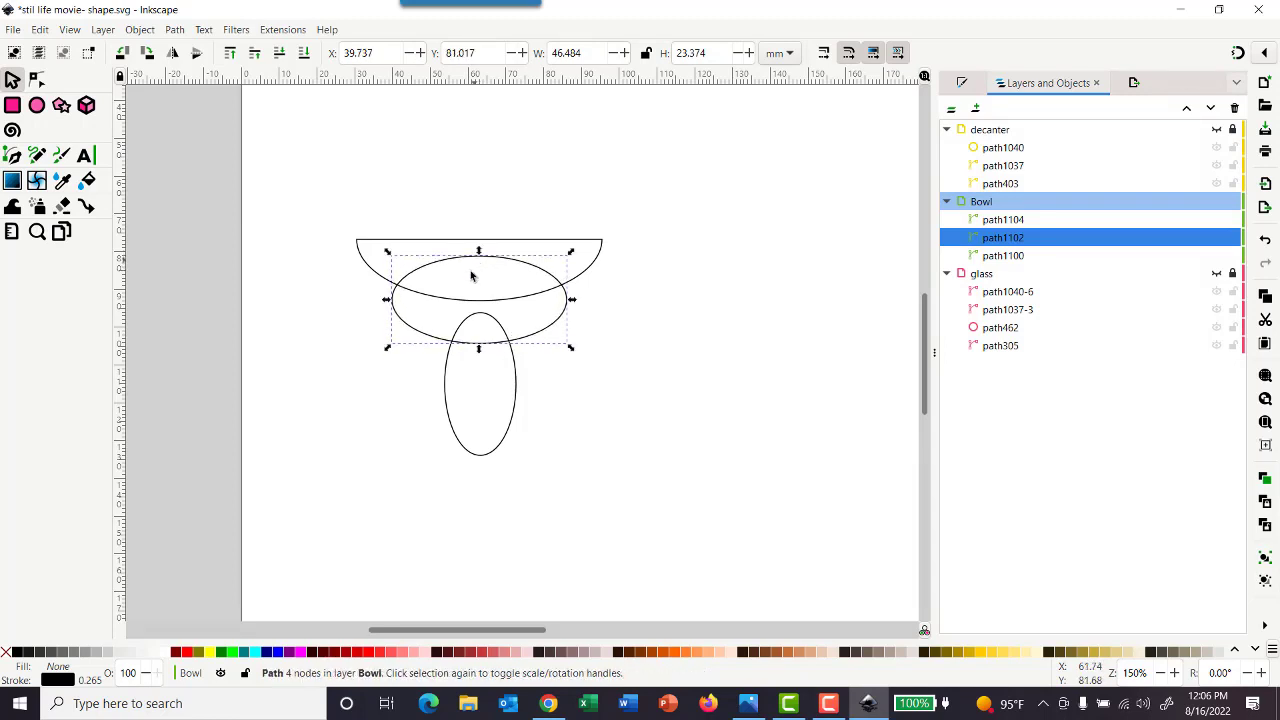
pyautogui.click(36, 80)
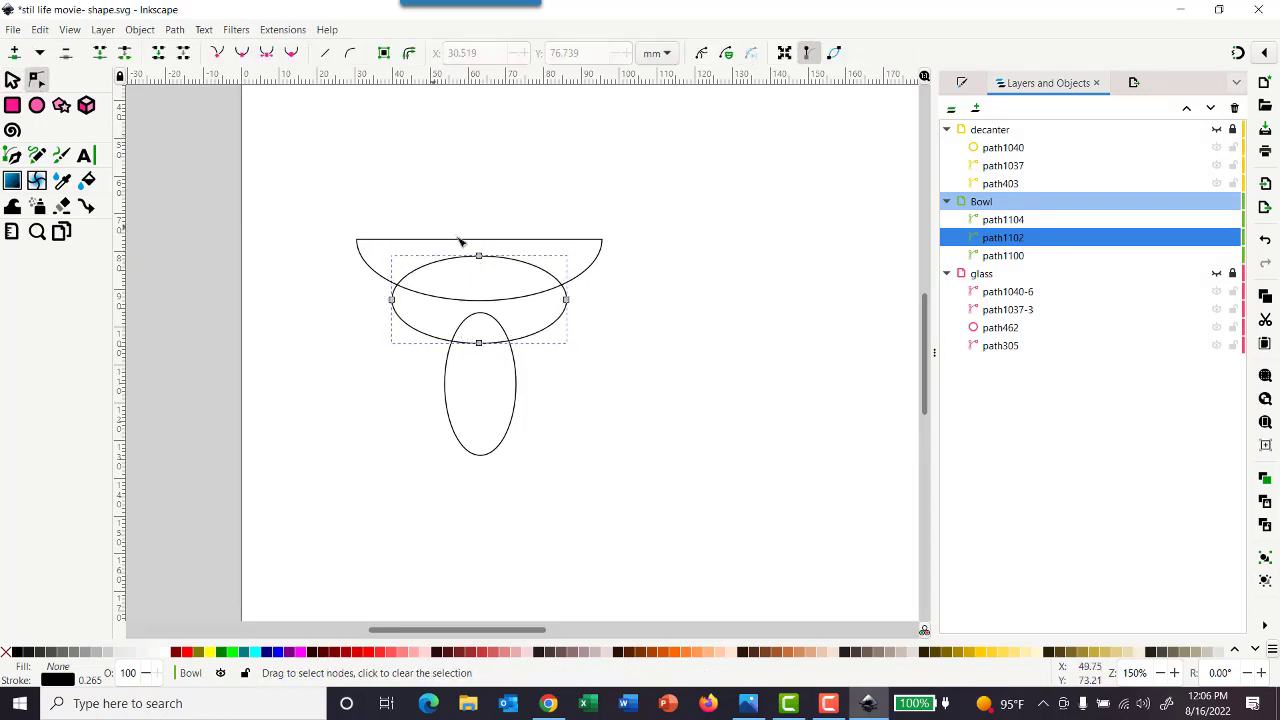
pyautogui.moveTo(479, 257); pyautogui.dragTo(479, 277)
pyautogui.moveTo(479, 341); pyautogui.dragTo(480, 331)
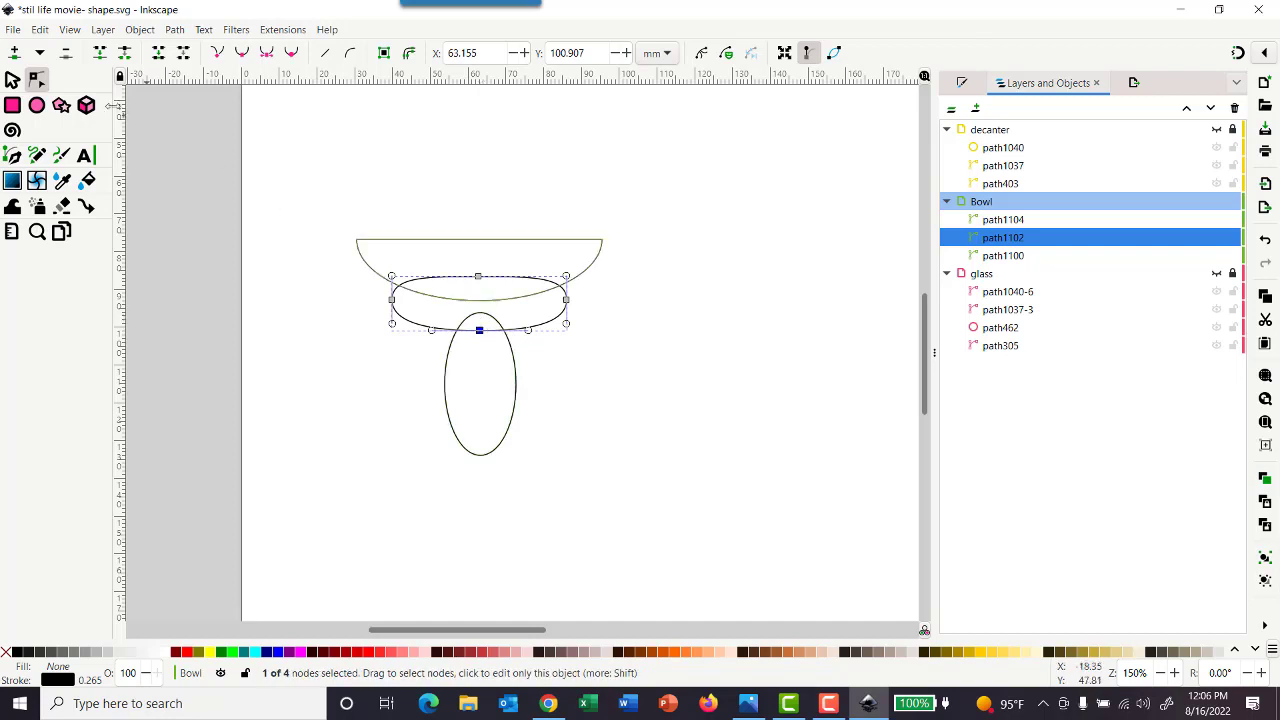
# Nudge the tall narrow ellipse slightly up and left, and convert its stroke to a path
pyautogui.click(12, 80)
pyautogui.click(515, 392)
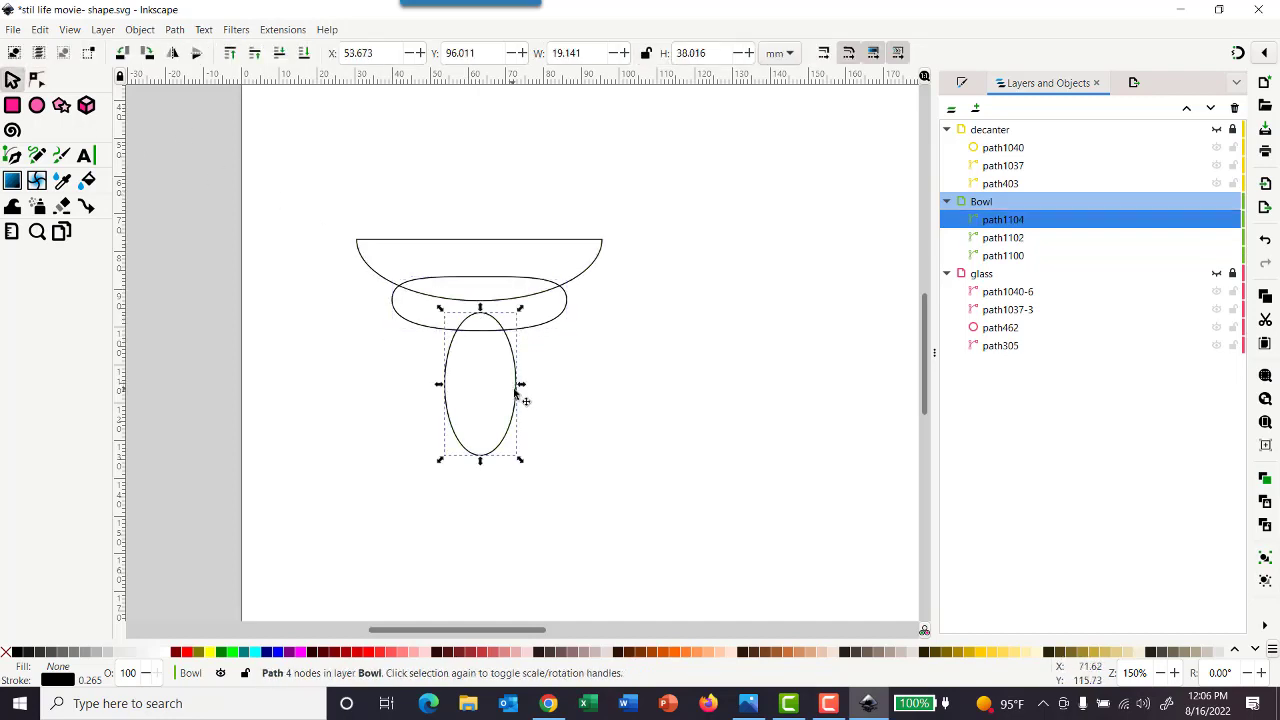
pyautogui.moveTo(514, 391); pyautogui.dragTo(511, 388)
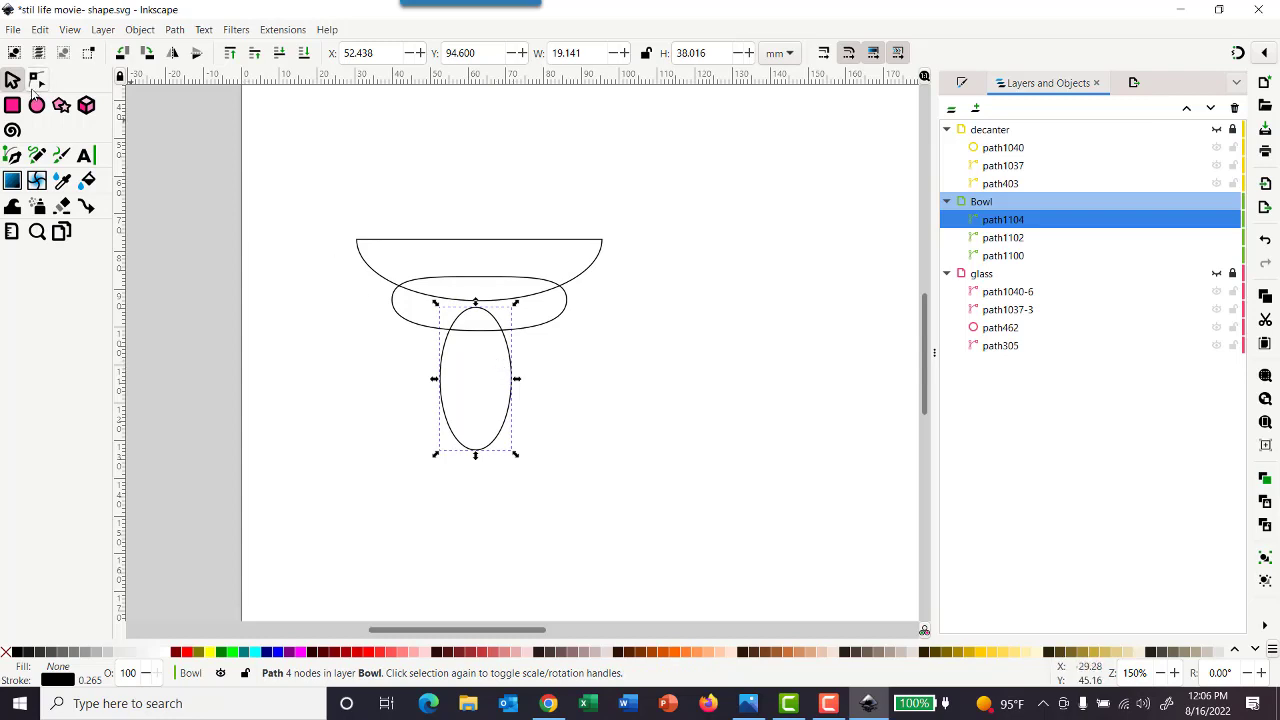
pyautogui.click(174, 30)
pyautogui.click(205, 69)
pyautogui.click(36, 80)
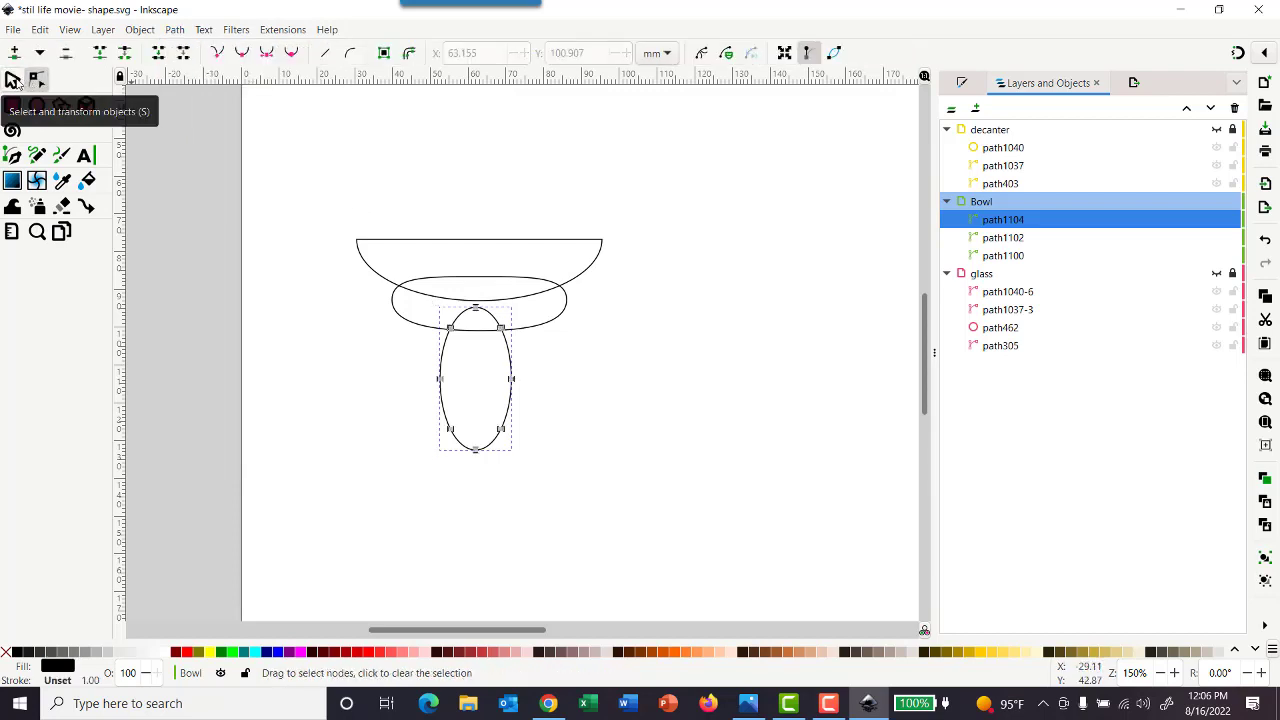
# Delete the tall narrow ellipse beneath the bowl
pyautogui.click(12, 80)
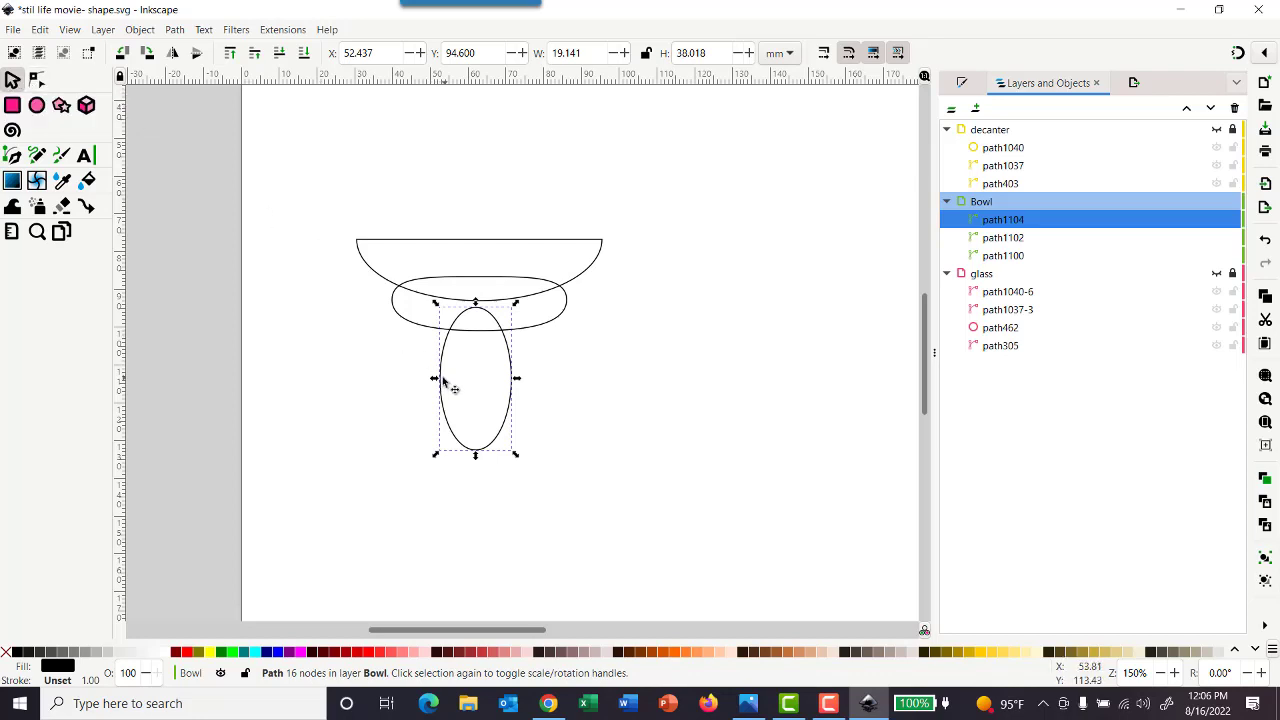
pyautogui.click(35, 80)
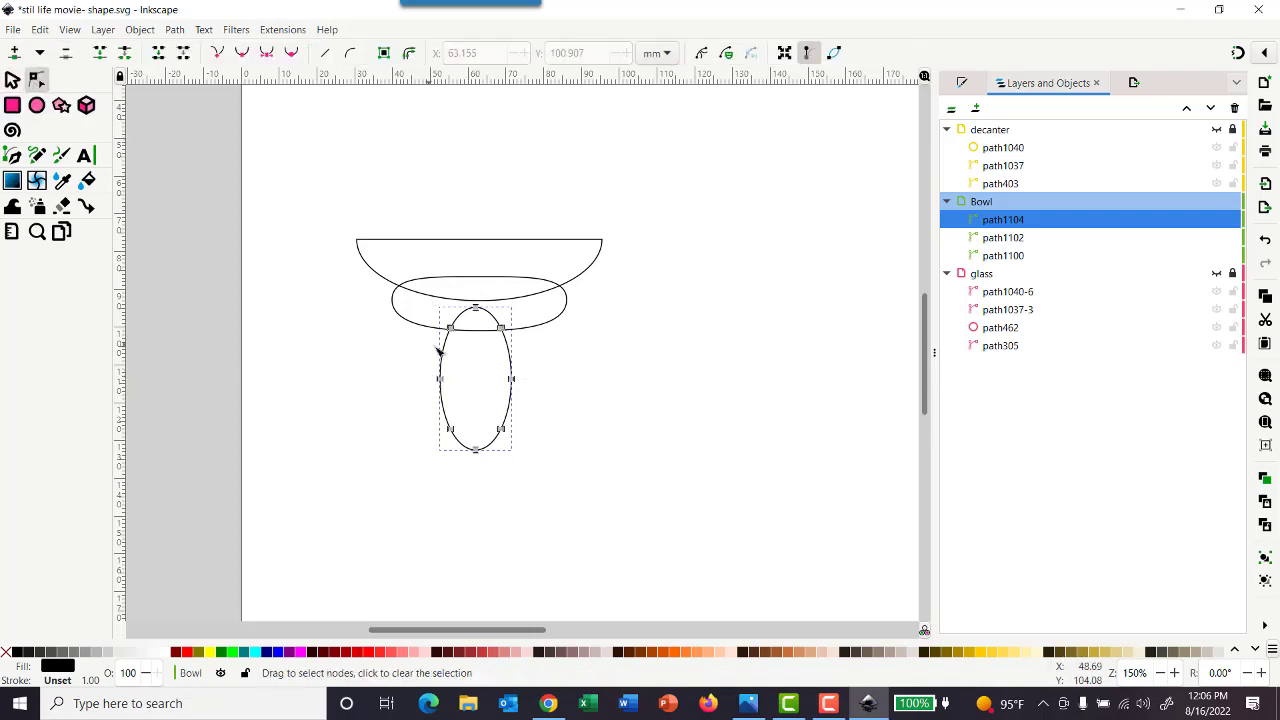
pyautogui.press('s')
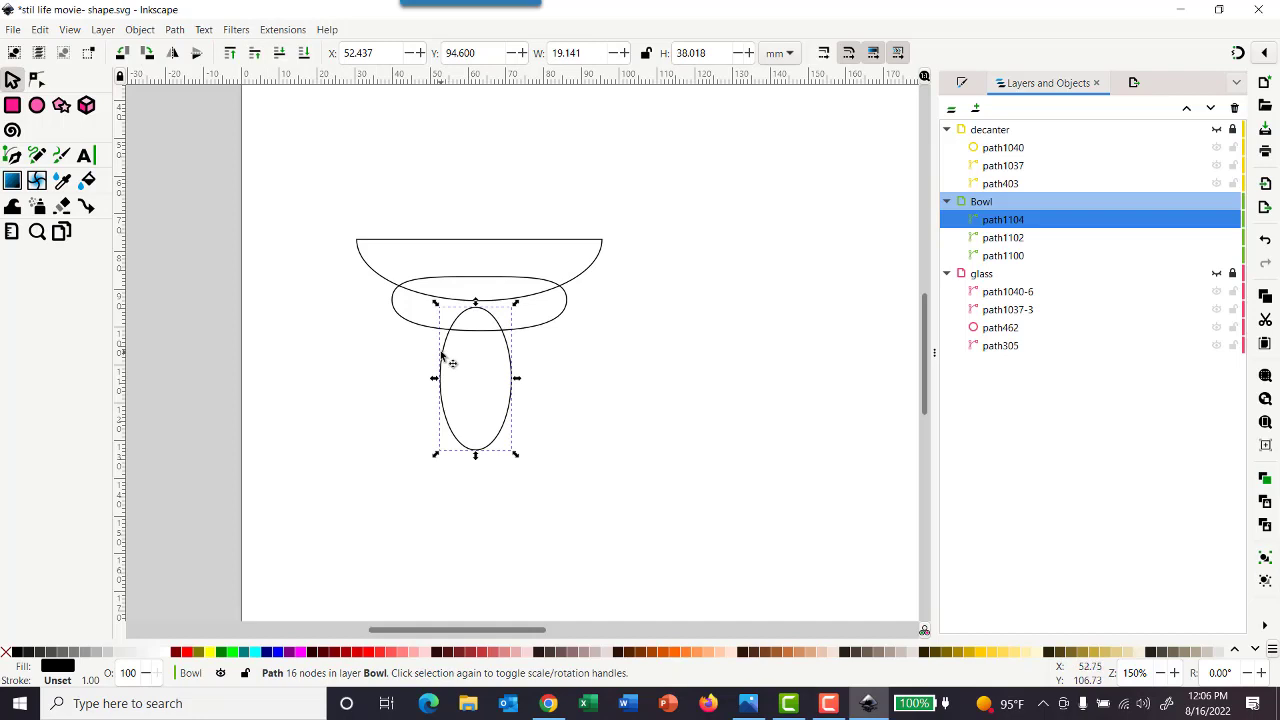
pyautogui.press('Delete')
# Draw a replacement tall ellipse about 20 × 48 mm and move it under the centre of the bowl
pyautogui.click(36, 105)
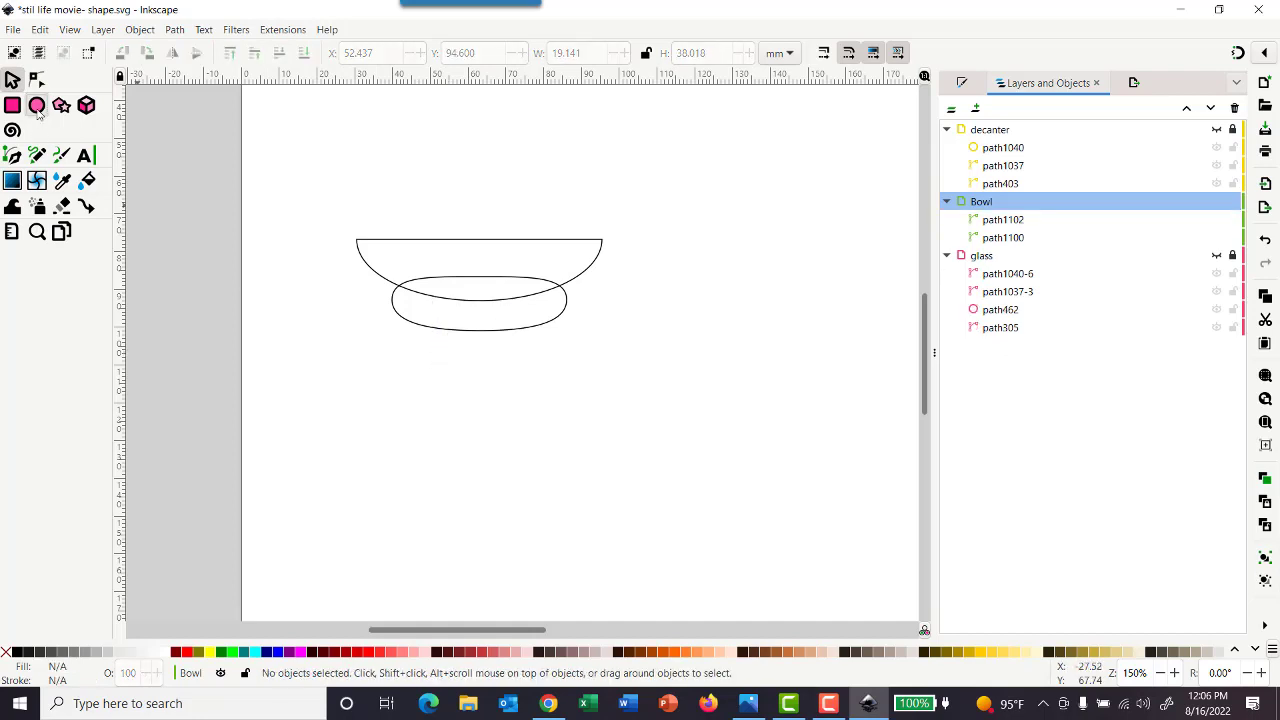
pyautogui.moveTo(388, 331); pyautogui.dragTo(462, 512)
pyautogui.click(12, 81)
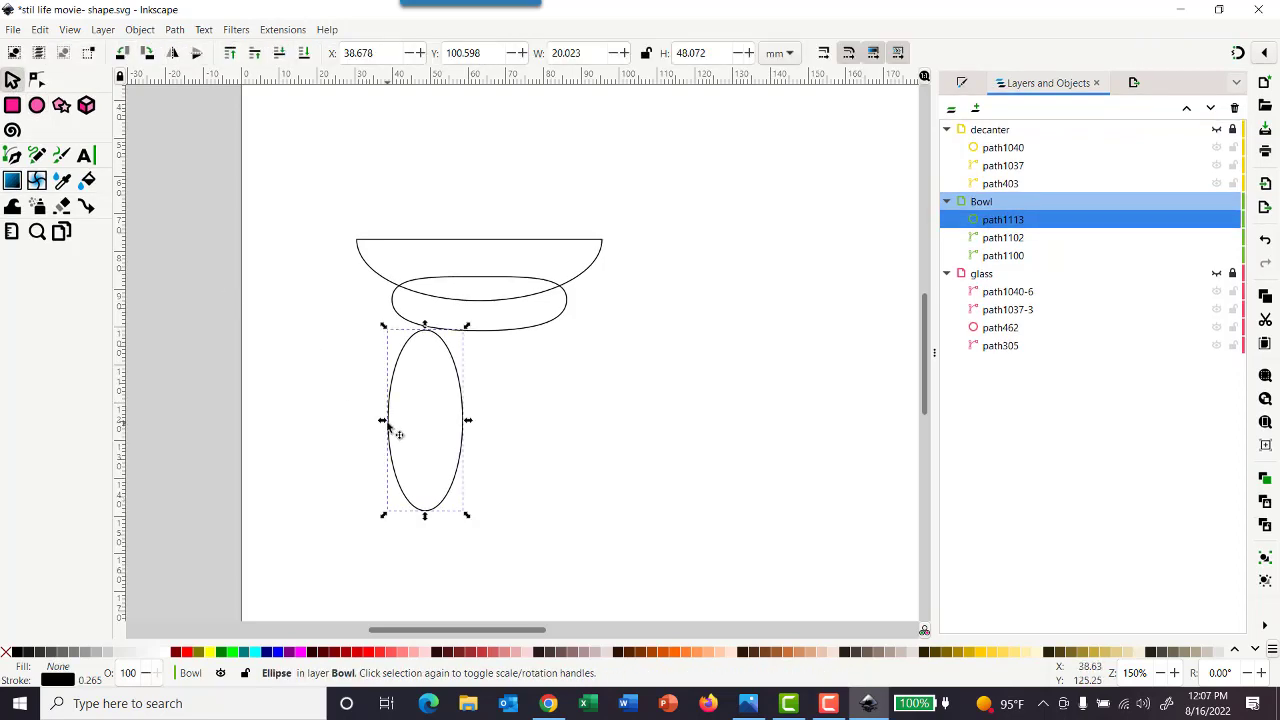
pyautogui.moveTo(406, 418); pyautogui.dragTo(443, 400)
# Resize the replacement ellipse to about 20.7 × 44.5 mm
pyautogui.click(36, 81)
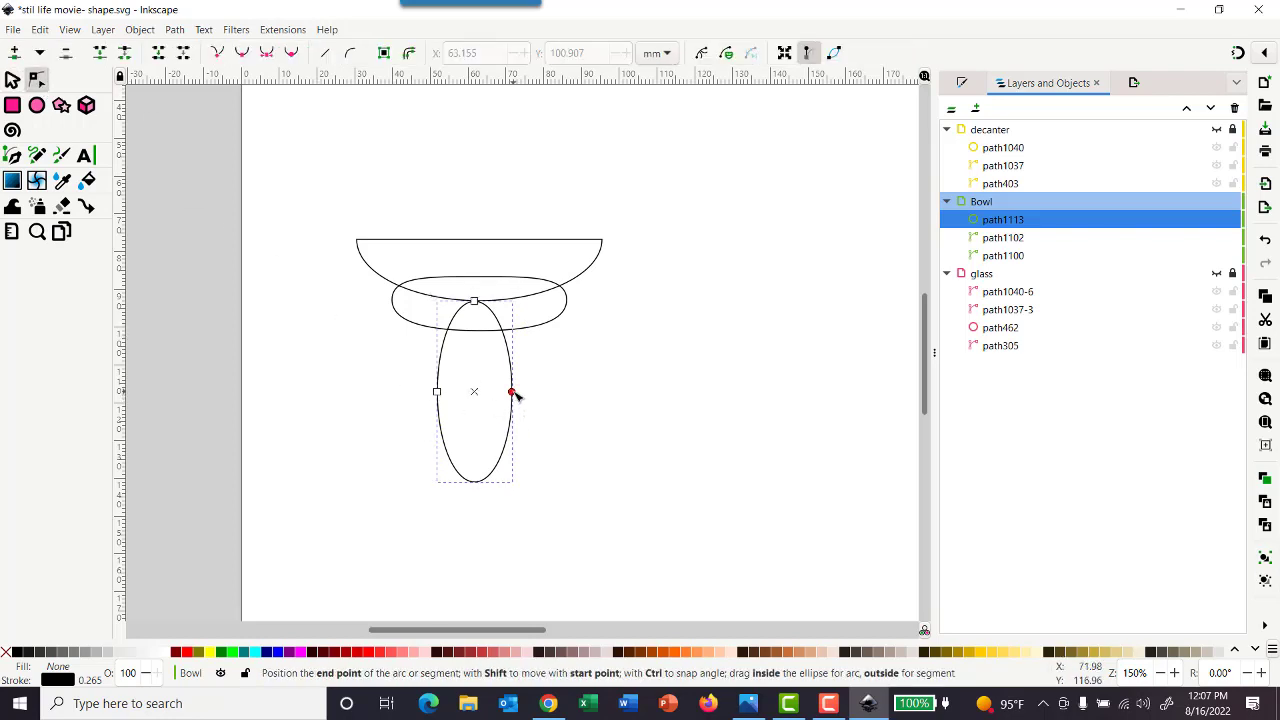
pyautogui.moveTo(513, 393); pyautogui.dragTo(514, 417)
pyautogui.hotkey('ctrl', 'z')
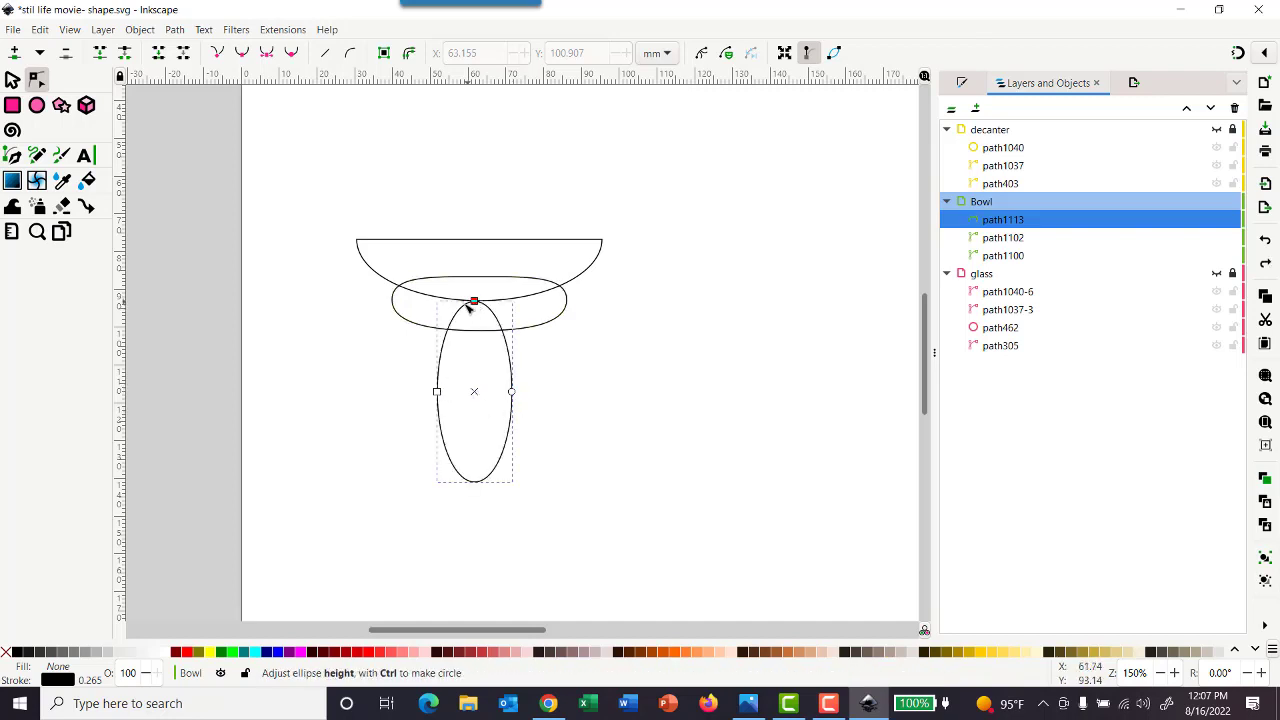
pyautogui.moveTo(467, 304); pyautogui.dragTo(473, 314)
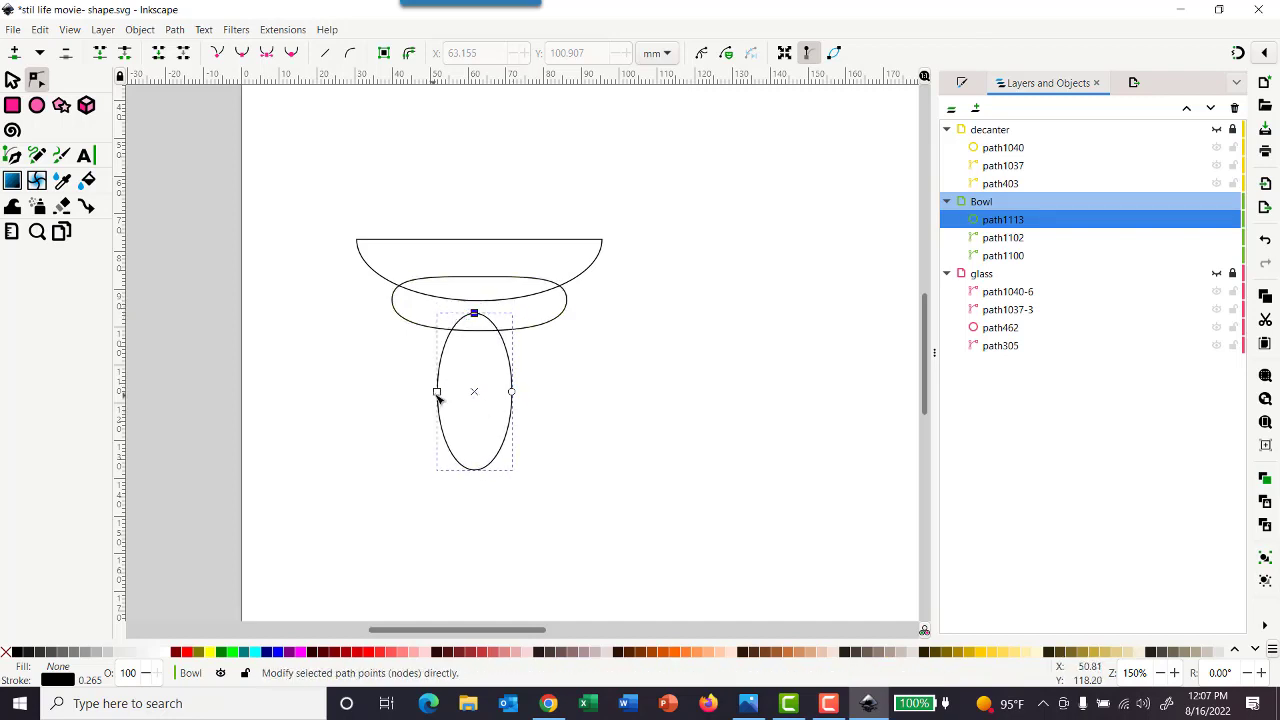
pyautogui.moveTo(437, 391)
pyautogui.mouseDown()
pyautogui.moveTo(423, 393)
pyautogui.moveTo(435, 391)
pyautogui.mouseUp()
pyautogui.moveTo(475, 315); pyautogui.dragTo(476, 310)
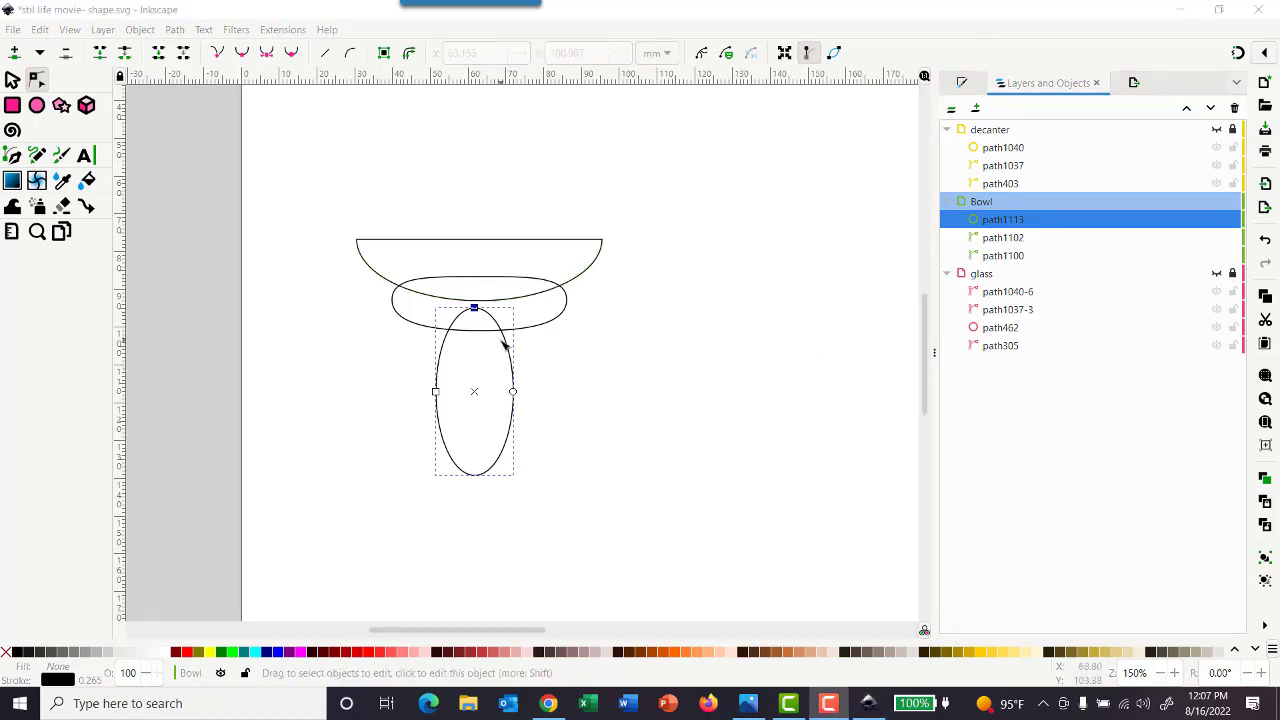
# Delete the replacement ellipse under the bowl
pyautogui.click(13, 80)
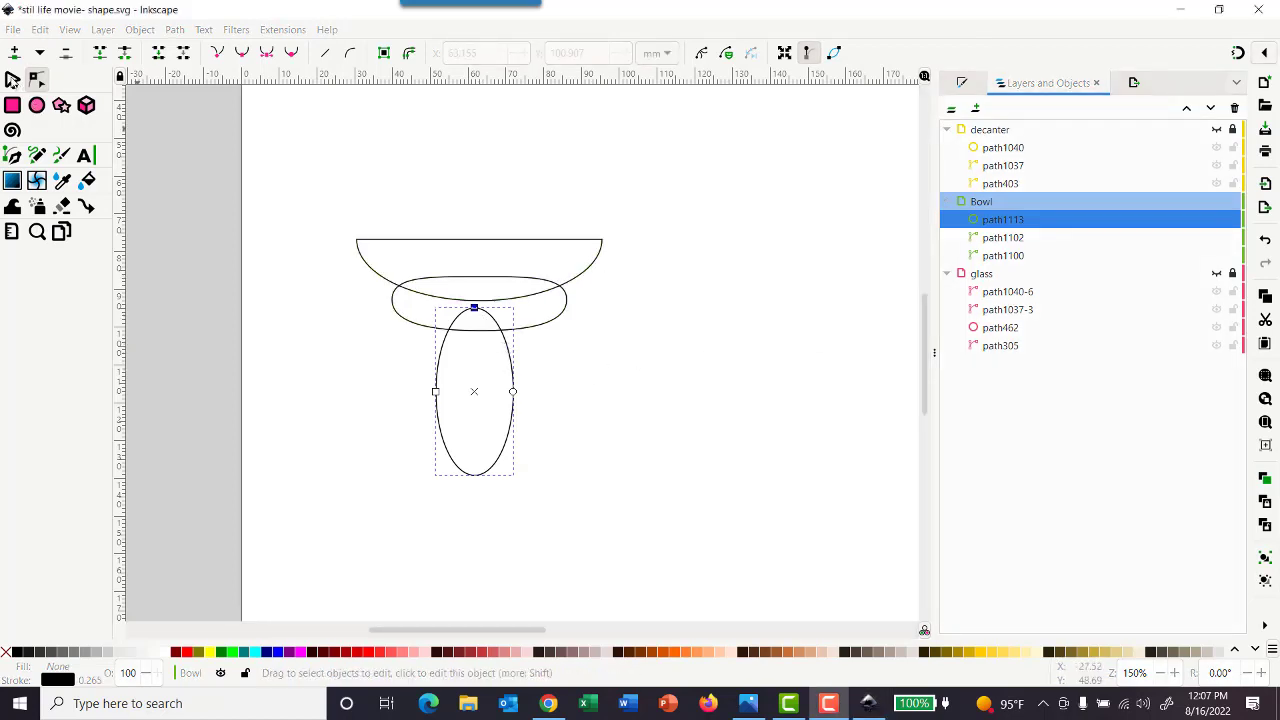
pyautogui.click(437, 377)
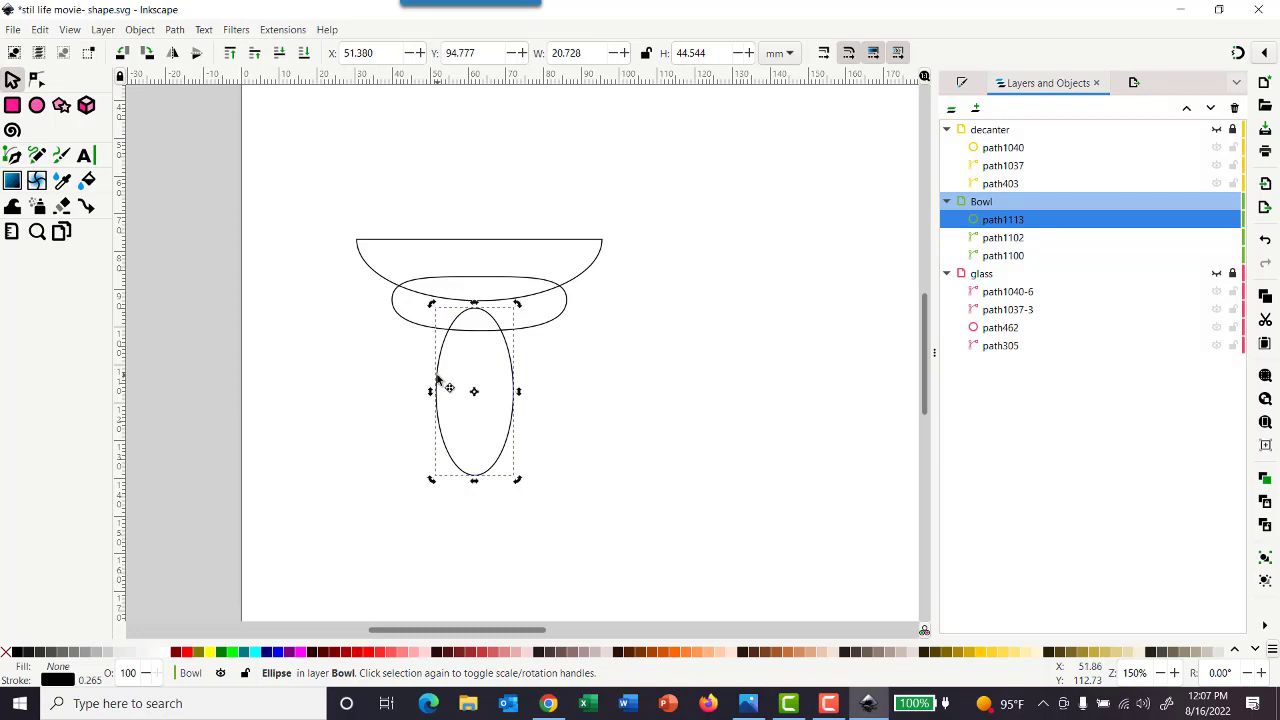
pyautogui.press('Delete')
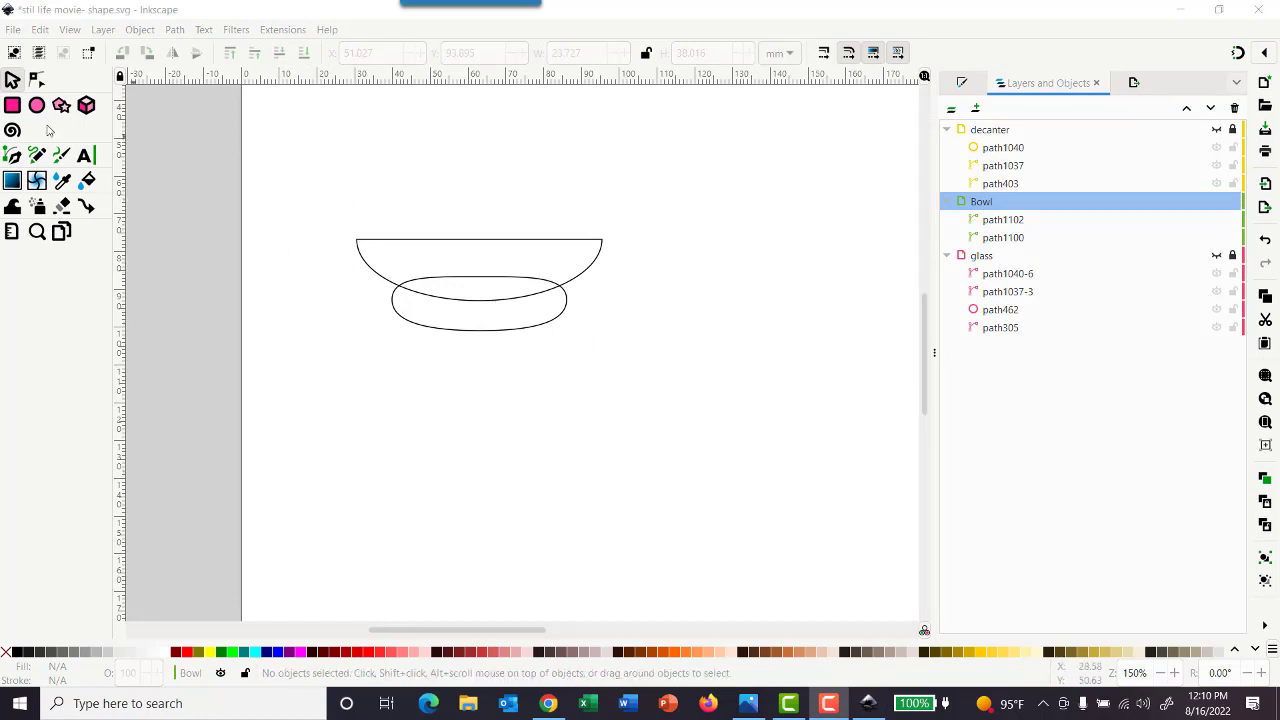
# Draw a square-cornered rectangle about 25.4 × 42.3 mm under the bowl's centre and convert it to a path
pyautogui.click(12, 108)
pyautogui.moveTo(431, 309); pyautogui.dragTo(528, 468)
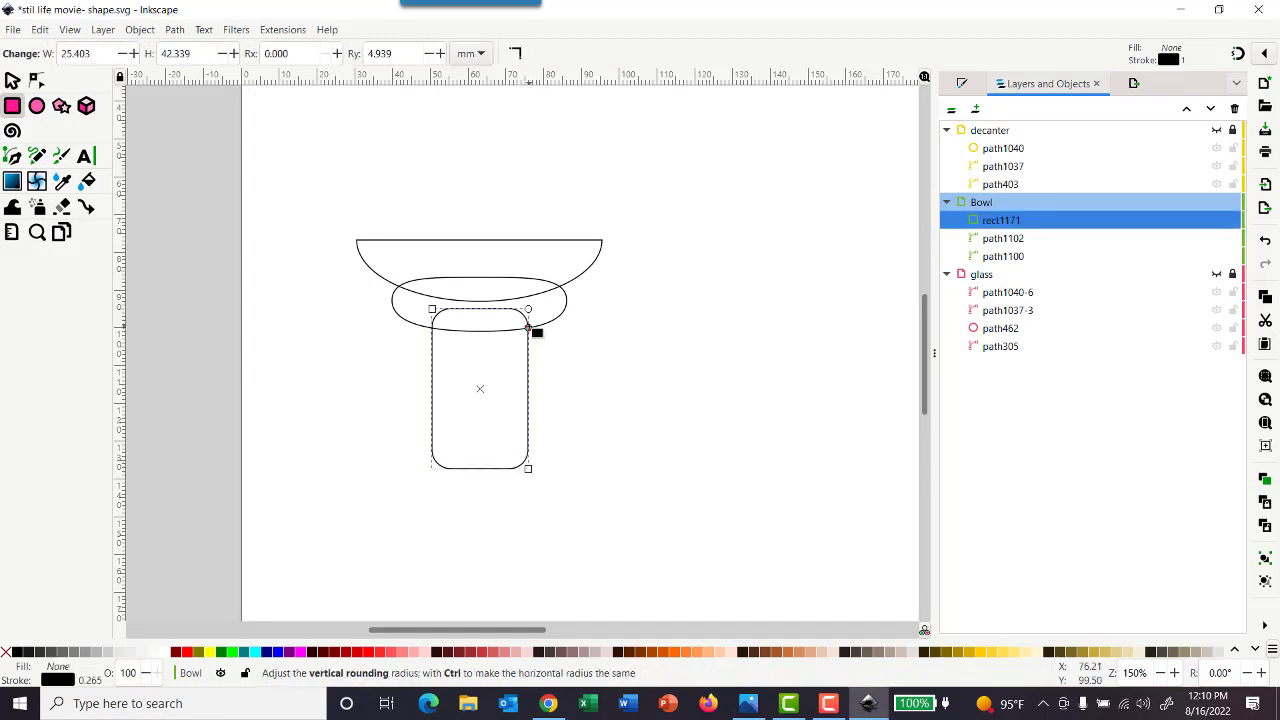
pyautogui.moveTo(528, 327); pyautogui.dragTo(529, 309)
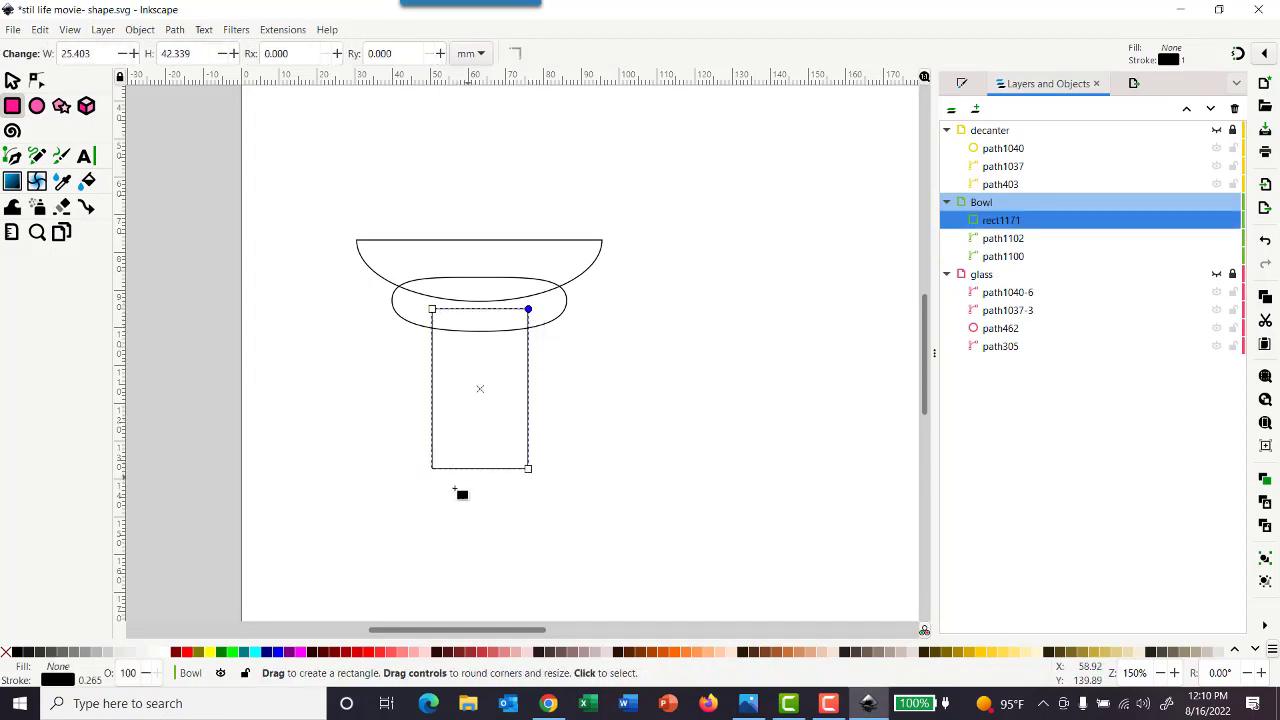
pyautogui.click(176, 30)
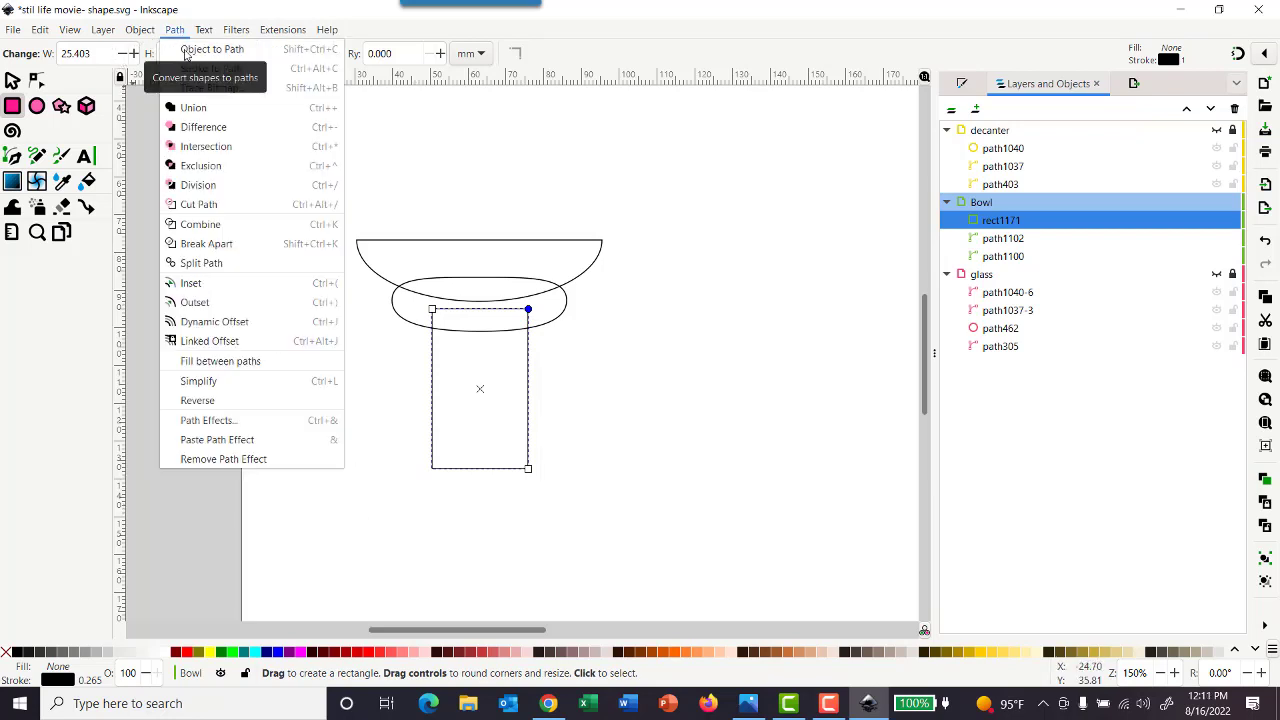
pyautogui.click(185, 53)
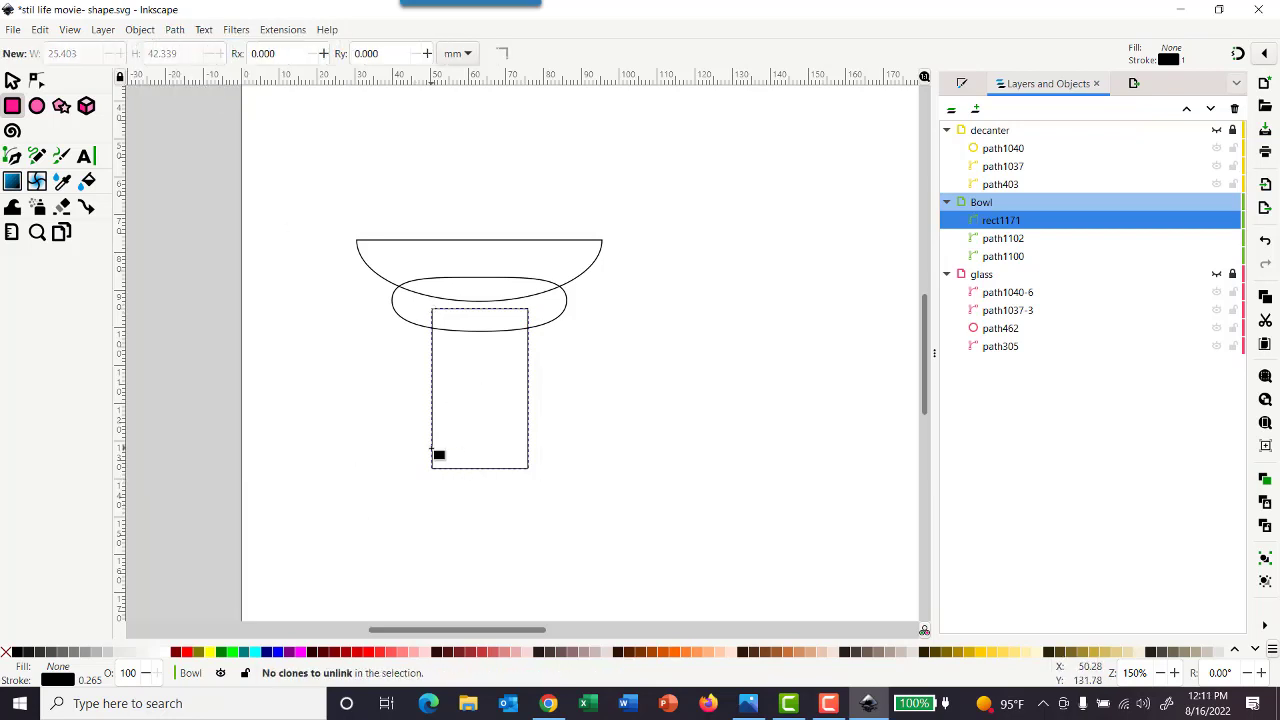
# Bow the rectangle's bottom edge downward and move both top corner nodes inward to form a tapered stem
pyautogui.click(36, 80)
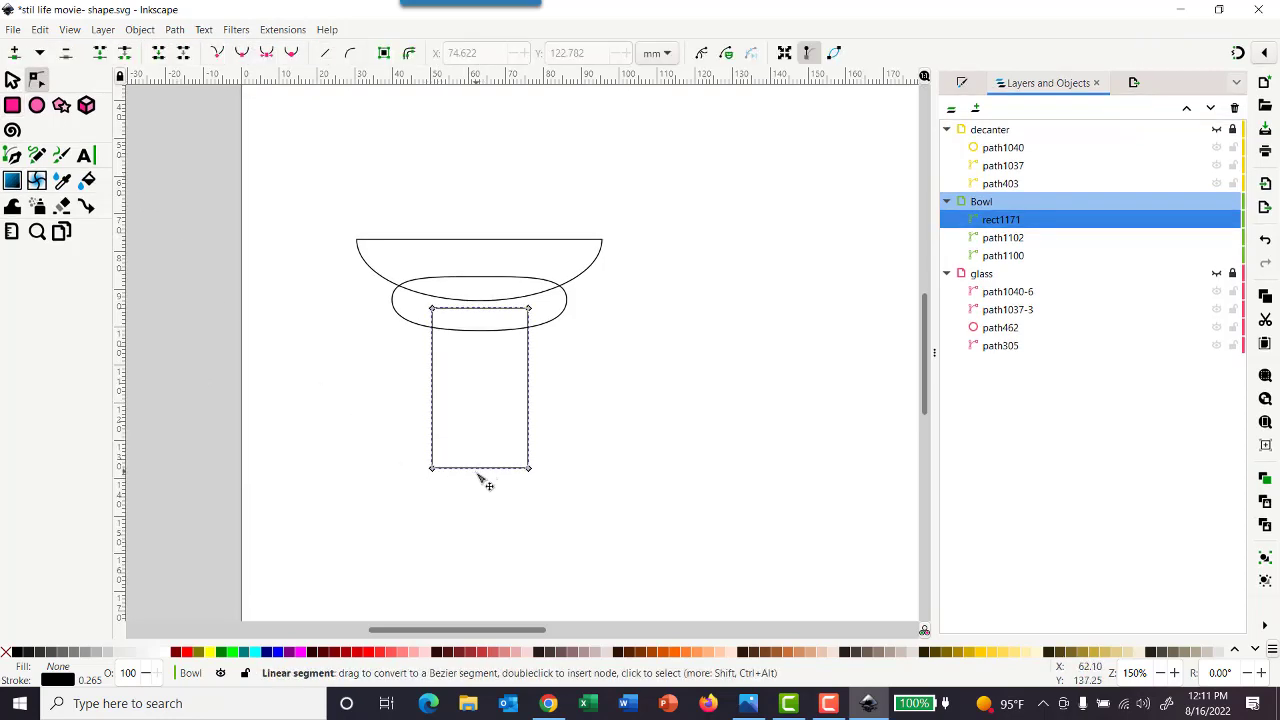
pyautogui.moveTo(481, 470); pyautogui.dragTo(482, 491)
pyautogui.moveTo(432, 309); pyautogui.dragTo(488, 310)
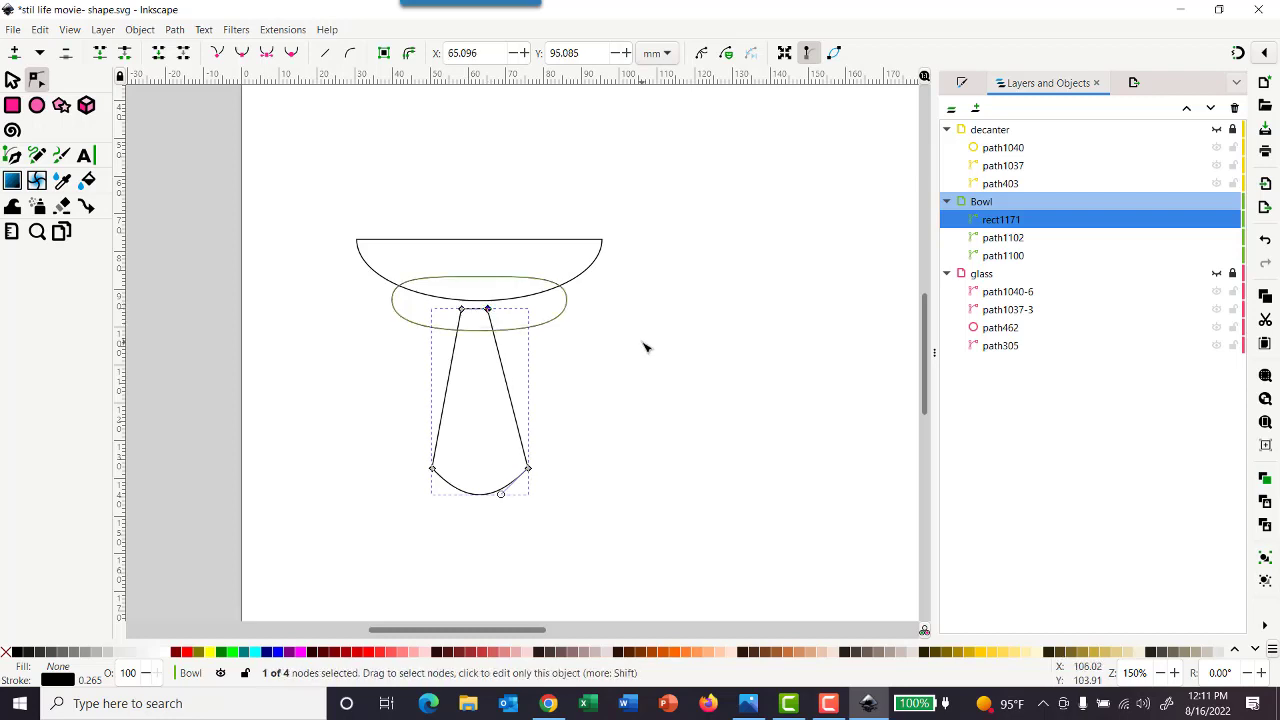
pyautogui.click(664, 426)
pyautogui.click(13, 80)
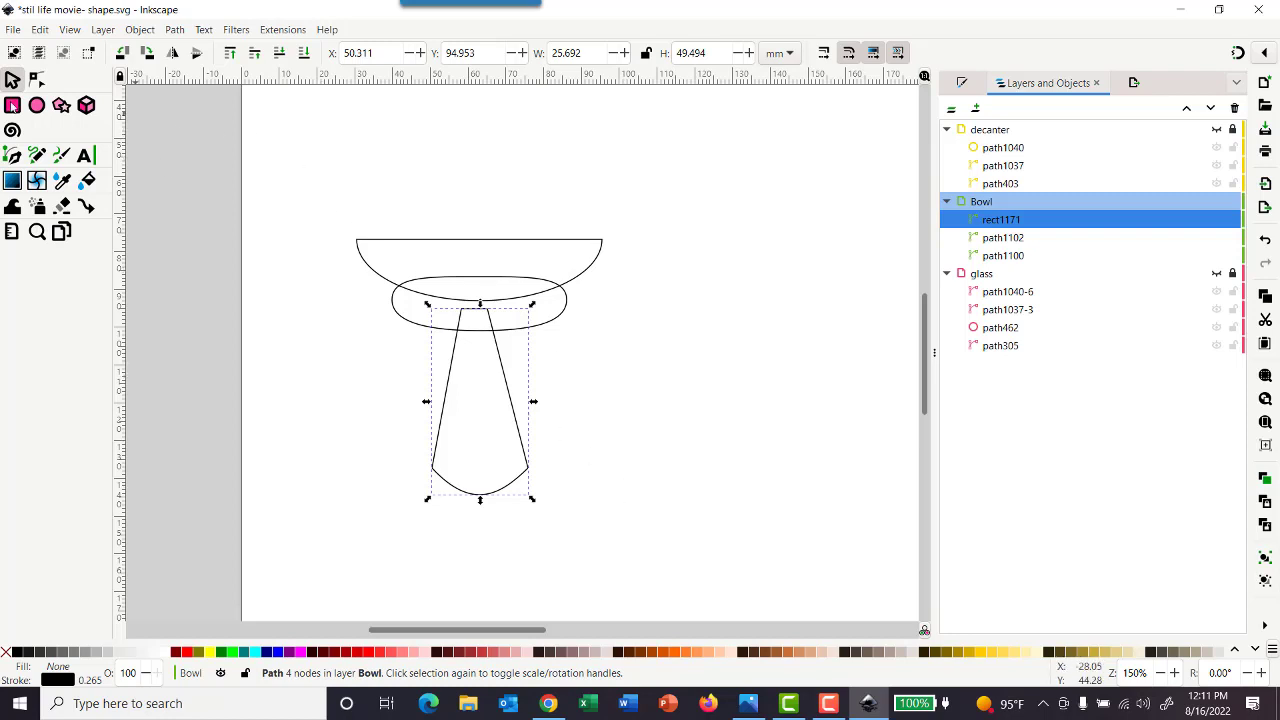
# Select all three bowl shapes and centre them on a common vertical axis relative to the selection area
pyautogui.moveTo(262, 158); pyautogui.dragTo(680, 574)
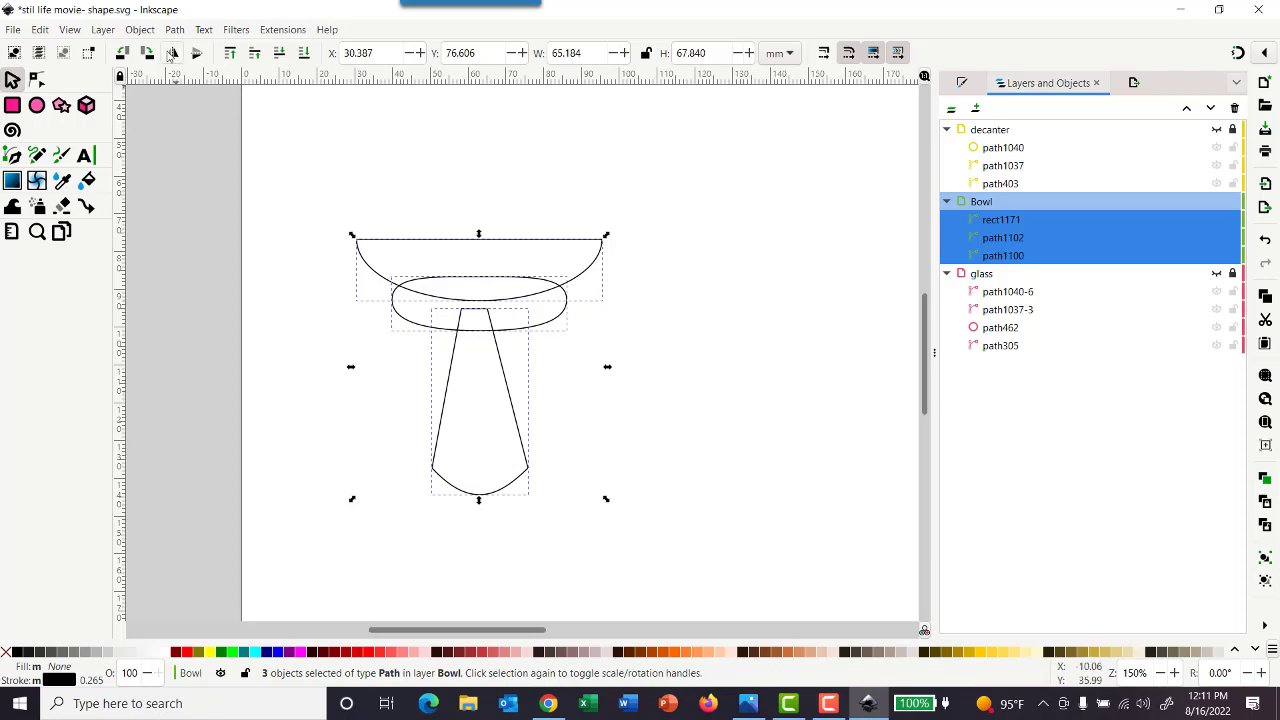
pyautogui.click(143, 31)
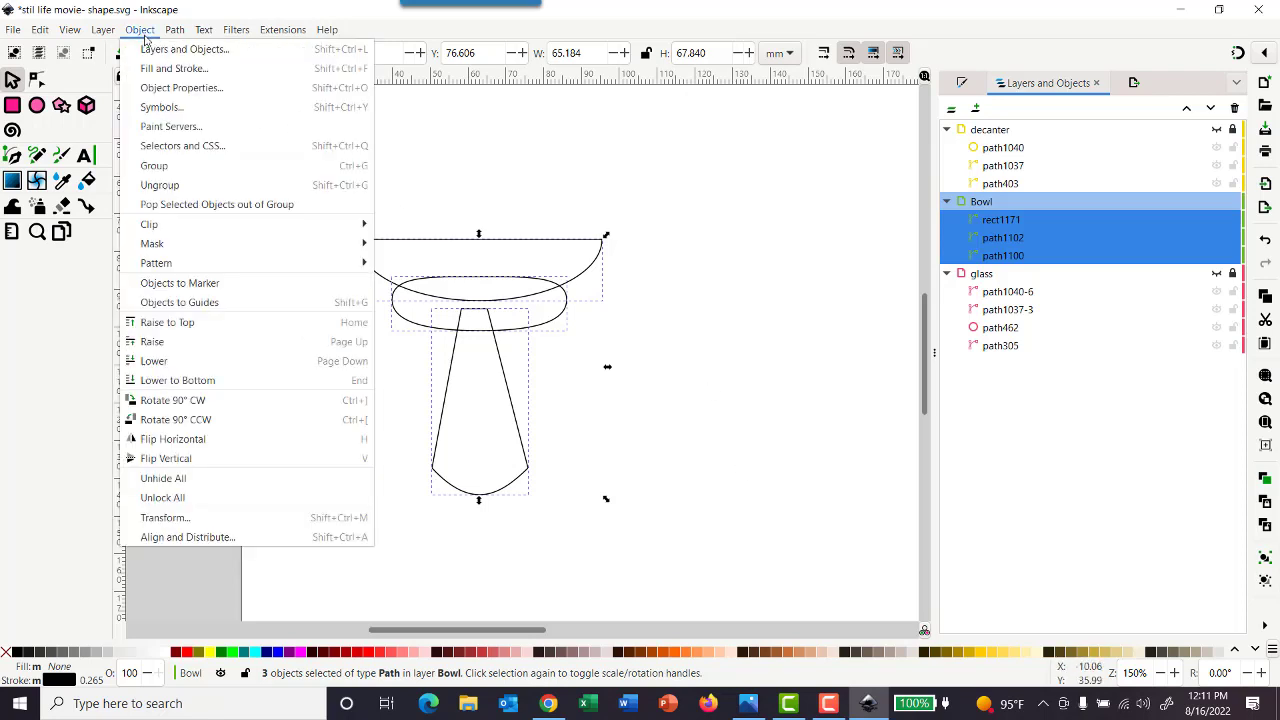
pyautogui.click(199, 538)
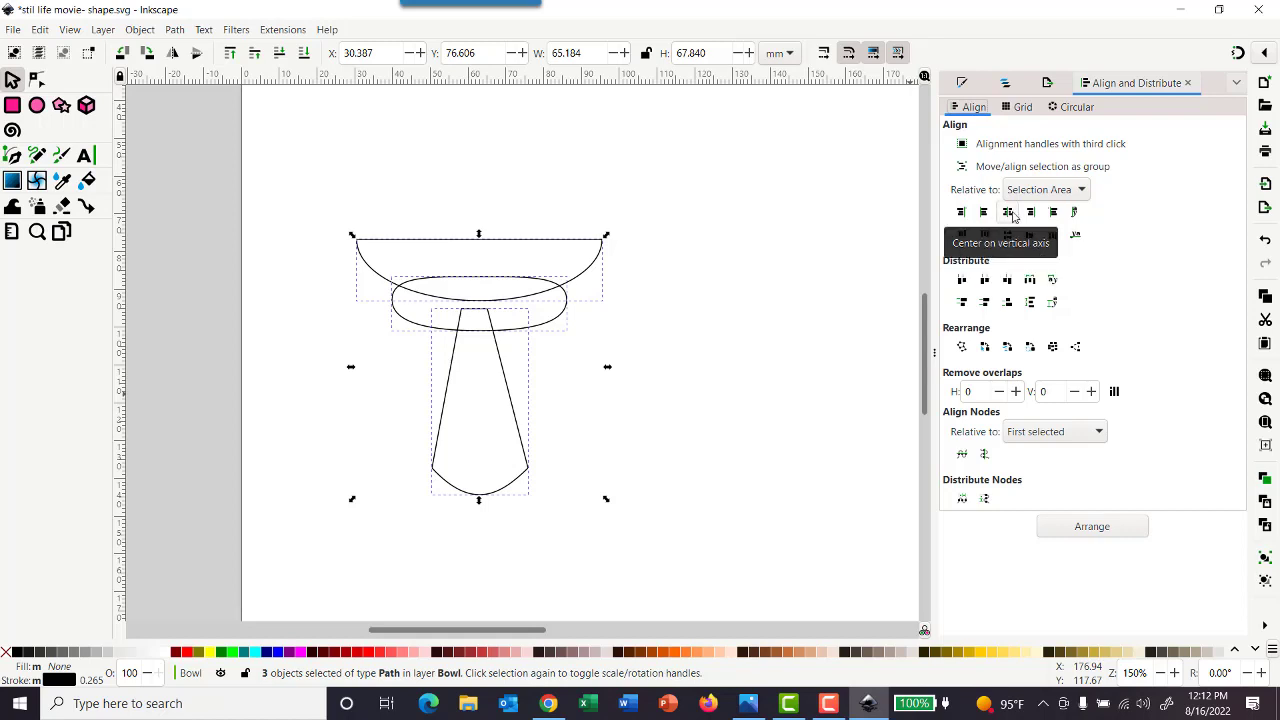
pyautogui.click(1010, 214)
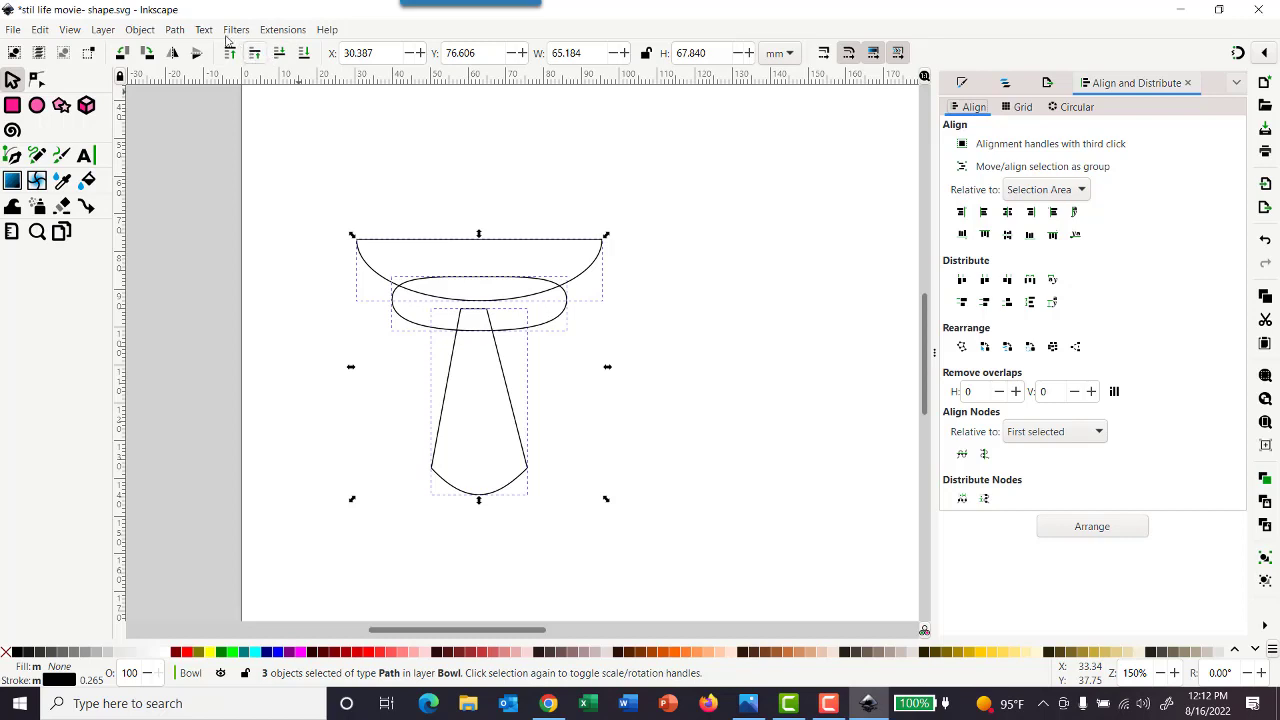
# Union the three bowl shapes into a single path and move it about 54 mm to the right
pyautogui.click(174, 30)
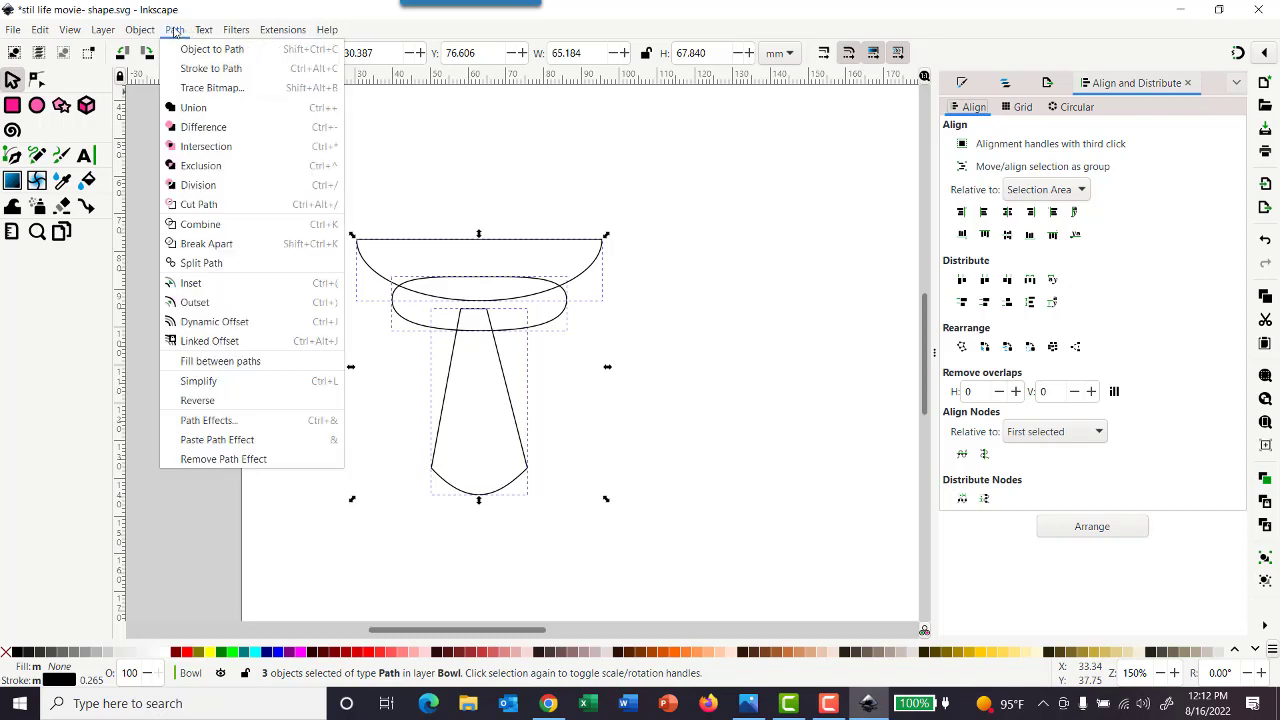
pyautogui.click(195, 116)
pyautogui.click(767, 251)
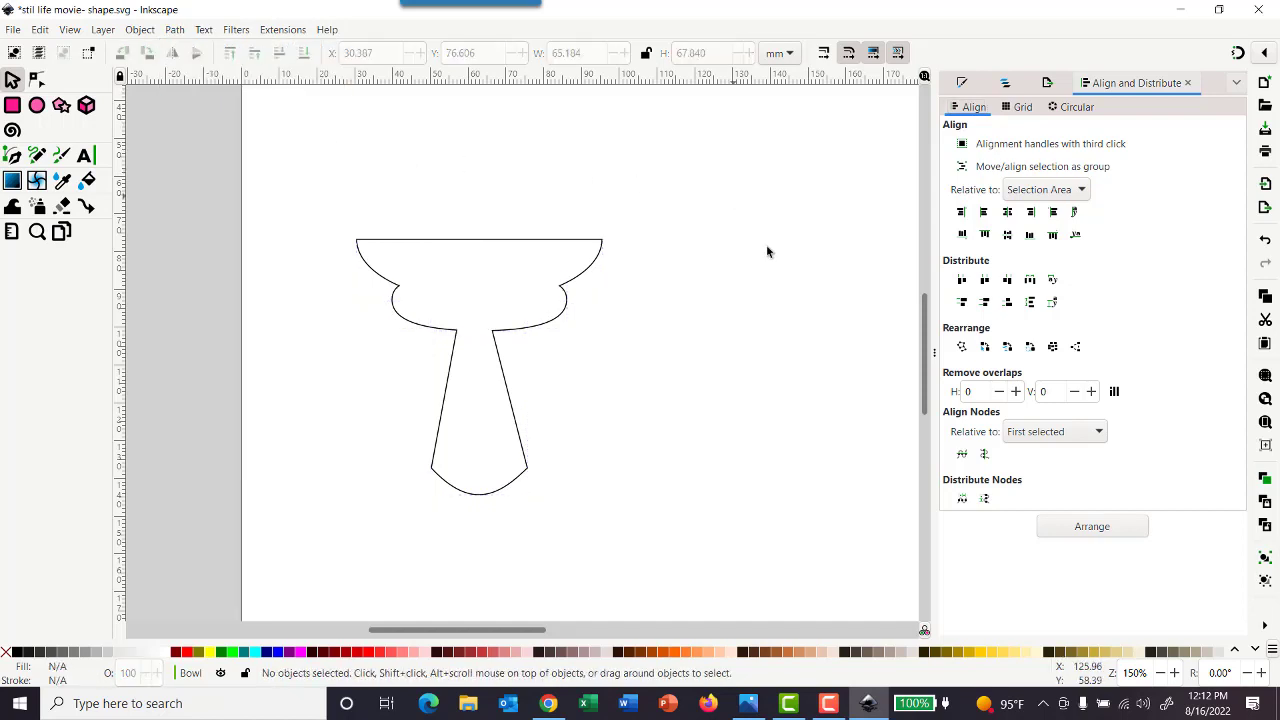
pyautogui.click(460, 240)
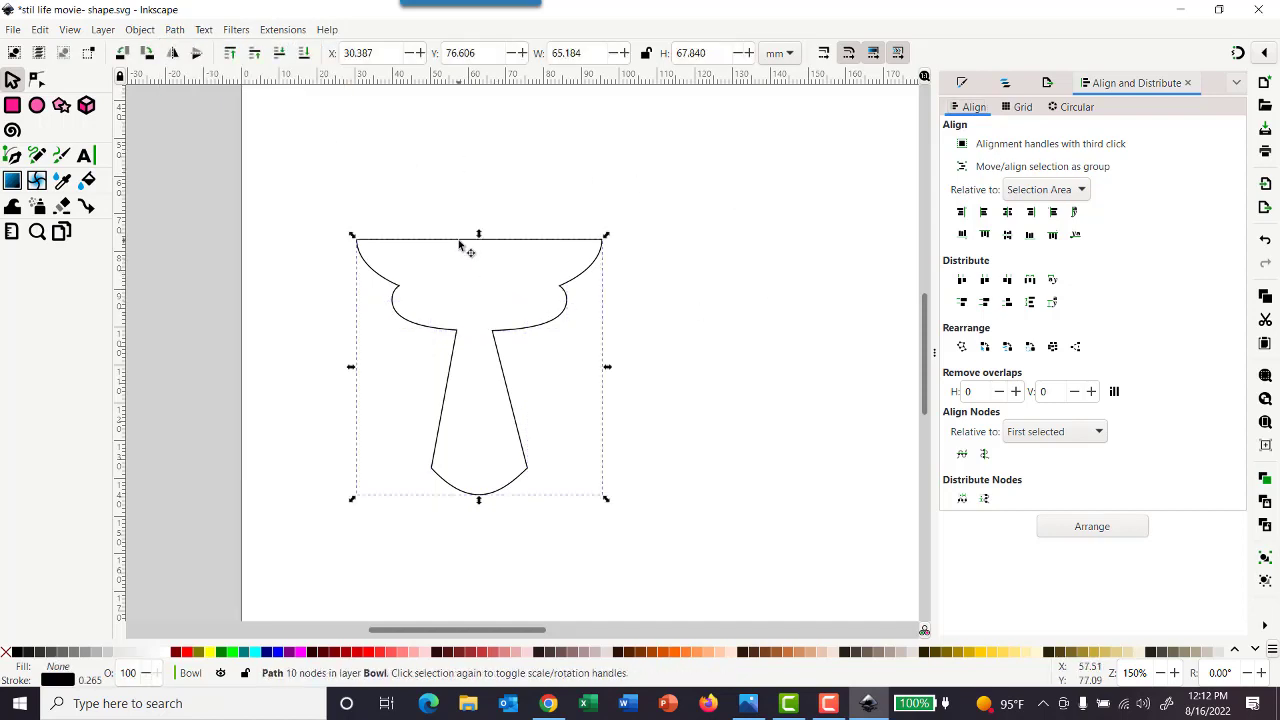
pyautogui.moveTo(460, 244); pyautogui.dragTo(700, 250)
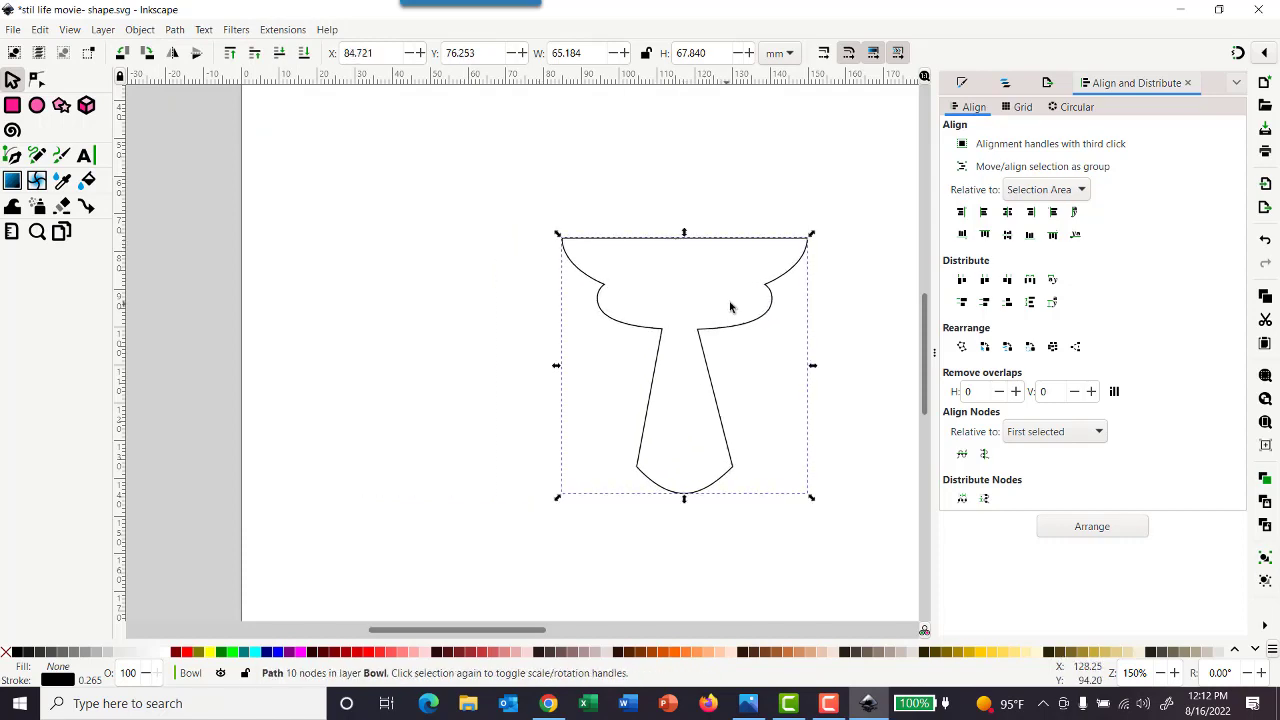
# Show the decanter and glass layers, then scale the bowl to about 44.2 × 51.4 mm and place it between the glass and decanter
pyautogui.scroll(-3, 728, 305)
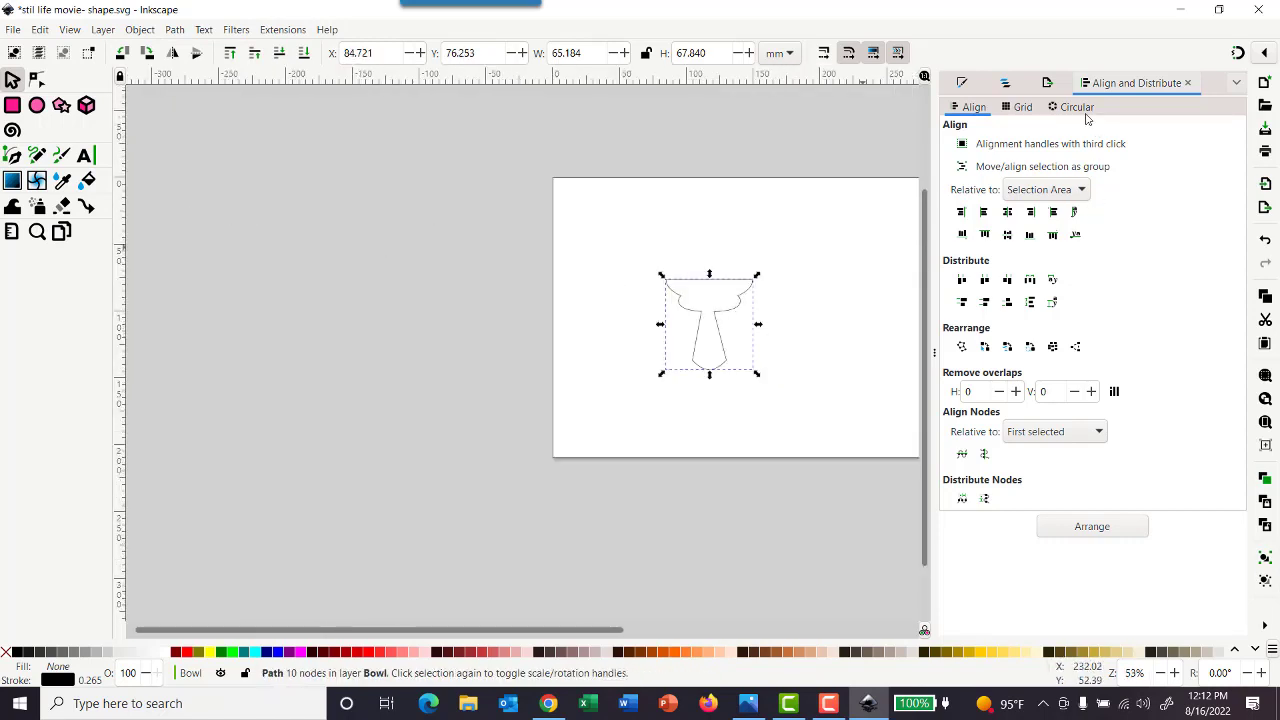
pyautogui.click(1006, 84)
pyautogui.click(1217, 130)
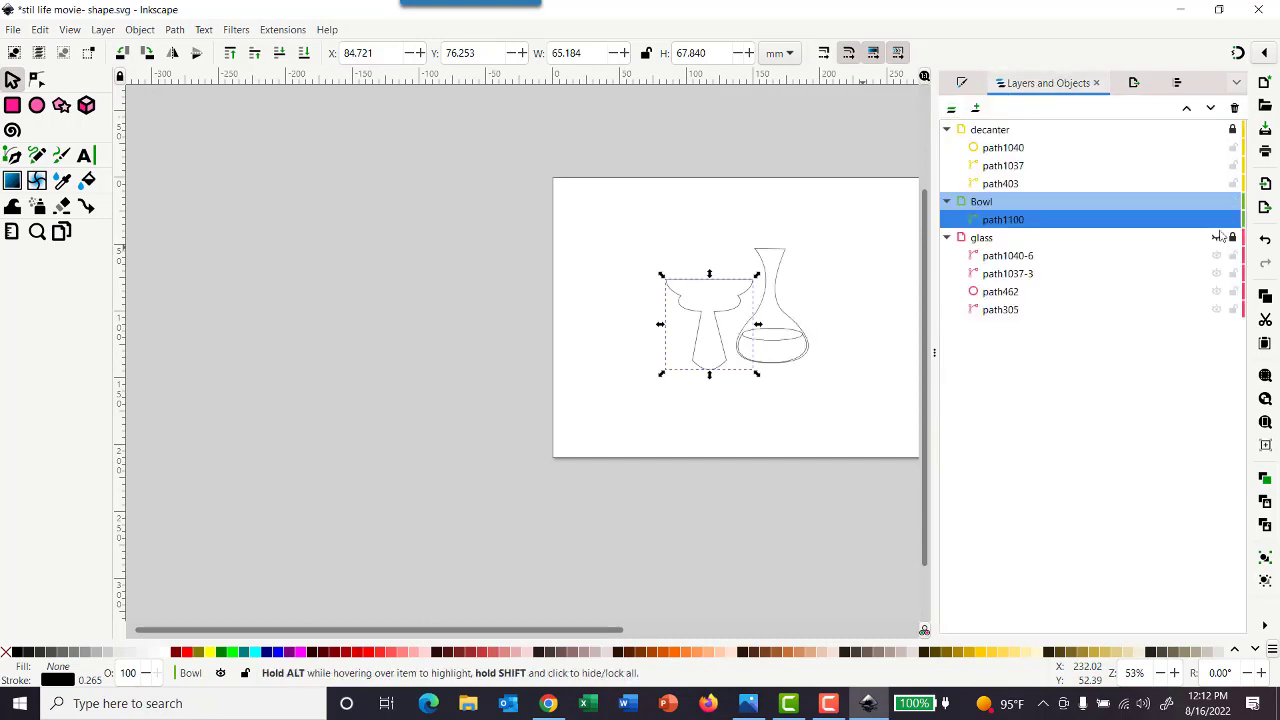
pyautogui.click(1217, 237)
pyautogui.moveTo(717, 285); pyautogui.dragTo(677, 282)
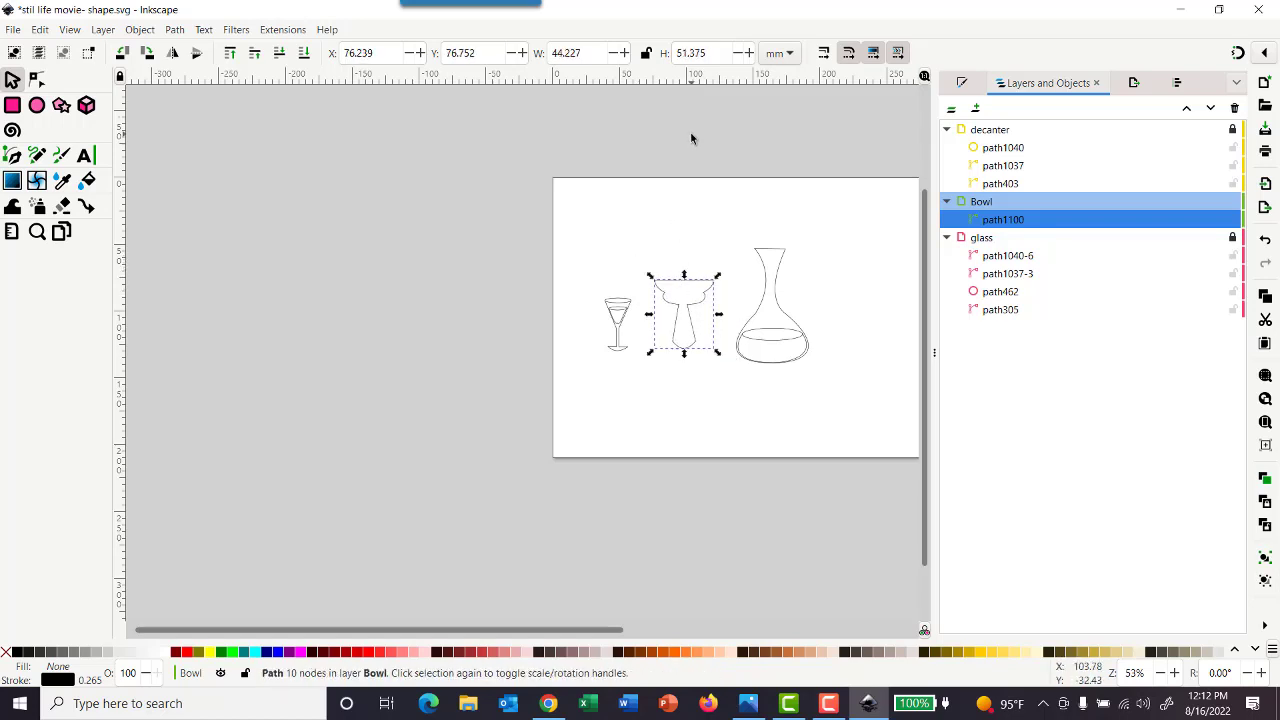